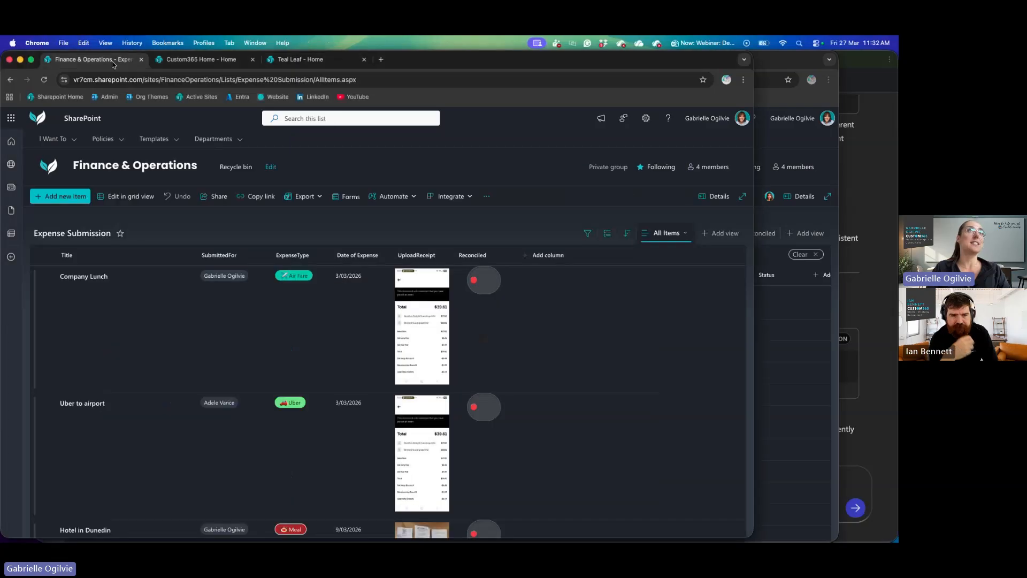
# Step: Open the home page of the Finance & Operations department site from the Teal Leaf intranet
pyautogui.click(276, 60)
pyautogui.click(230, 138)
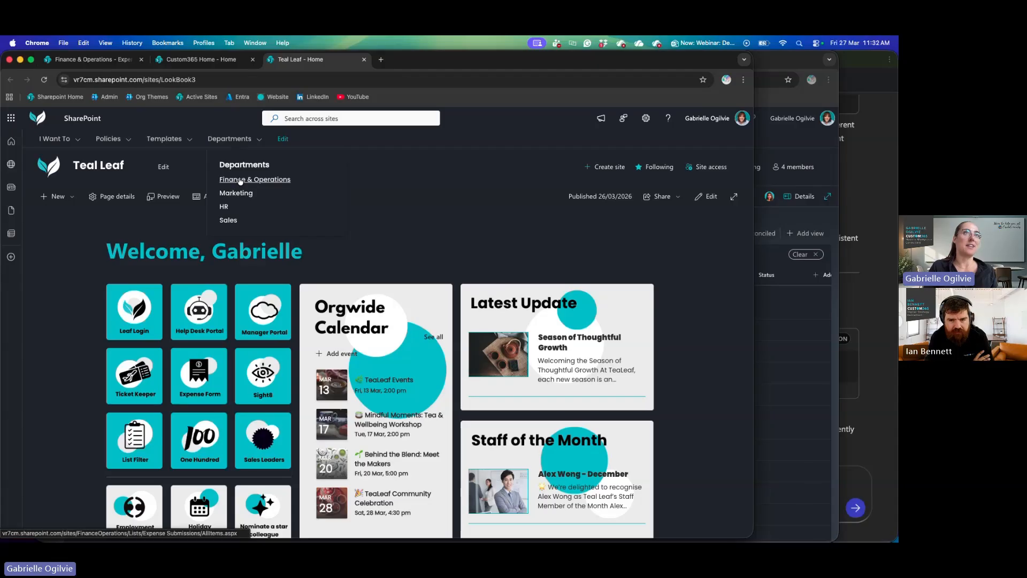
pyautogui.click(219, 60)
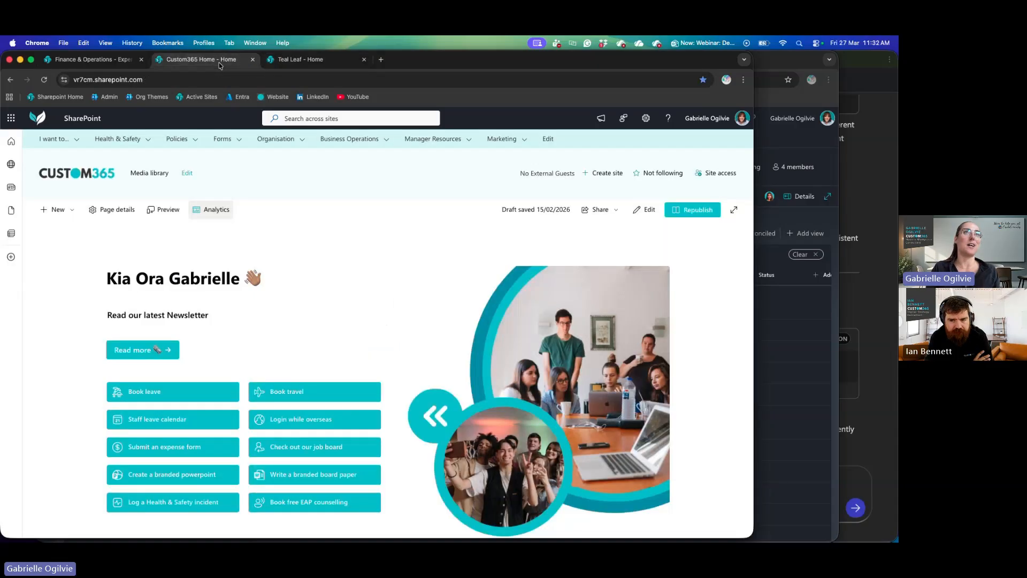
pyautogui.click(299, 60)
pyautogui.click(255, 139)
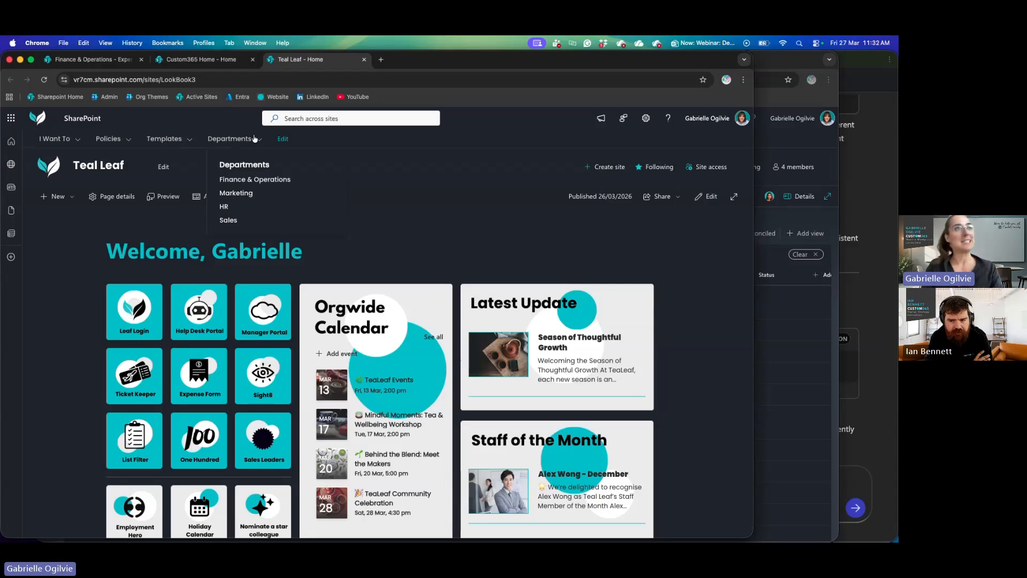
pyautogui.click(239, 179)
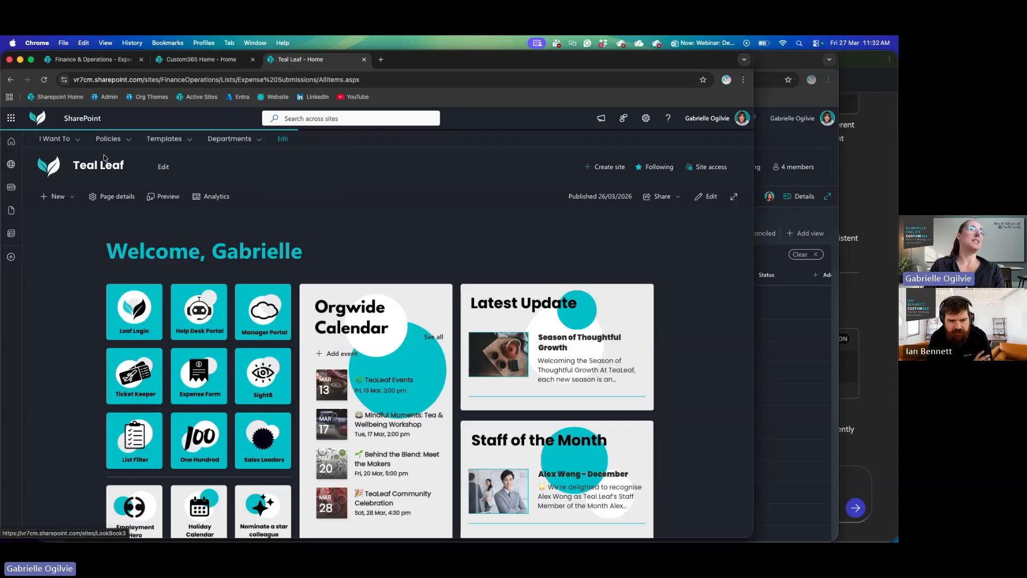
pyautogui.click(60, 140)
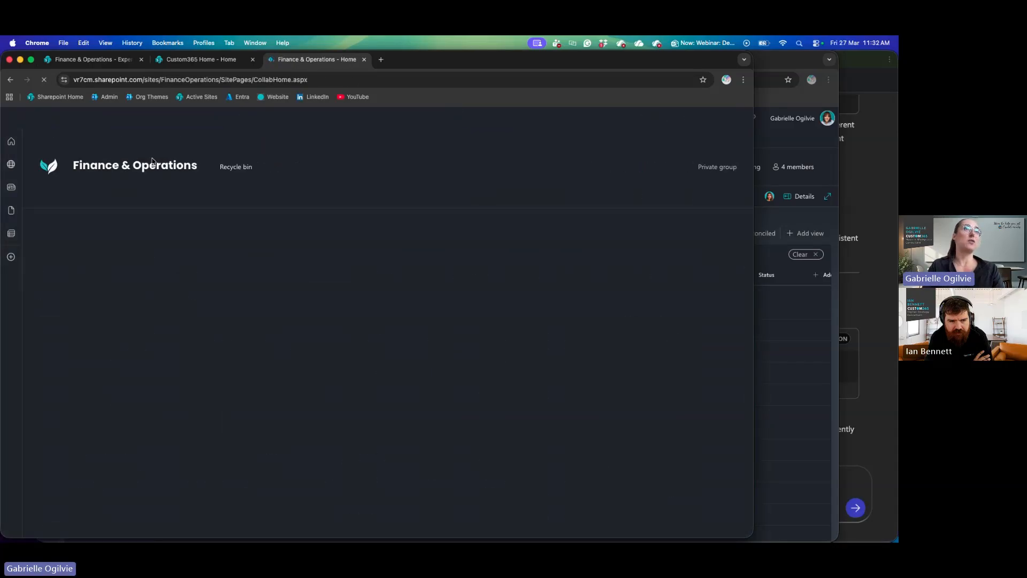
# Step: Create a Lists form with its response list named "Expense Submission V2" and not shown in the site navigation
pyautogui.click(65, 197)
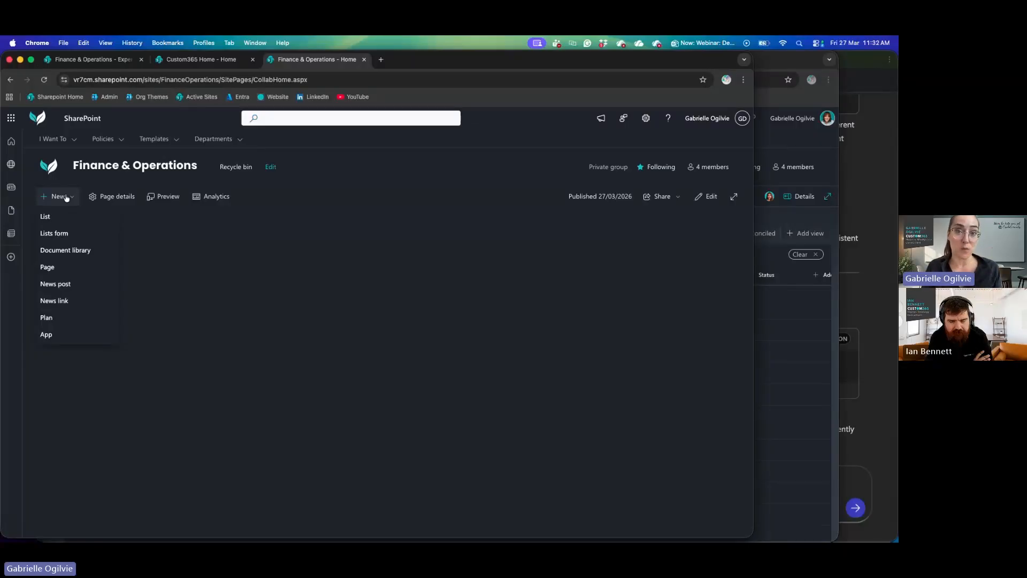
pyautogui.click(69, 232)
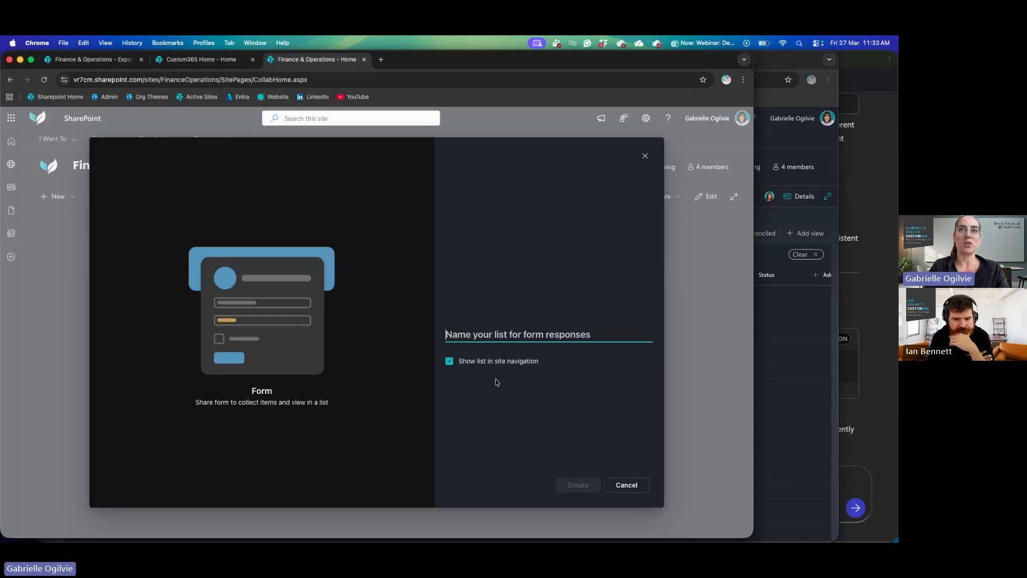
pyautogui.click(449, 360)
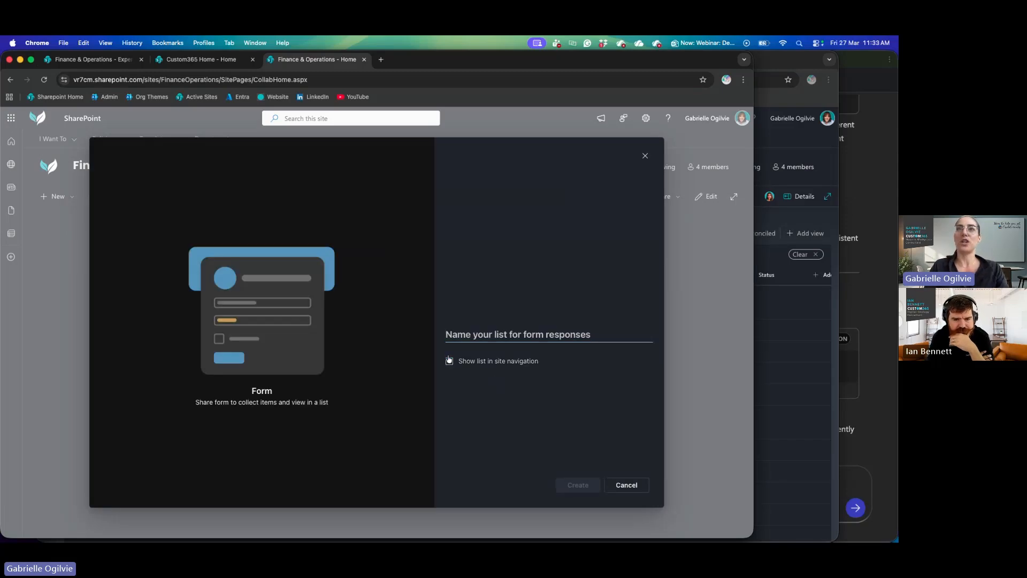
pyautogui.click(489, 332)
pyautogui.write('Expense Submission')
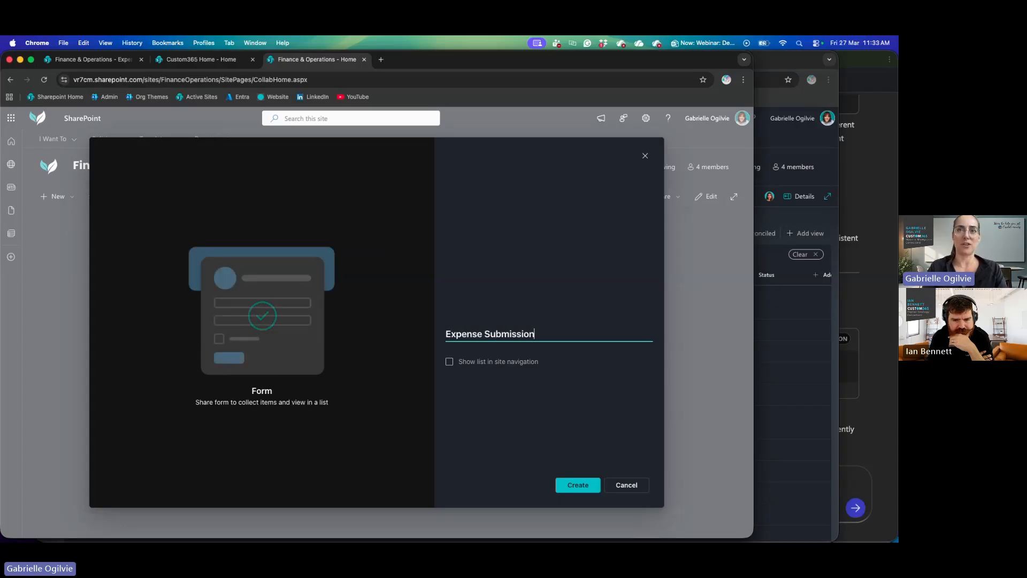
pyautogui.click(580, 485)
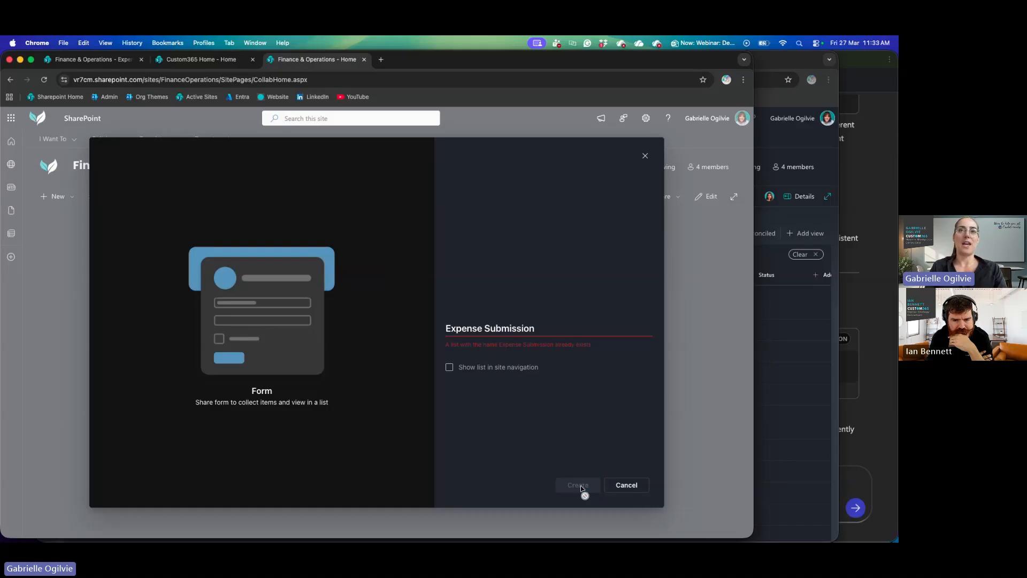
pyautogui.click(548, 334)
pyautogui.write('V2')
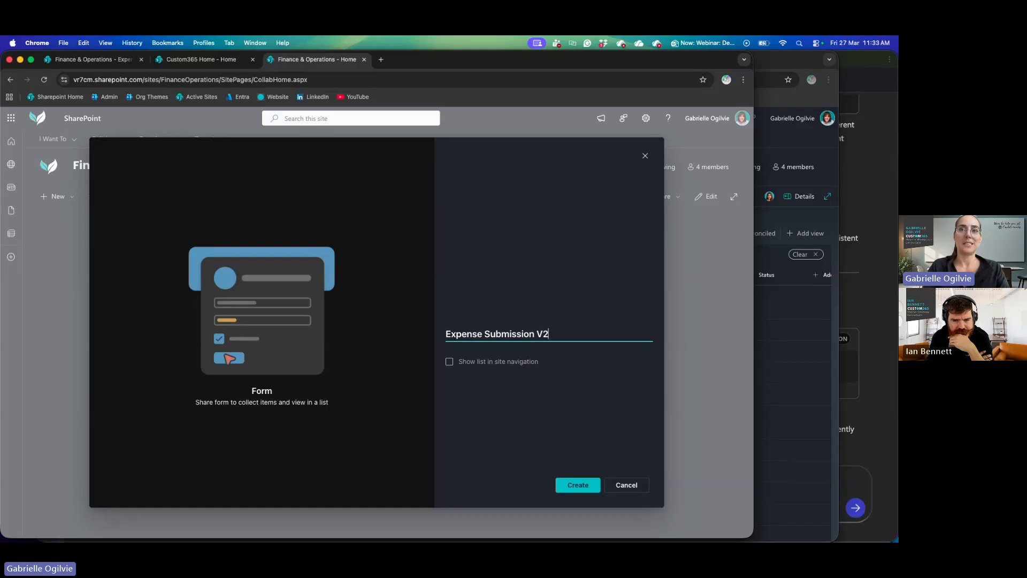
pyautogui.click(571, 484)
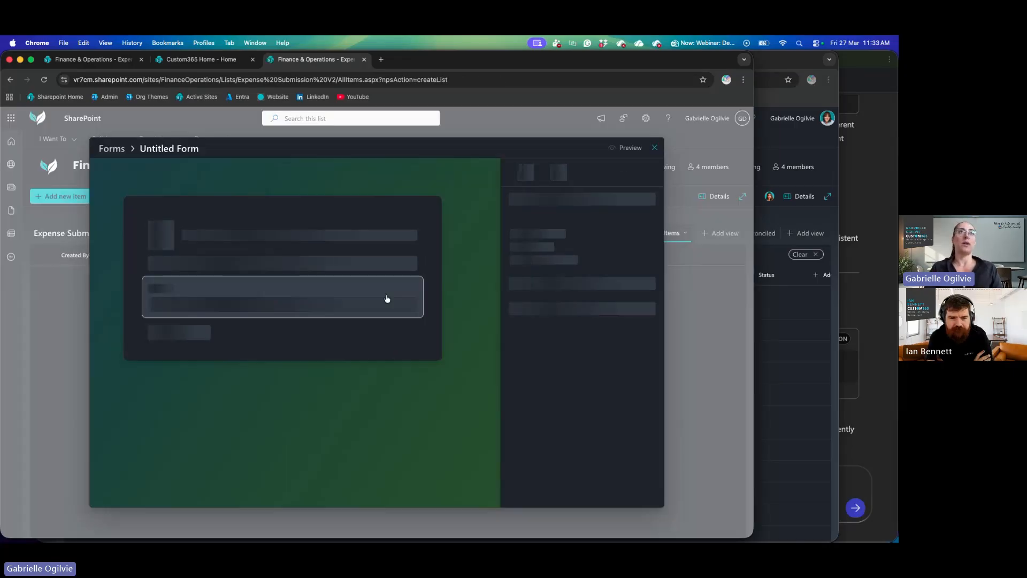
# Step: Examine the existing Expense Submission list and the New Receipts view of Expense Submissions, and return to the untitled form
pyautogui.hotkey('ctrl', 'Up')
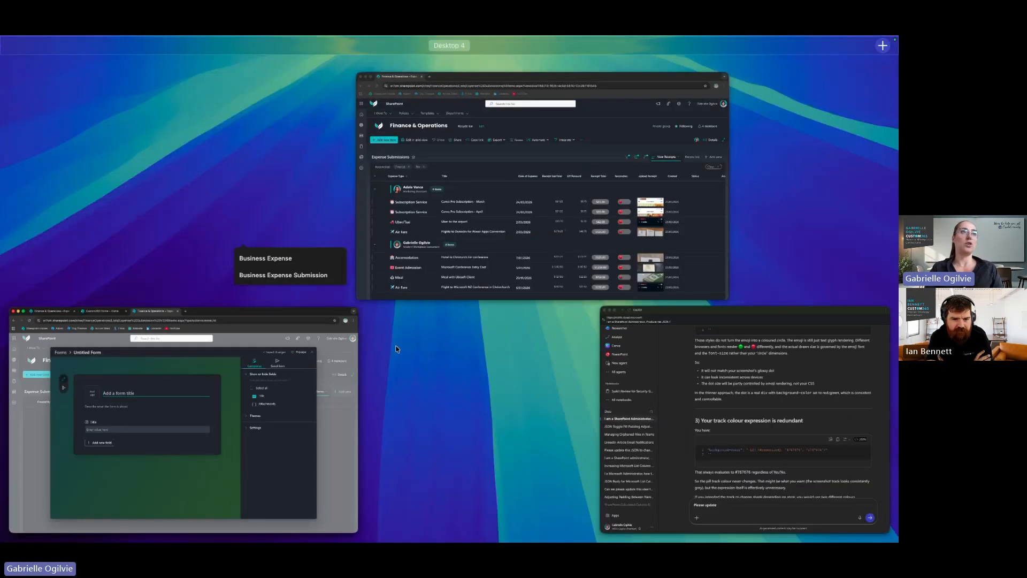
pyautogui.click(337, 383)
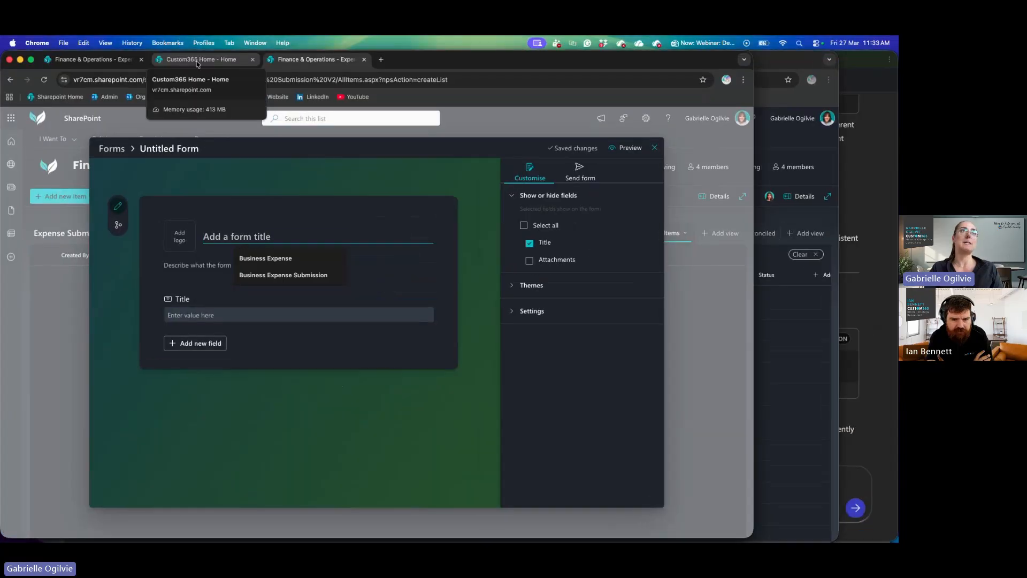
pyautogui.click(196, 60)
pyautogui.click(92, 59)
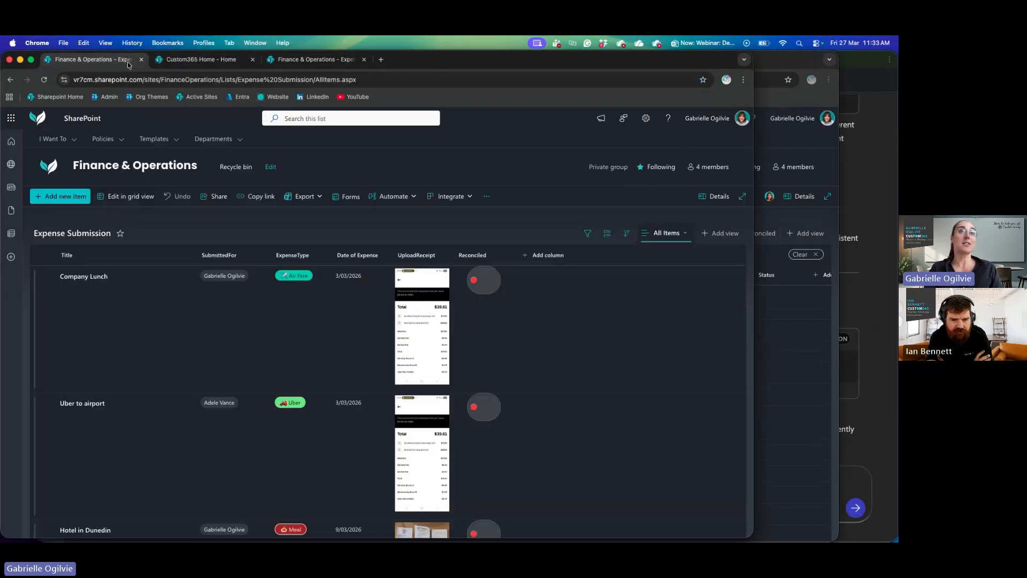
pyautogui.click(779, 310)
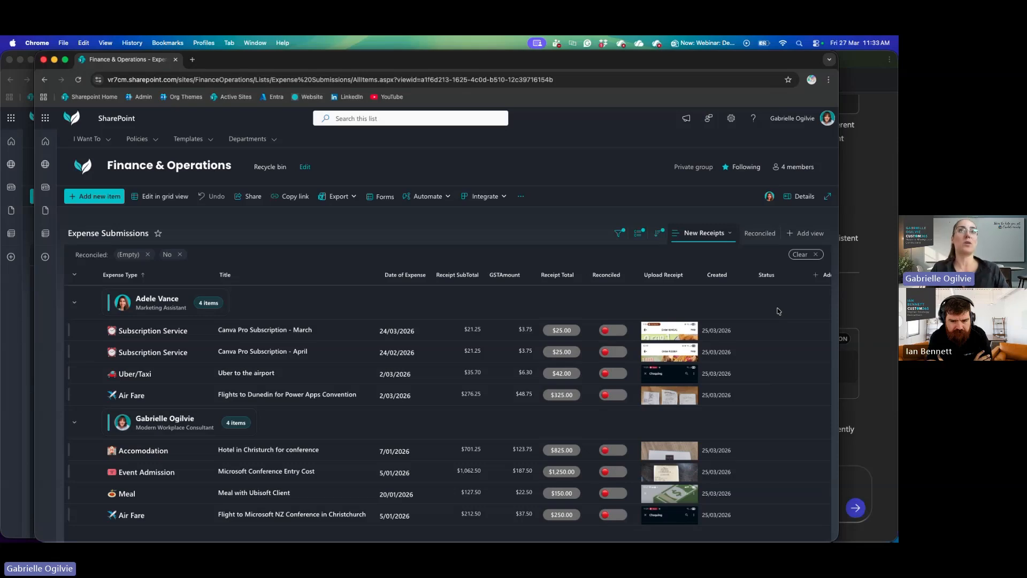
pyautogui.hotkey('ctrl', 'Up')
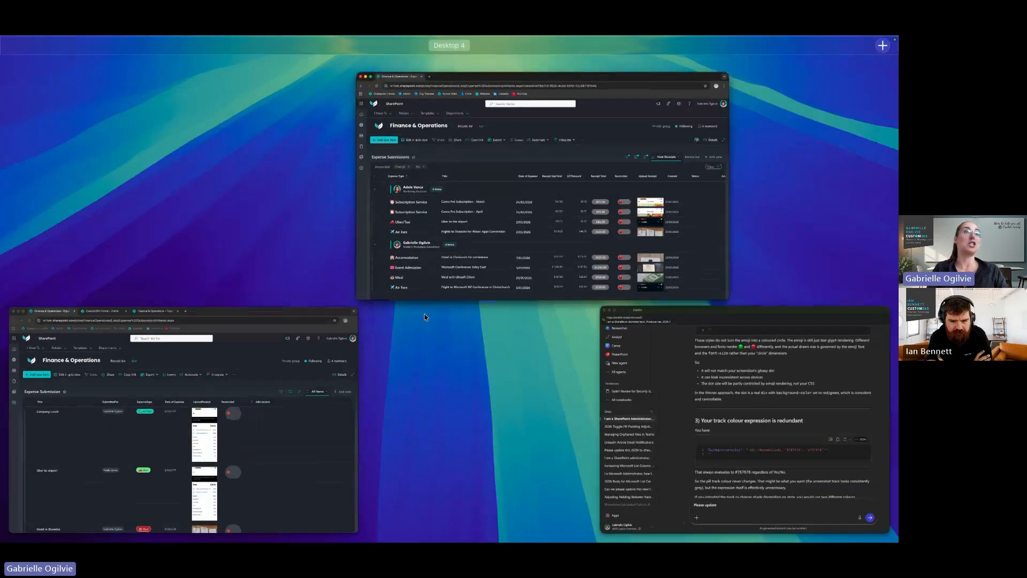
pyautogui.click(296, 375)
pyautogui.click(346, 196)
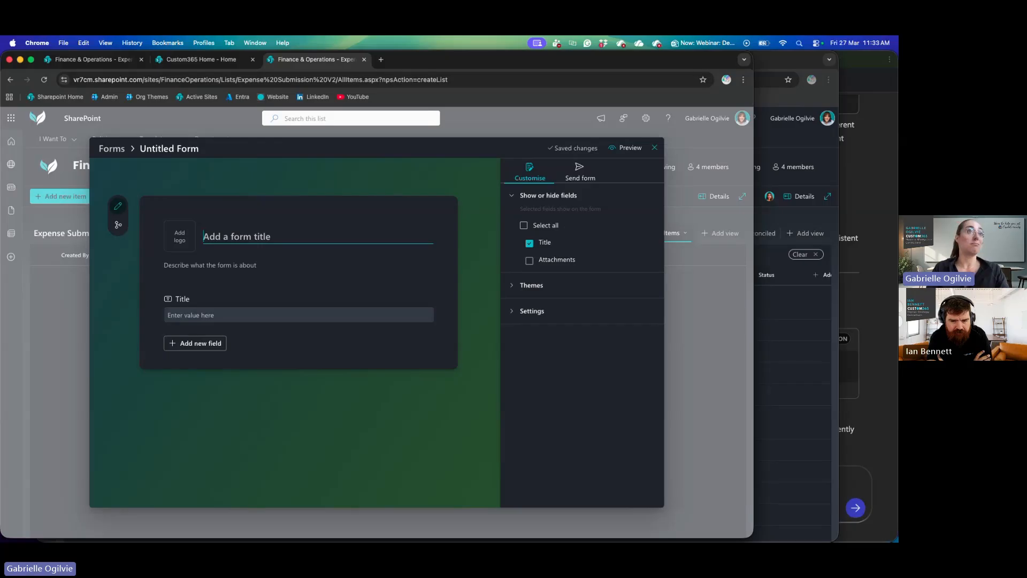
# Step: Title the new form "Business Expense", leaving it without a logo
pyautogui.click(180, 235)
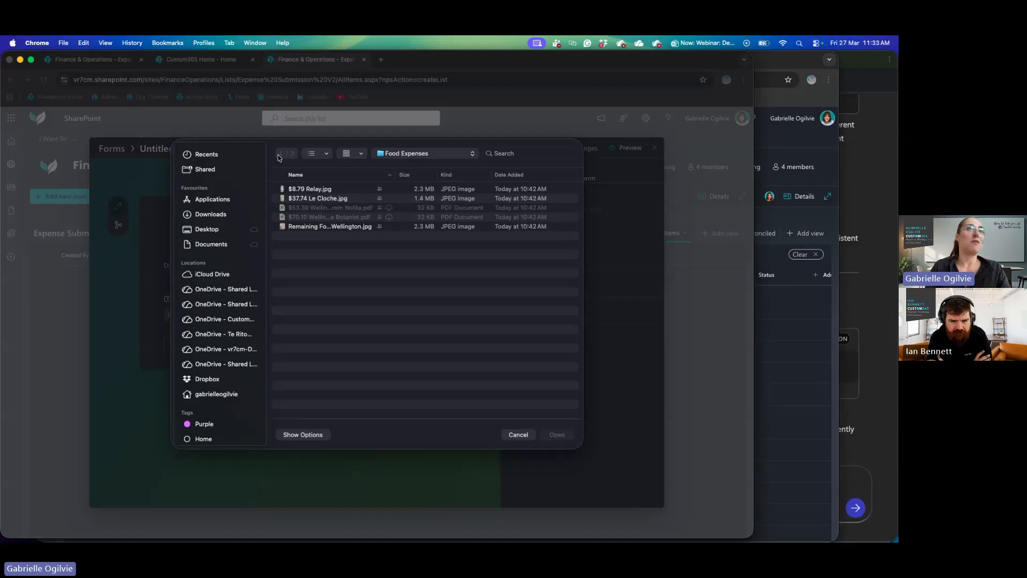
pyautogui.click(515, 435)
pyautogui.click(248, 234)
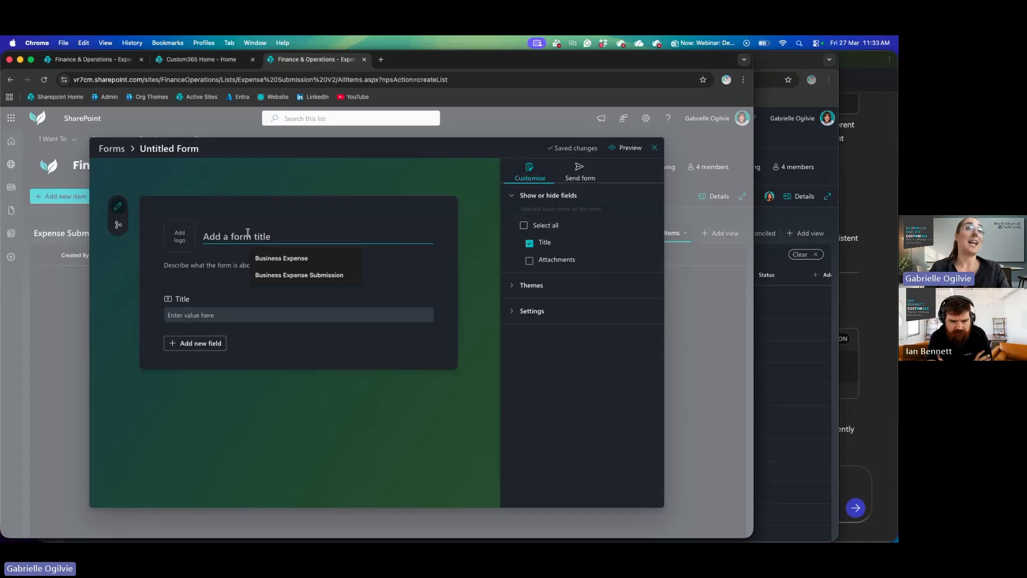
pyautogui.click(281, 259)
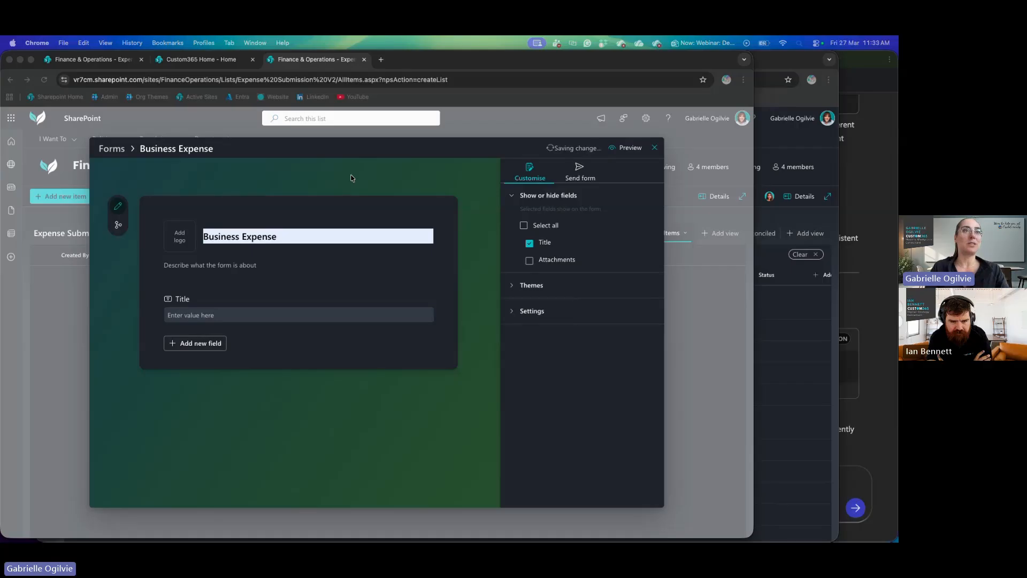
# Step: Rename the form's default Title field to "ExpenseName"
pyautogui.click(193, 304)
pyautogui.click(193, 302)
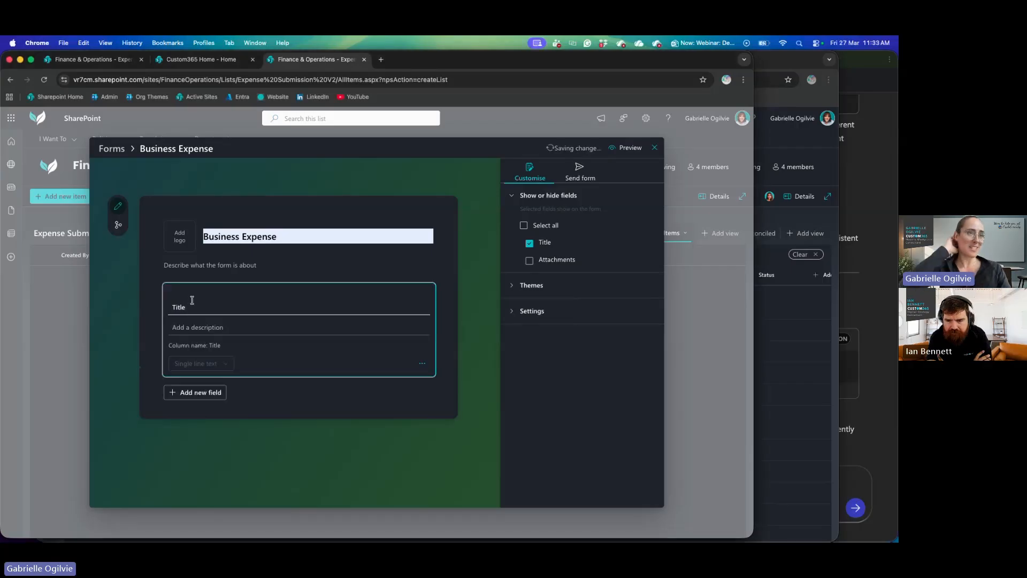
pyautogui.doubleClick(182, 303)
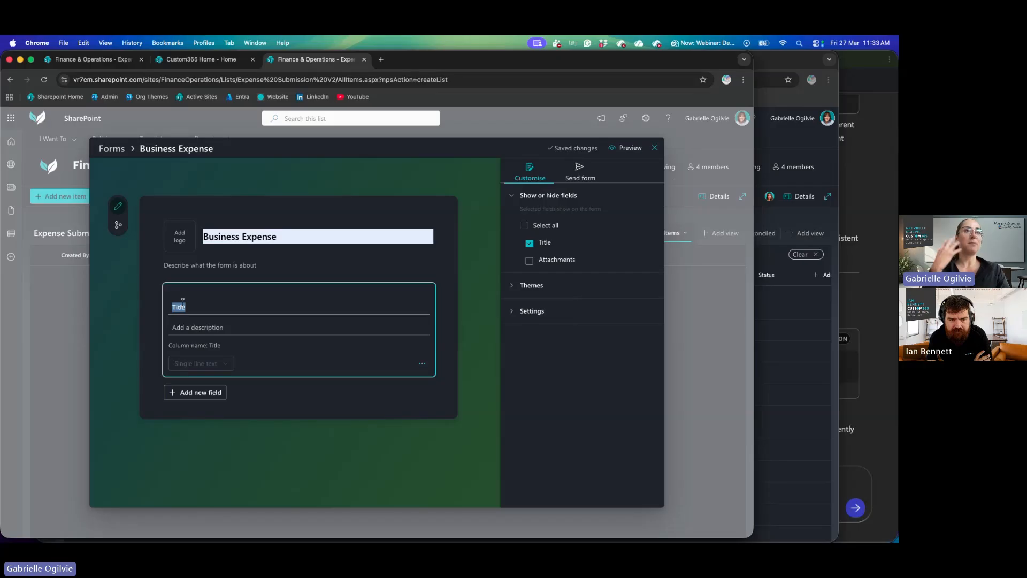
pyautogui.write('Sub')
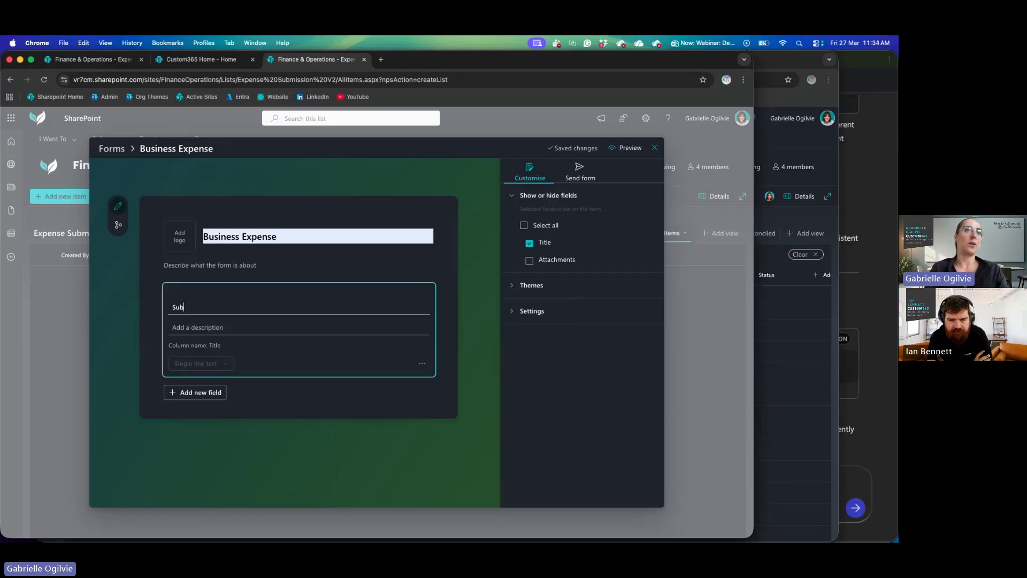
pyautogui.write('mitted')
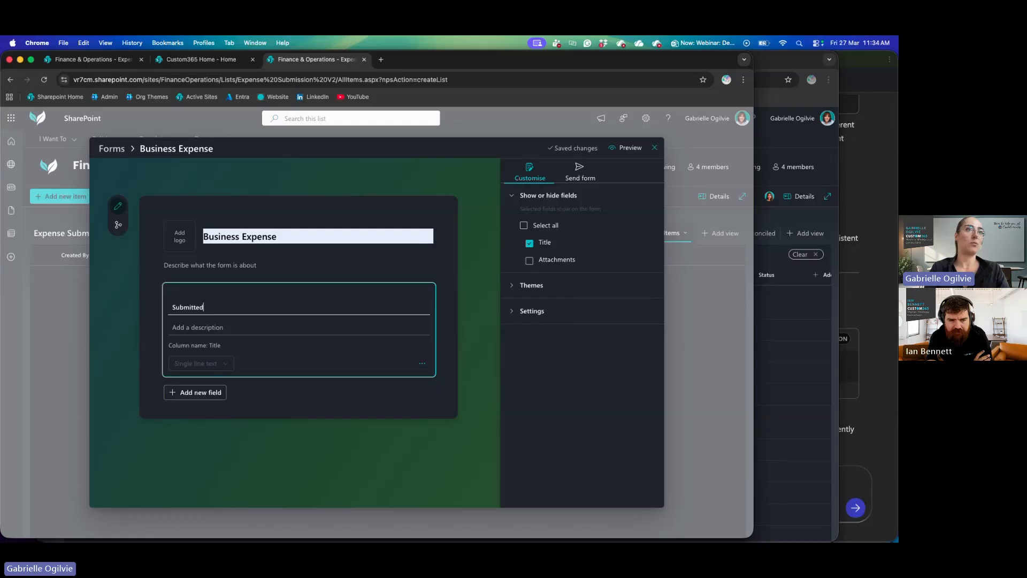
pyautogui.write('For')
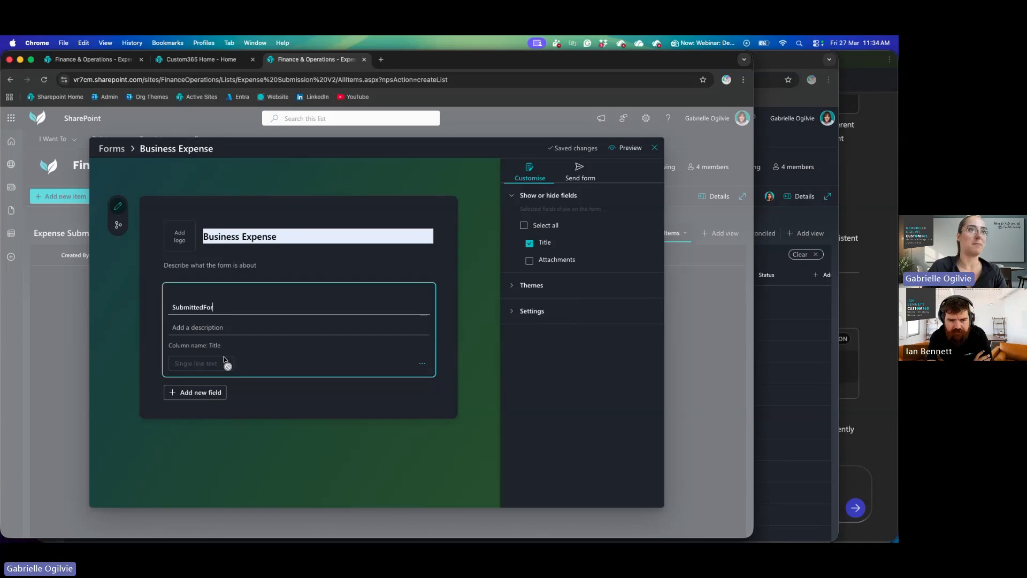
pyautogui.doubleClick(205, 302)
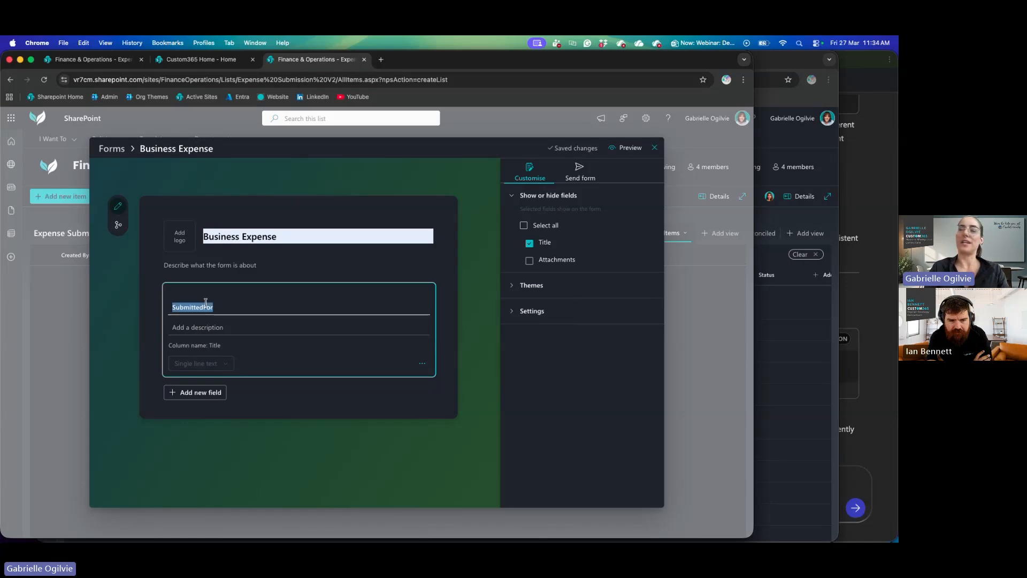
pyautogui.write('ExpenseName')
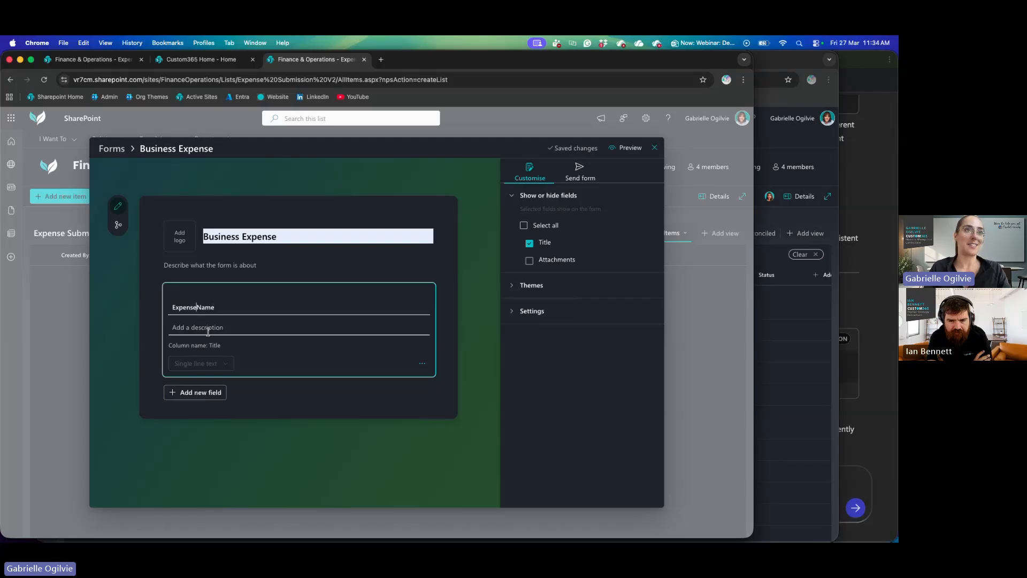
# Step: Add a Person field titled "StaffMember" below the ExpenseName field
pyautogui.click(206, 392)
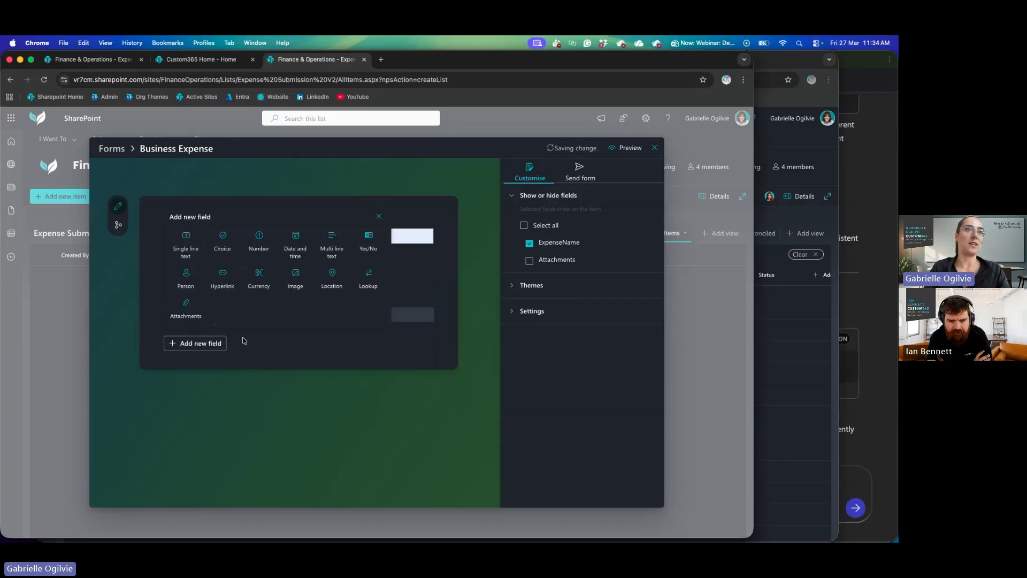
pyautogui.click(219, 344)
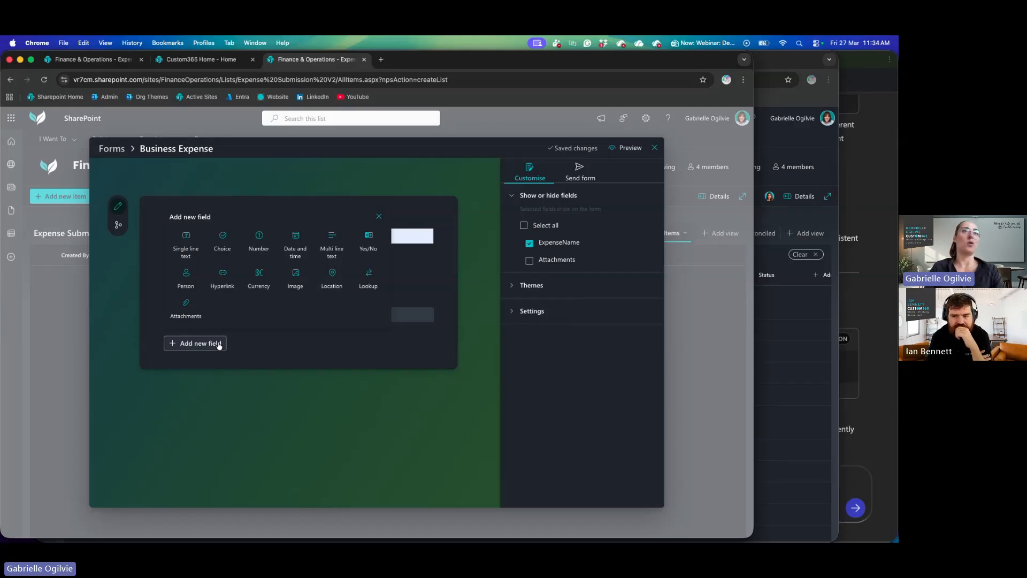
pyautogui.click(186, 278)
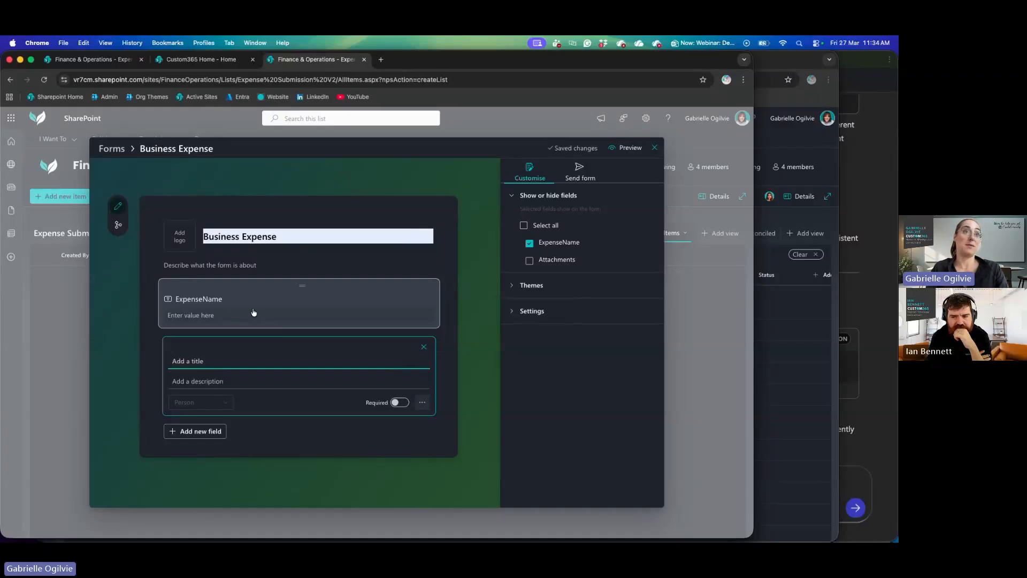
pyautogui.write('StaffMember')
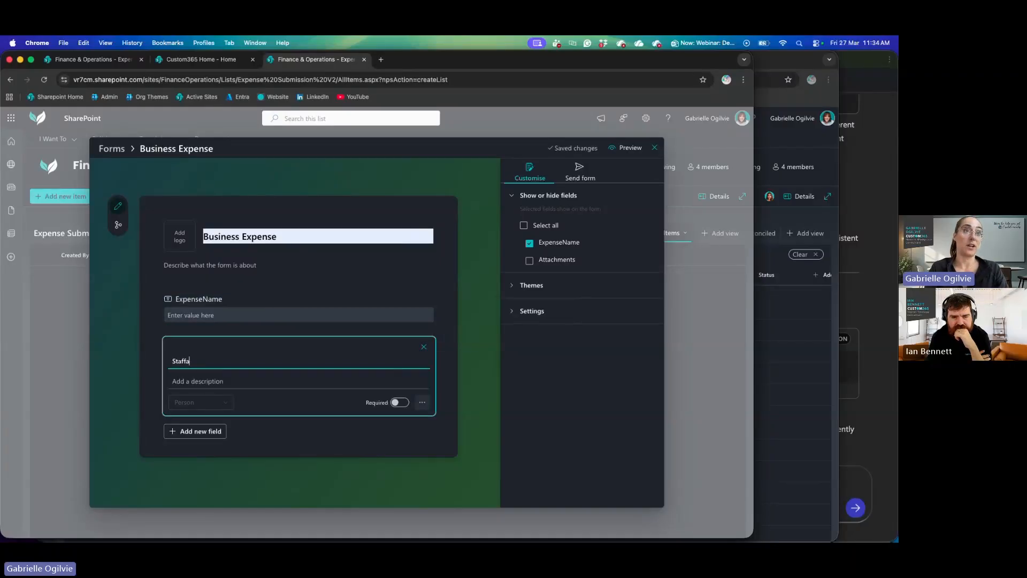
pyautogui.click(223, 419)
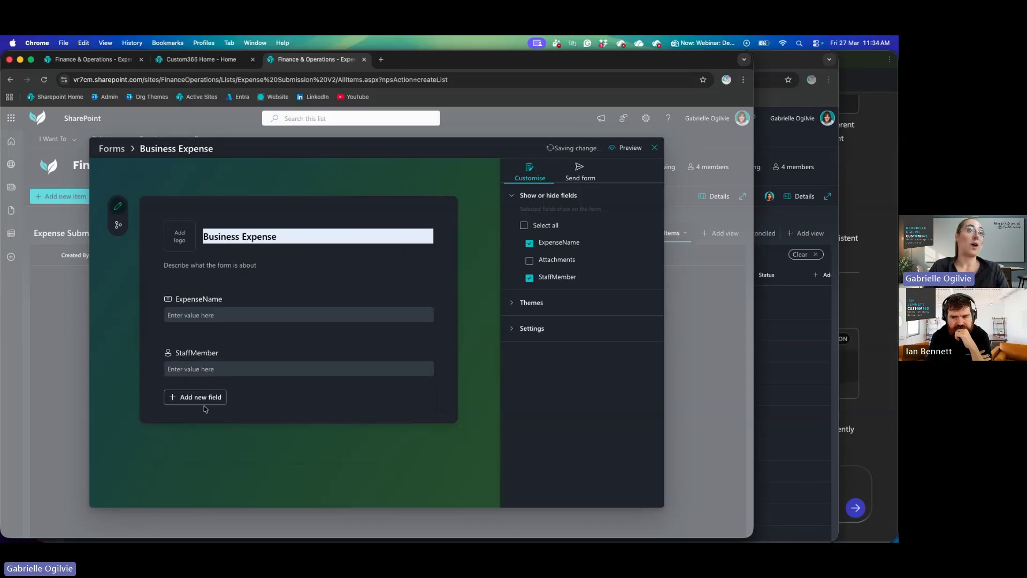
# Step: Add a Choice field titled "ExpenseType" below the StaffMember field
pyautogui.click(206, 400)
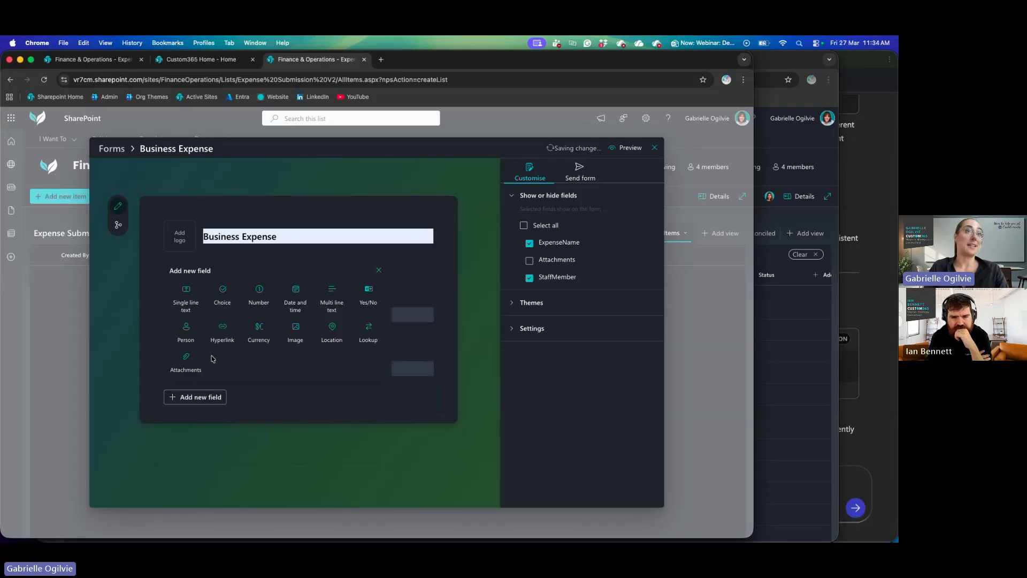
pyautogui.click(229, 303)
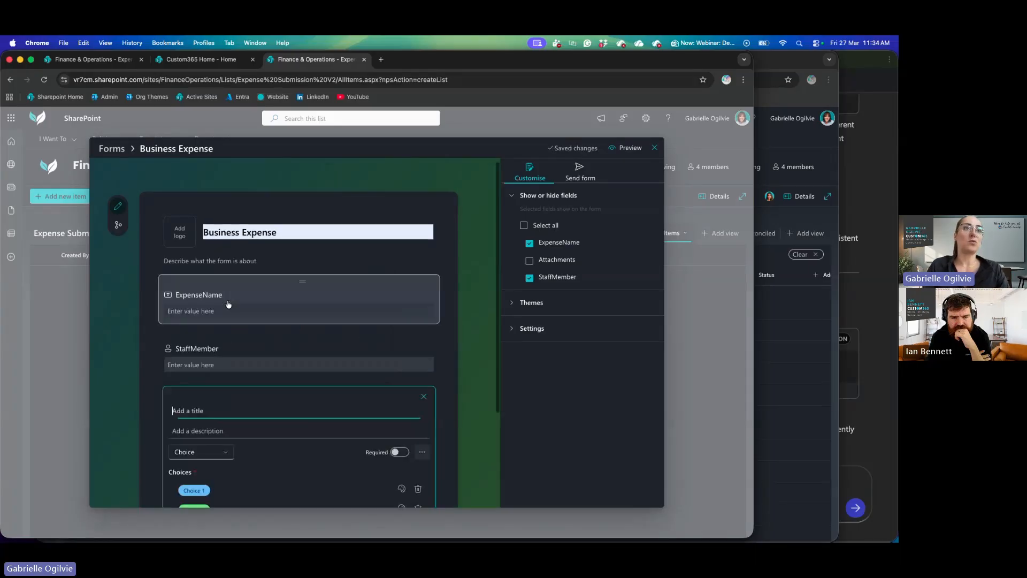
pyautogui.write('Ex')
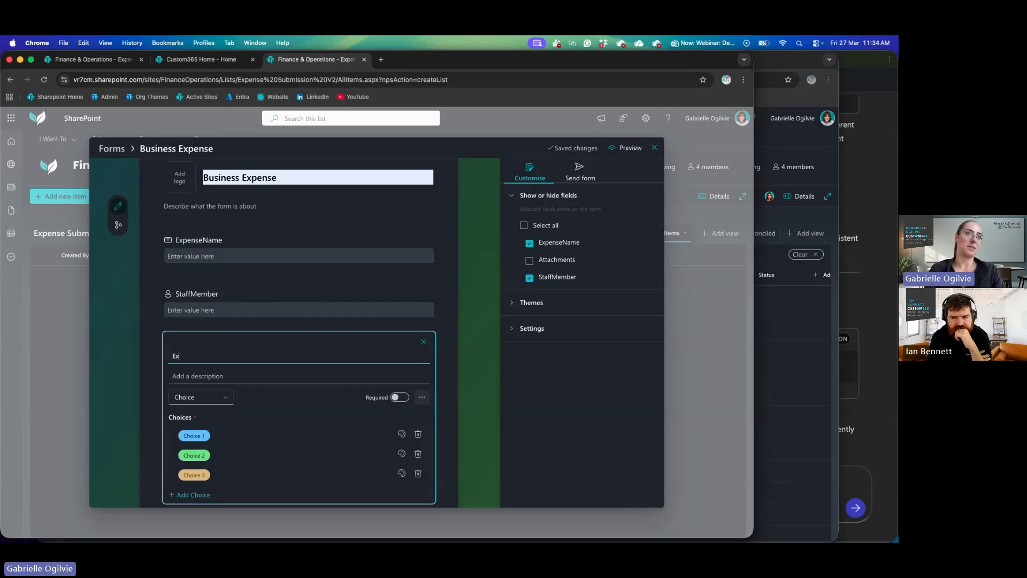
pyautogui.write('penseType')
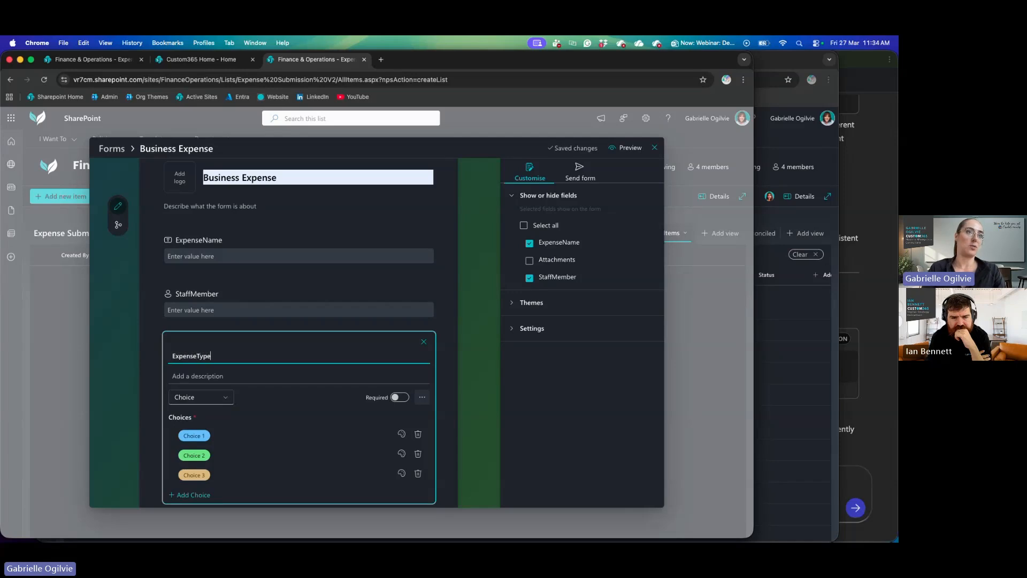
# Step: Rename the first ExpenseType choice to "Air Fare", preceded by an airplane emoji
pyautogui.scroll(-1, 204, 427)
pyautogui.click(204, 405)
pyautogui.click(204, 405)
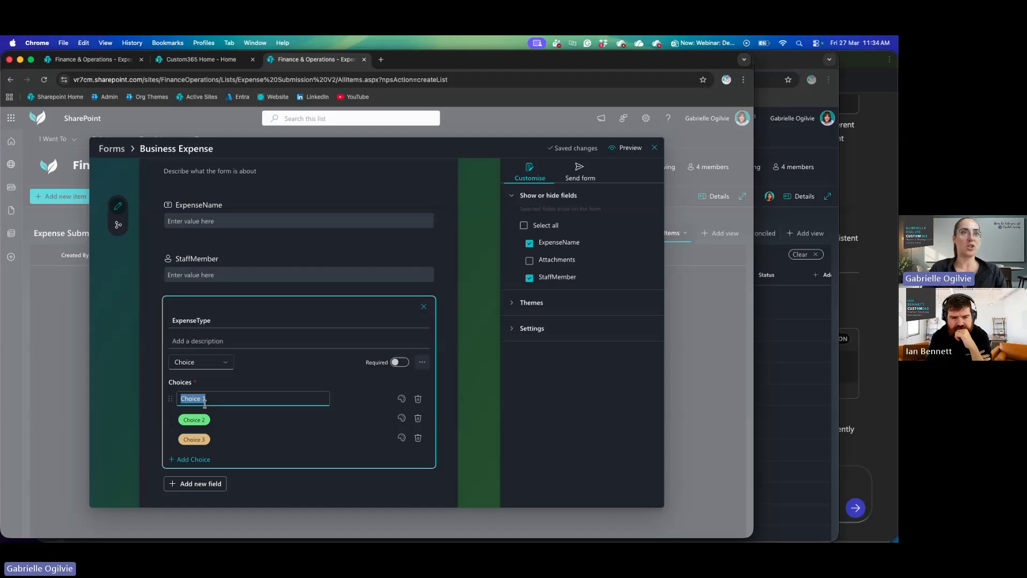
pyautogui.press('ctrl+super+space')
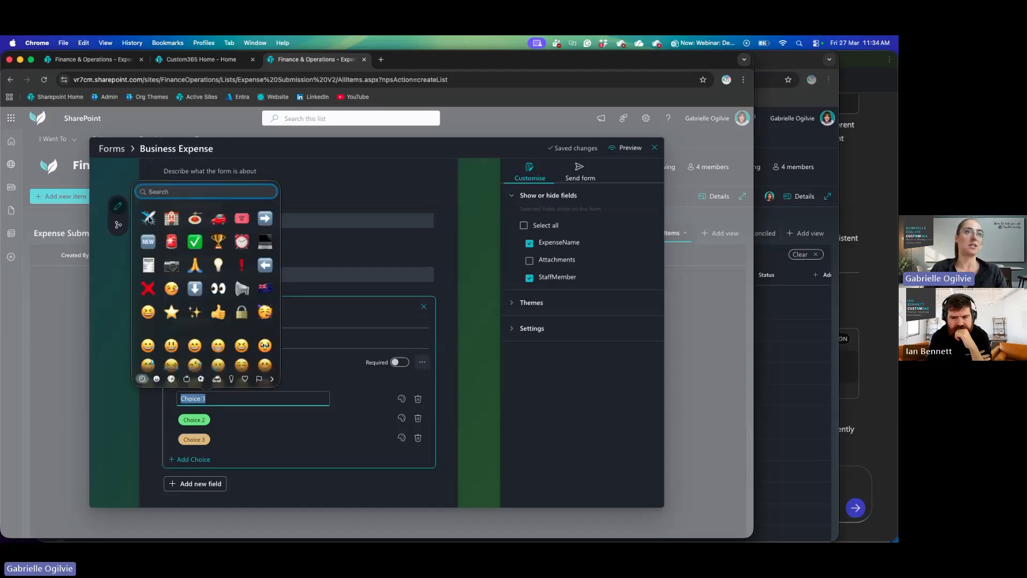
pyautogui.click(150, 219)
pyautogui.write('A')
pyautogui.write('fare')
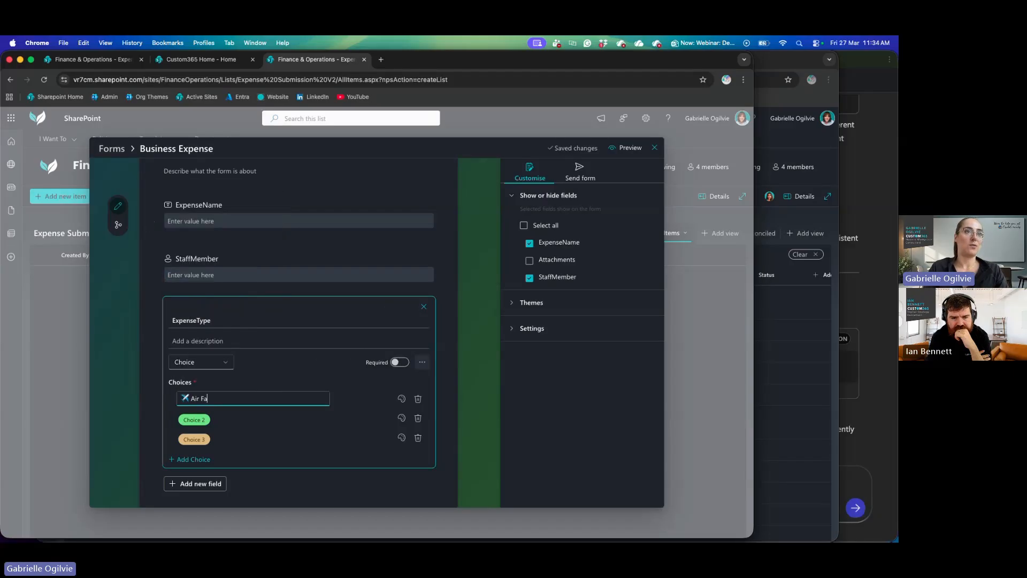
# Step: Rename the second ExpenseType choice to "Meal", preceded by the food pan emoji
pyautogui.click(203, 419)
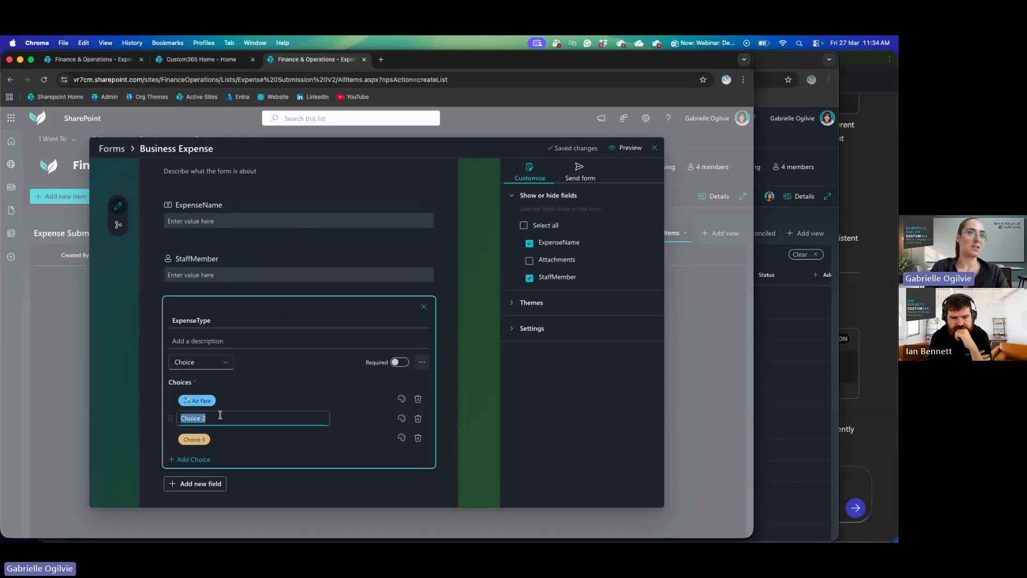
pyautogui.press('ctrl+super+space')
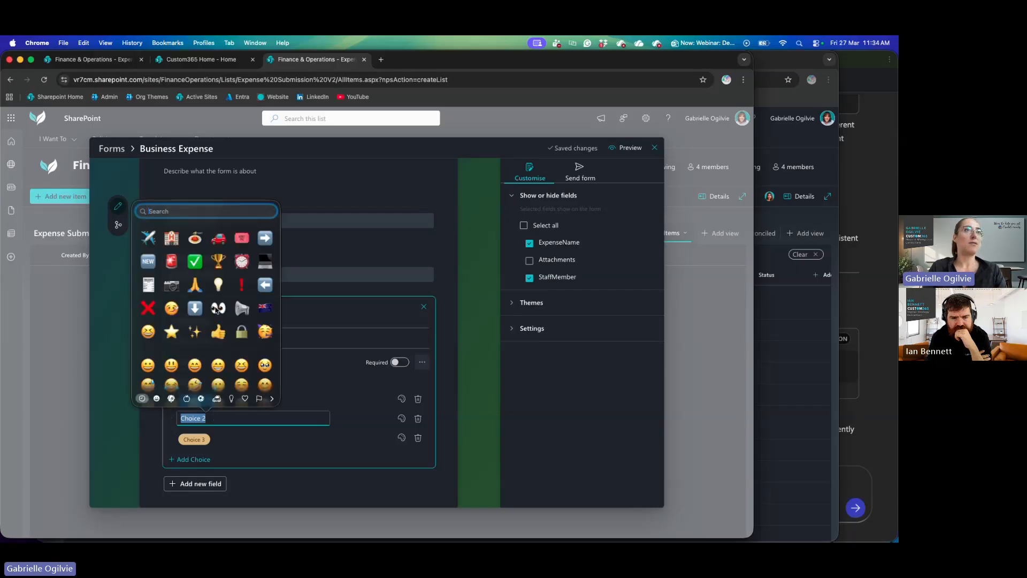
pyautogui.click(193, 240)
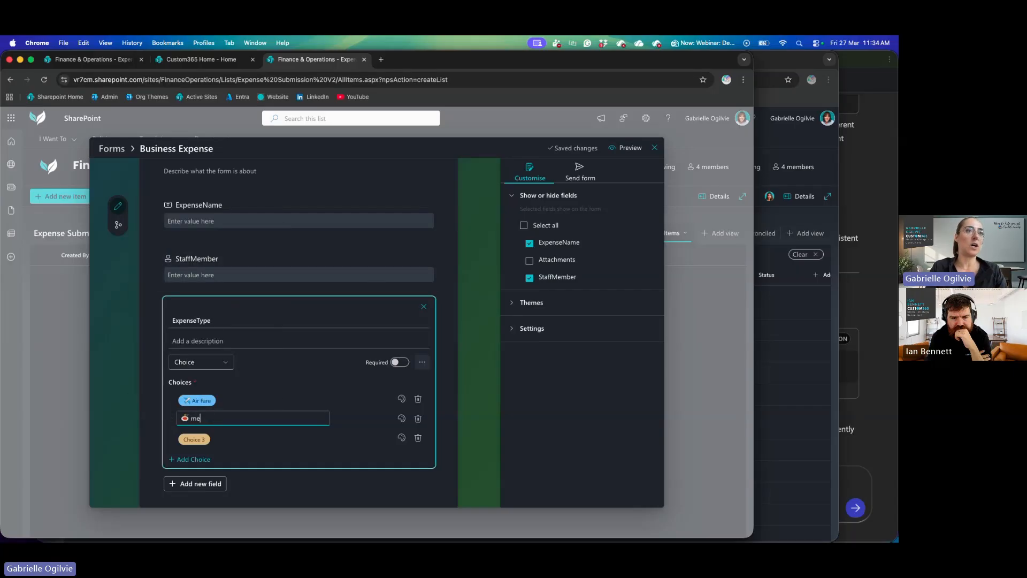
pyautogui.write('Meal')
# Step: Rename the third ExpenseType choice to "Accomodation", preceded by a hotel emoji
pyautogui.click(215, 436)
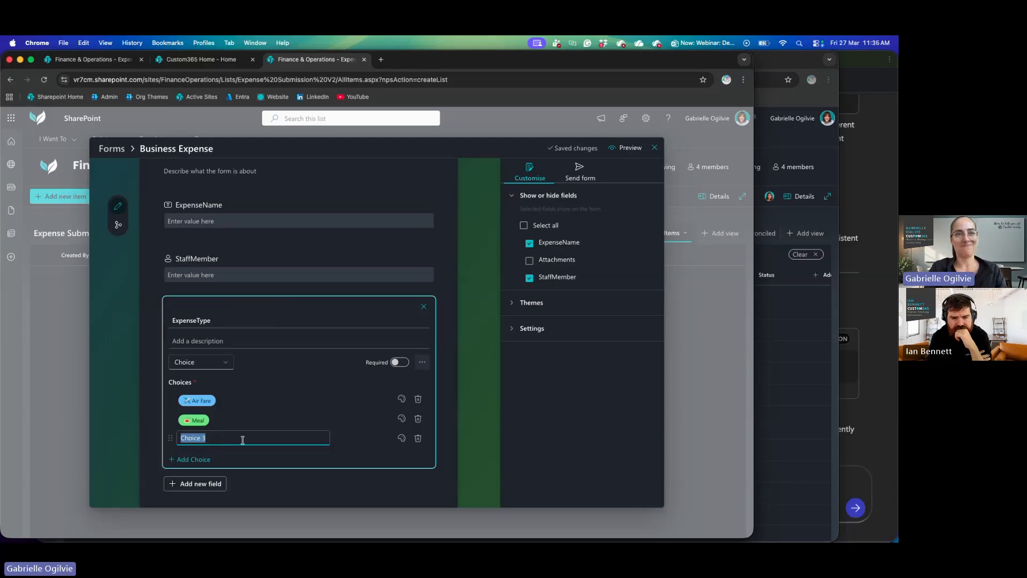
pyautogui.press('ctrl+super+space')
pyautogui.click(181, 264)
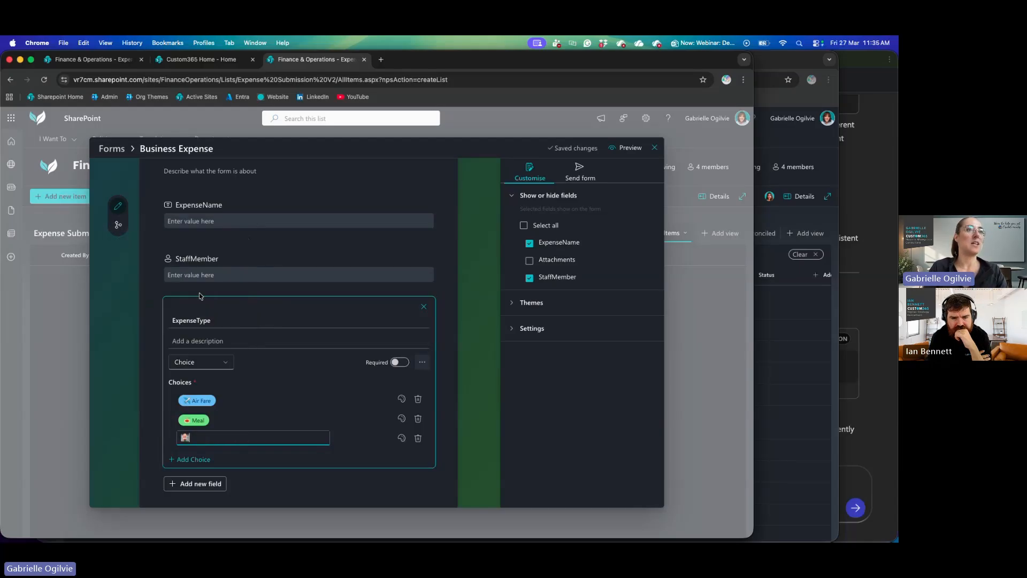
pyautogui.write('Accomo')
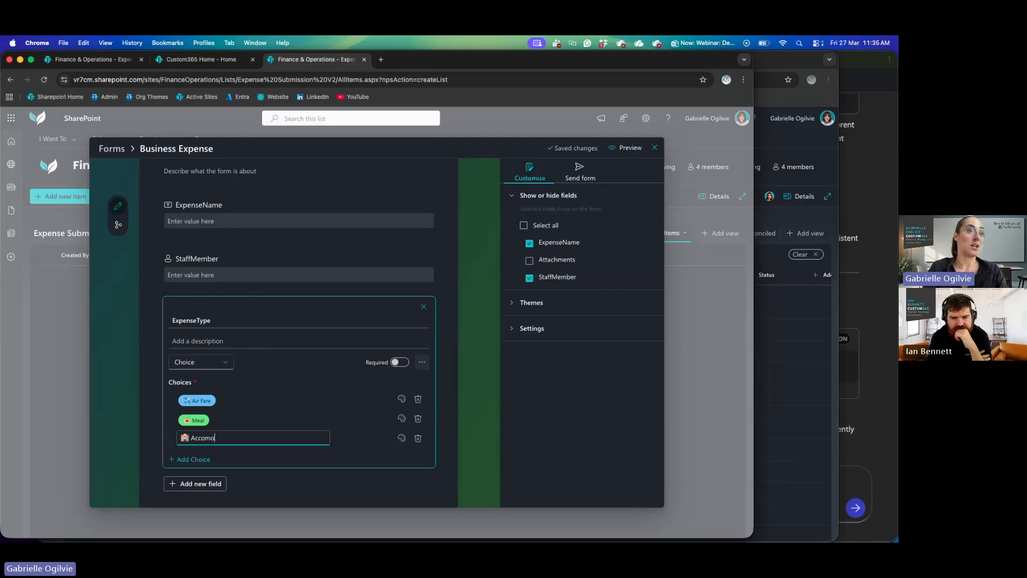
pyautogui.write('ndation')
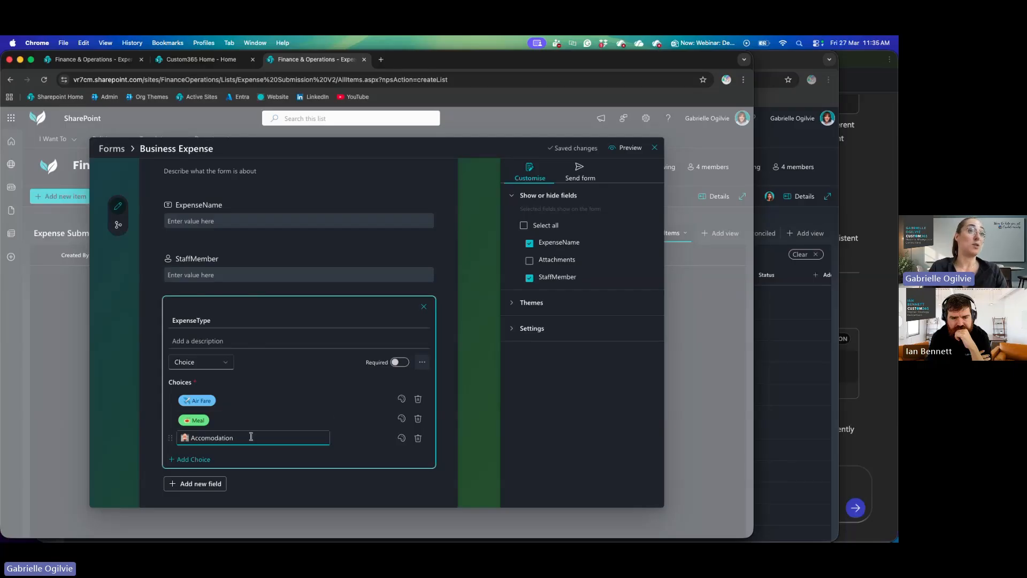
# Step: Add a fourth choice with its default name to ExpenseType and finish editing the field
pyautogui.press('Return')
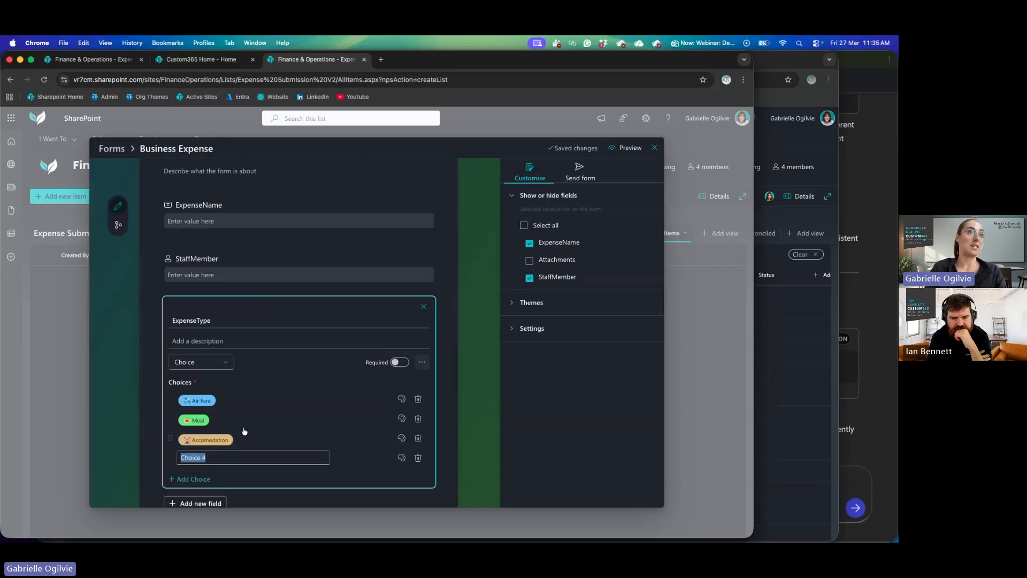
pyautogui.scroll(-2, 336, 364)
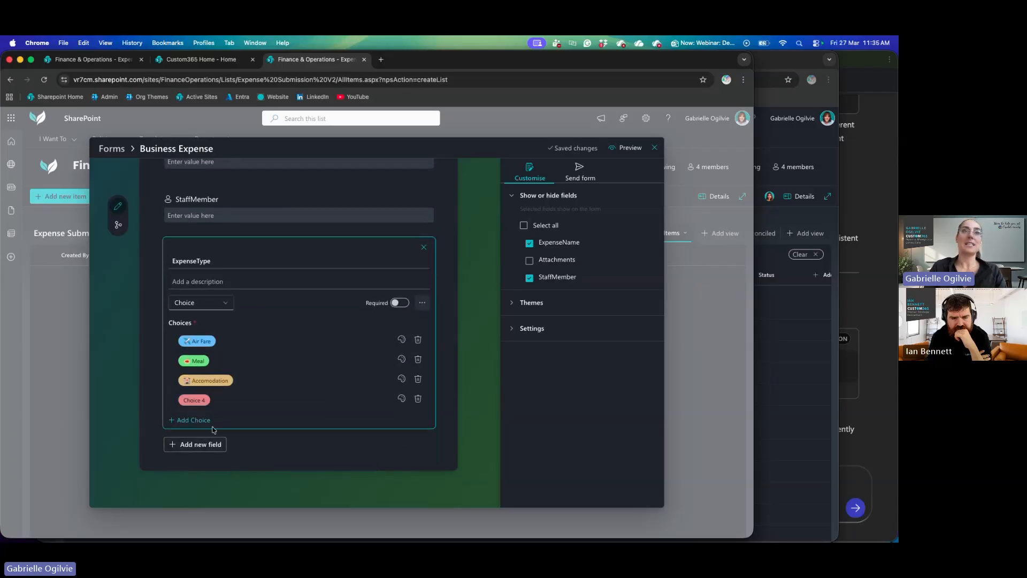
pyautogui.click(186, 448)
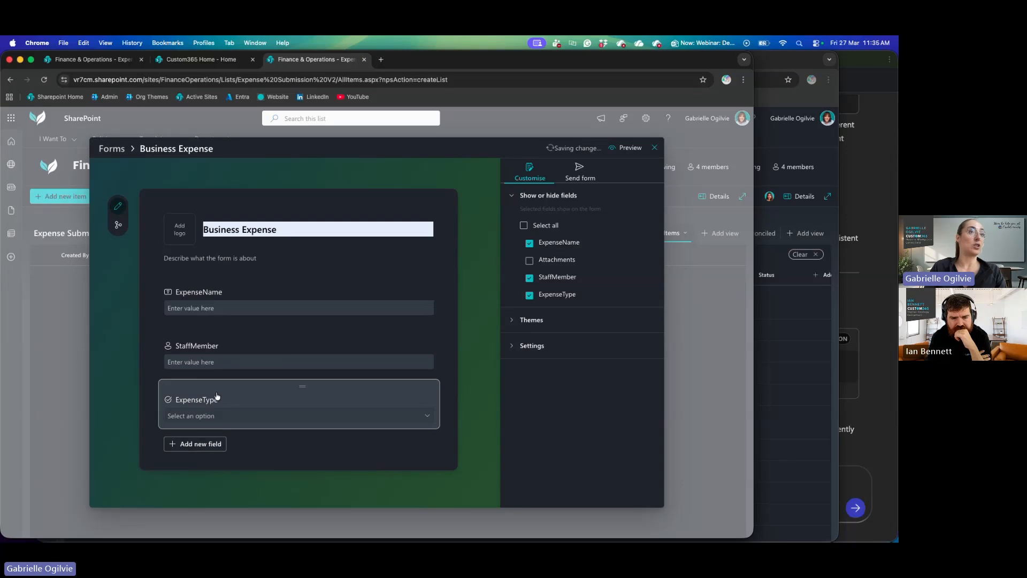
# Step: Add a Date and time field titled "Dateofexpense" below ExpenseType, without including the time
pyautogui.click(207, 445)
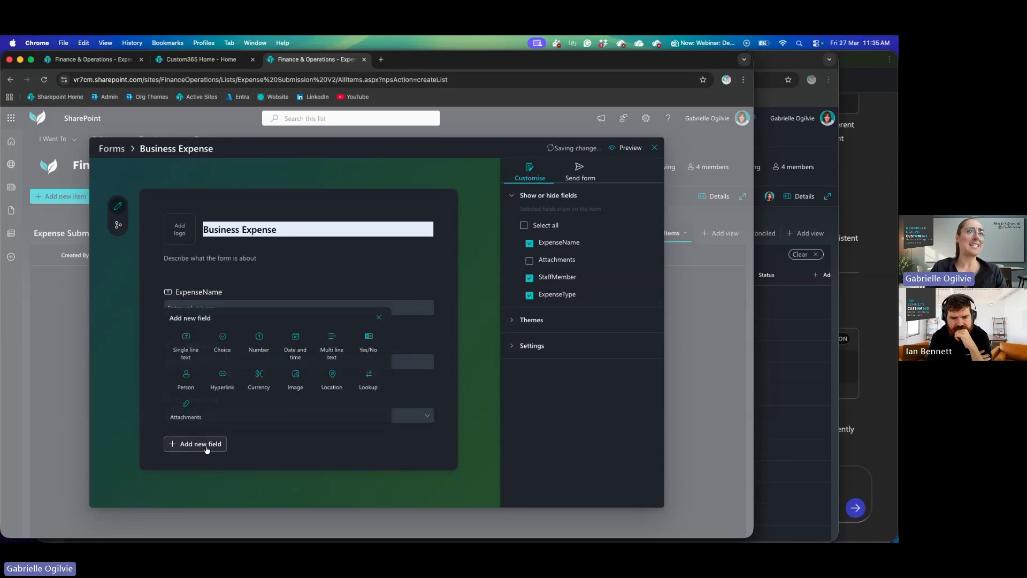
pyautogui.click(297, 347)
pyautogui.write('Dateo')
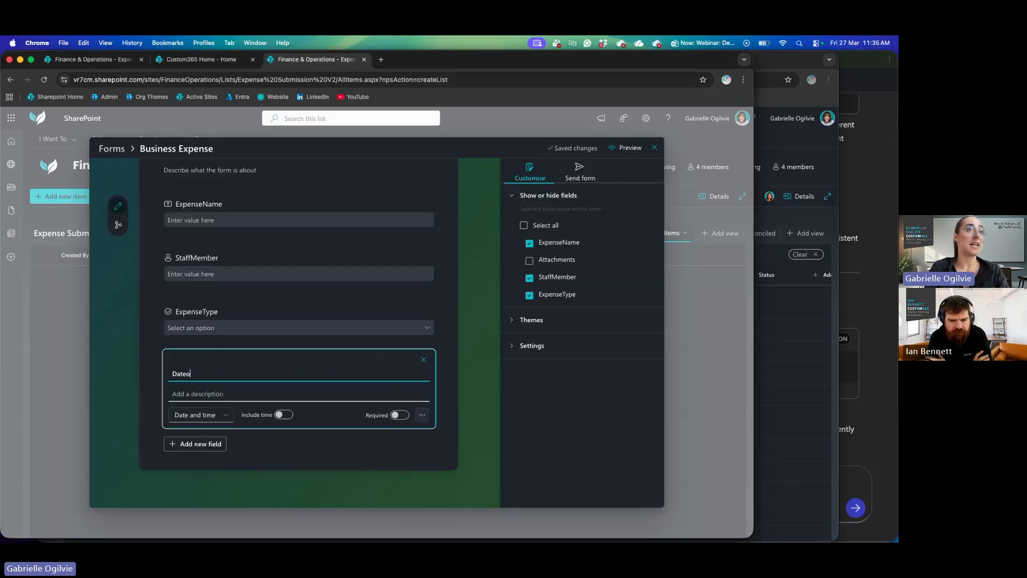
pyautogui.write('fExpense')
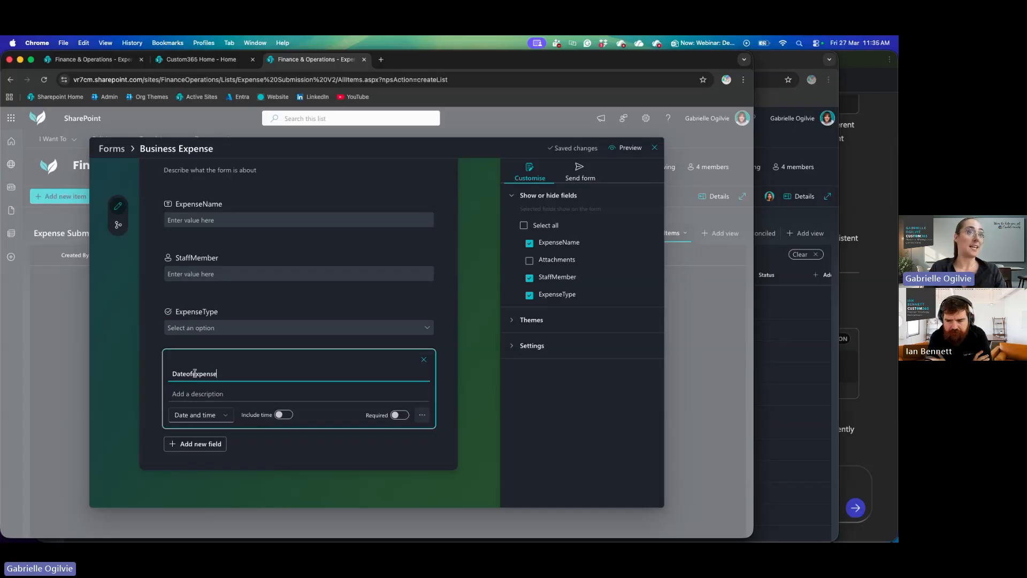
# Step: Correct the capitalization of the date field's title to "DateOfExpense" and save the field
pyautogui.press('Left')
pyautogui.press('Left')
pyautogui.press('Left')
pyautogui.press('Left')
pyautogui.press('Left')
pyautogui.press('Left')
pyautogui.press('Left')
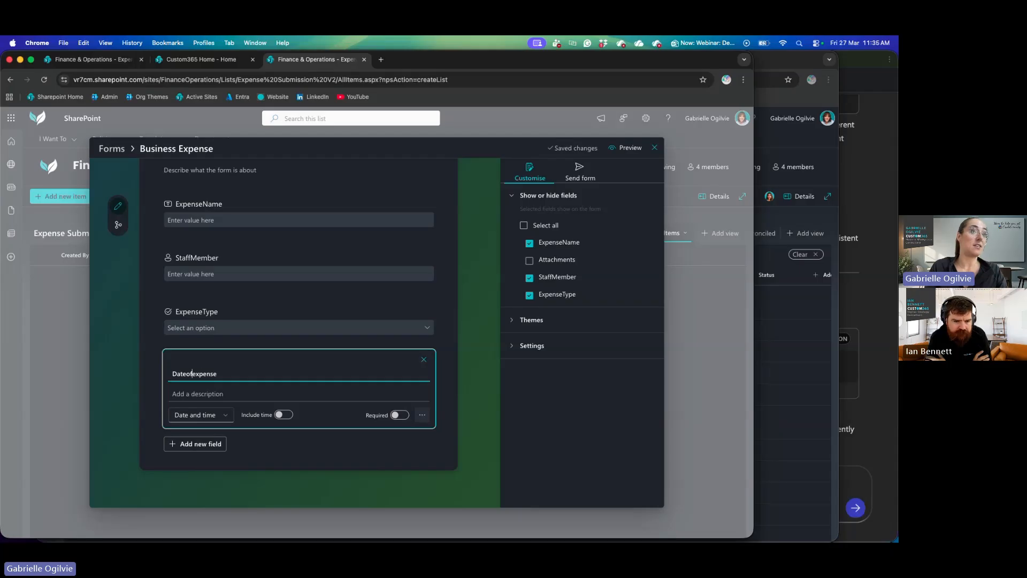
pyautogui.press('Delete')
pyautogui.write('E')
pyautogui.click(190, 374)
pyautogui.press('BackSpace')
pyautogui.write('OfE')
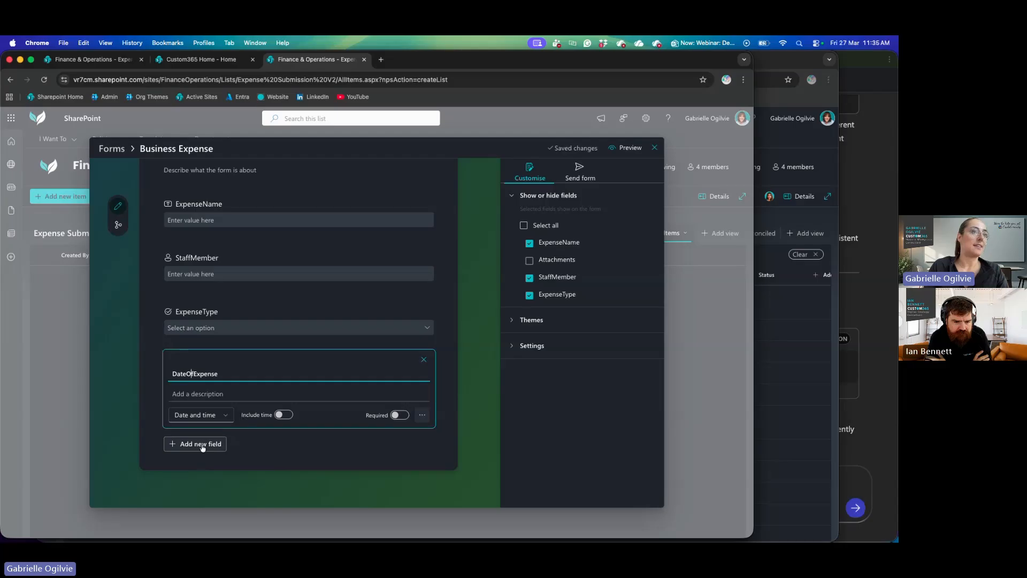
pyautogui.click(203, 447)
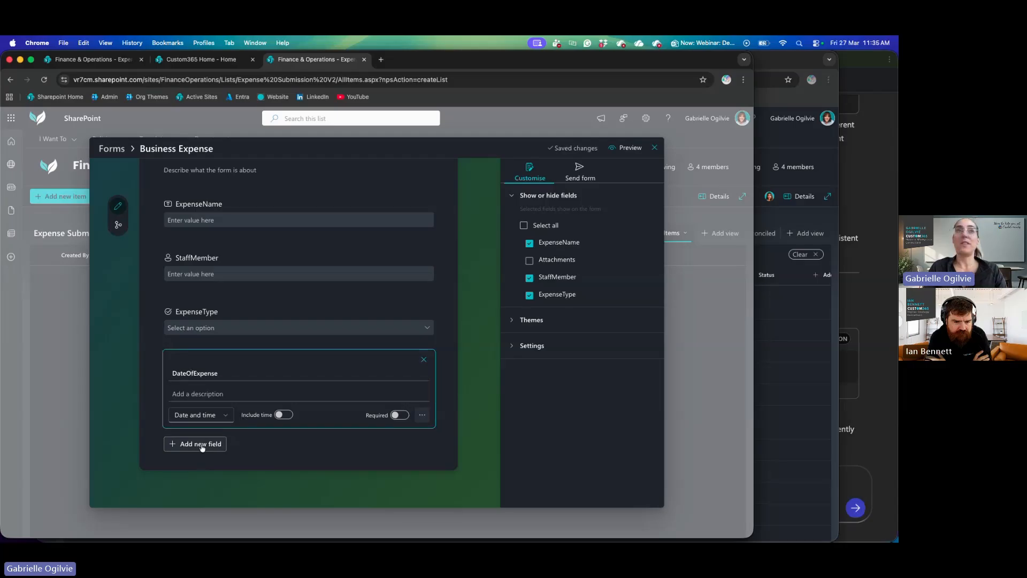
# Step: Add an Image field titled "UploadReceipt", without a space, below the DateOfExpense field and save it
pyautogui.click(198, 443)
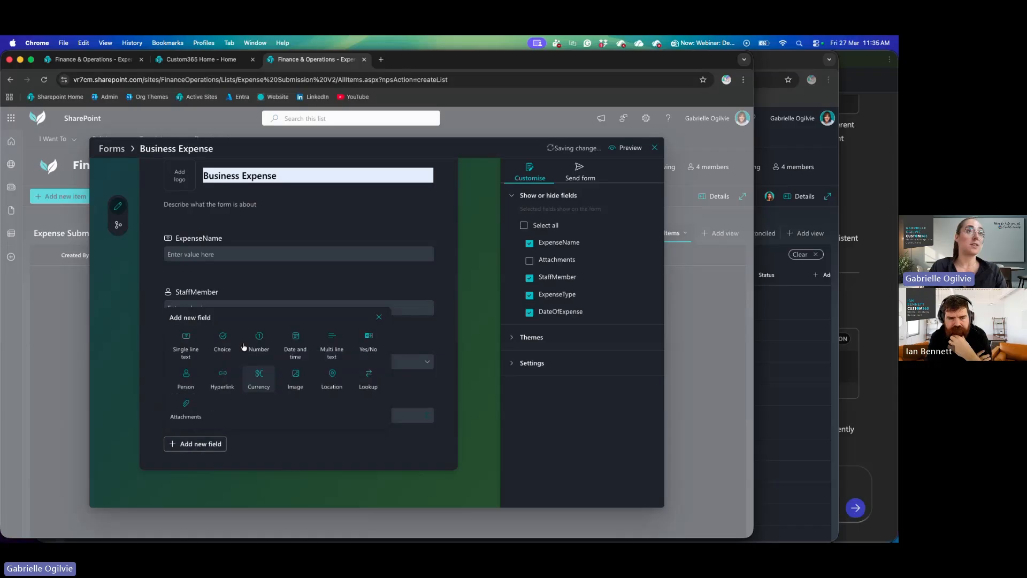
pyautogui.click(295, 377)
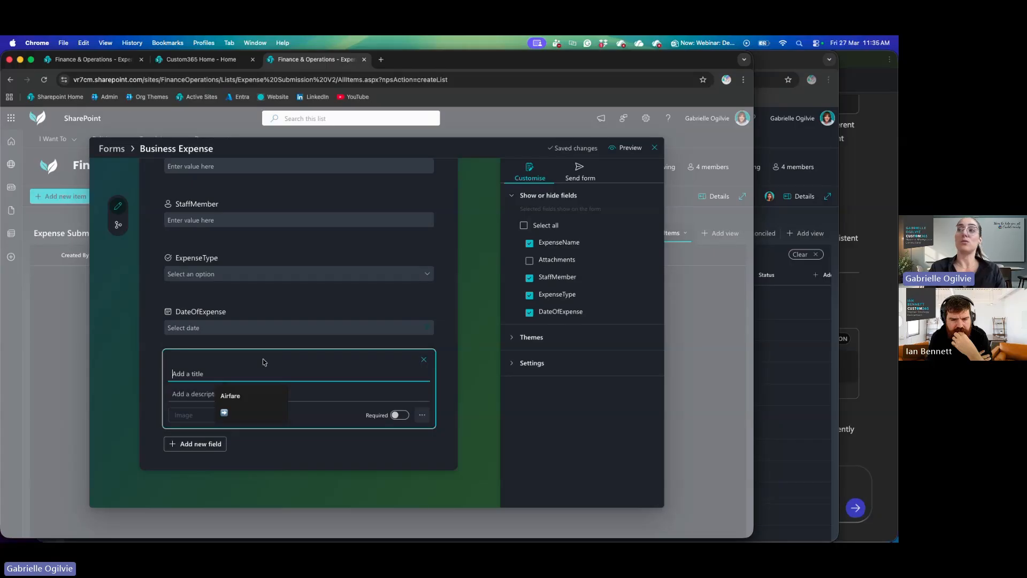
pyautogui.write('Upload')
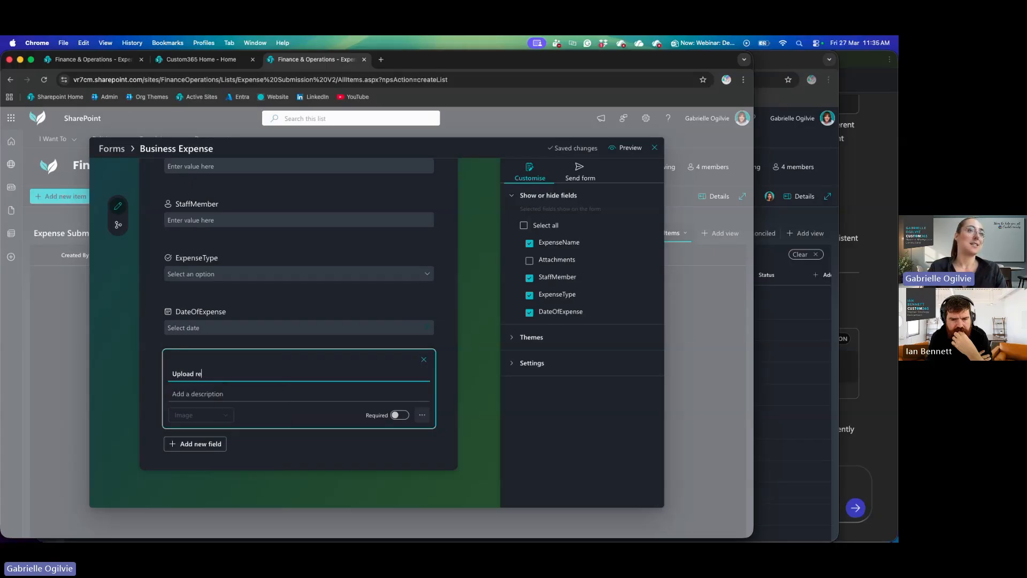
pyautogui.write(' Receipt')
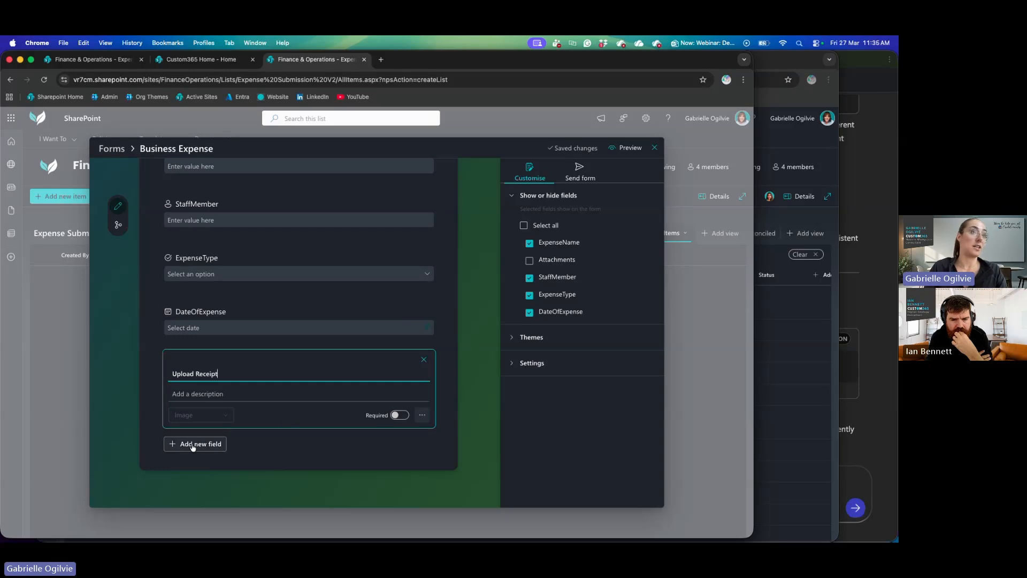
pyautogui.click(196, 374)
pyautogui.press('BackSpace')
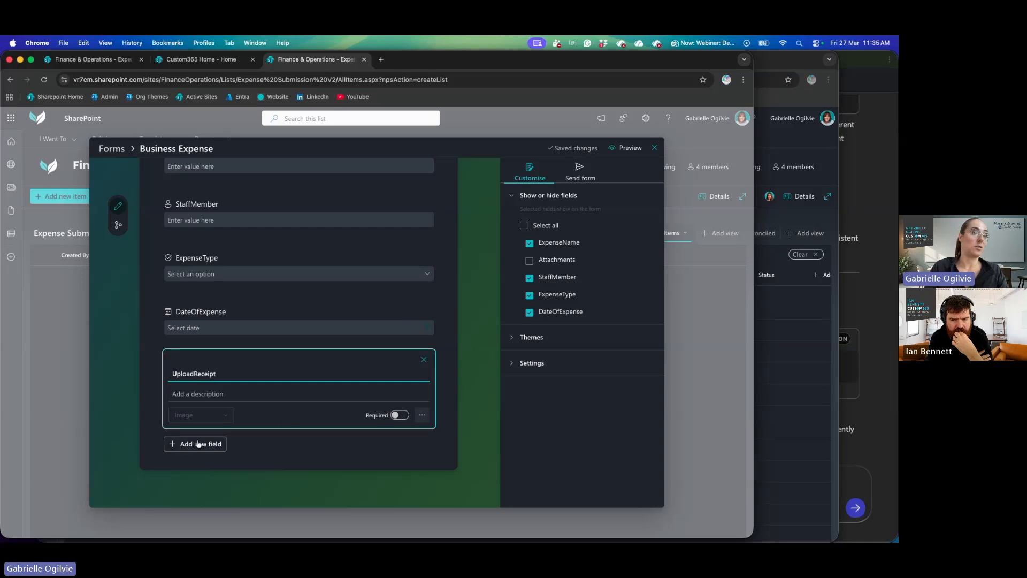
pyautogui.click(268, 432)
pyautogui.click(341, 433)
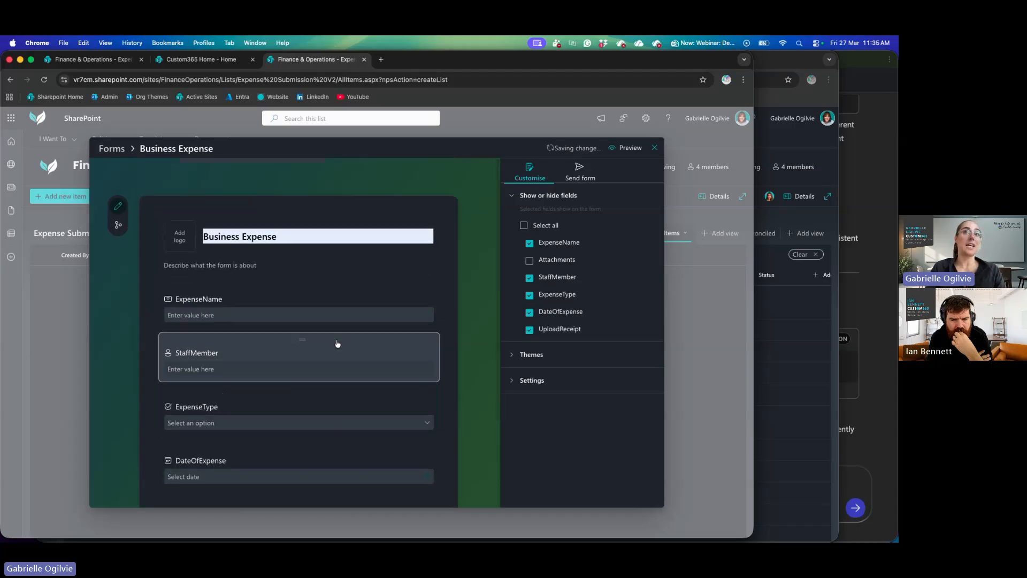
# Step: Reorder the form fields so that StaffMember comes before ExpenseName
pyautogui.scroll(-2, 337, 344)
pyautogui.scroll(3, 427, 297)
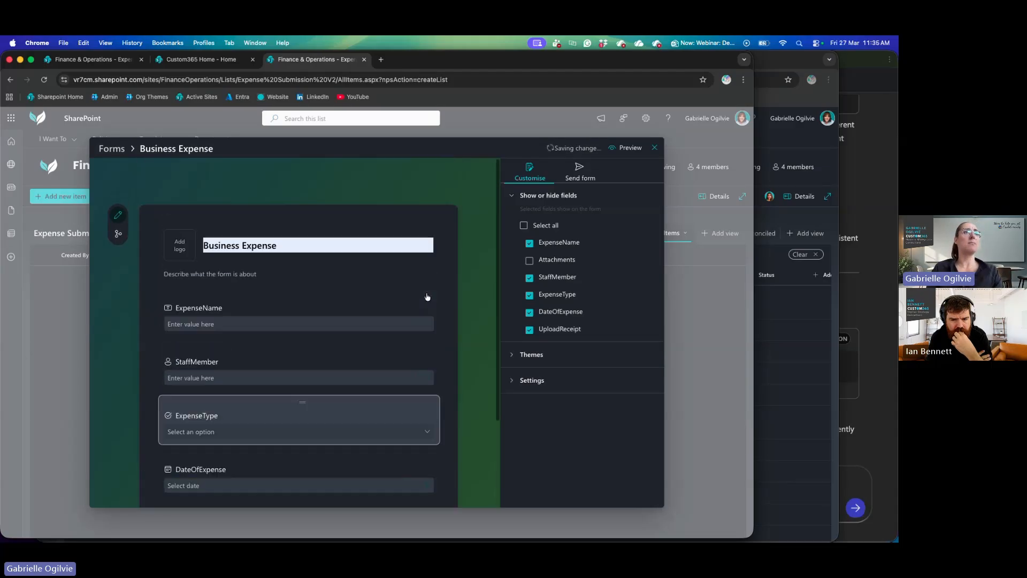
pyautogui.moveTo(519, 278); pyautogui.dragTo(537, 239)
pyautogui.click(292, 227)
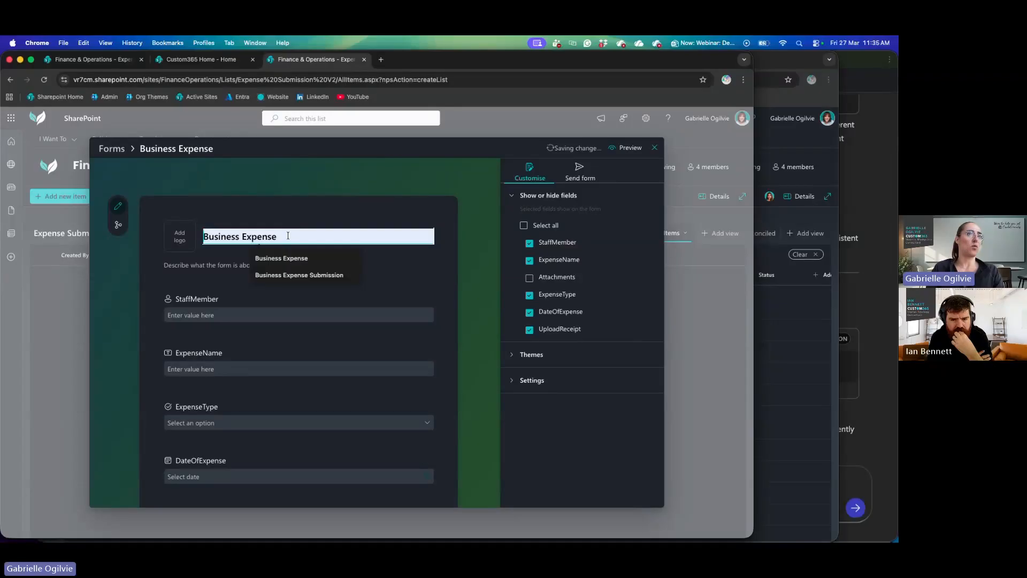
# Step: Copy the Business Expense form's response link and open it in a new browser tab
pyautogui.click(589, 179)
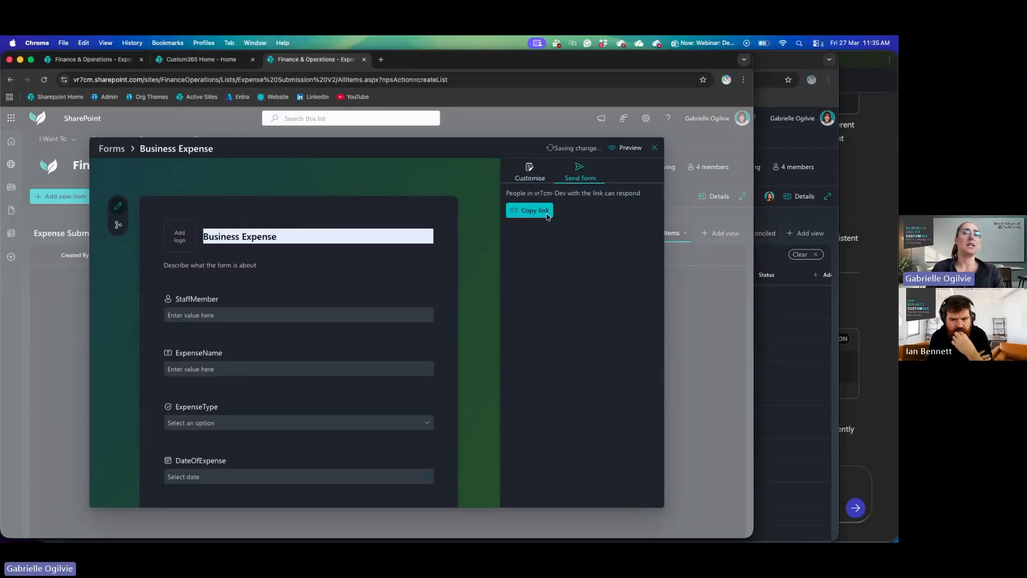
pyautogui.click(529, 211)
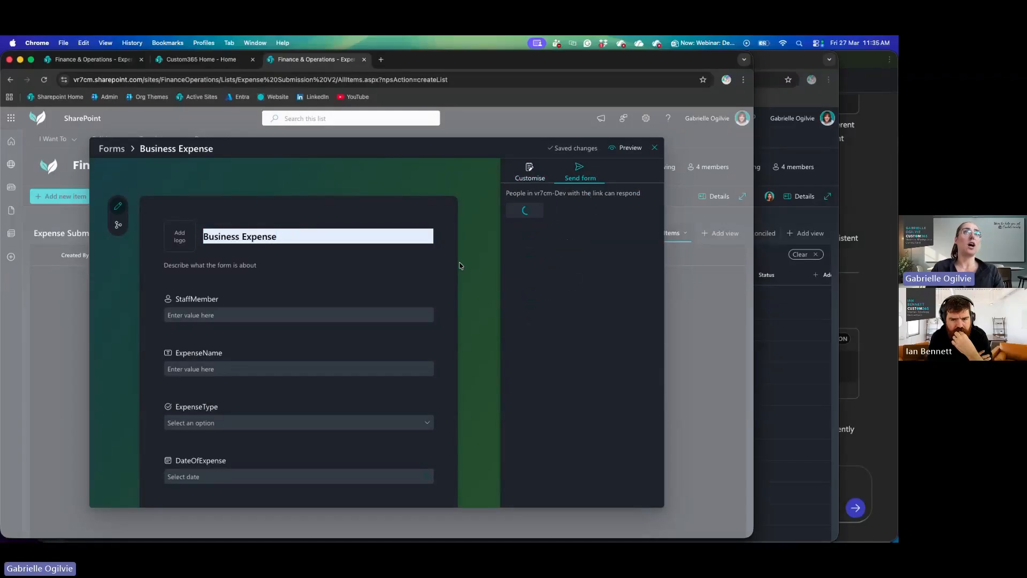
pyautogui.click(378, 59)
pyautogui.write('https://vr7cm.sharepoint.com/:l:/s/FinanceOperations/JAAxJ0rMbAYQQlqmAZbdSV2xAYl-dBJX6rpdqYKUC1UUlM?nav=MWIwMGE1ZjEtNjE4Yy00YjUyLWI0MDctNjhhZTVmNTk3Y2U3')
pyautogui.press('Return')
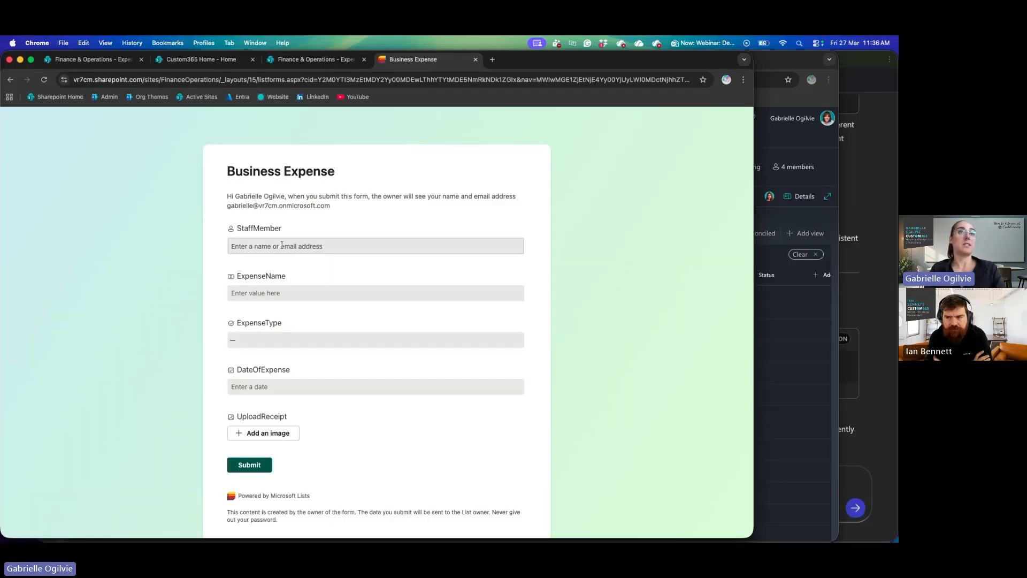
# Step: Select the submitter's own name as StaffMember and enter "Uber Eats during trip" as the ExpenseName
pyautogui.click(282, 245)
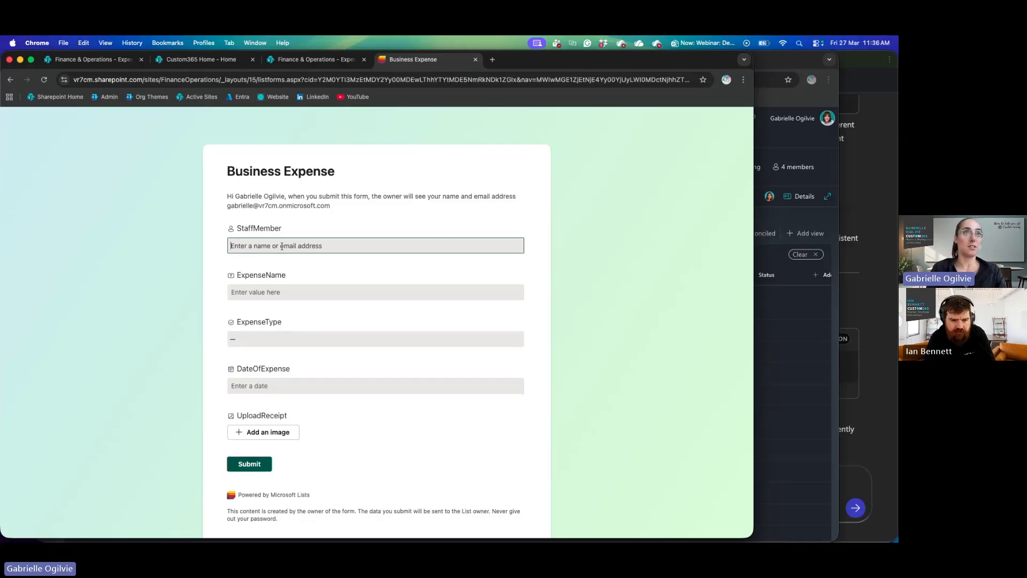
pyautogui.write('Gab')
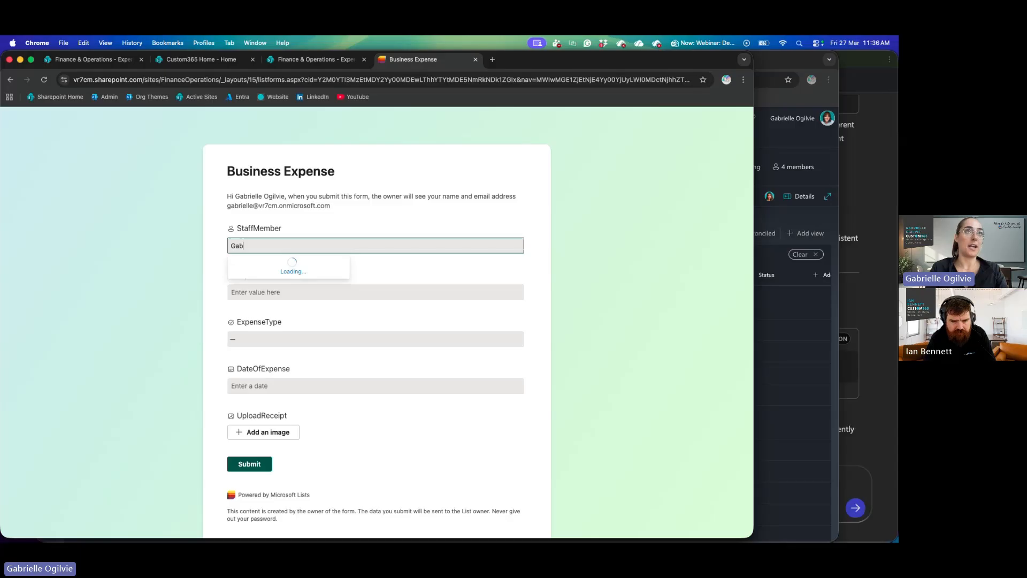
pyautogui.write('rielle')
pyautogui.click(260, 267)
pyautogui.click(259, 289)
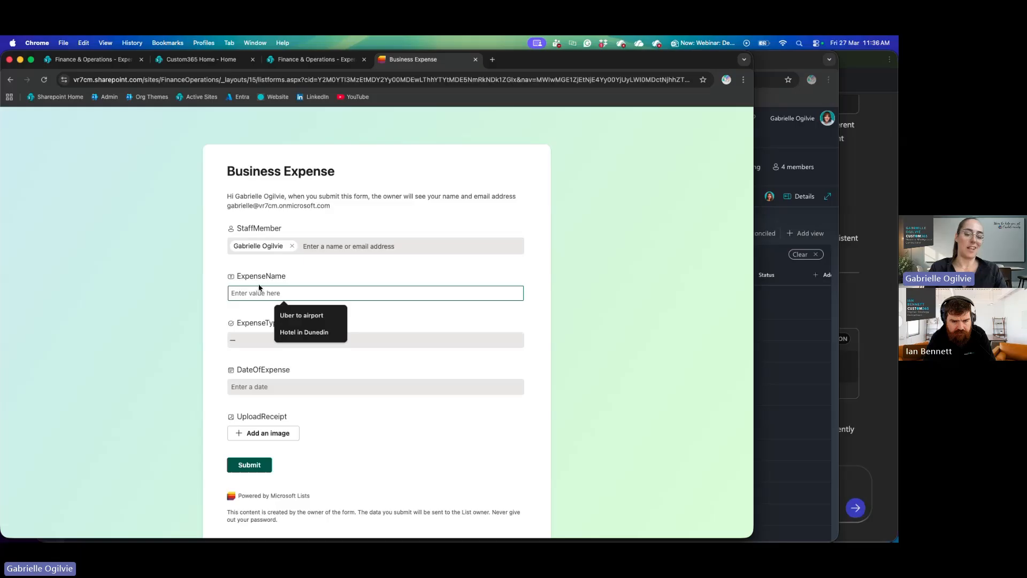
pyautogui.write('Uber East')
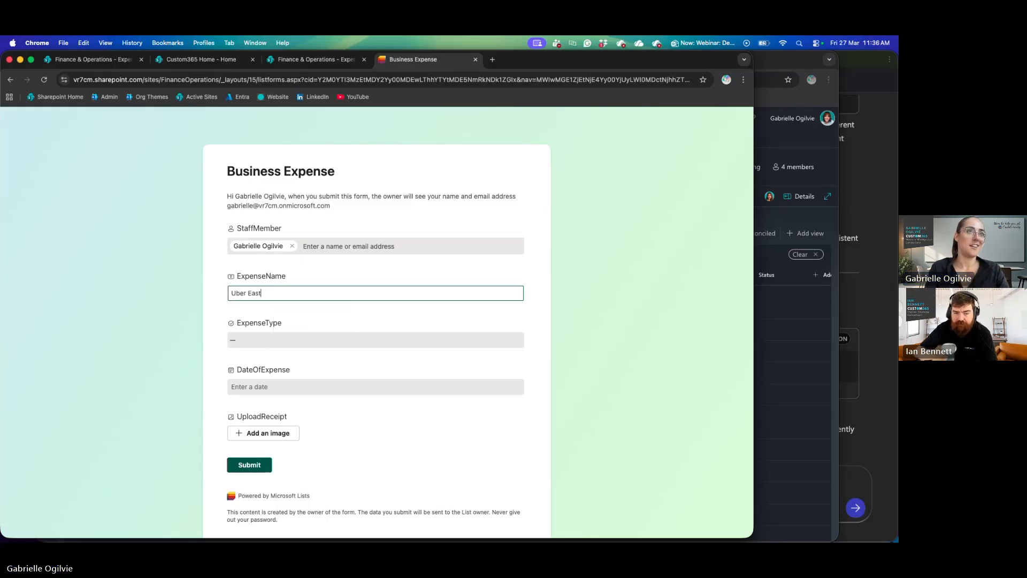
pyautogui.press('BackSpace')
pyautogui.press('BackSpace')
pyautogui.write('ts during trip')
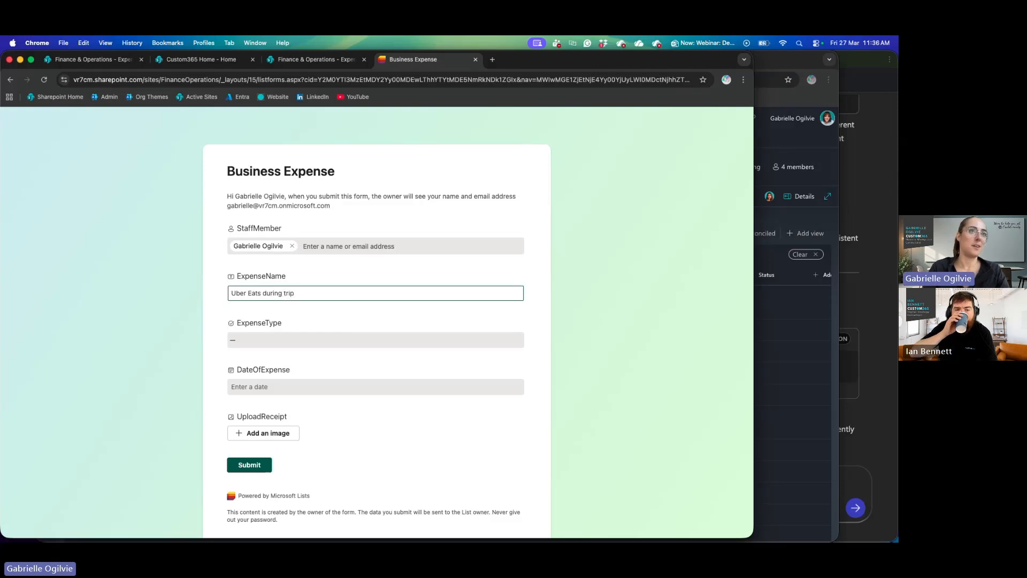
# Step: Set the ExpenseType to Meal and the DateOfExpense to 11/03/2026
pyautogui.click(252, 339)
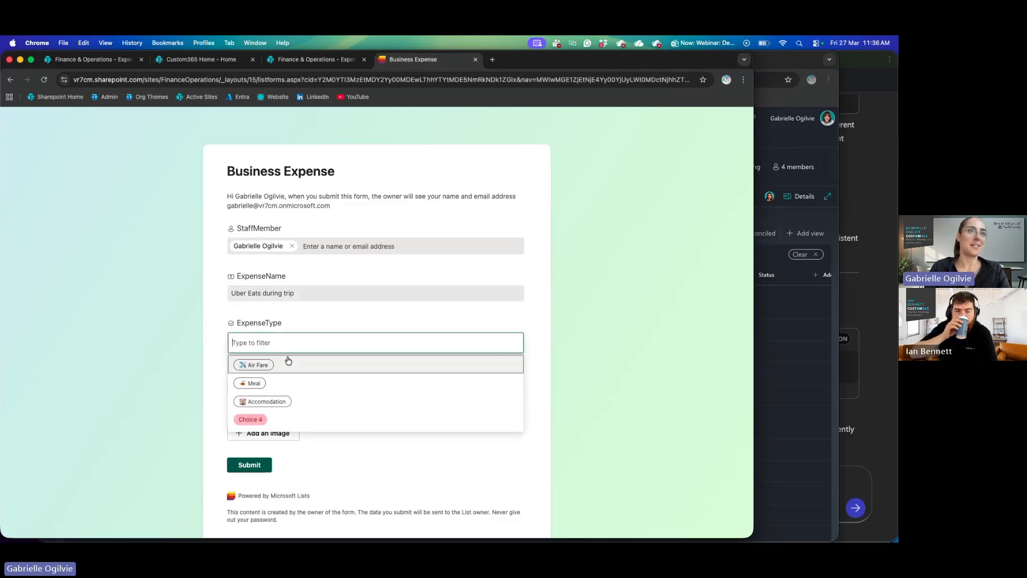
pyautogui.click(275, 384)
pyautogui.click(266, 465)
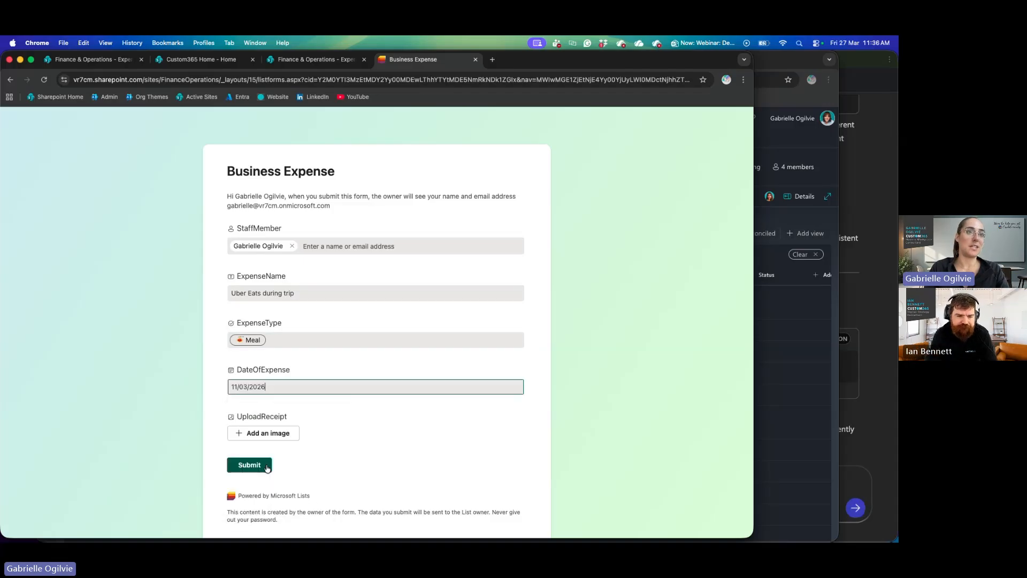
# Step: Attach the "$37.74 Le Cloche.jpg" image as the receipt and submit the response
pyautogui.click(263, 432)
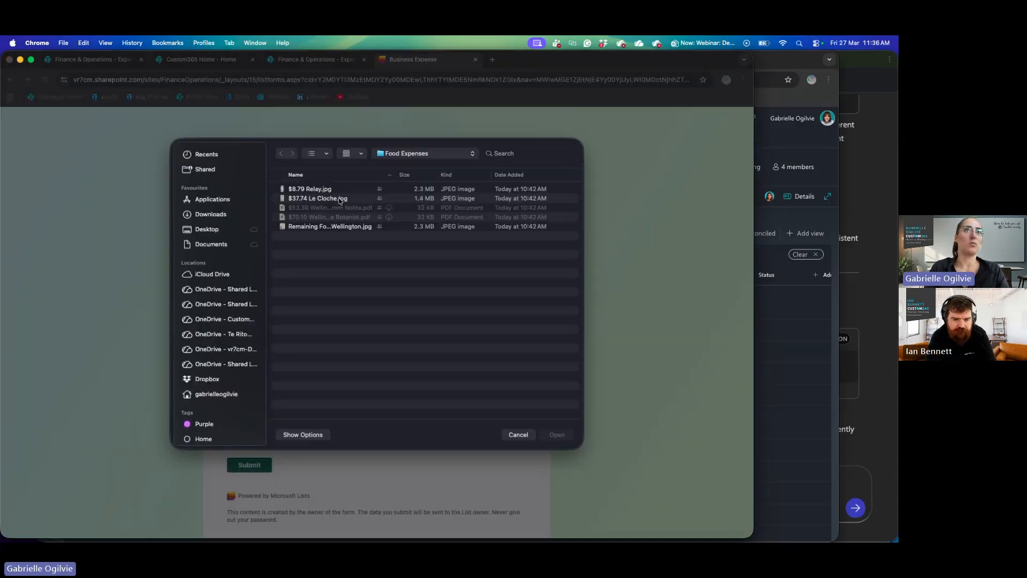
pyautogui.click(337, 198)
pyautogui.click(547, 434)
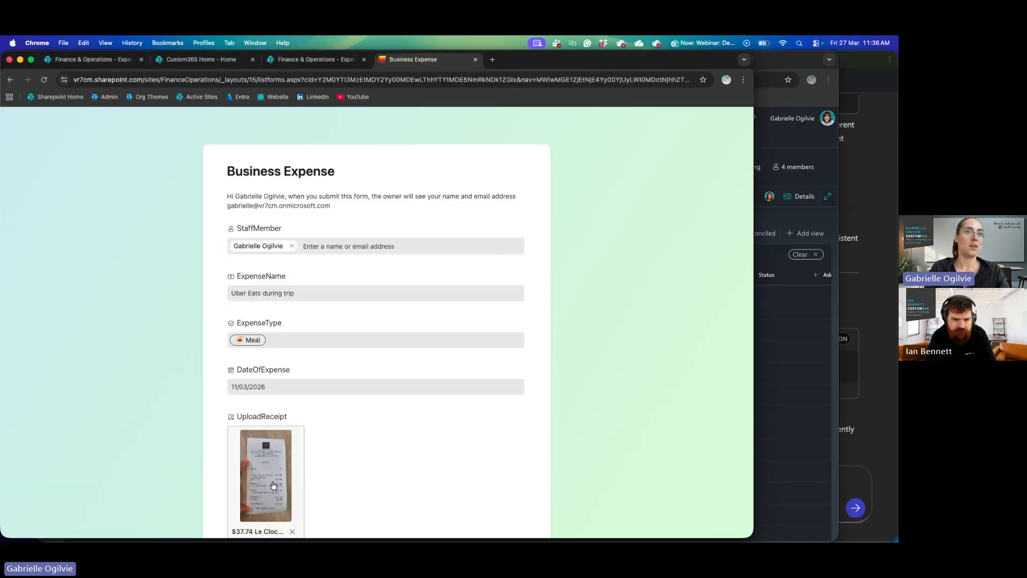
pyautogui.scroll(-2, 273, 489)
pyautogui.click(250, 426)
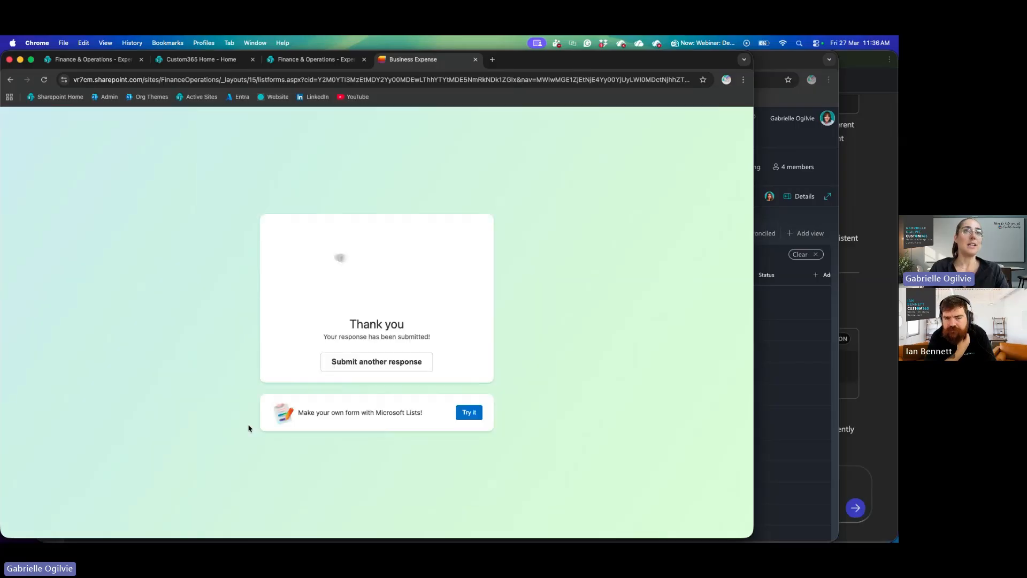
# Step: Begin another response with a colleague from the directory as StaffMember and "Hotel in Dunedin" as the ExpenseName
pyautogui.click(377, 362)
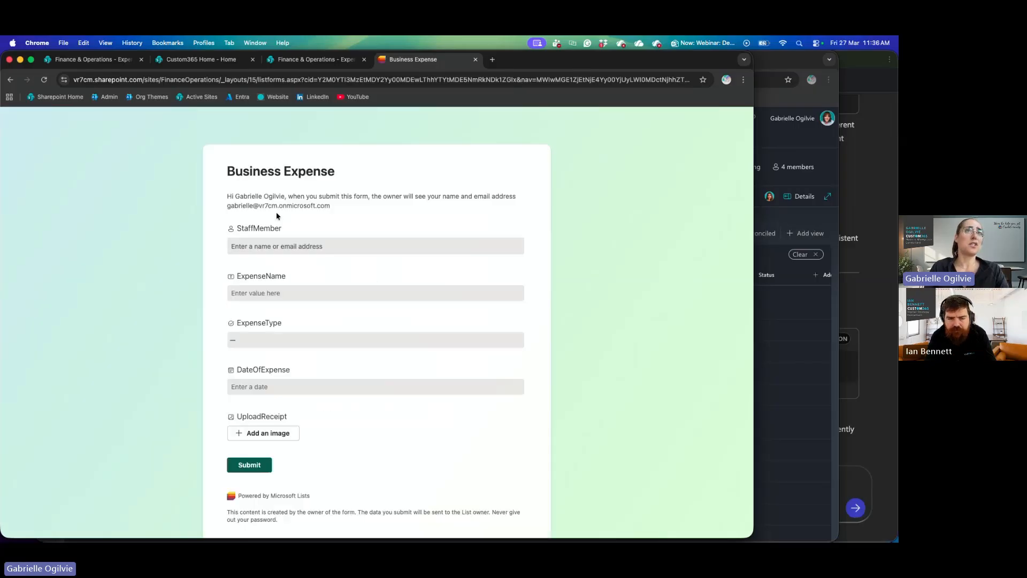
pyautogui.write('Adele')
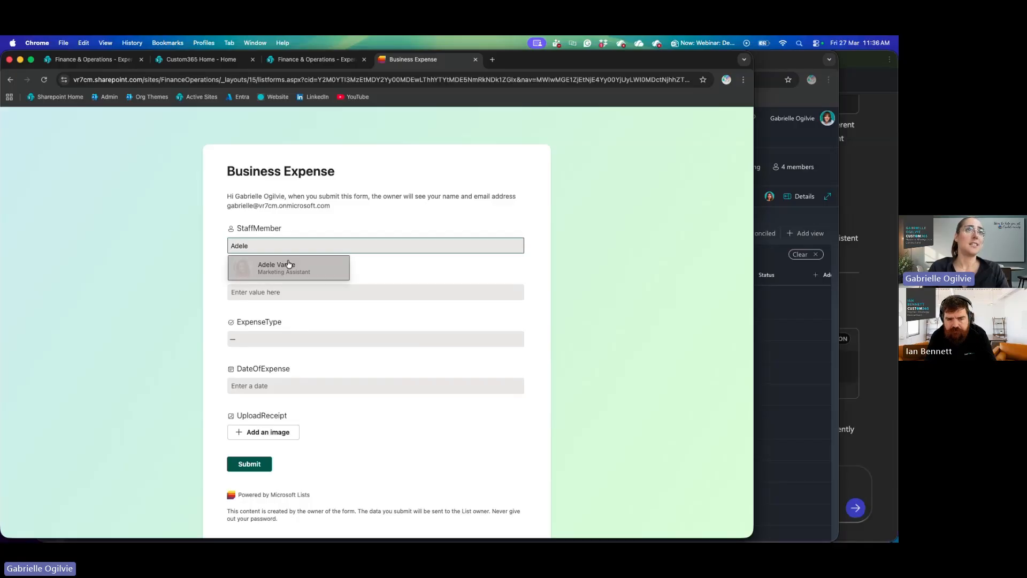
pyautogui.click(287, 268)
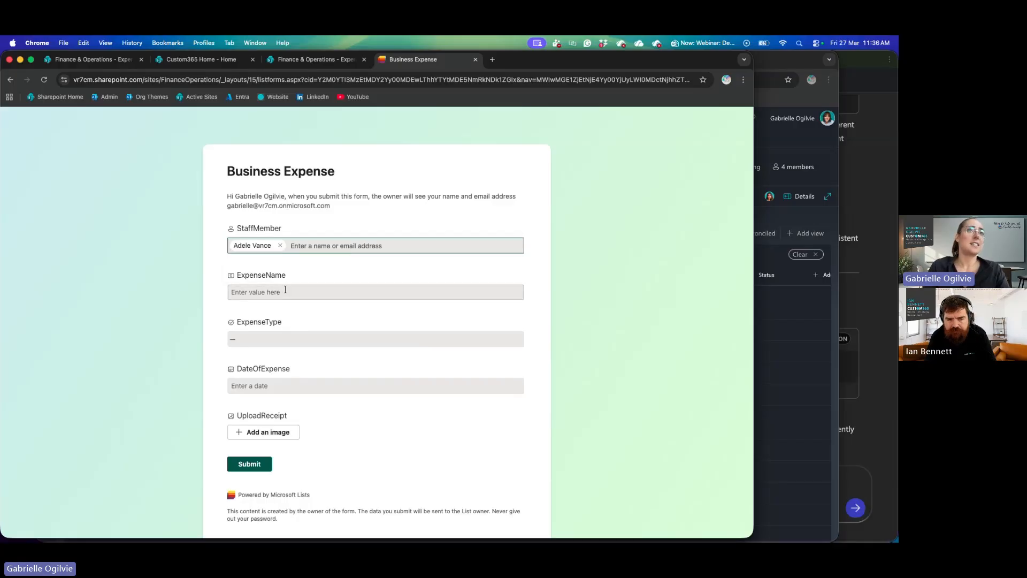
pyautogui.click(289, 293)
pyautogui.click(304, 331)
# Step: Set the ExpenseType to Accomodation and the DateOfExpense to 2/03/2026
pyautogui.click(294, 340)
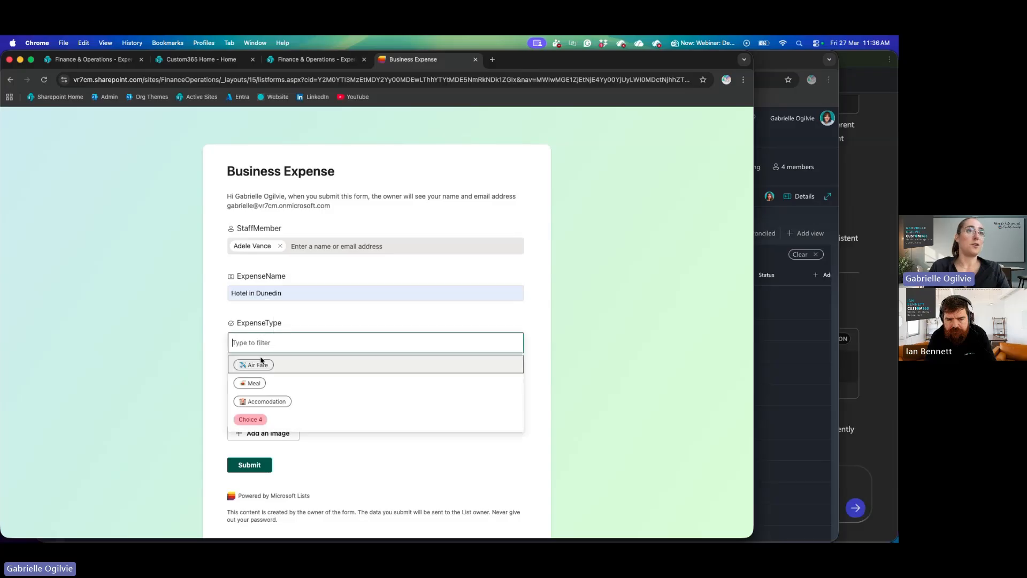
pyautogui.click(263, 400)
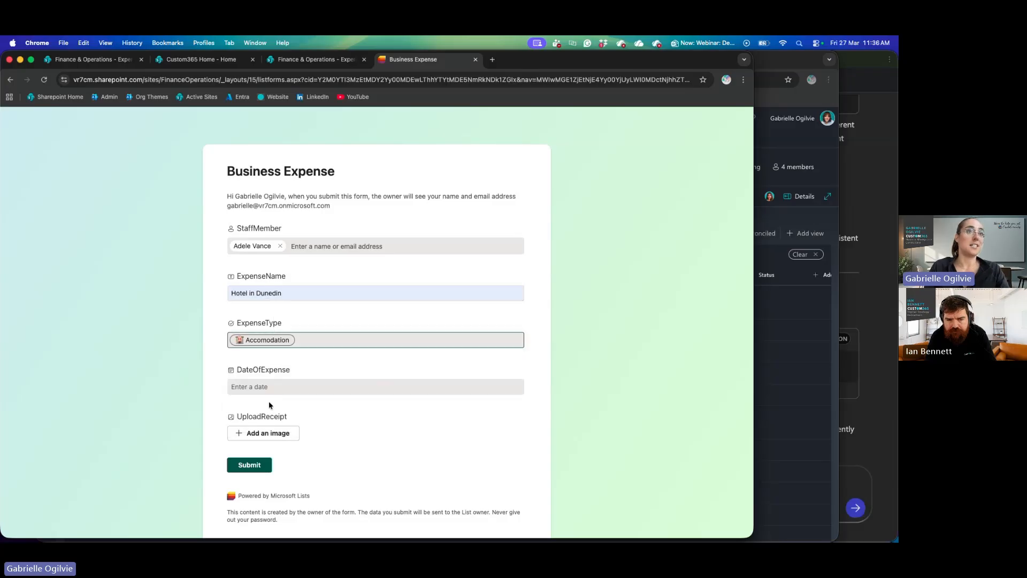
pyautogui.click(267, 387)
pyautogui.click(270, 443)
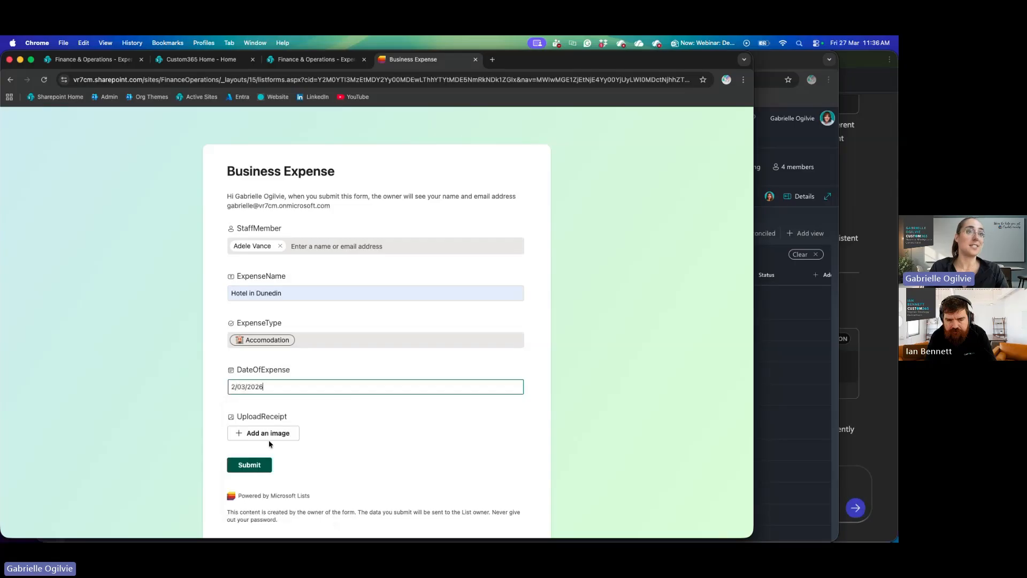
# Step: Attach the "$8.79 Relay.jpg" image as the hotel expense's receipt and submit the second response
pyautogui.click(269, 437)
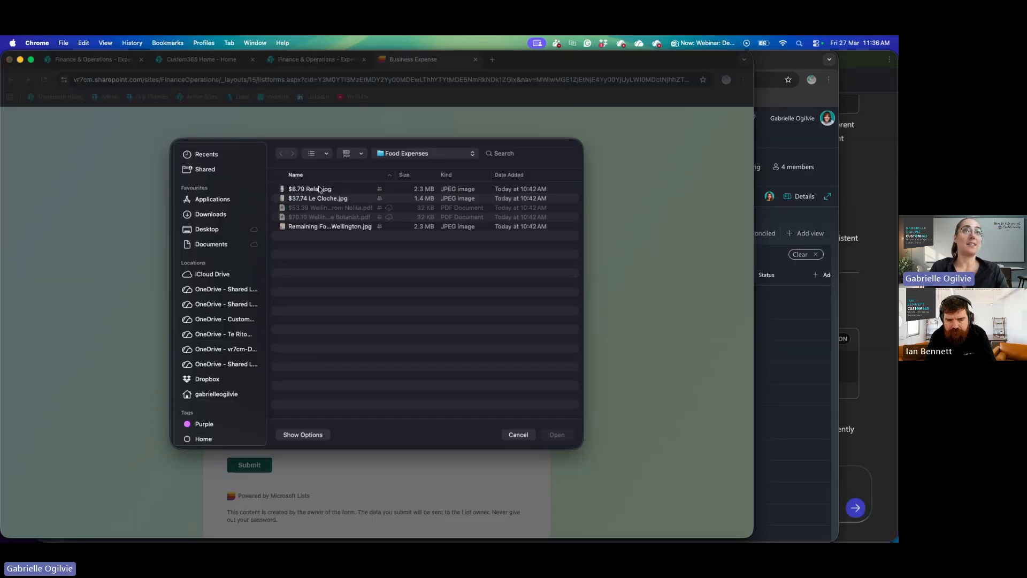
pyautogui.click(321, 189)
pyautogui.click(557, 434)
pyautogui.scroll(-4, 556, 436)
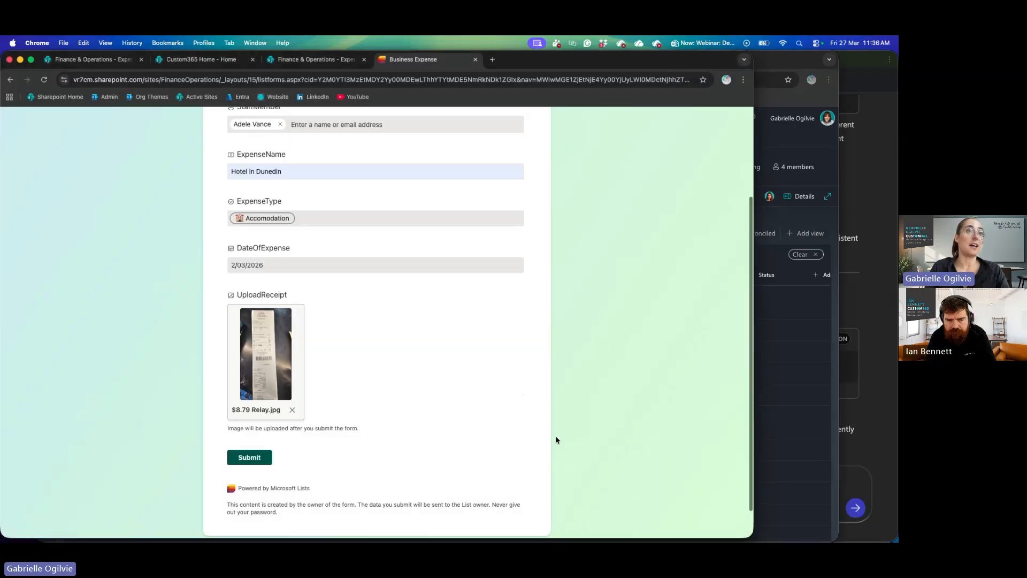
pyautogui.click(241, 418)
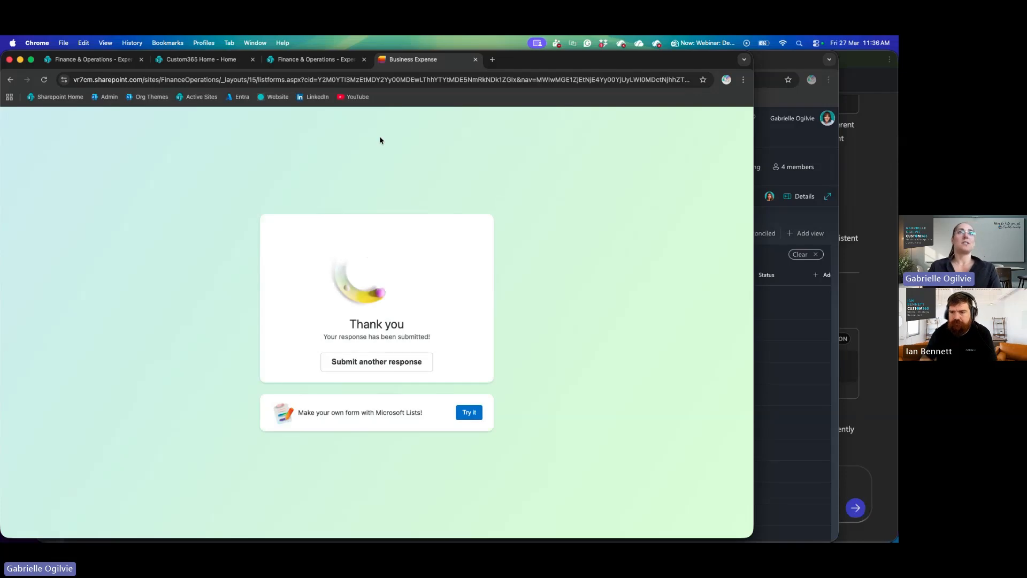
# Step: Return to the Expense Submission V2 list, close the form editor and reload the list to load the submitted responses
pyautogui.click(338, 62)
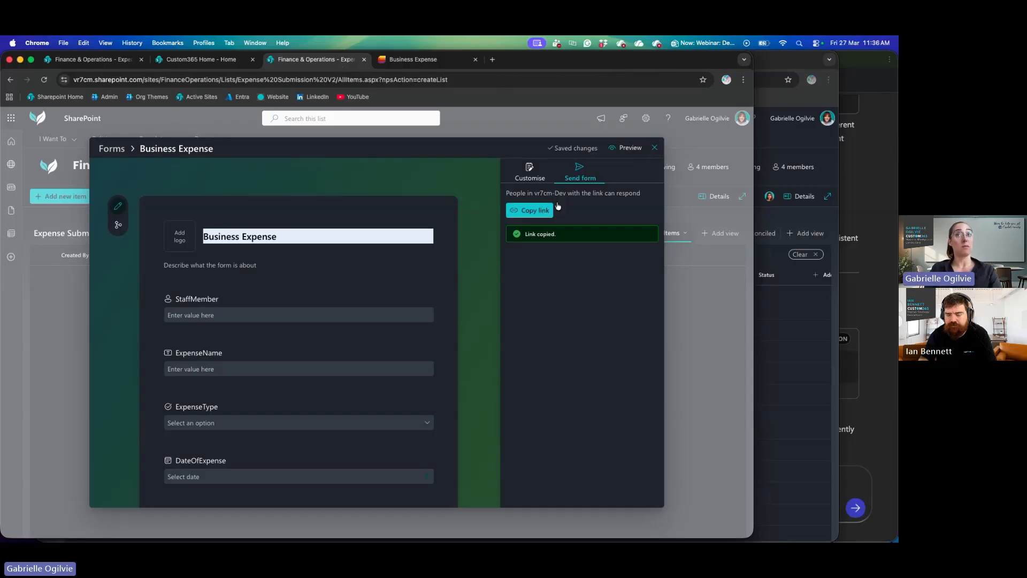
pyautogui.click(654, 147)
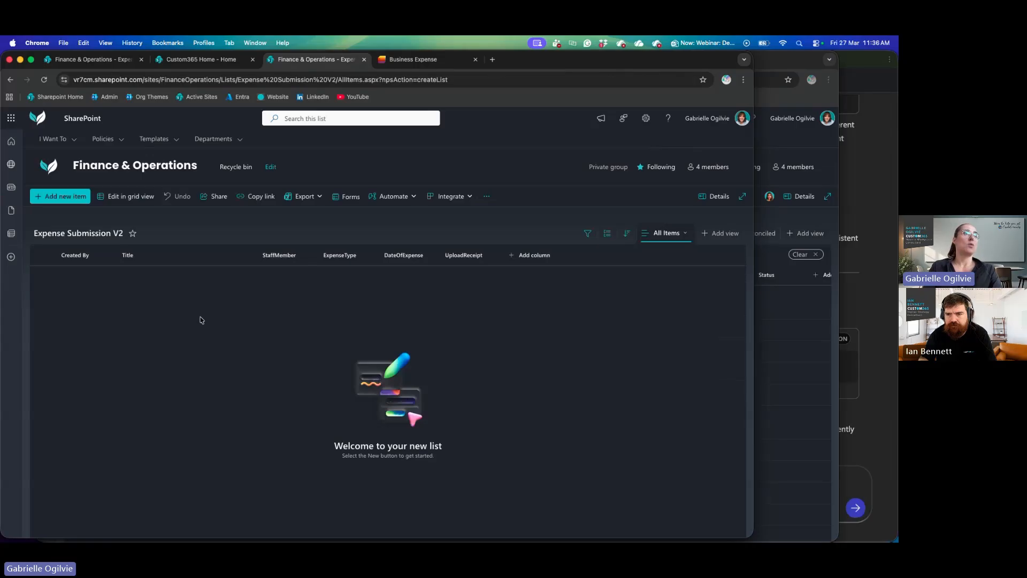
pyautogui.click(47, 80)
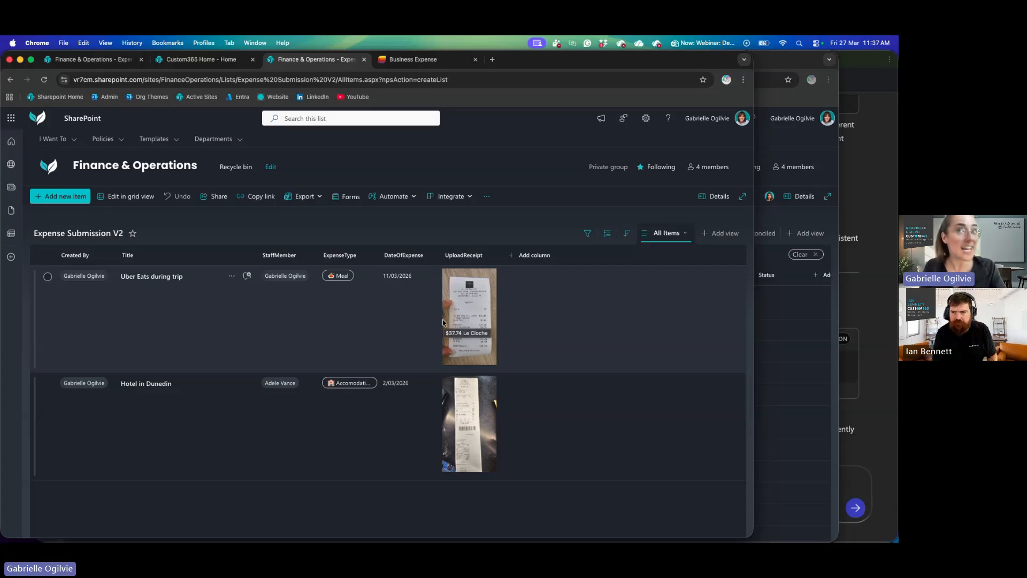
# Step: Switch the Expense Submission V2 view from autofit height to the List layout and widen the ExpenseType column
pyautogui.click(811, 311)
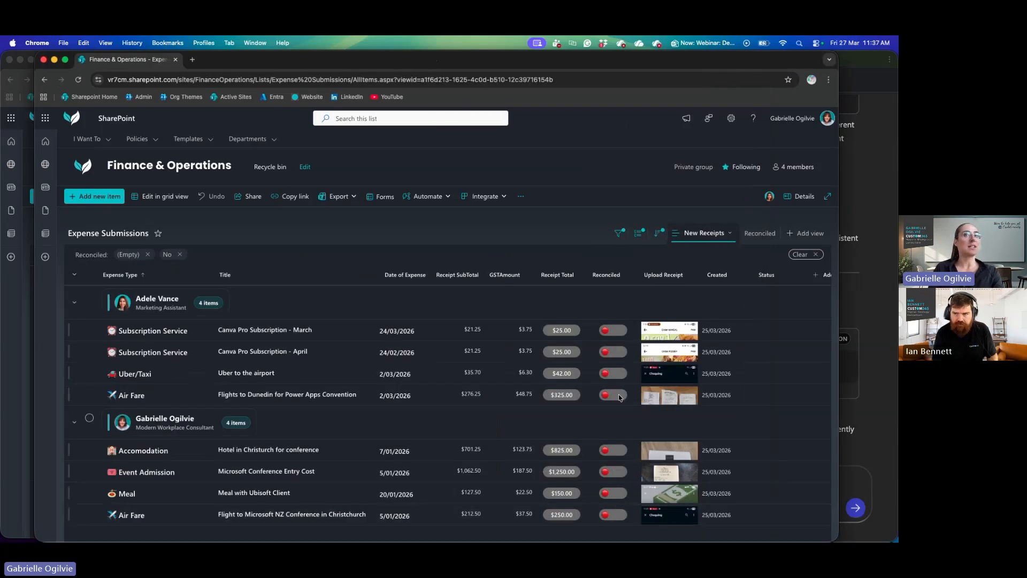
pyautogui.click(18, 313)
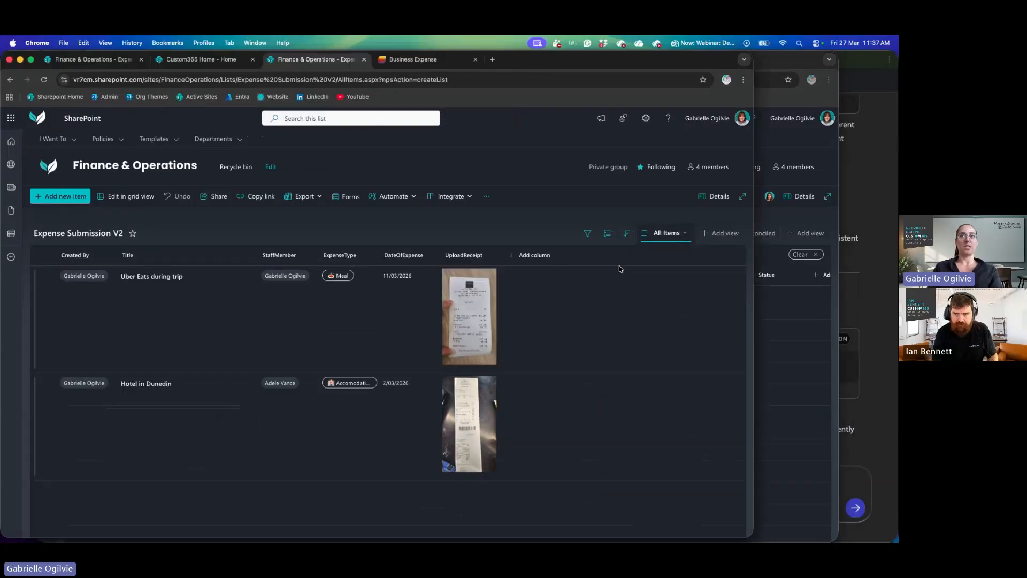
pyautogui.click(682, 234)
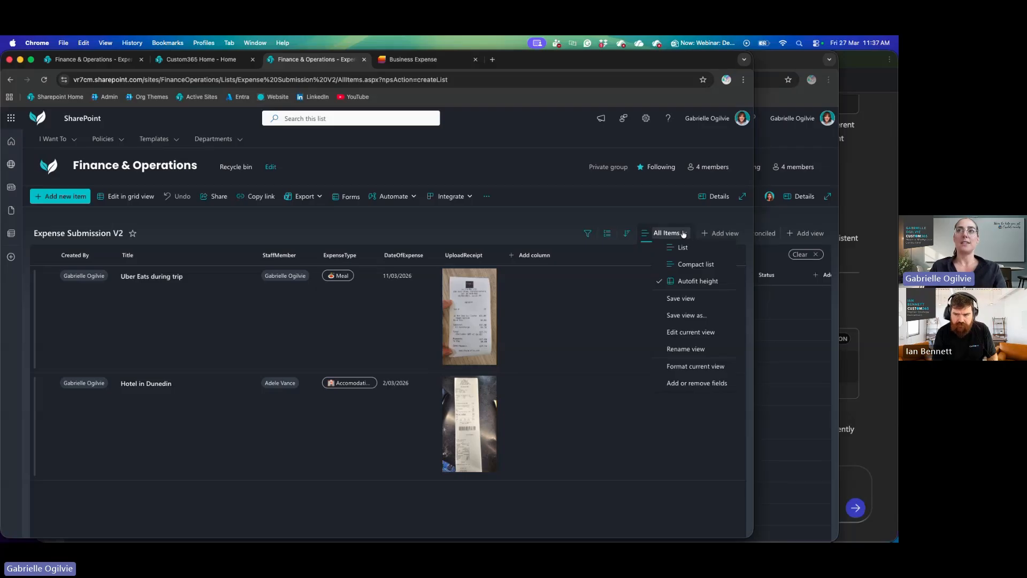
pyautogui.click(684, 250)
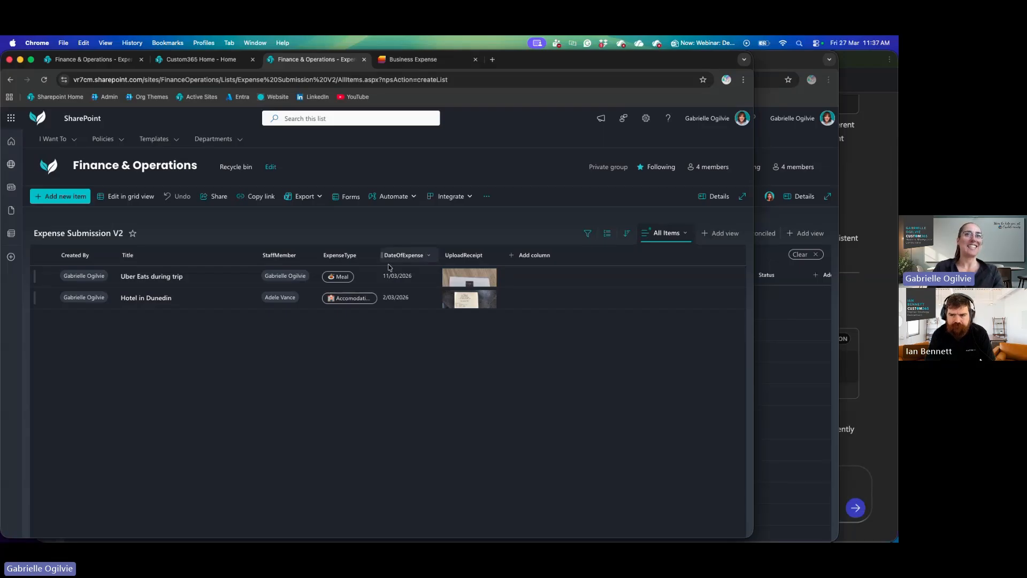
pyautogui.moveTo(379, 257); pyautogui.dragTo(394, 258)
# Step: Group the Expense Submission V2 items by StaffMember
pyautogui.click(69, 255)
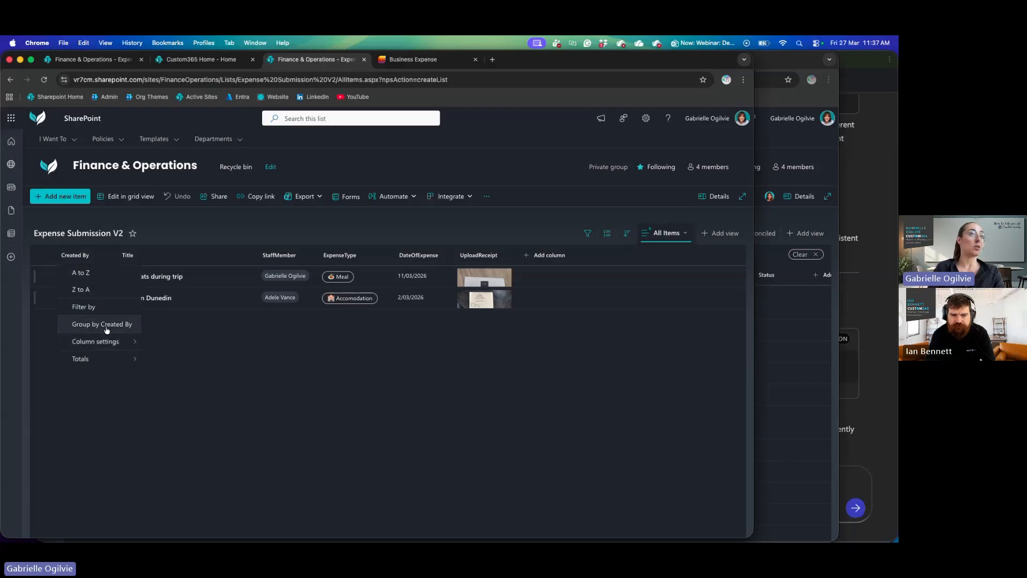
pyautogui.click(182, 255)
pyautogui.click(306, 256)
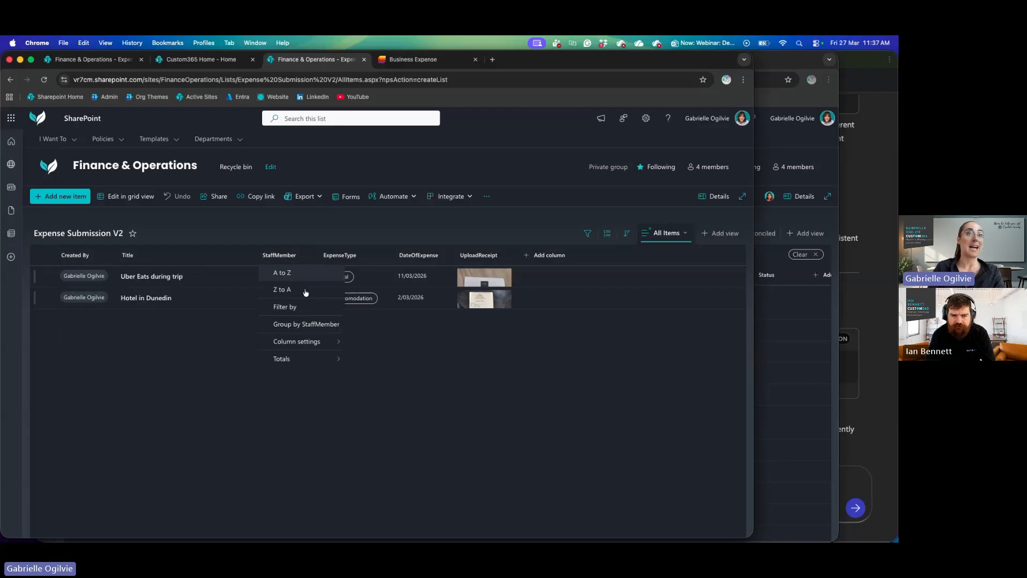
pyautogui.click(300, 324)
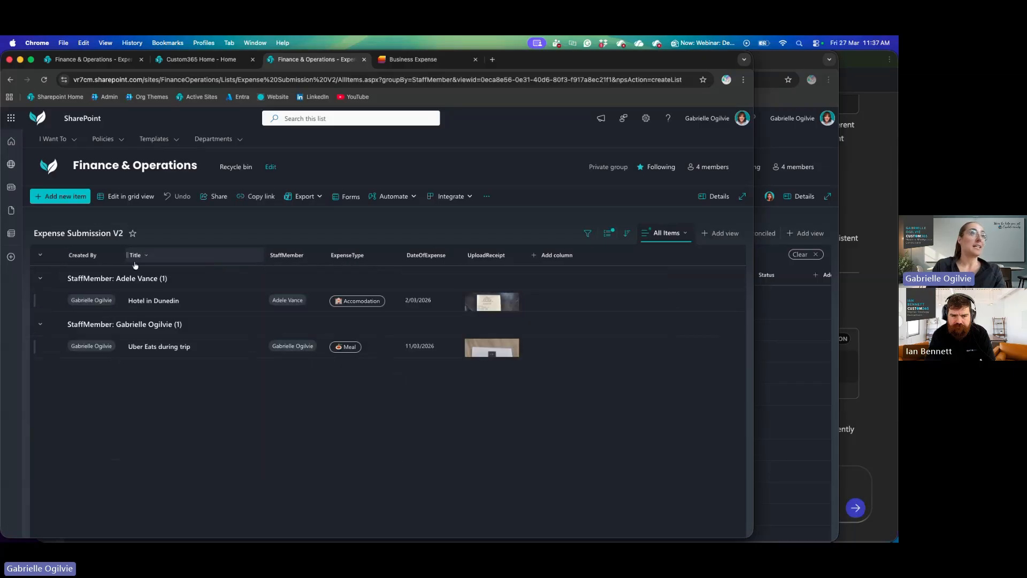
# Step: Hide the Created By column from the Expense Submission V2 view
pyautogui.click(86, 256)
pyautogui.moveTo(110, 344)
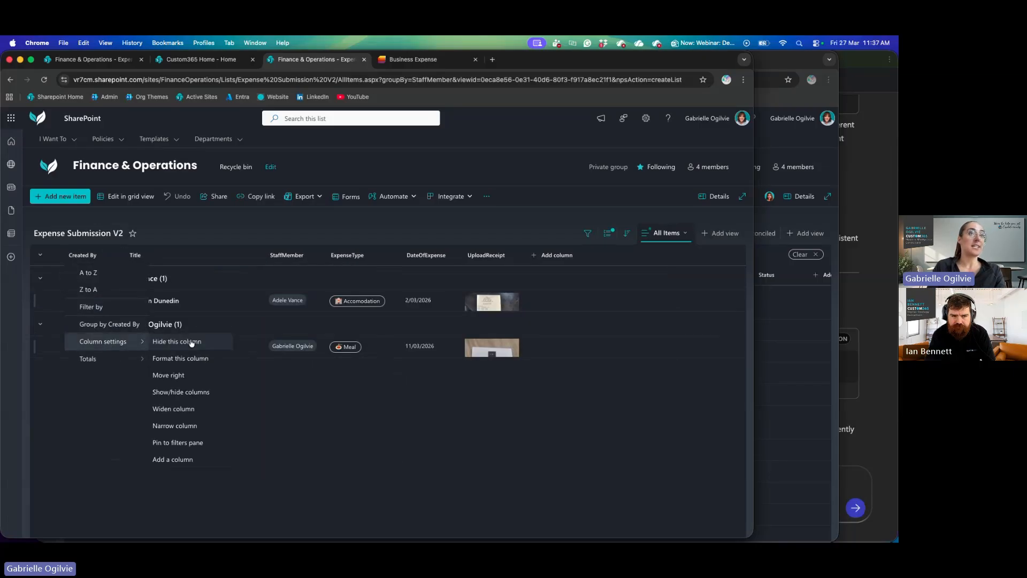
pyautogui.click(193, 342)
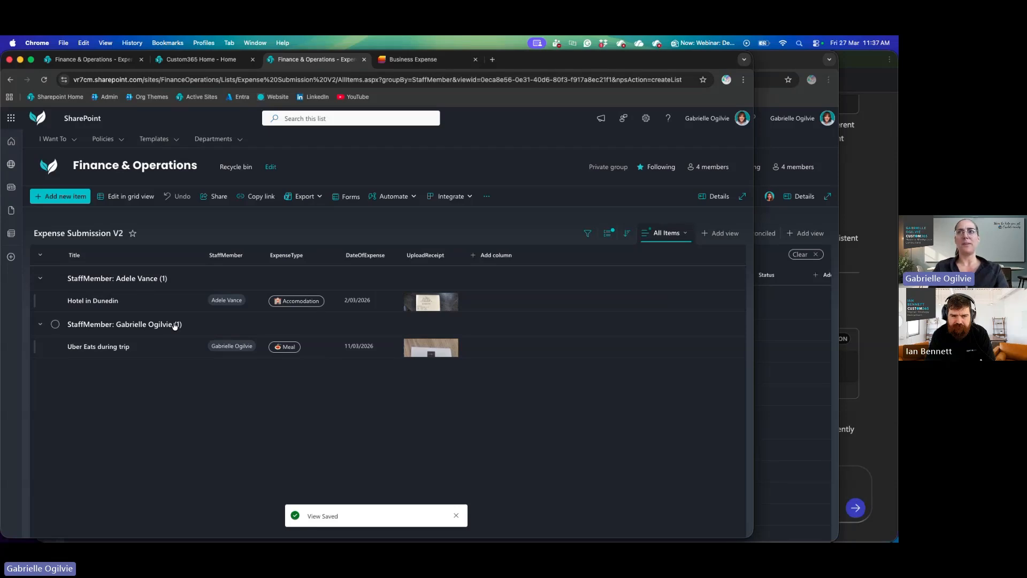
# Step: View the formatted group headers in the original Expense Submissions list for reference, and return to the Expense Submission V2 list
pyautogui.click(759, 351)
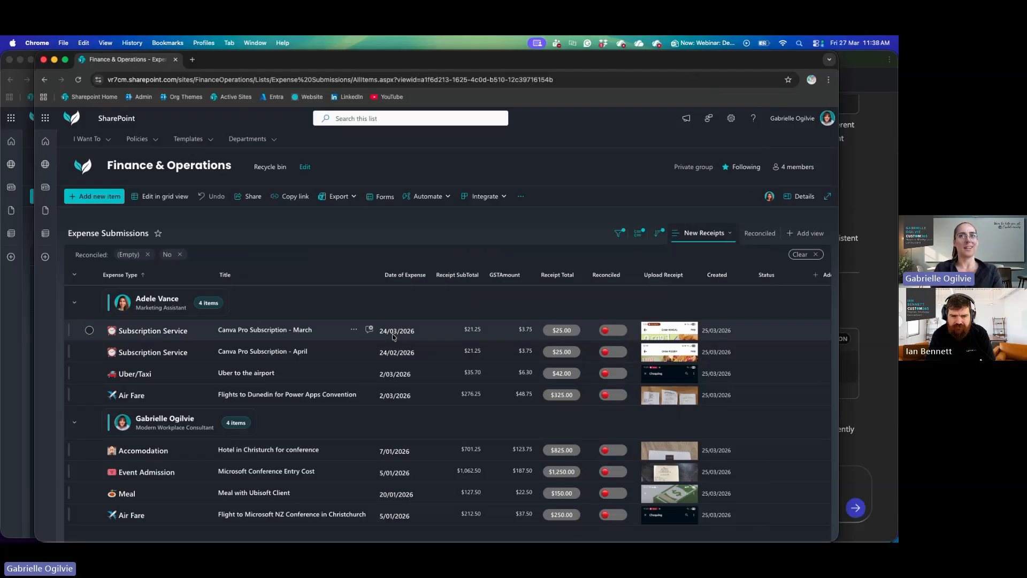
pyautogui.click(21, 317)
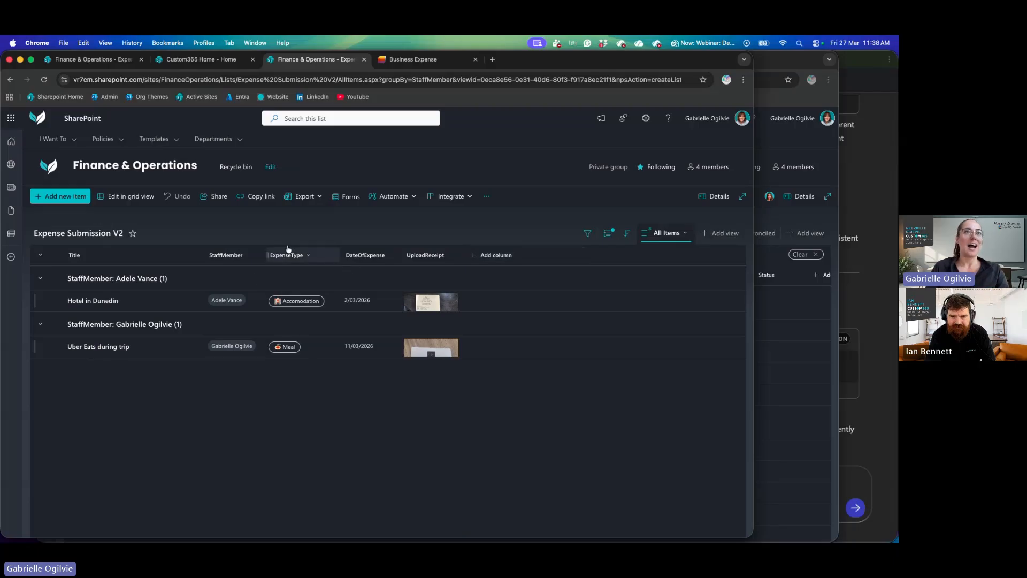
# Step: Switch to Copilot and start a new chat in place of the earlier JSON toggle conversation
pyautogui.click(876, 181)
pyautogui.scroll(10, 694, 222)
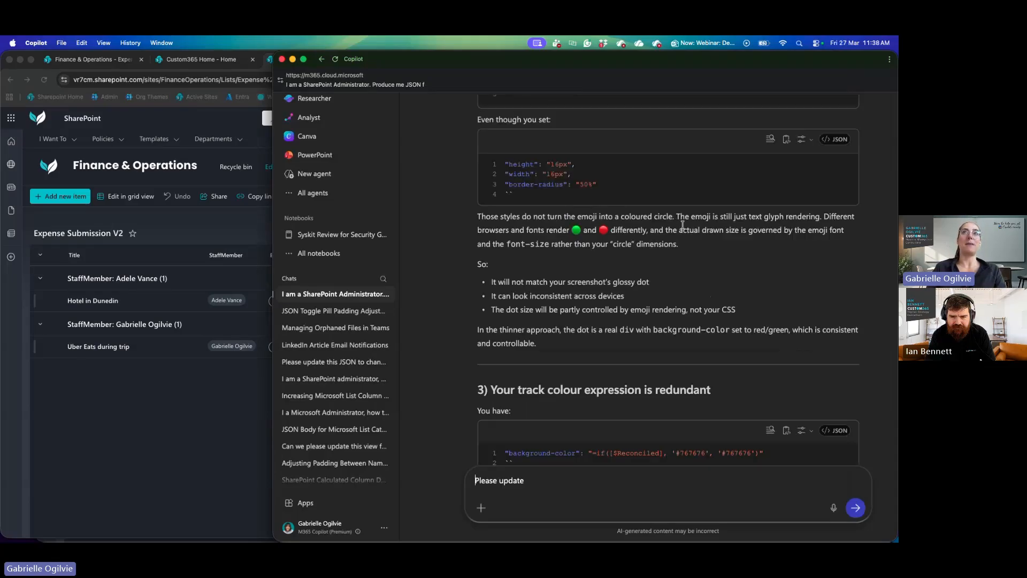
pyautogui.scroll(20, 572, 142)
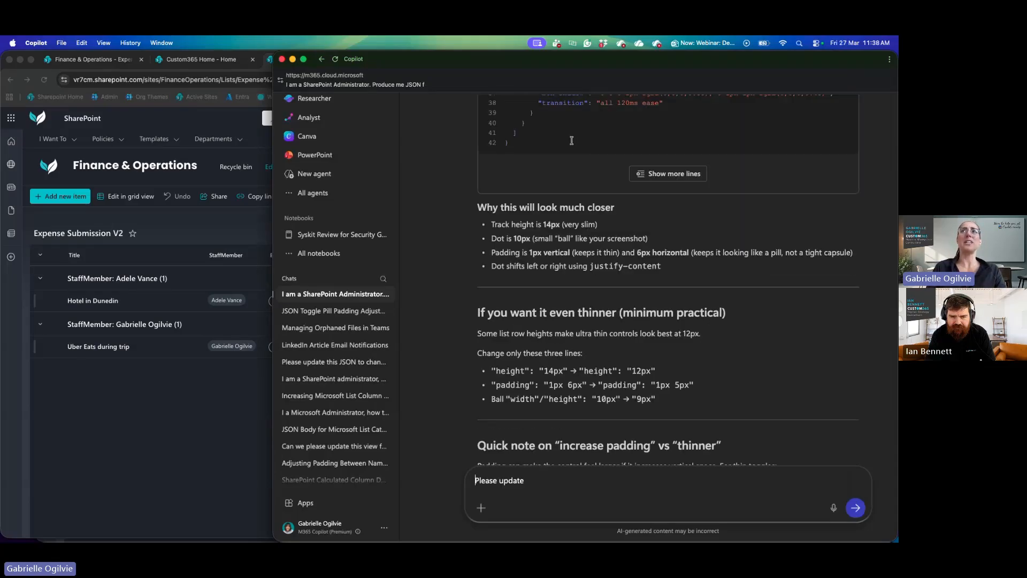
pyautogui.click(336, 60)
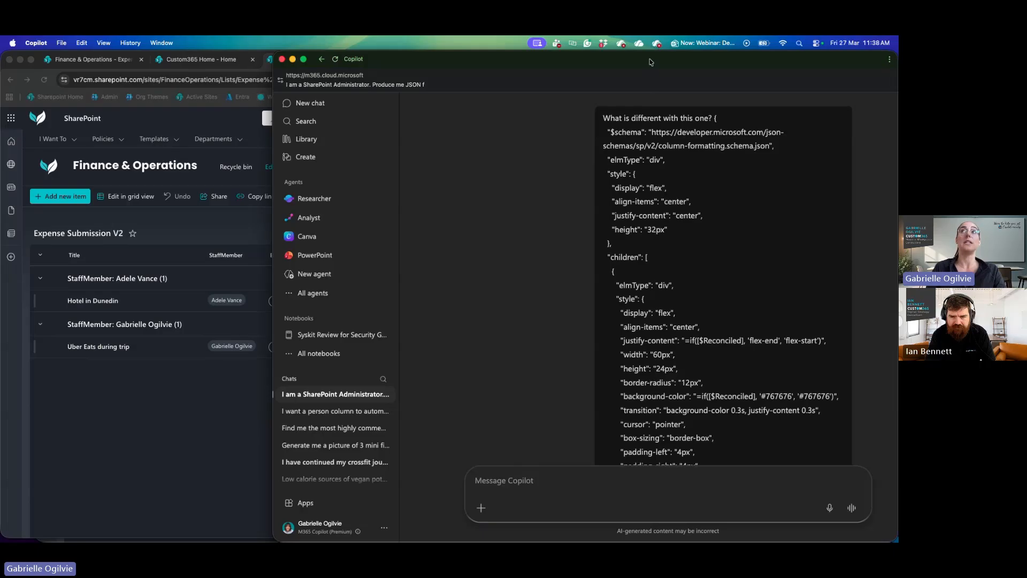
pyautogui.moveTo(648, 60); pyautogui.dragTo(606, 73)
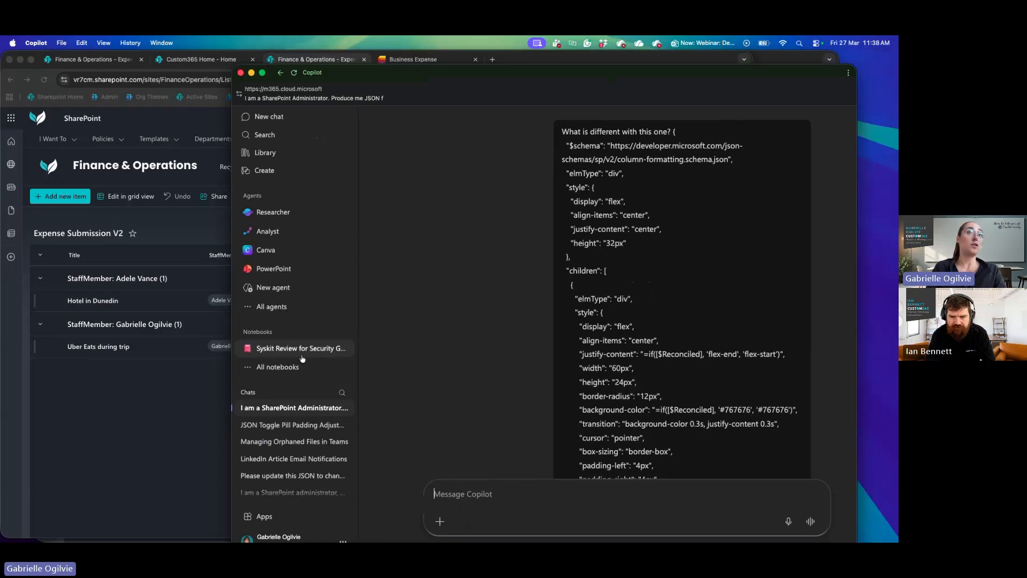
pyautogui.click(286, 214)
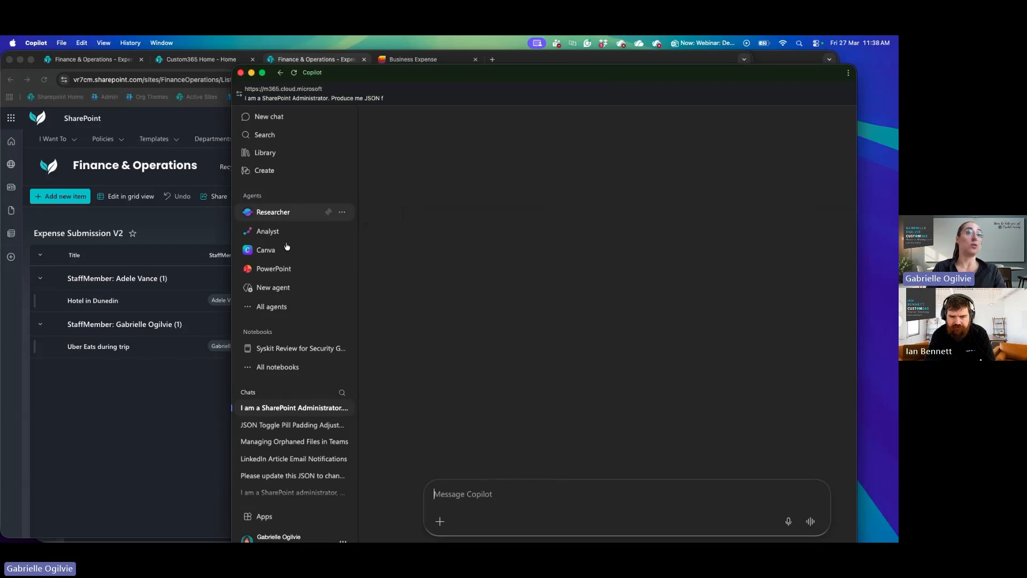
pyautogui.click(288, 410)
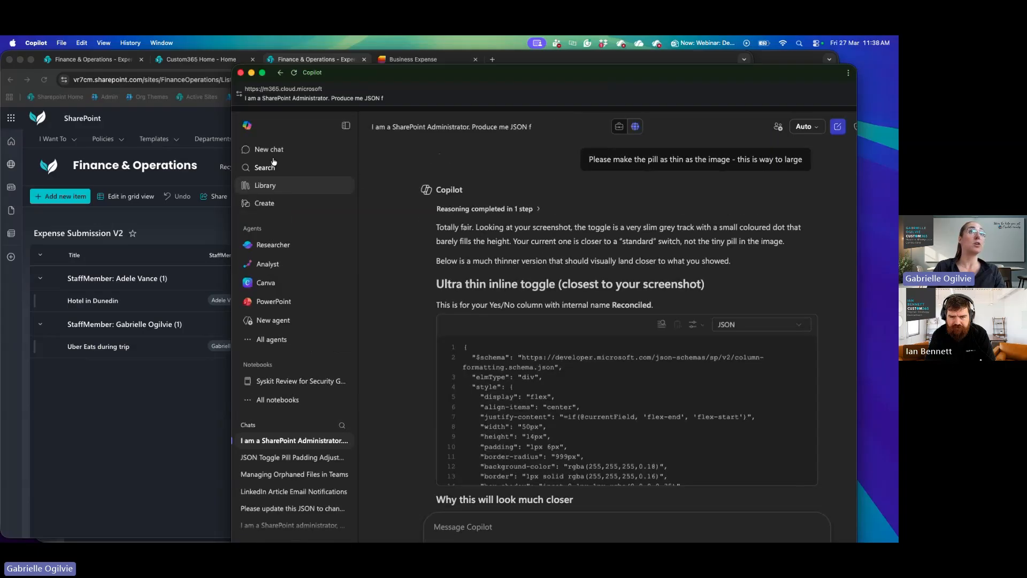
pyautogui.click(266, 143)
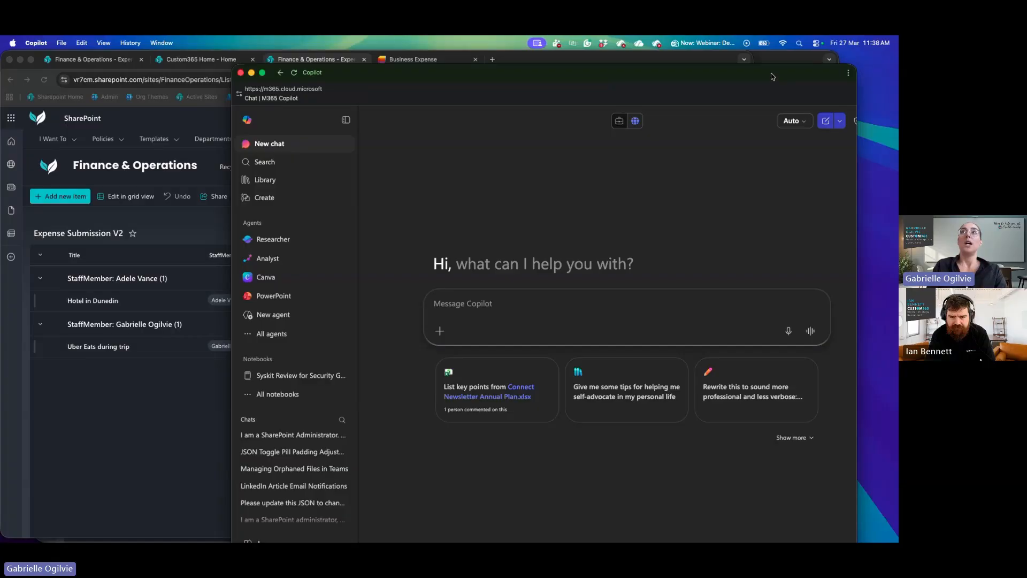
pyautogui.moveTo(775, 80); pyautogui.dragTo(810, 55)
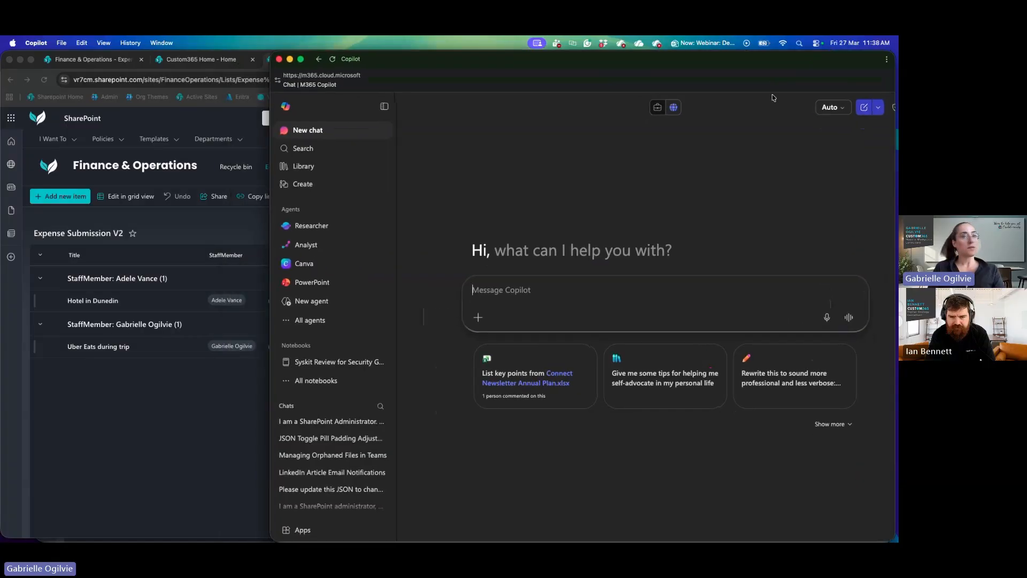
# Step: Capture a screenshot of the grouped items in the Expense Submission V2 list and return to the Copilot chat
pyautogui.click(188, 422)
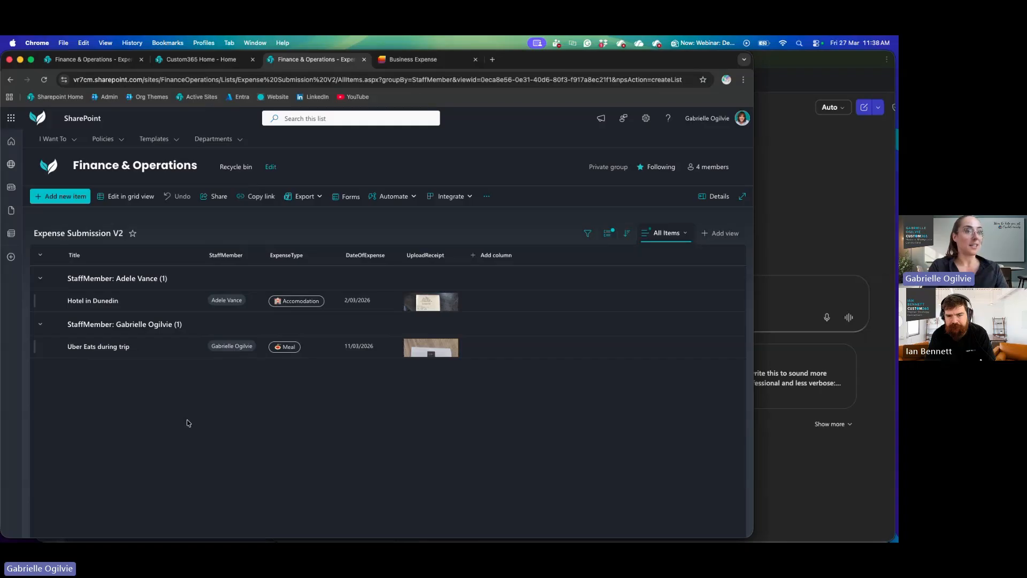
pyautogui.press('super+shift+4')
pyautogui.moveTo(27, 218); pyautogui.dragTo(375, 474)
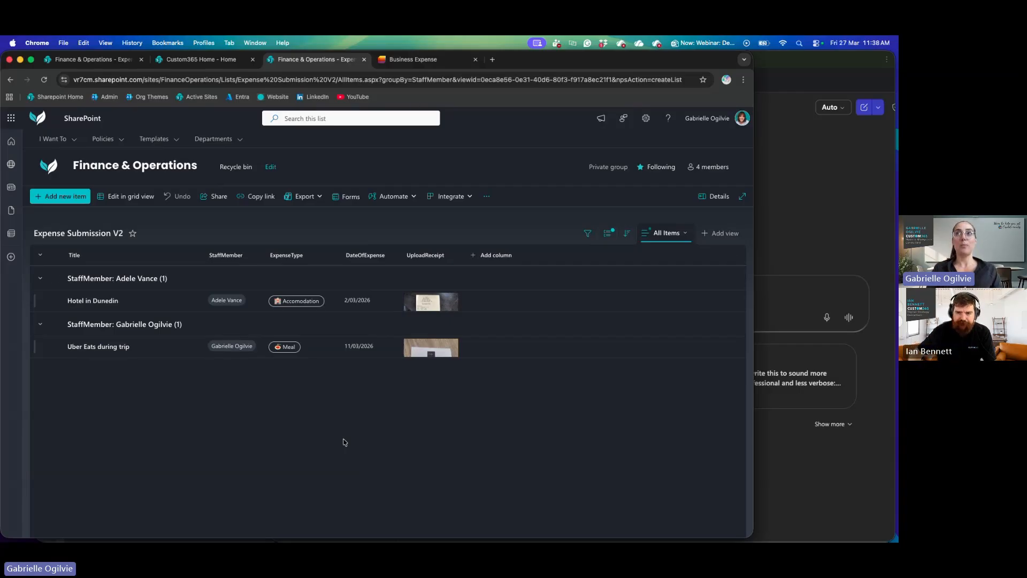
pyautogui.click(848, 229)
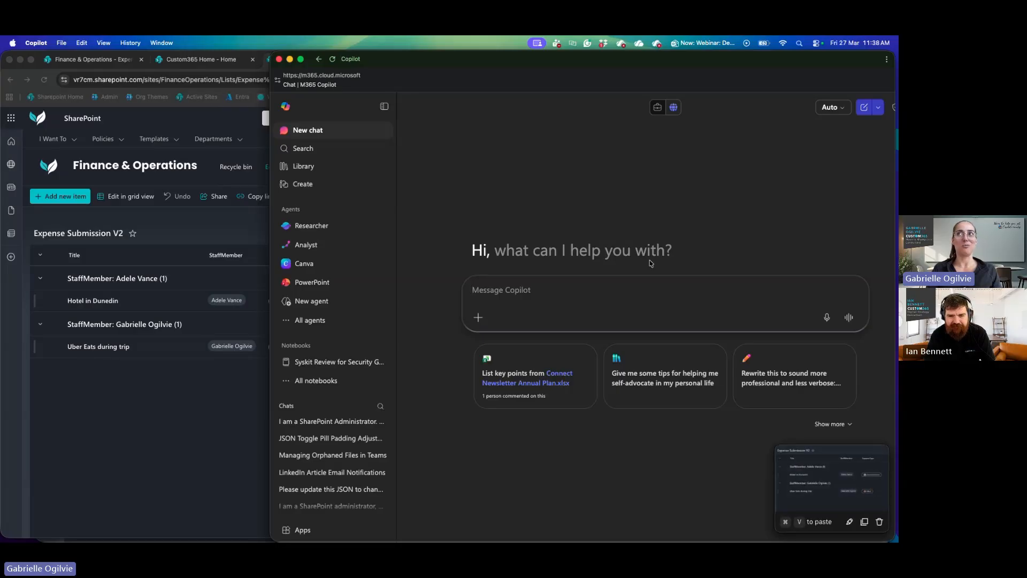
# Step: Turn on Show profile photos for the StaffMember column in the Expense Submission V2 list and save the column
pyautogui.click(131, 362)
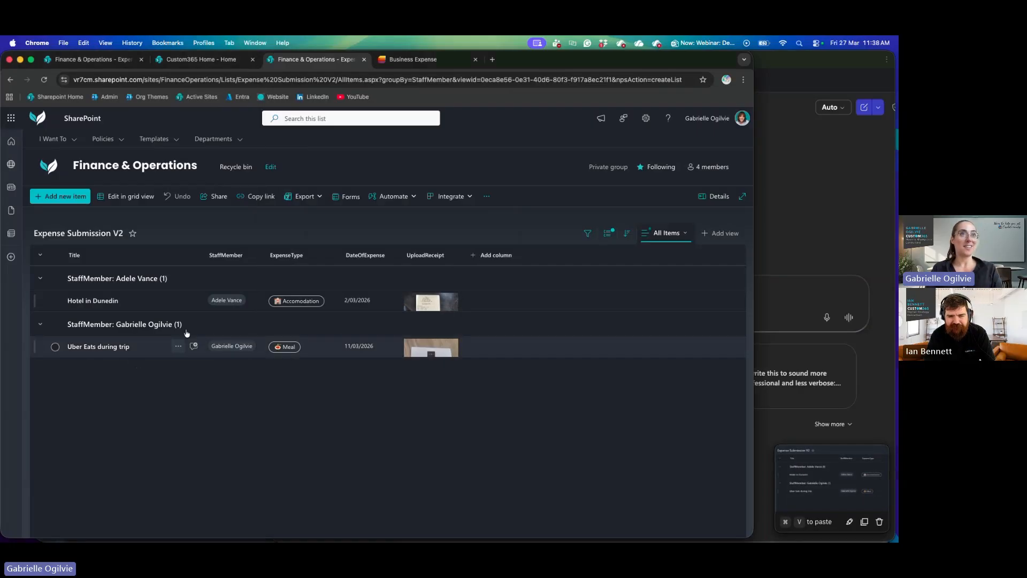
pyautogui.click(237, 260)
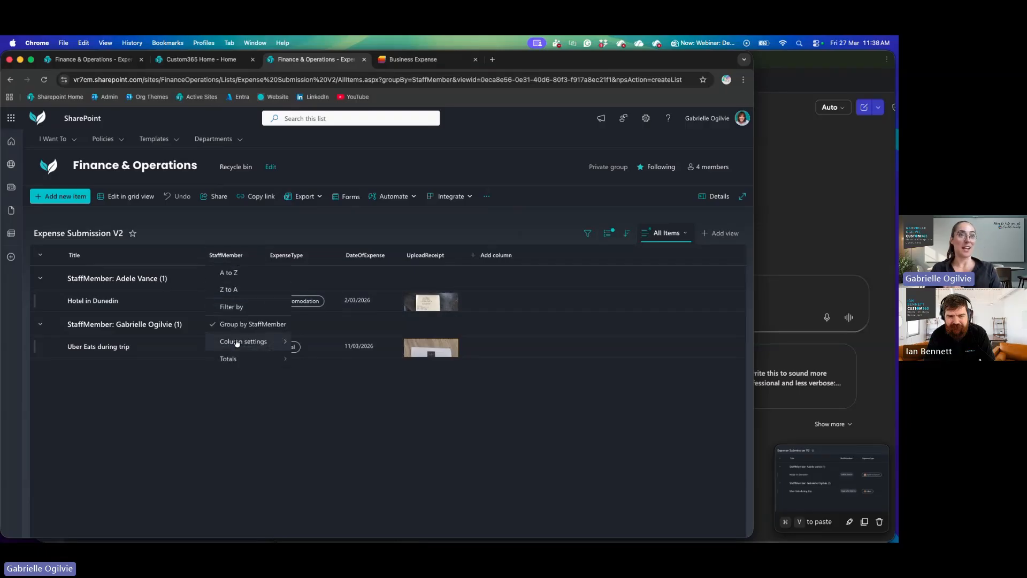
pyautogui.moveTo(237, 343)
pyautogui.click(342, 341)
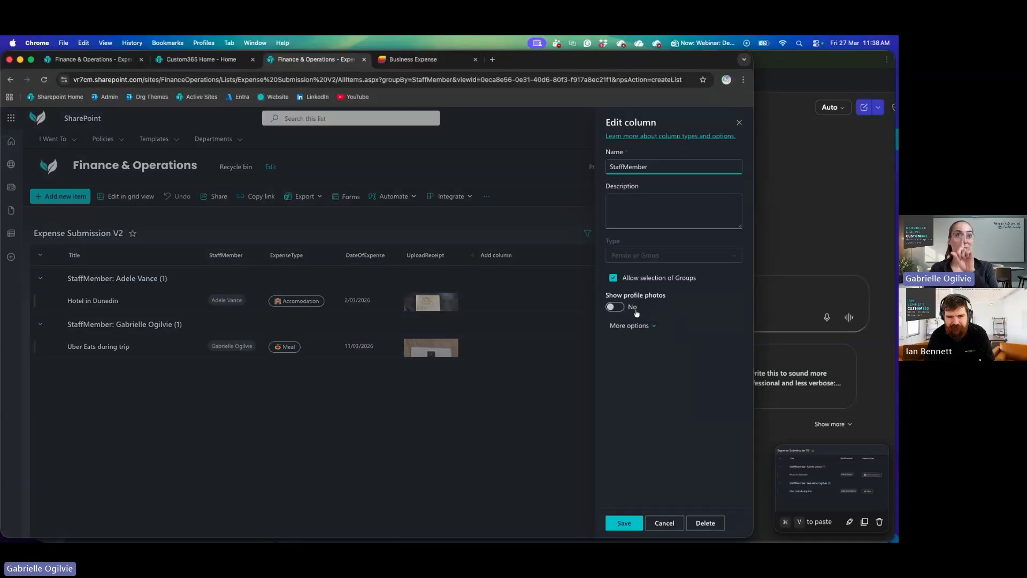
pyautogui.click(615, 308)
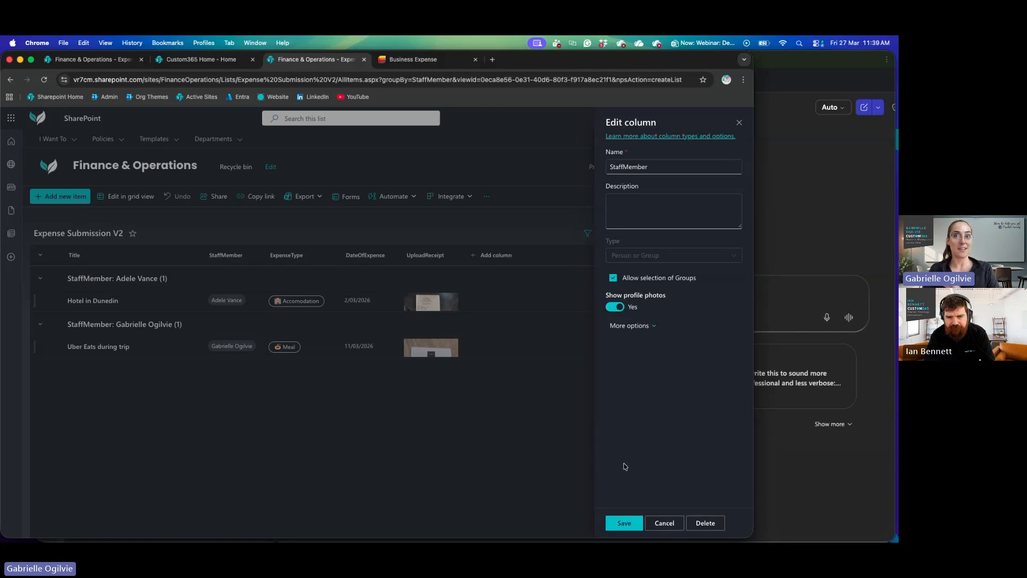
pyautogui.click(624, 523)
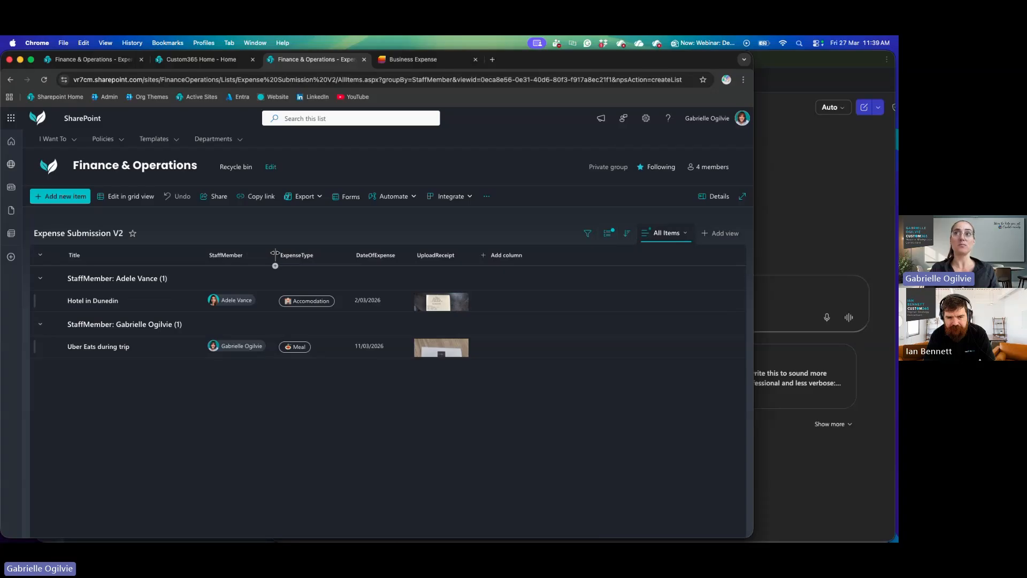
# Step: Begin a prompt in the new Copilot chat: "I am a Sharepoint Administrator. I am grouping a Sharepoint List by Staff Member"
pyautogui.click(840, 210)
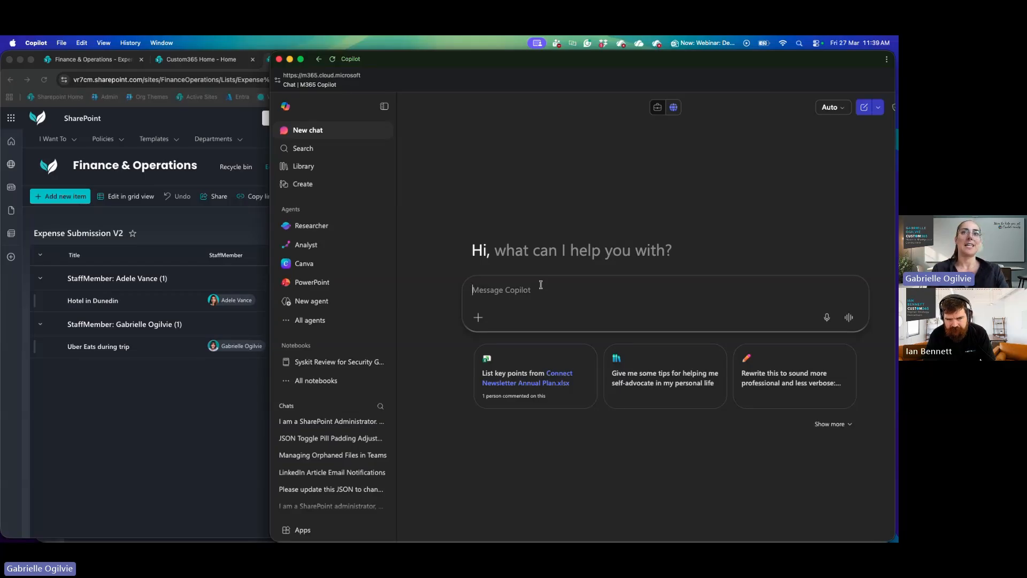
pyautogui.write('I am a')
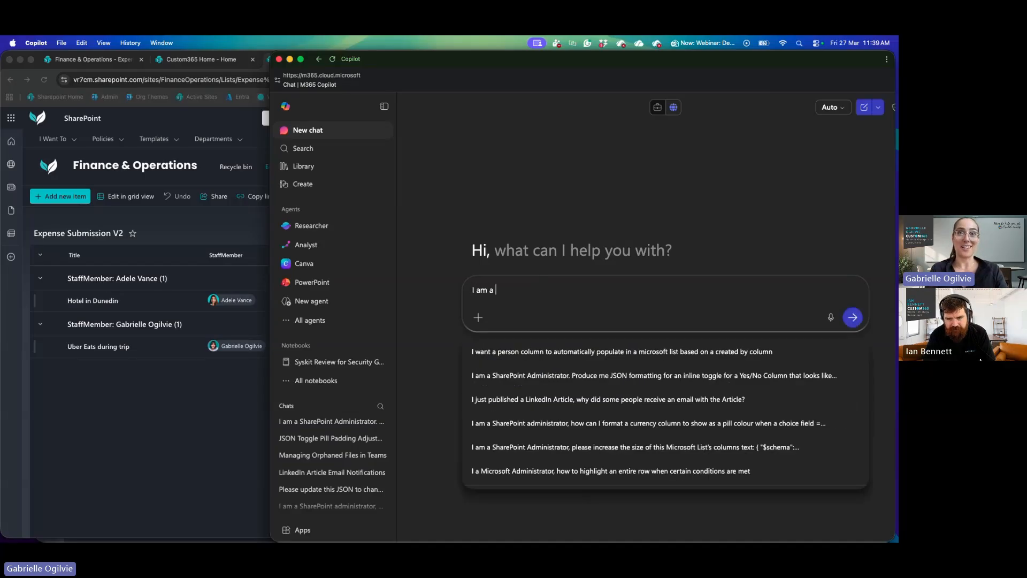
pyautogui.write('point Administ')
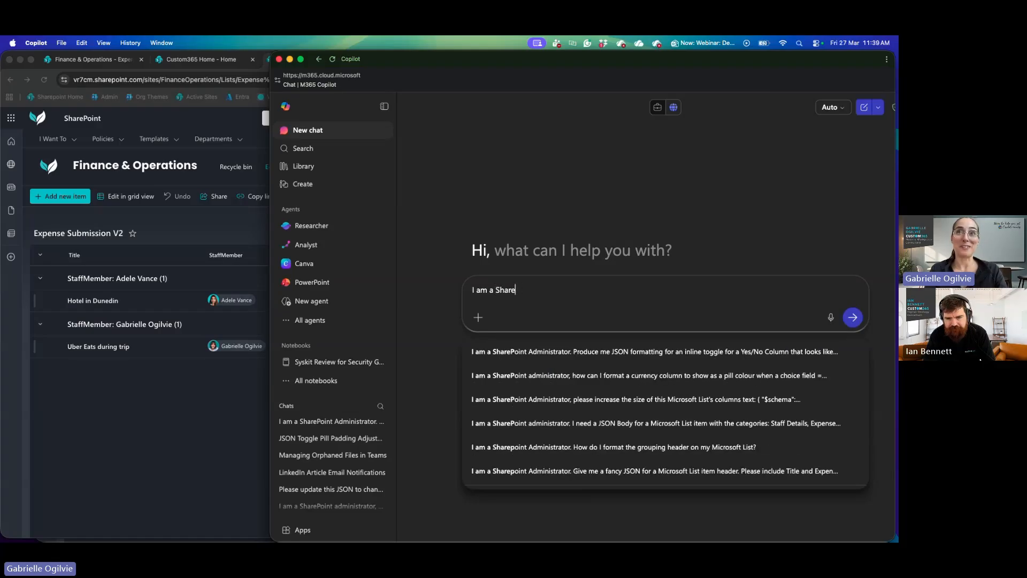
pyautogui.write('rator.')
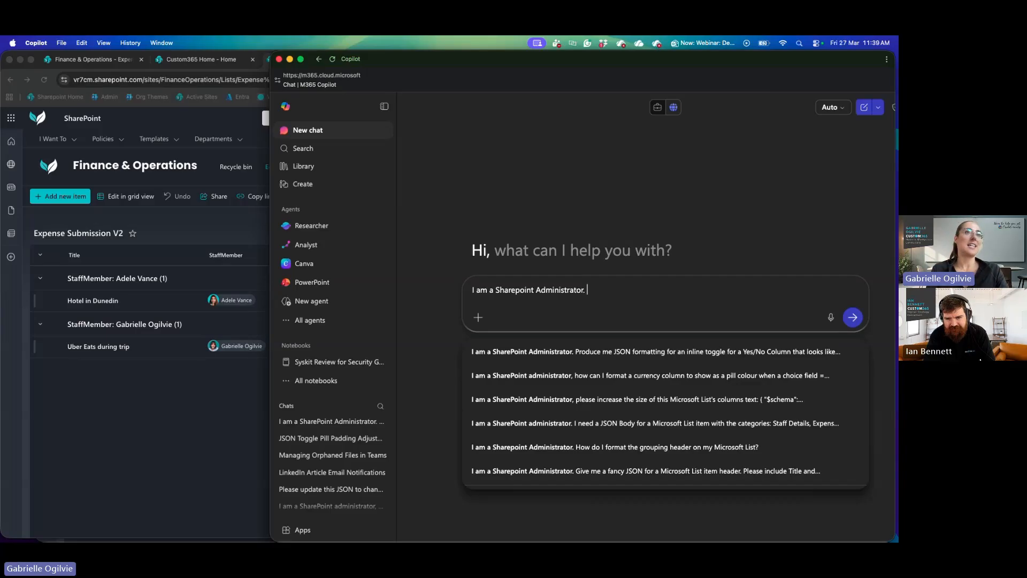
pyautogui.write(' I am gro')
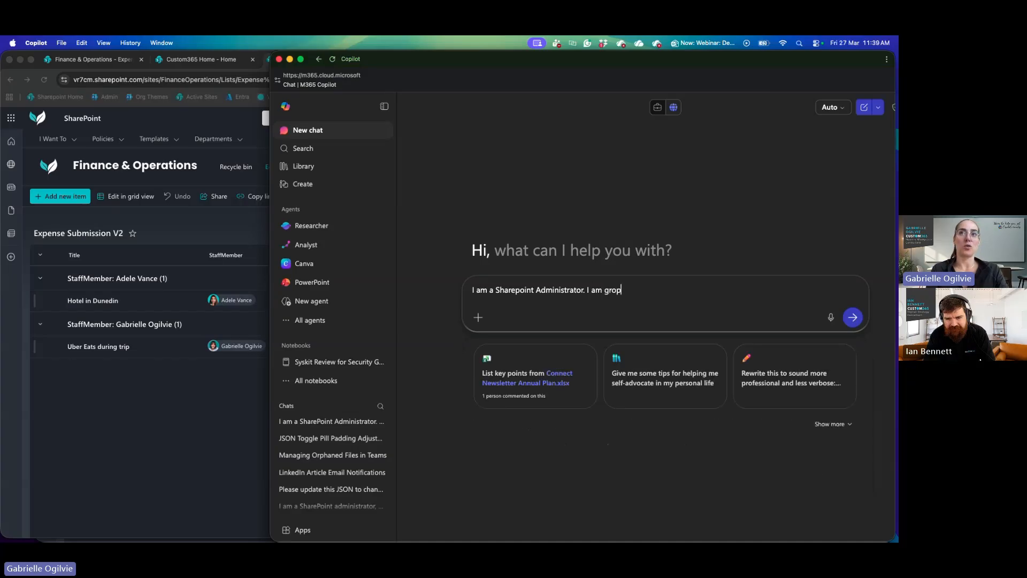
pyautogui.write('uping a li')
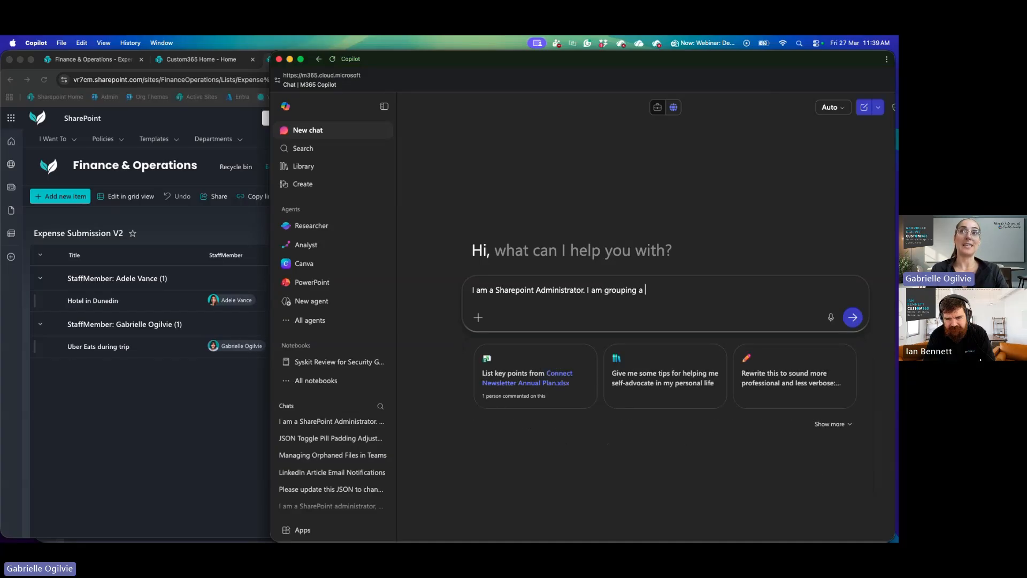
pyautogui.press('BackSpace')
pyautogui.press('BackSpace')
pyautogui.write('Sharep')
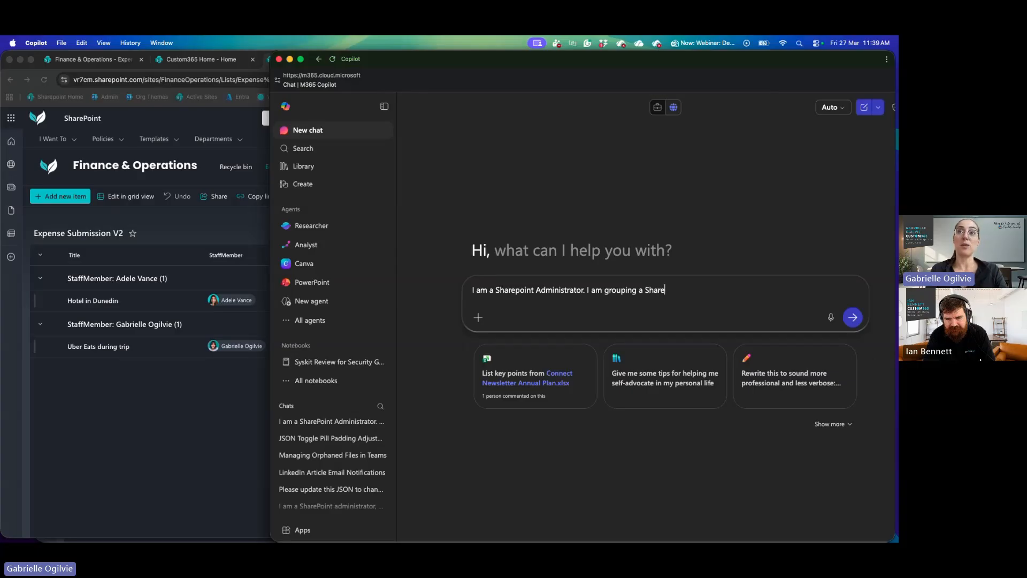
pyautogui.write('oint ')
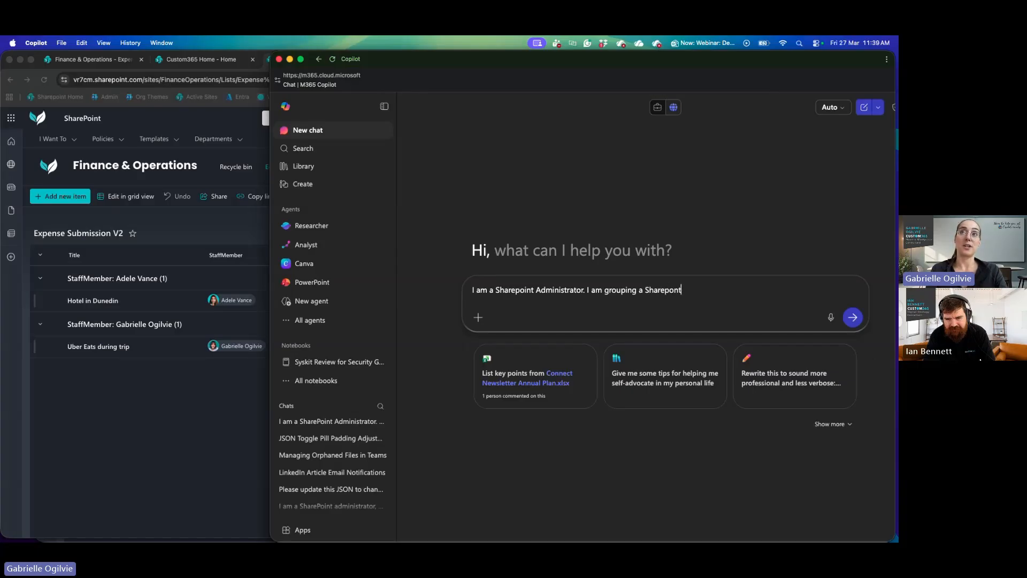
pyautogui.write('List by ')
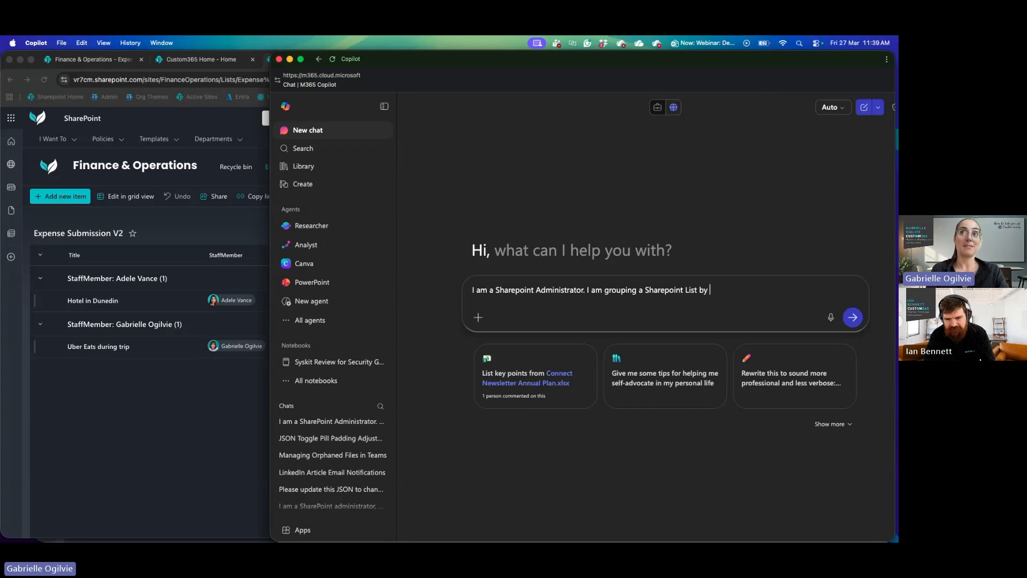
pyautogui.write('Staff Member')
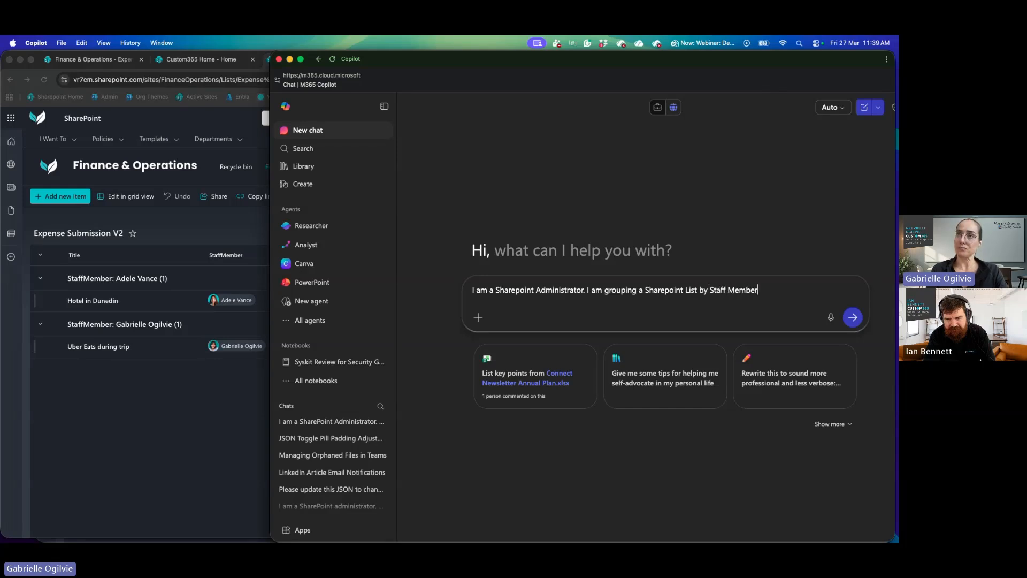
# Step: Continue the prompt: "Please create me a grouping header that gives me their name, their profile photo but base the look on the attached screenshot of the list"
pyautogui.write('. Please creatie')
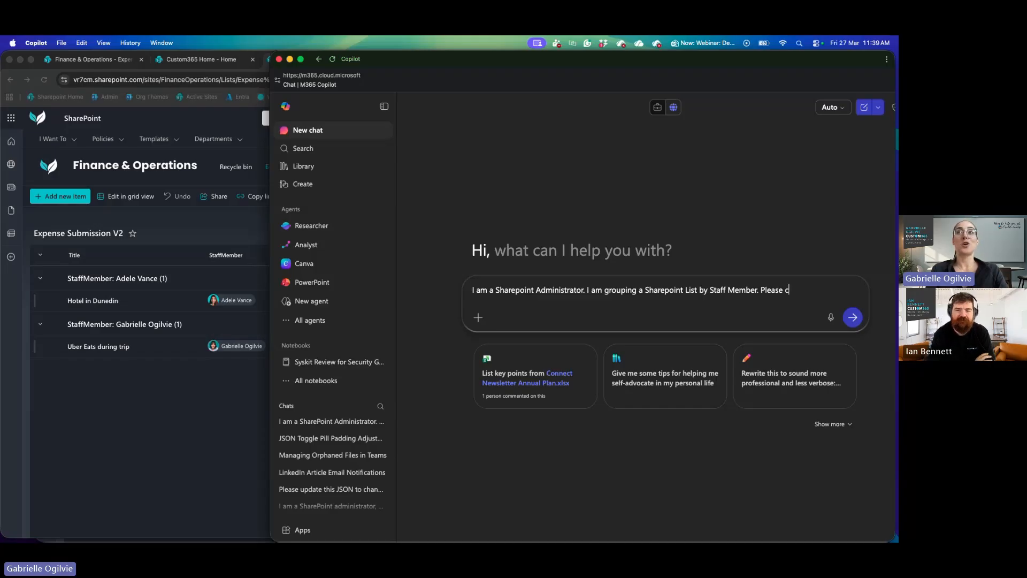
pyautogui.press('BackSpace')
pyautogui.press('BackSpace')
pyautogui.write('e me a g')
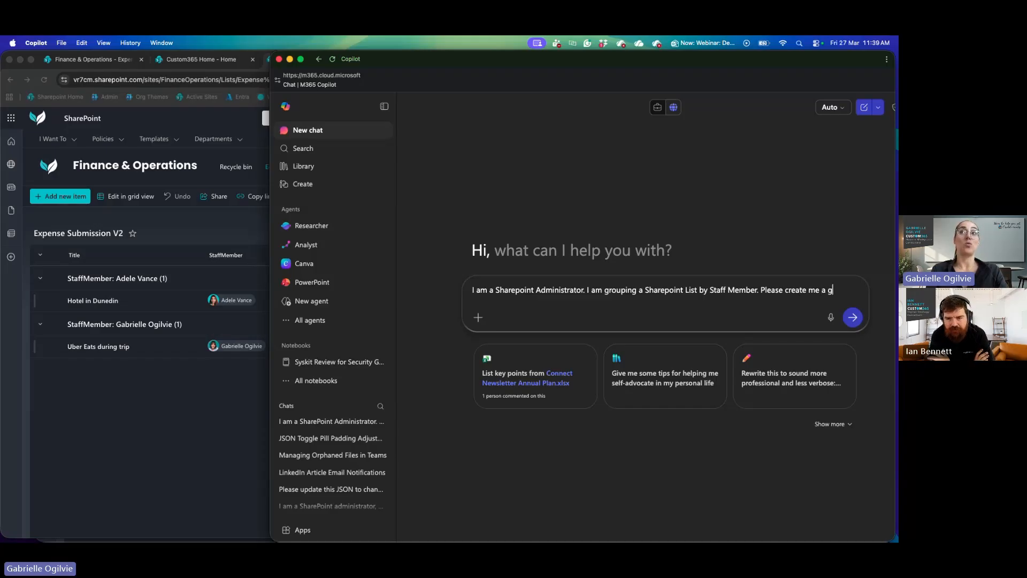
pyautogui.write('rouping header that ')
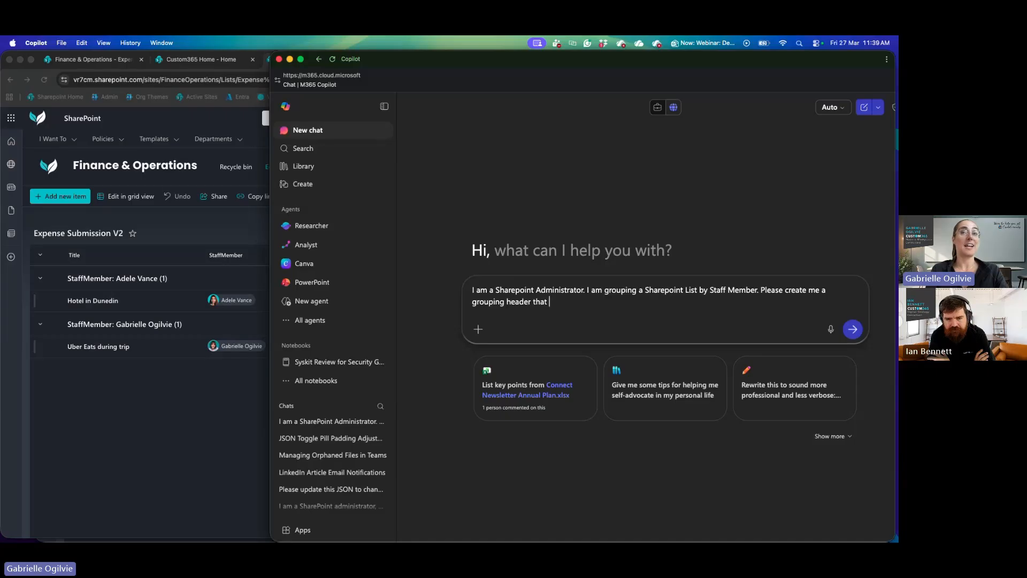
pyautogui.write('gives me the')
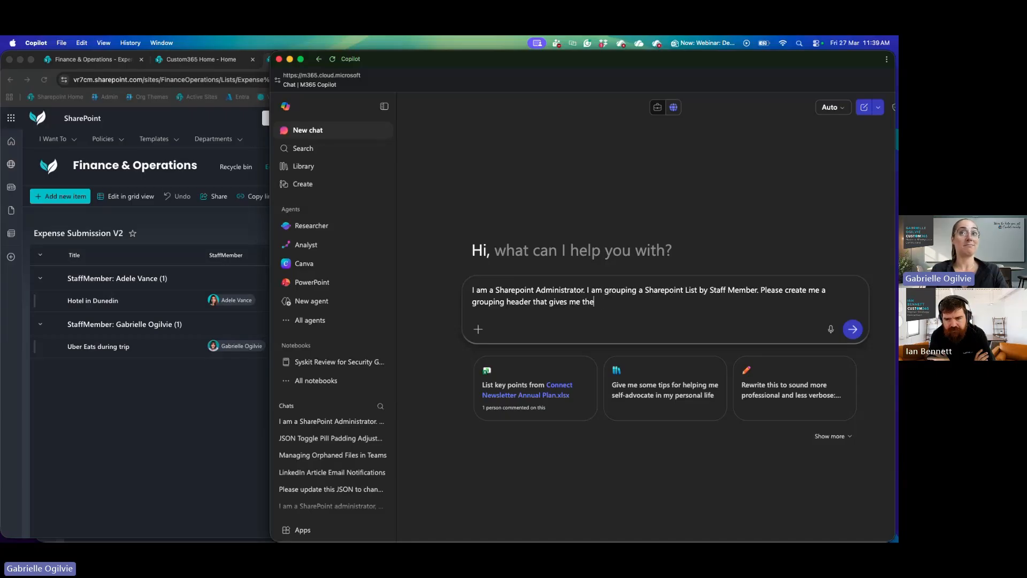
pyautogui.write('ir name, thei')
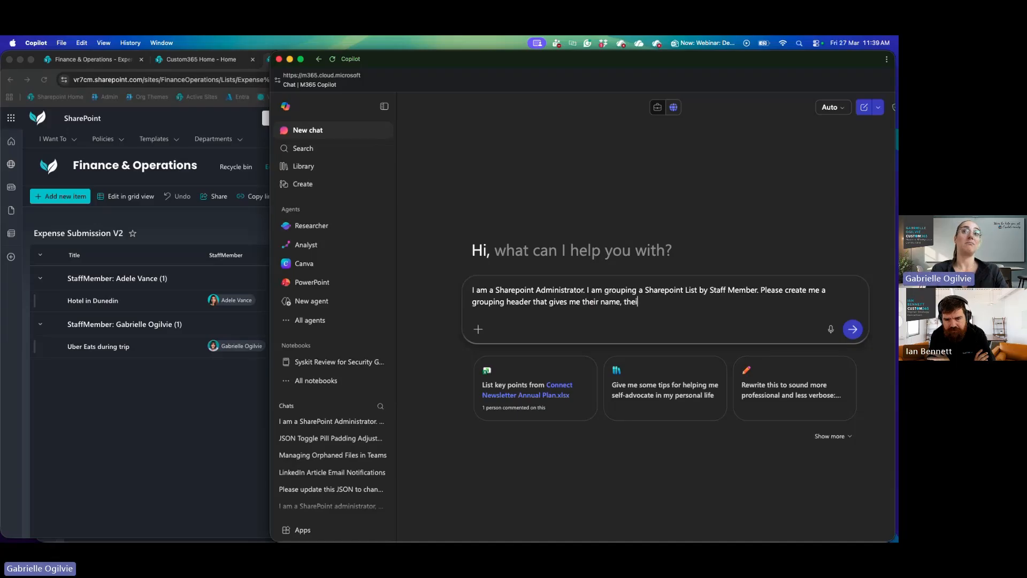
pyautogui.write('r profil')
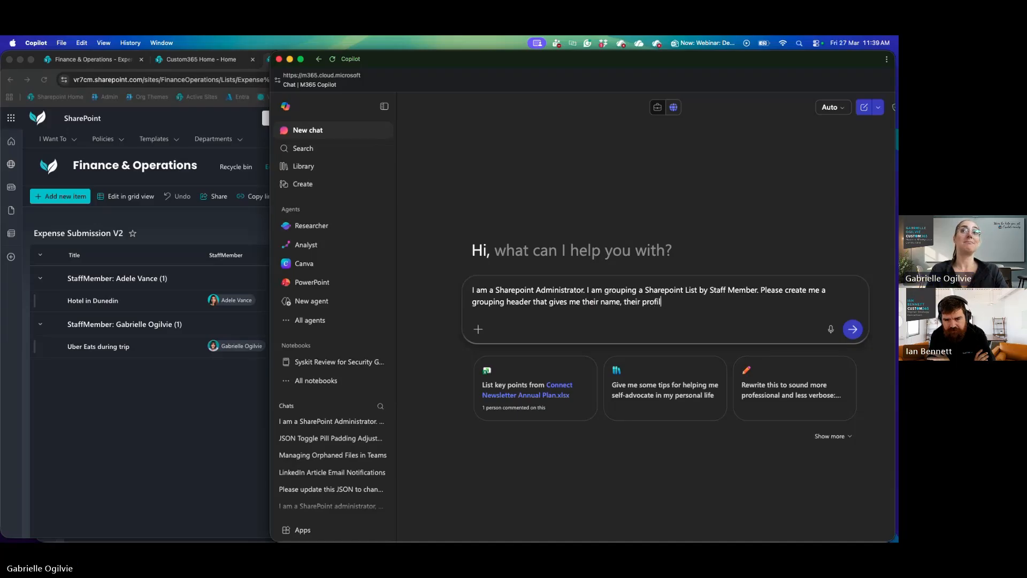
pyautogui.write('e photo')
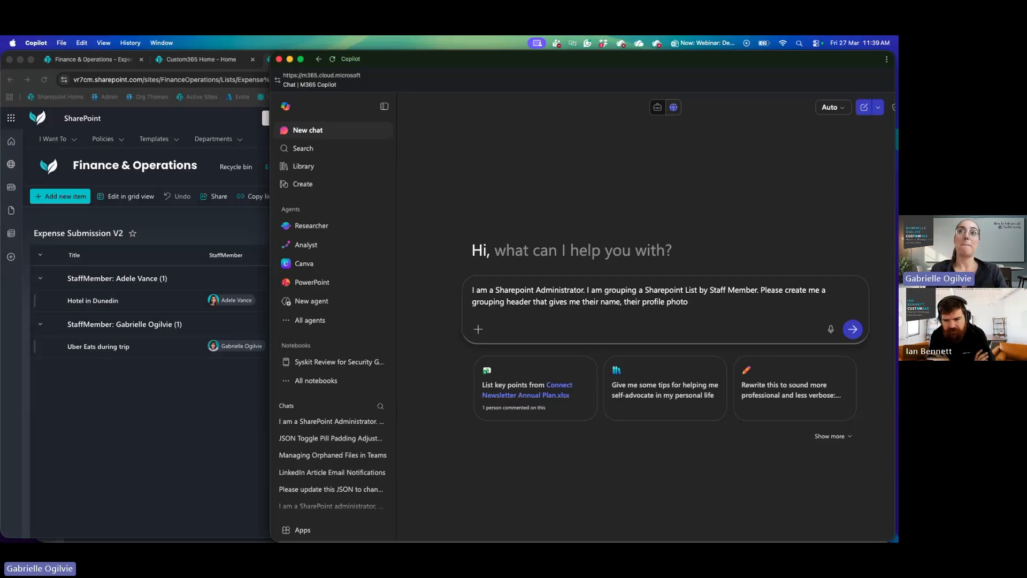
pyautogui.write(' but base the ')
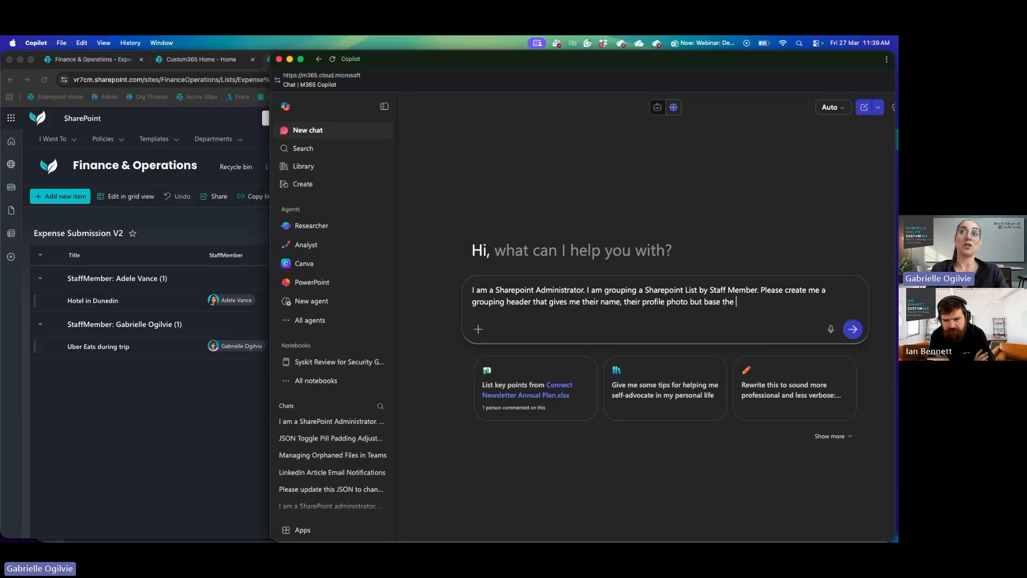
pyautogui.write('look on the attached sc')
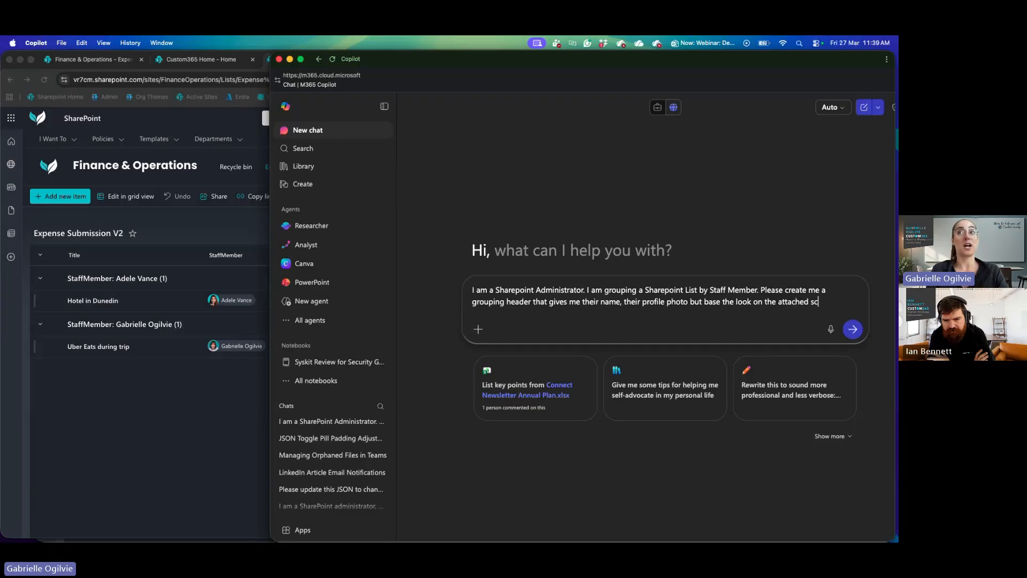
pyautogui.write('reenshot of the list')
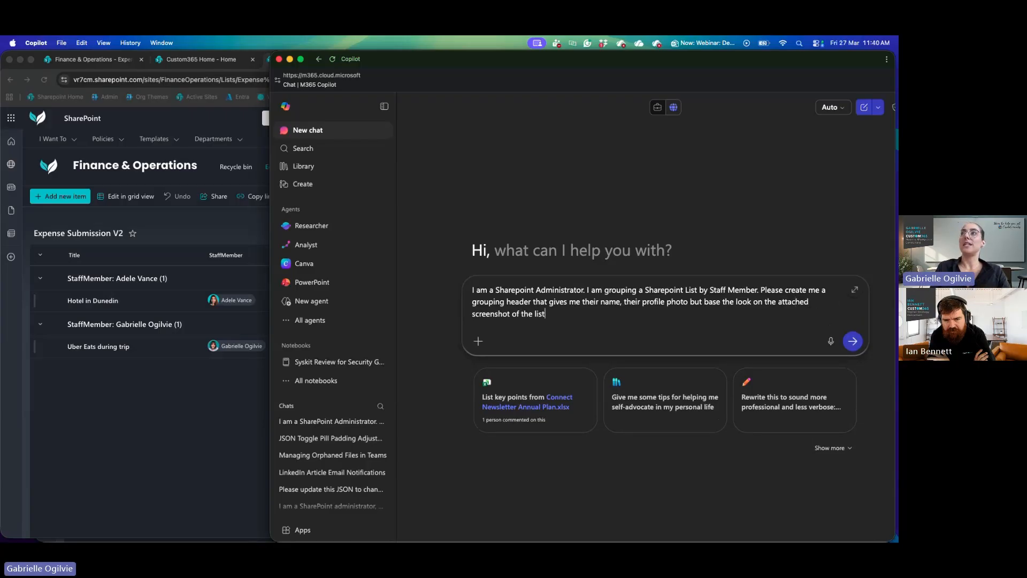
# Step: Attach the screenshot of the grouped Expense Submission V2 list to the Copilot prompt and send it
pyautogui.press('shift+super+4')
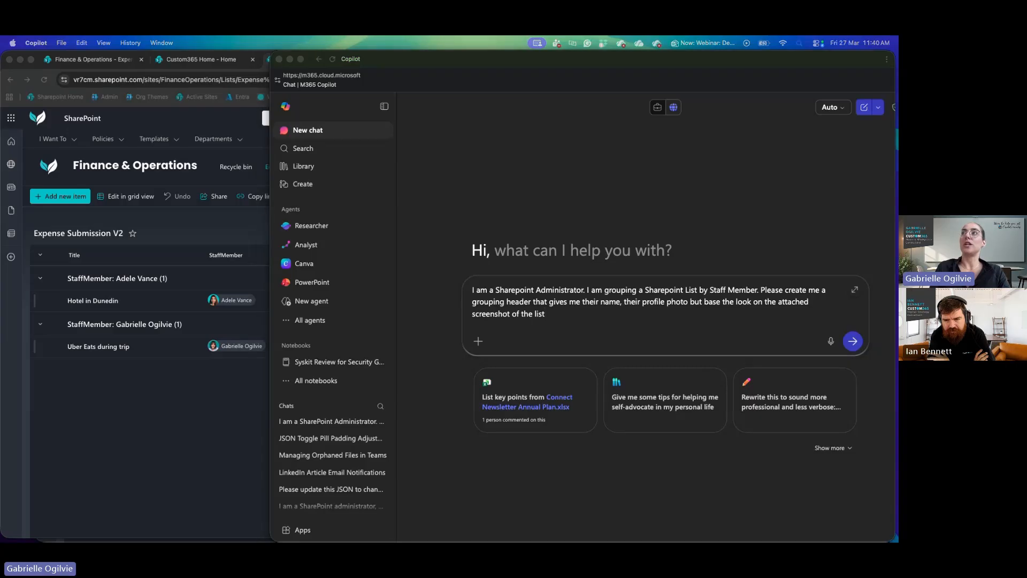
pyautogui.moveTo(787, 92); pyautogui.dragTo(601, 297)
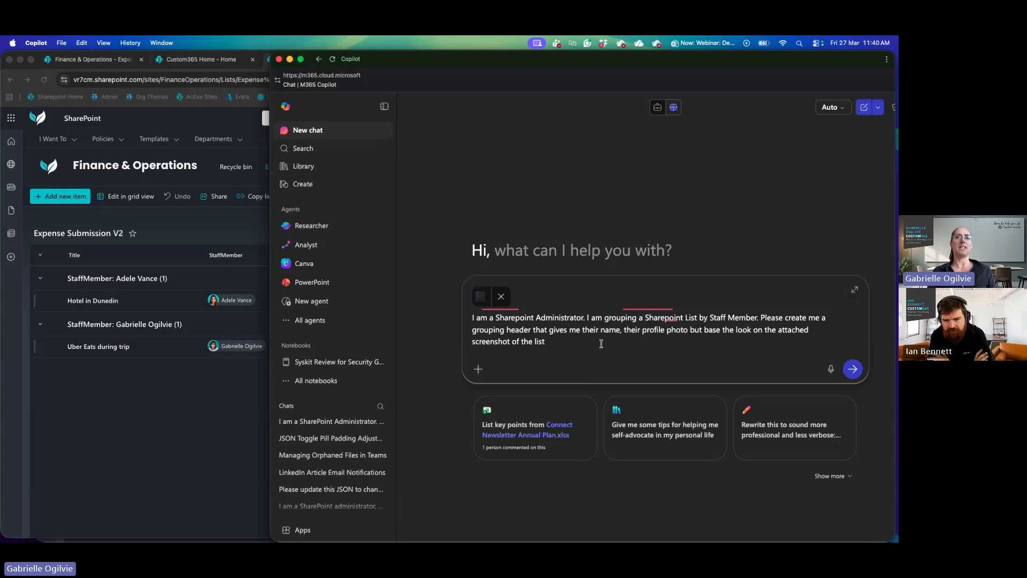
pyautogui.click(853, 369)
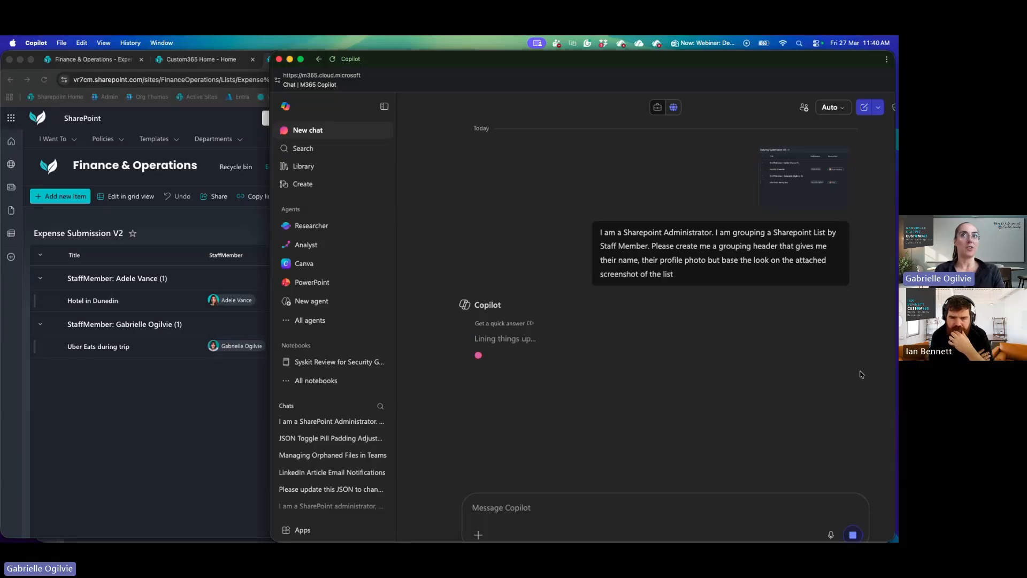
pyautogui.scroll(-1, 744, 365)
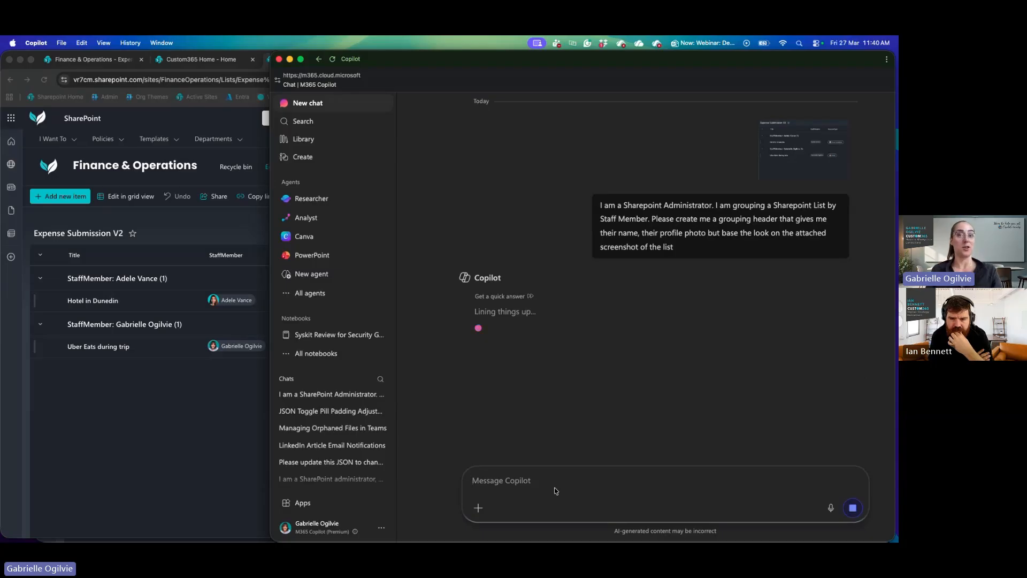
# Step: Switch to the Expense Submission V2 list and save its grouped view under the name All Items
pyautogui.click(136, 397)
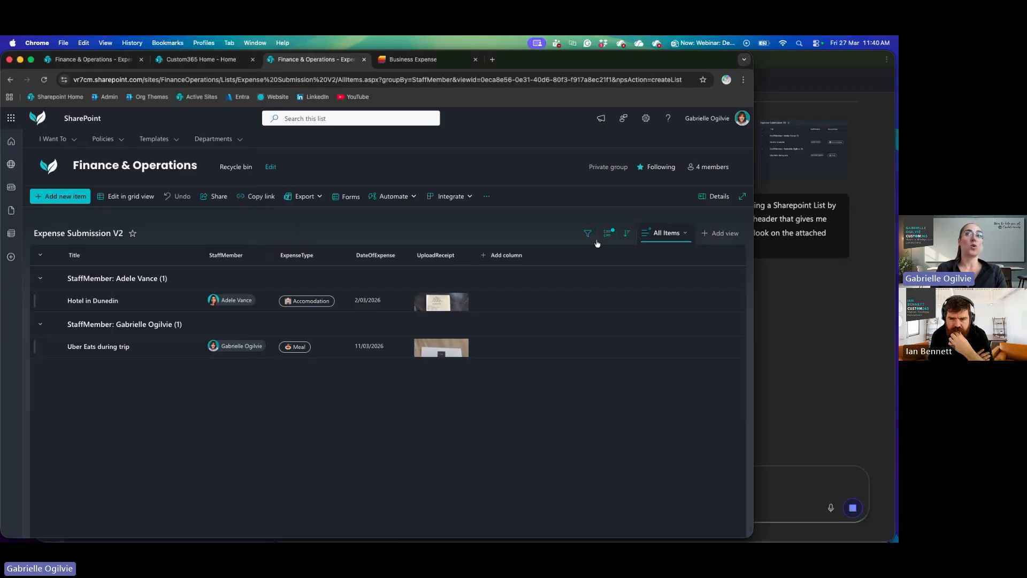
pyautogui.click(666, 232)
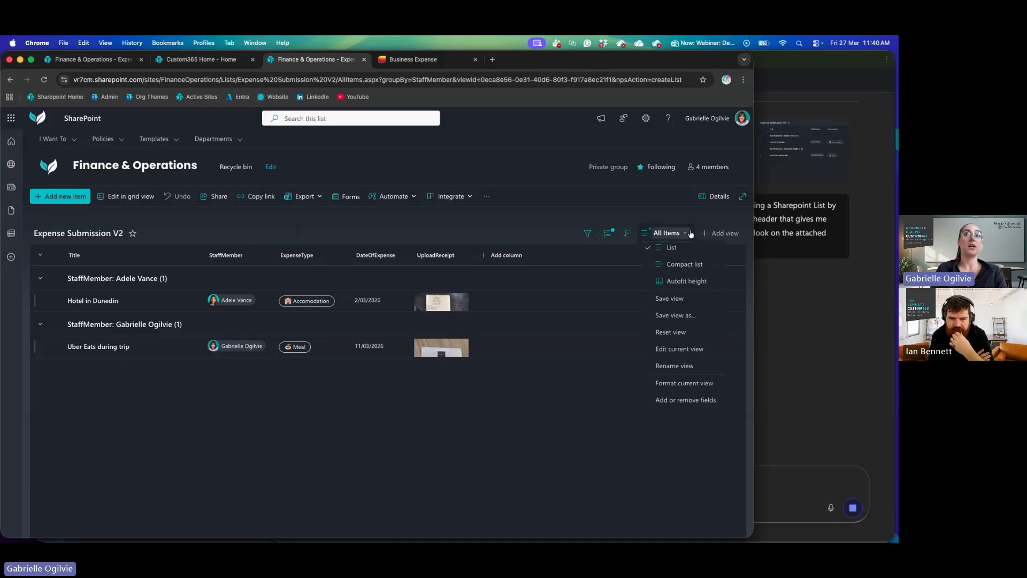
pyautogui.click(684, 322)
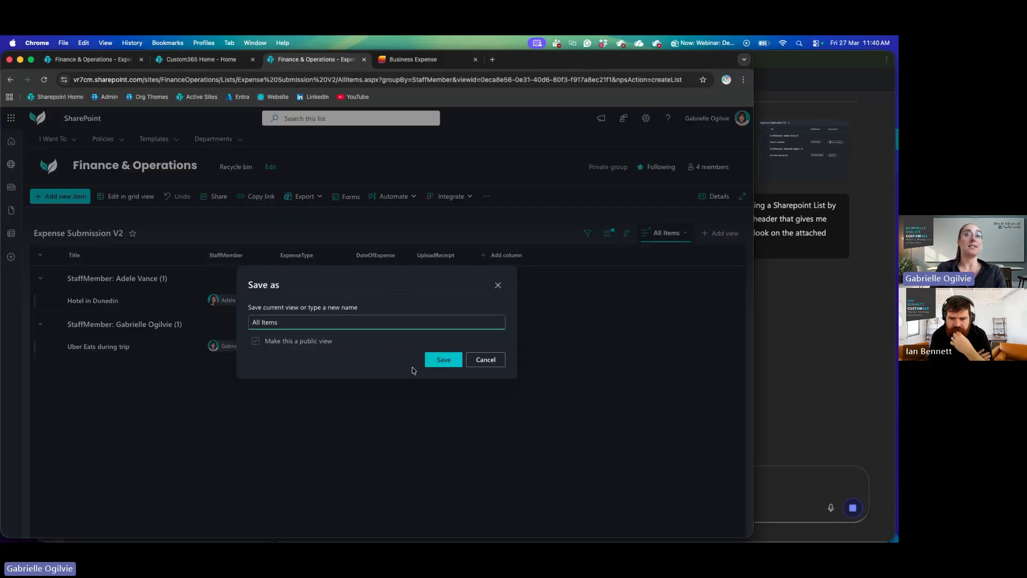
pyautogui.click(441, 359)
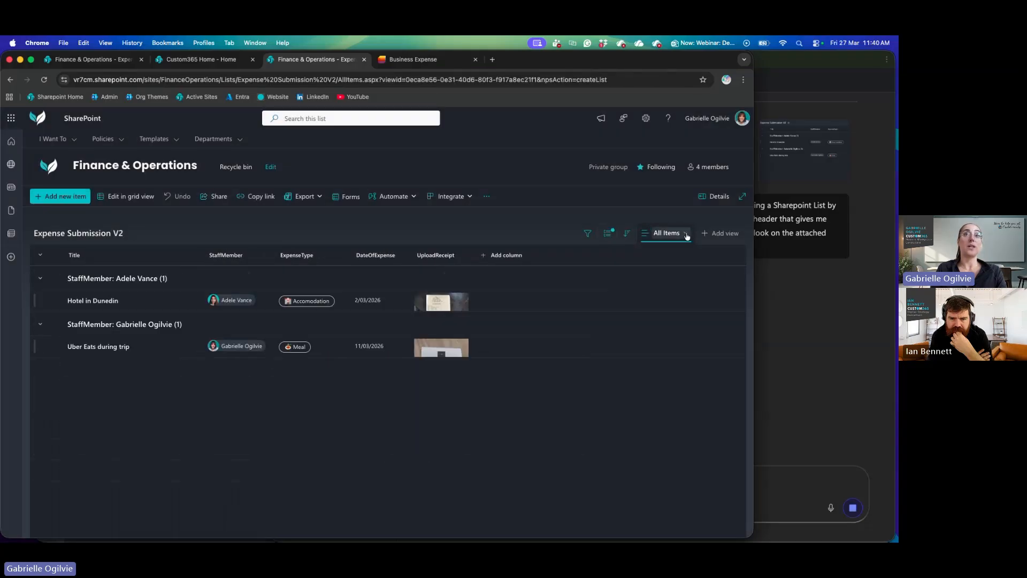
# Step: Check the All Items view's JSON formatting and the start of Copilot's group header answer, leaving the view formatting closed
pyautogui.click(669, 233)
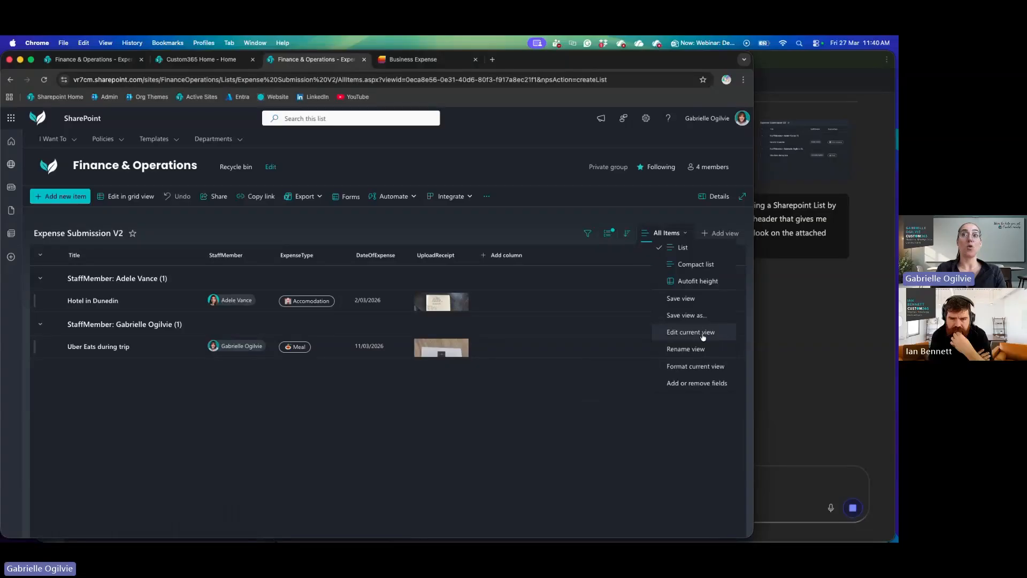
pyautogui.click(706, 366)
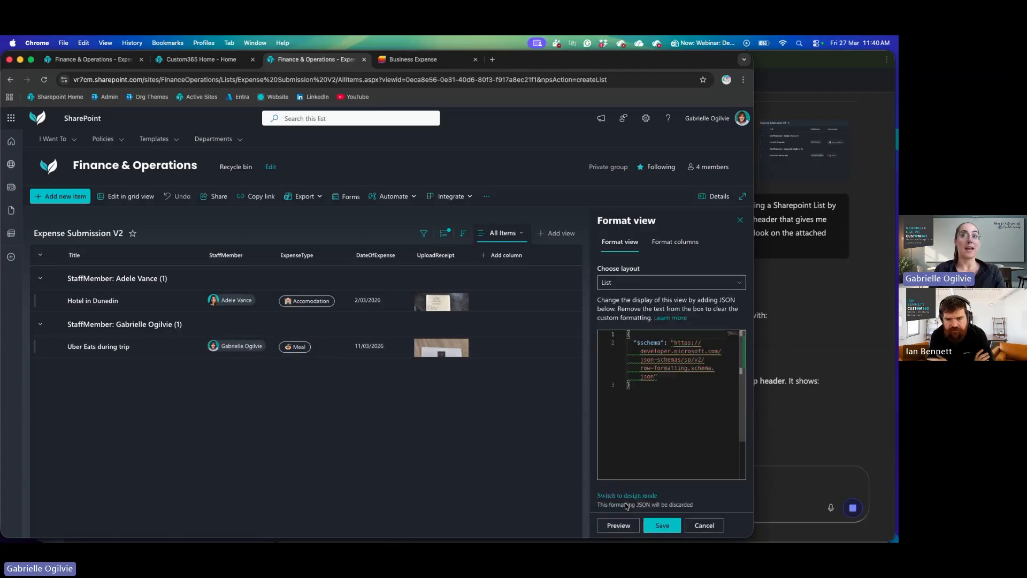
pyautogui.click(824, 308)
pyautogui.scroll(-5, 733, 382)
pyautogui.scroll(-1, 733, 382)
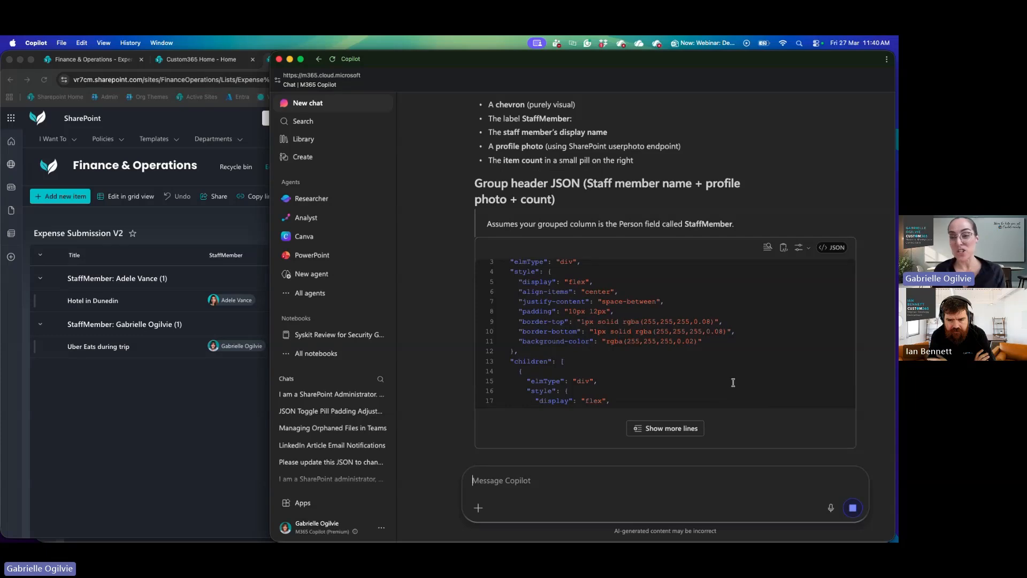
pyautogui.click(157, 381)
pyautogui.click(739, 219)
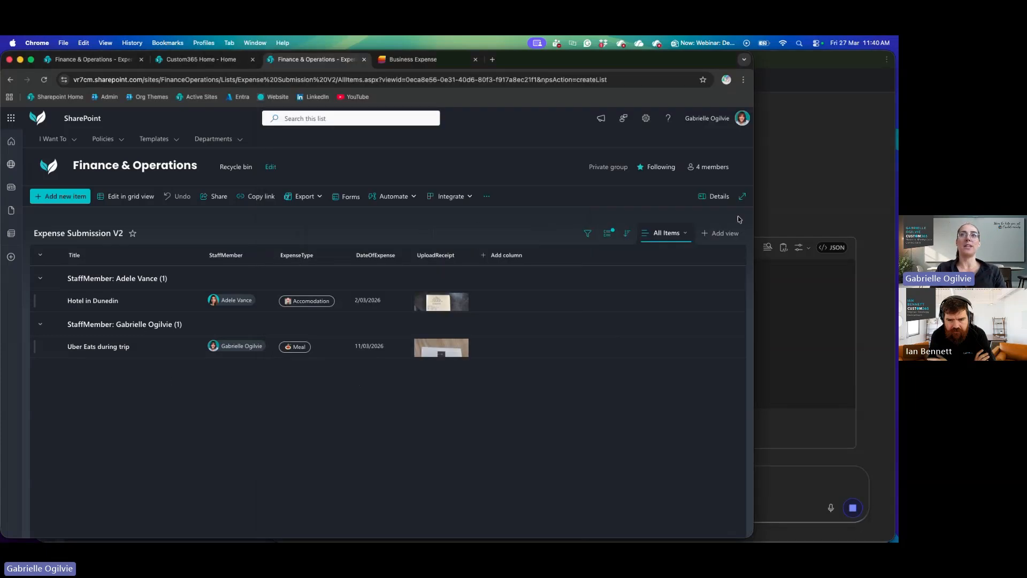
# Step: Open the JSON formatting of the All Items view in the Expense Submission V2 list again
pyautogui.click(677, 235)
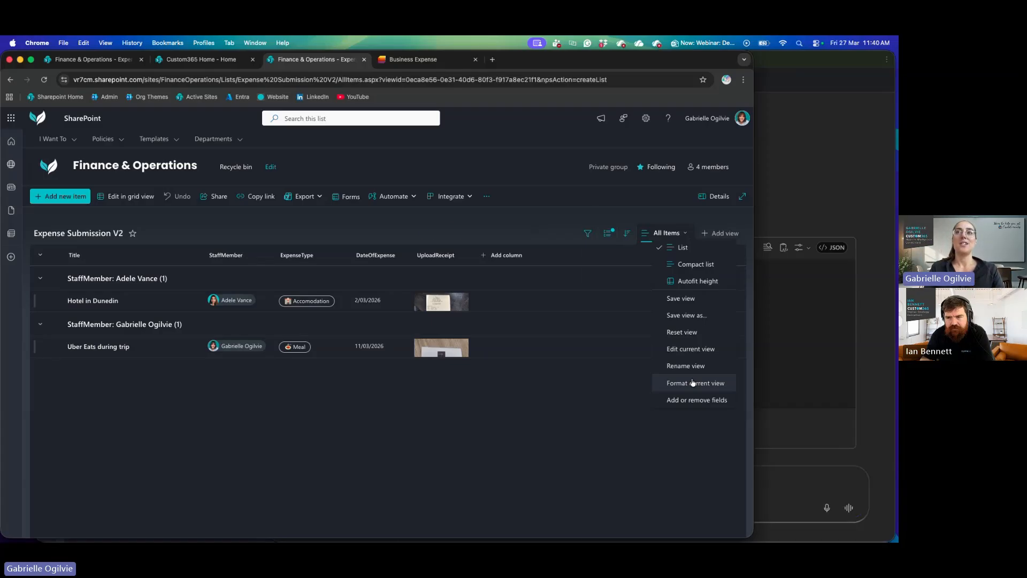
pyautogui.click(693, 382)
pyautogui.click(634, 497)
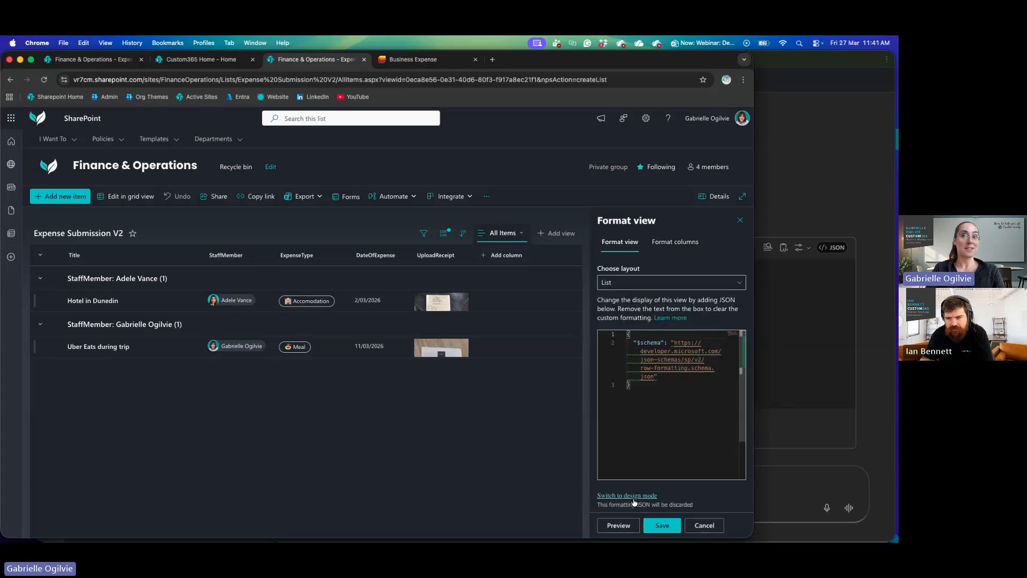
# Step: Review Copilot's group header JSON and compare the field name it assumes with the list's StaffMember column
pyautogui.click(808, 332)
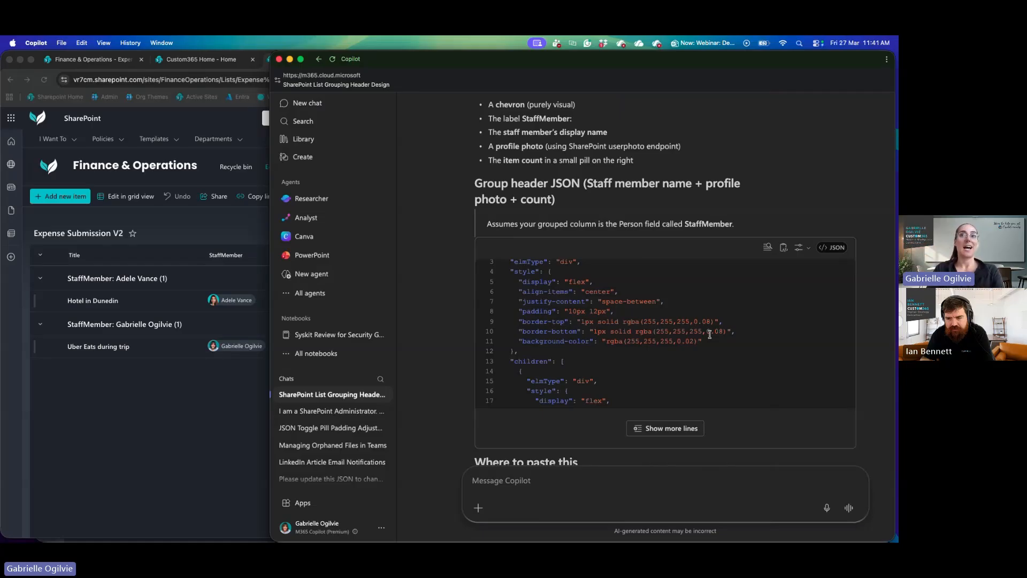
pyautogui.scroll(-10, 709, 335)
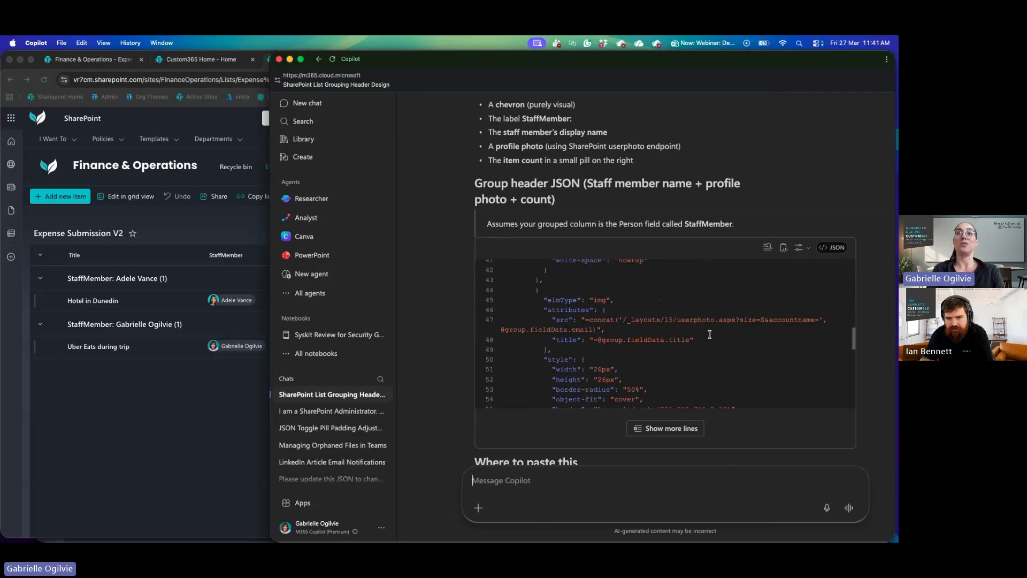
pyautogui.scroll(-6, 709, 335)
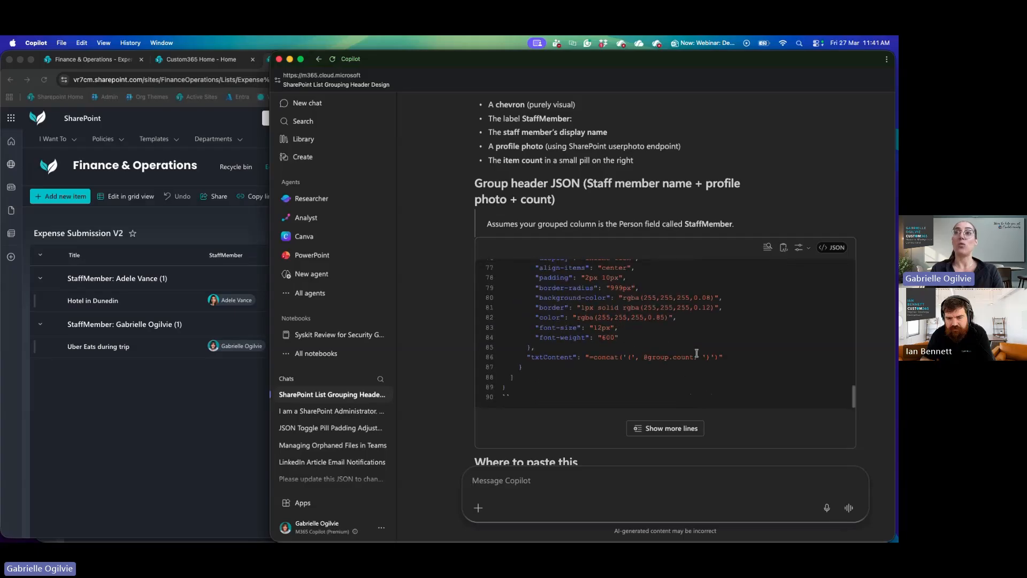
pyautogui.scroll(15, 697, 353)
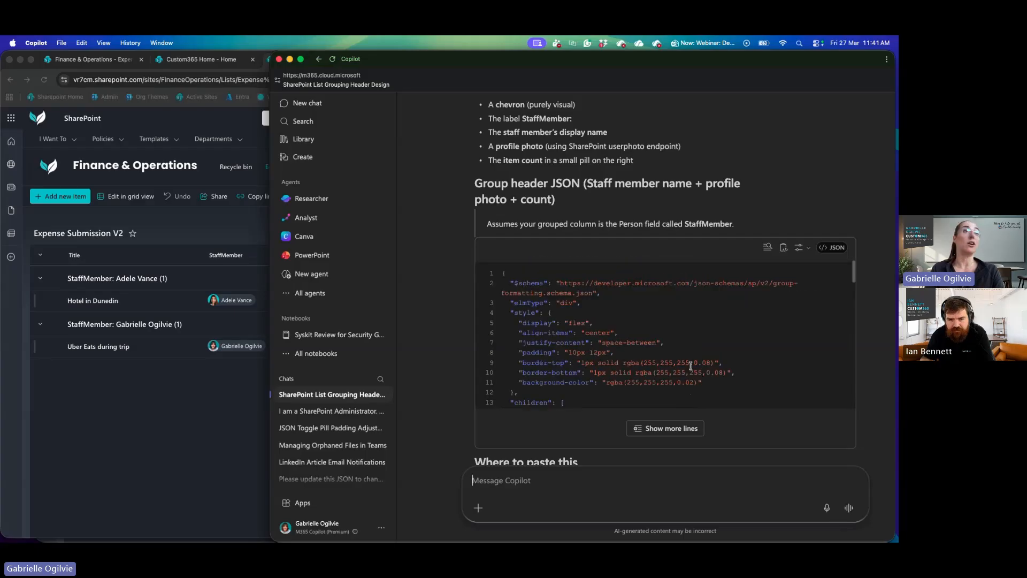
pyautogui.scroll(2, 598, 224)
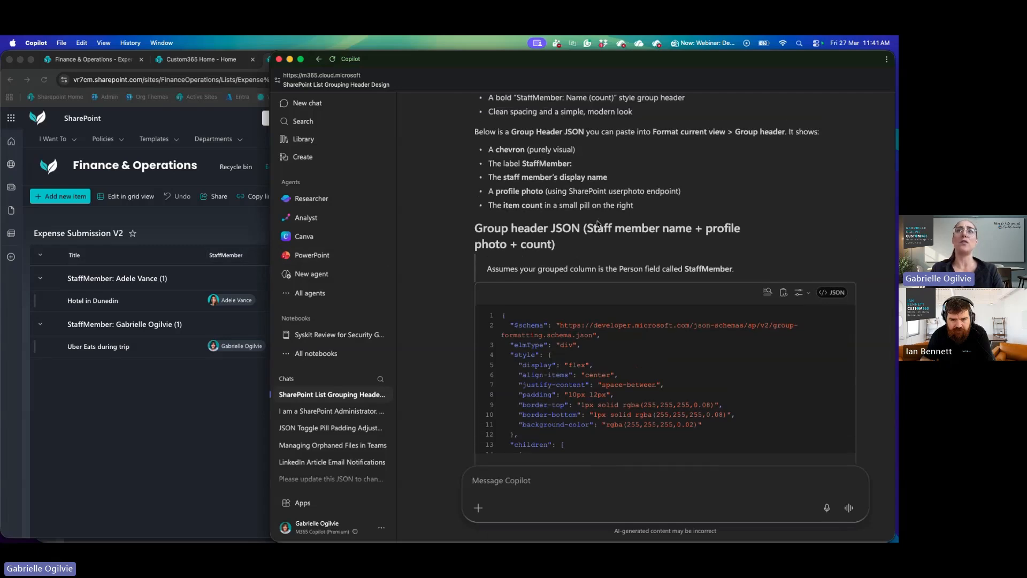
pyautogui.click(257, 251)
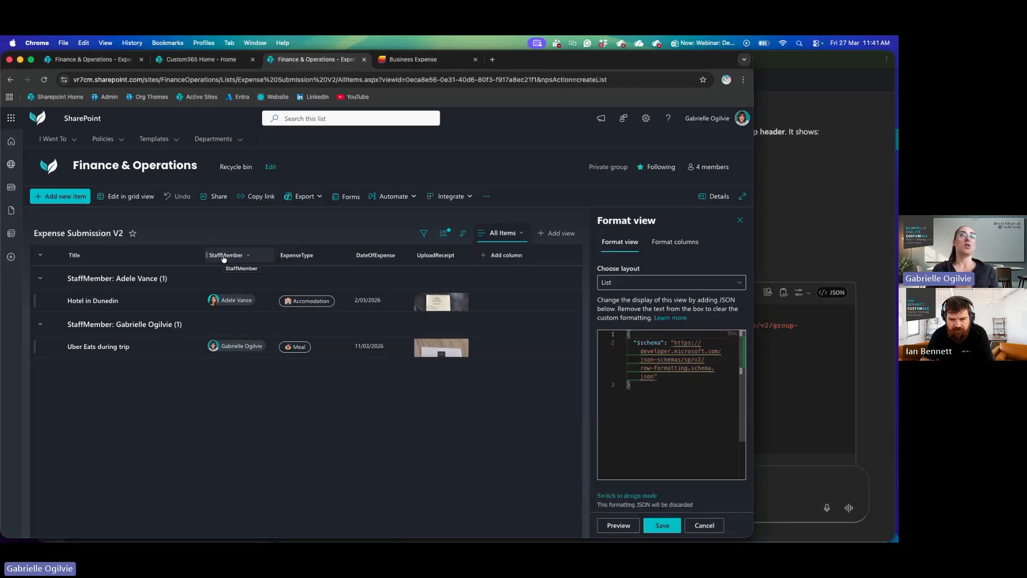
# Step: Send Copilot the message "Please note that the internal name of the collumn is StaffMember" in the group header chat
pyautogui.click(810, 254)
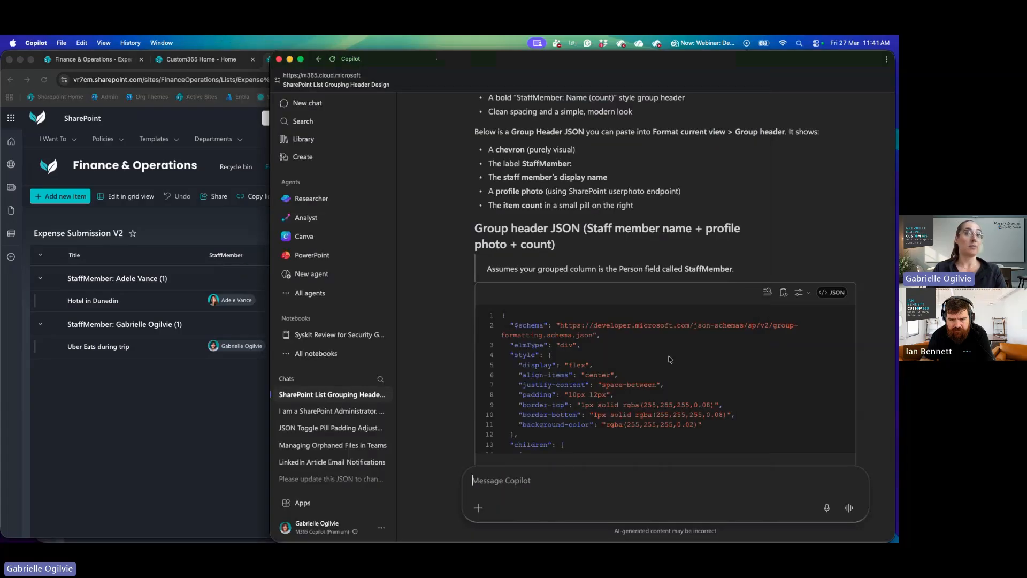
pyautogui.click(546, 477)
pyautogui.write('Pleas enot')
pyautogui.press('BackSpace')
pyautogui.press('BackSpace')
pyautogui.press('BackSpace')
pyautogui.press('BackSpace')
pyautogui.press('BackSpace')
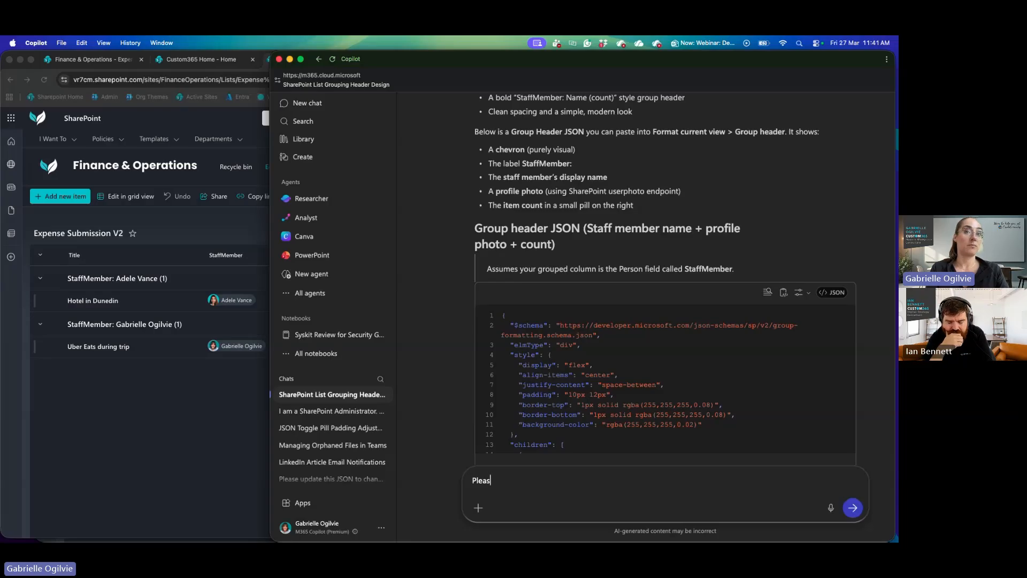
pyautogui.write('e note that the in')
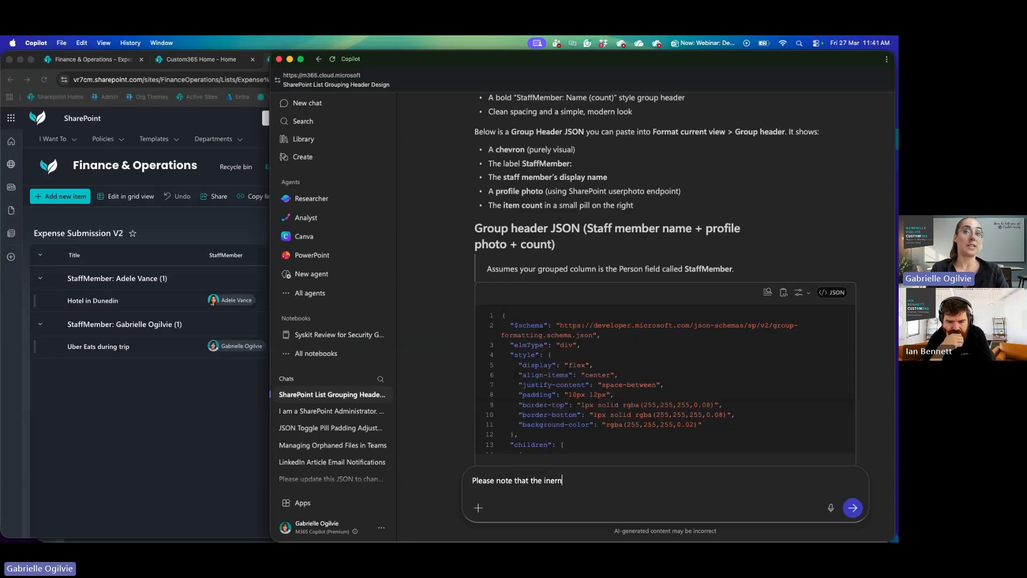
pyautogui.write('te')
pyautogui.write('rnale')
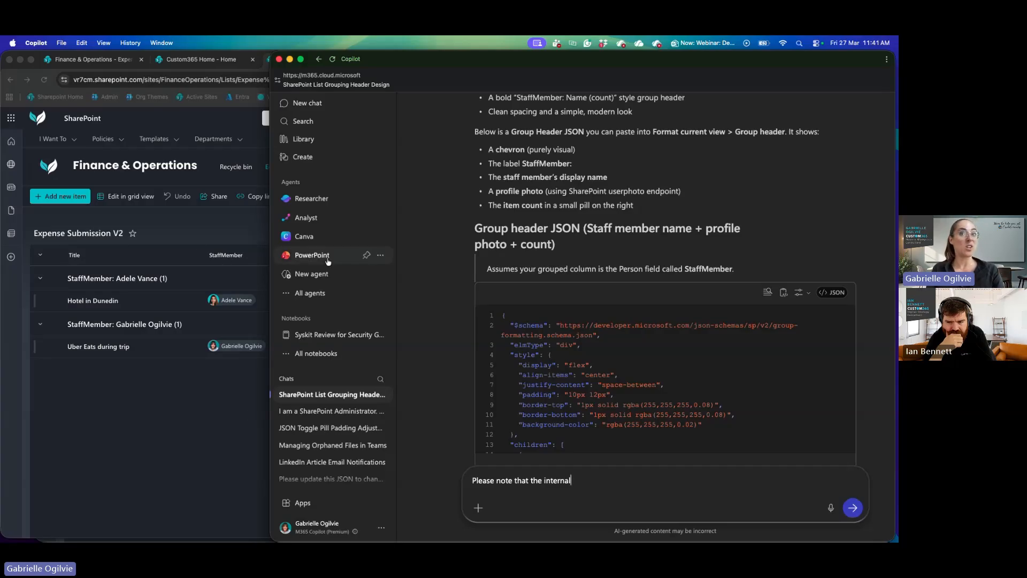
pyautogui.write('name')
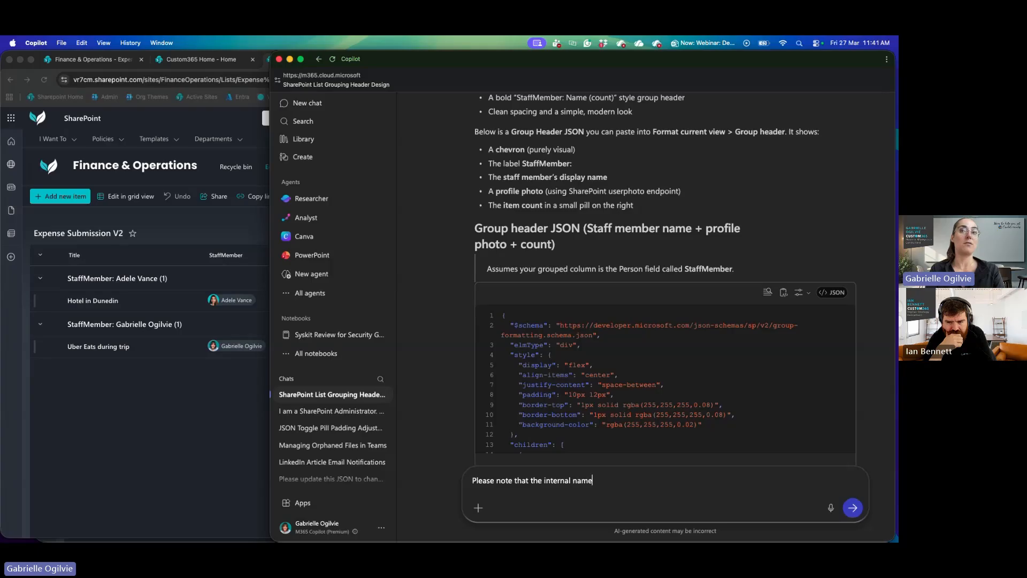
pyautogui.write(' of the collumn is')
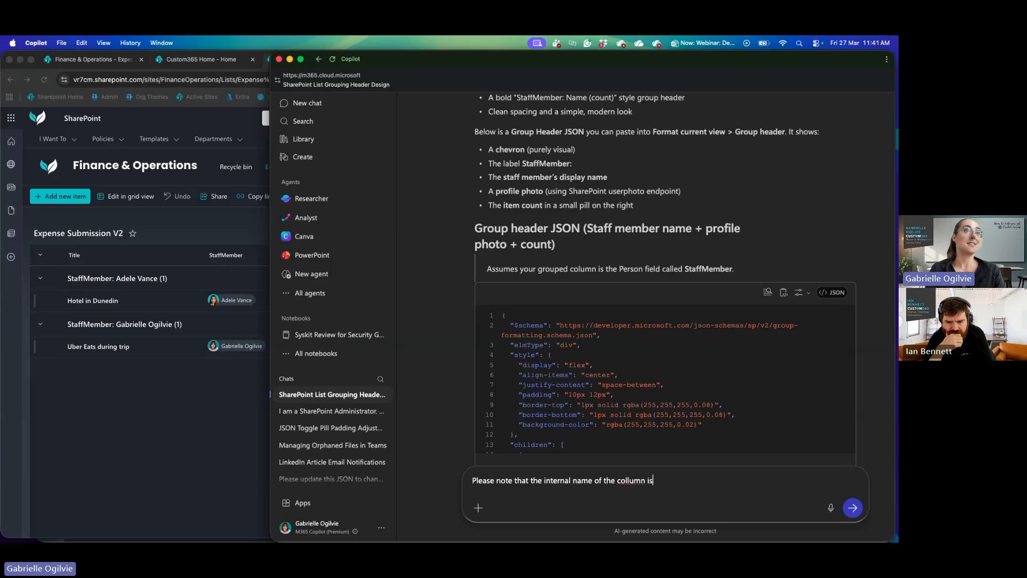
pyautogui.write(' StaffMember')
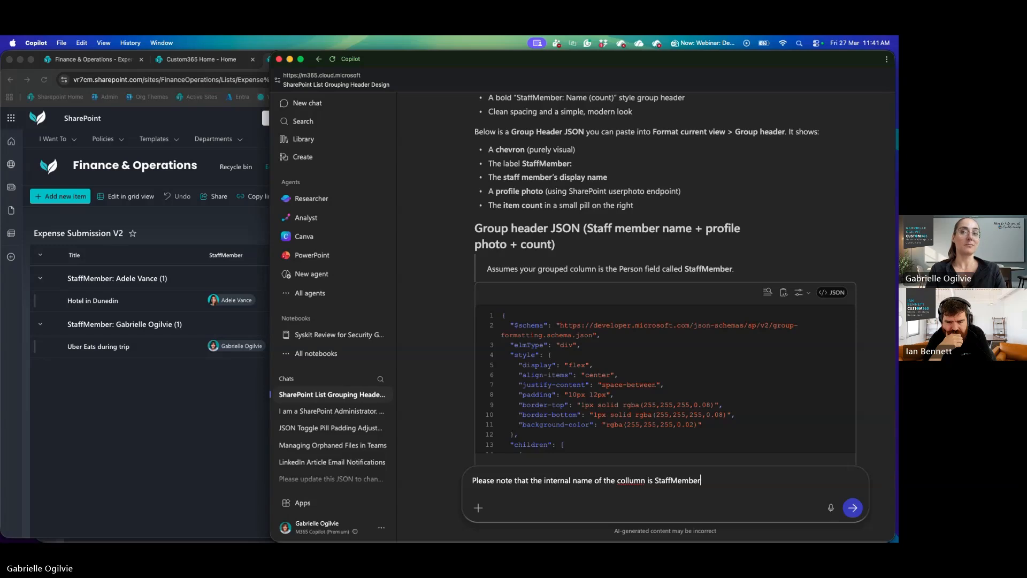
pyautogui.press('Return')
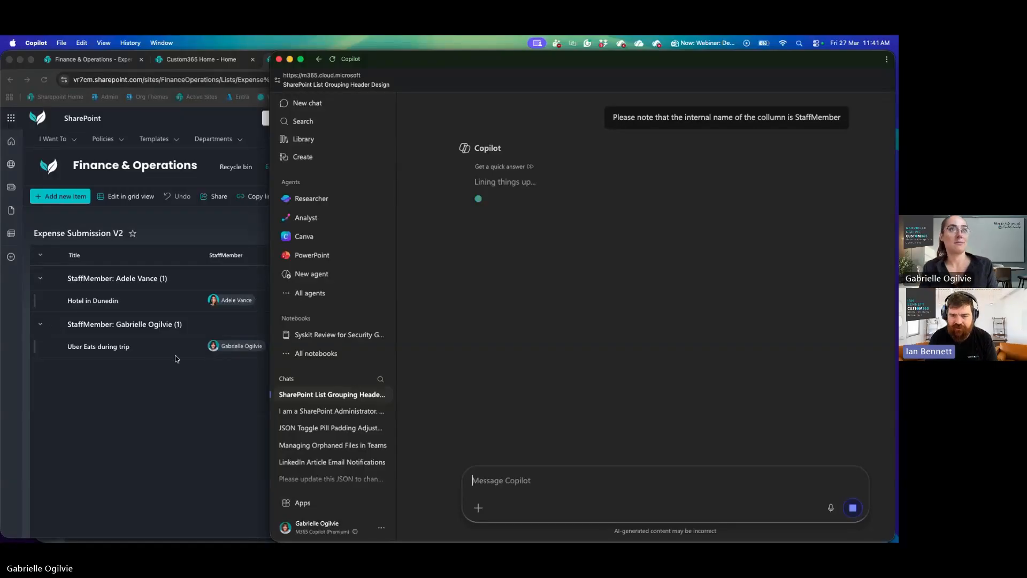
# Step: Examine Copilot's revised group header JSON and its instruction on where to paste it, checking against the Expense Submission V2 list
pyautogui.click(161, 387)
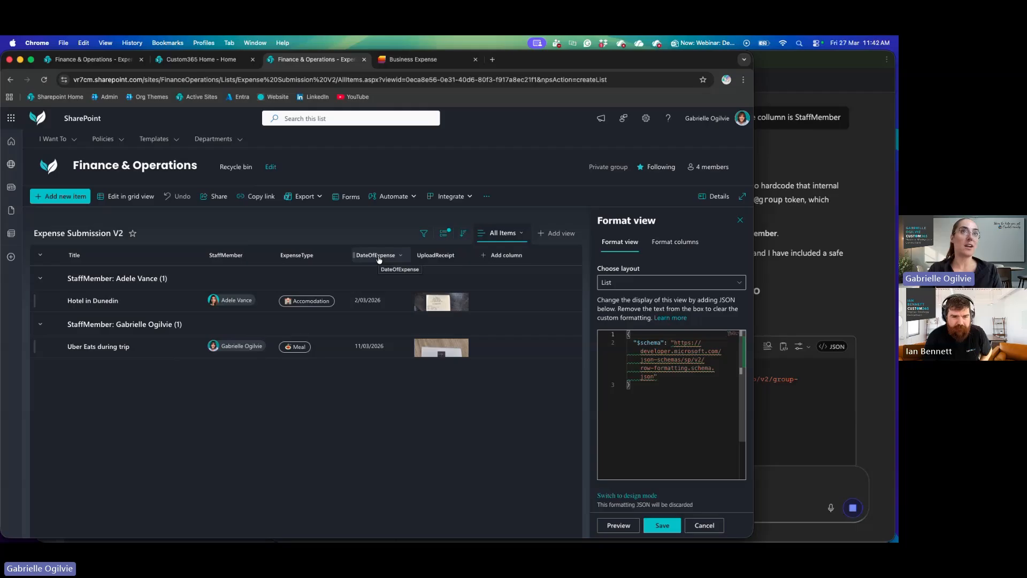
pyautogui.click(894, 294)
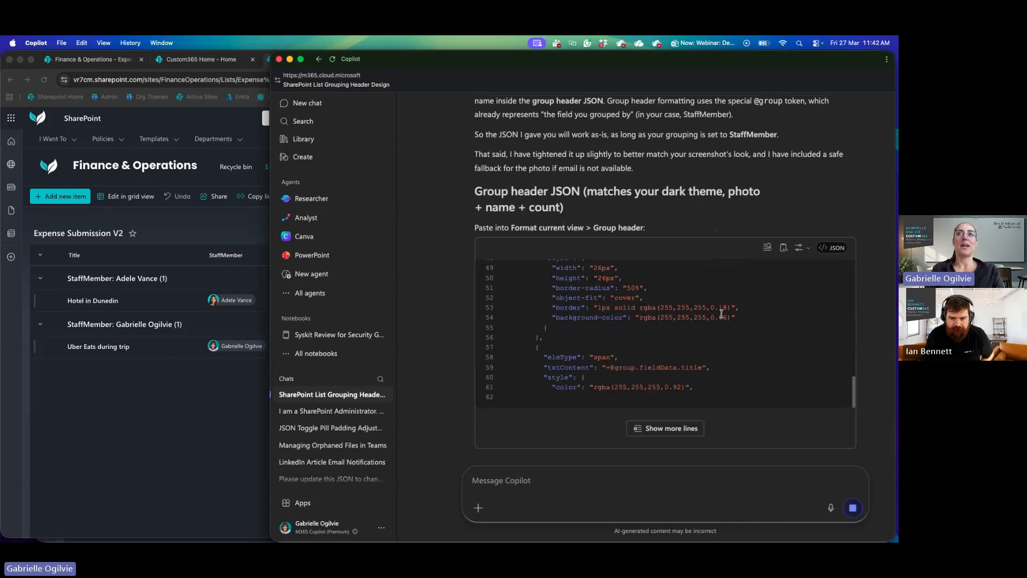
pyautogui.scroll(15, 695, 321)
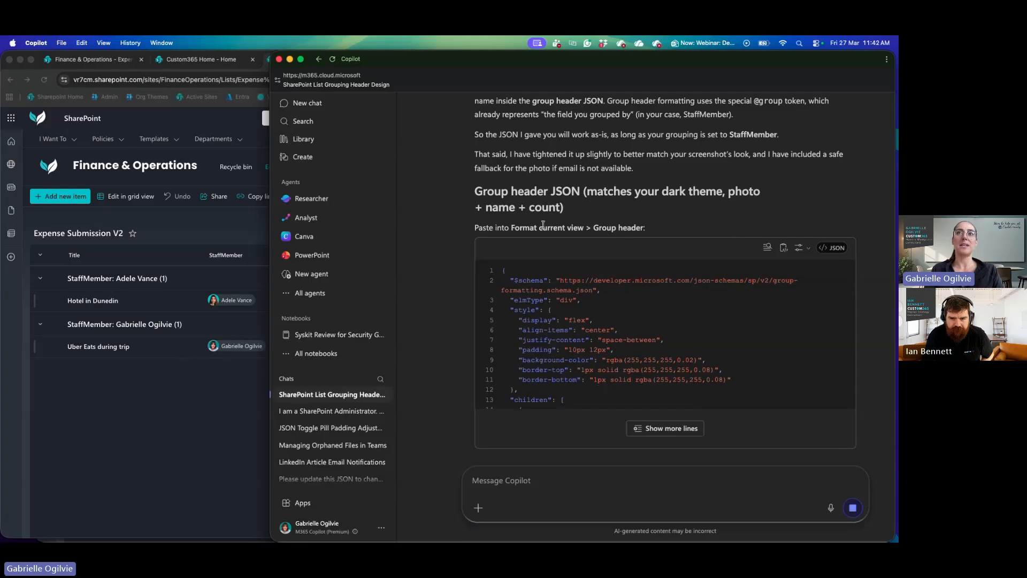
pyautogui.moveTo(511, 228); pyautogui.dragTo(585, 229)
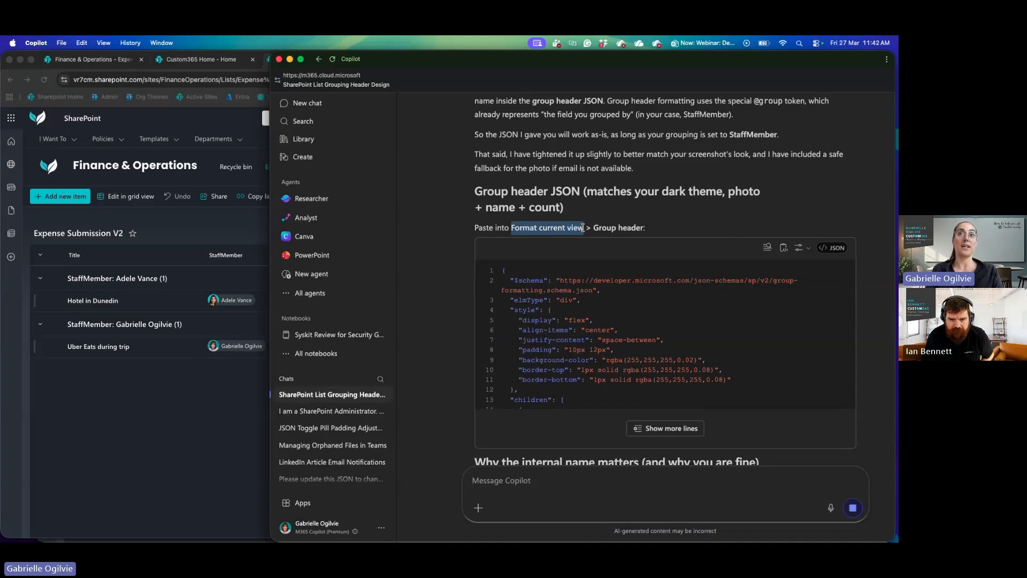
pyautogui.scroll(1, 616, 319)
pyautogui.scroll(6, 616, 321)
pyautogui.scroll(-9, 618, 320)
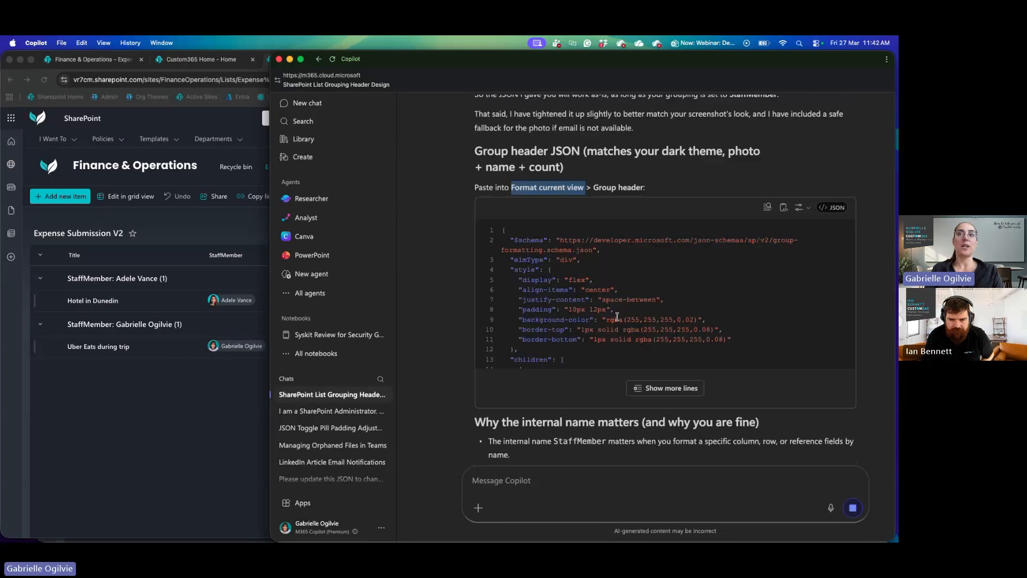
pyautogui.scroll(-2, 617, 320)
pyautogui.scroll(3, 618, 319)
pyautogui.scroll(-10, 597, 285)
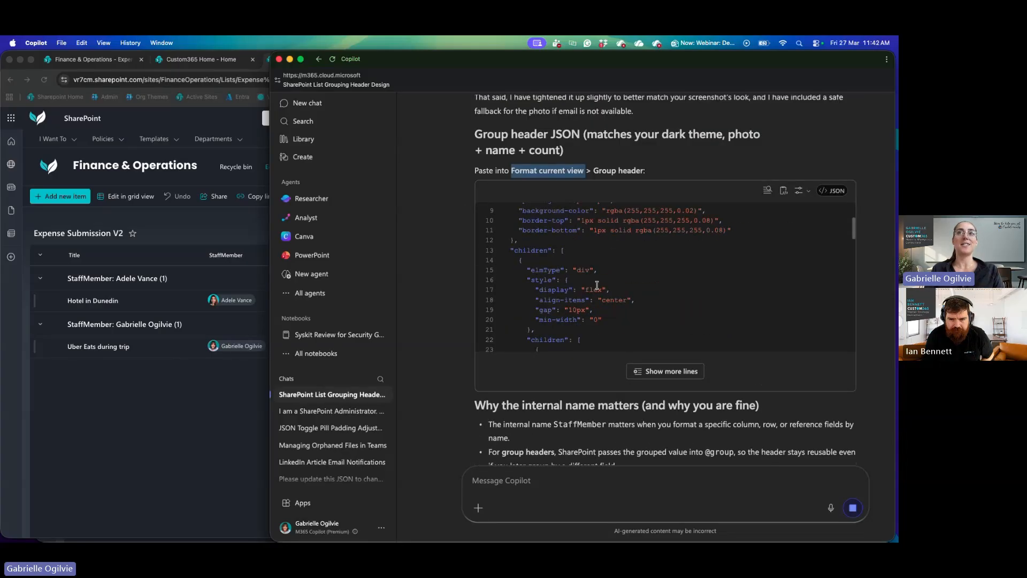
# Step: Try Copilot's revised group header JSON as the All Items view formatting, without the extra last line, and preview it
pyautogui.click(783, 194)
pyautogui.click(225, 357)
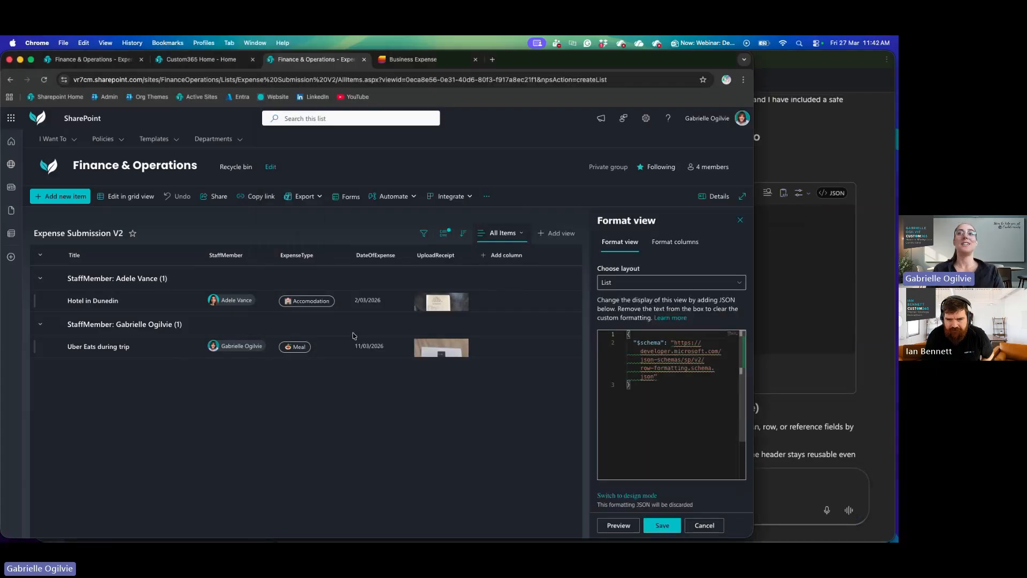
pyautogui.press('super+a')
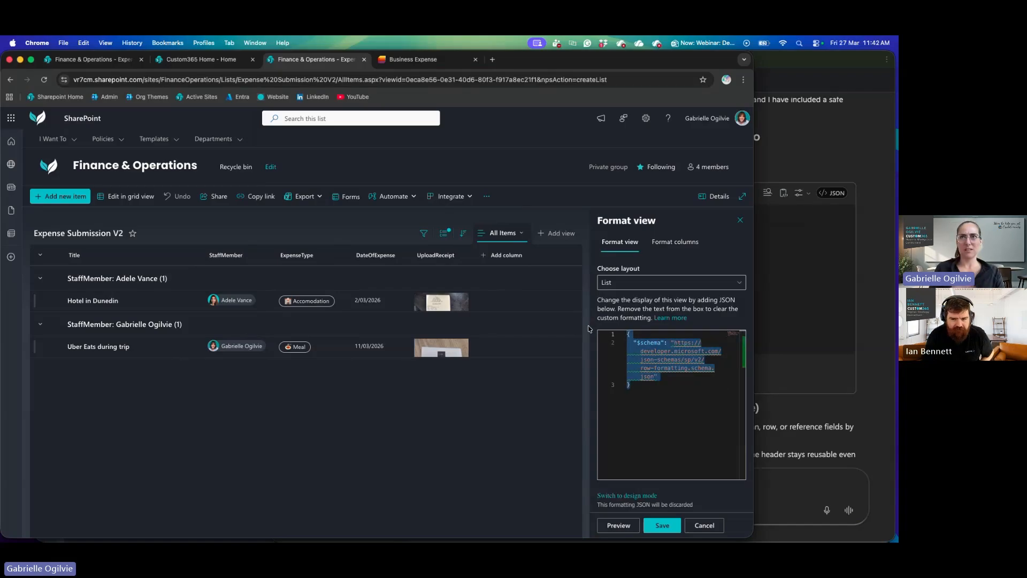
pyautogui.press('super+v')
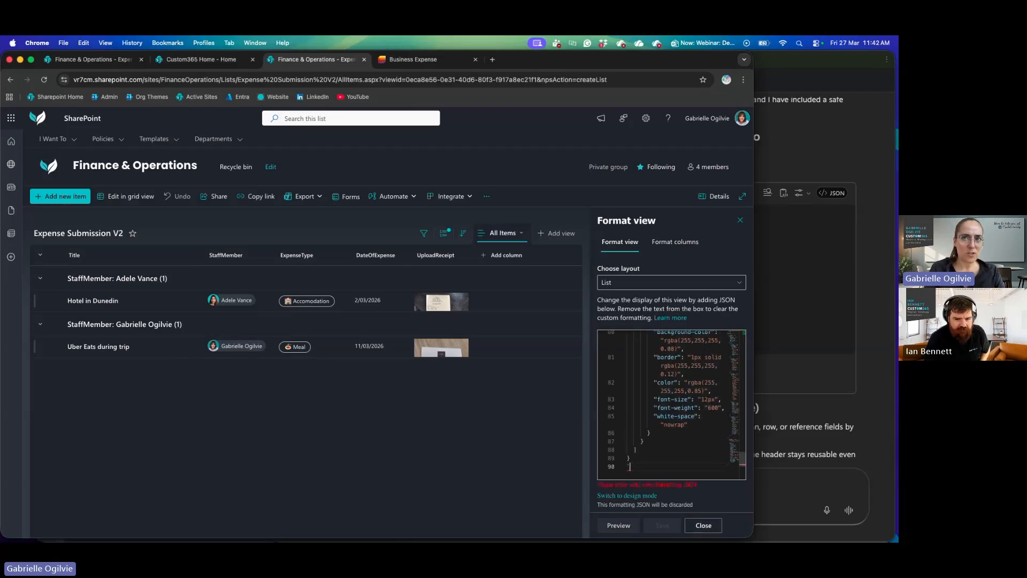
pyautogui.press('BackSpace')
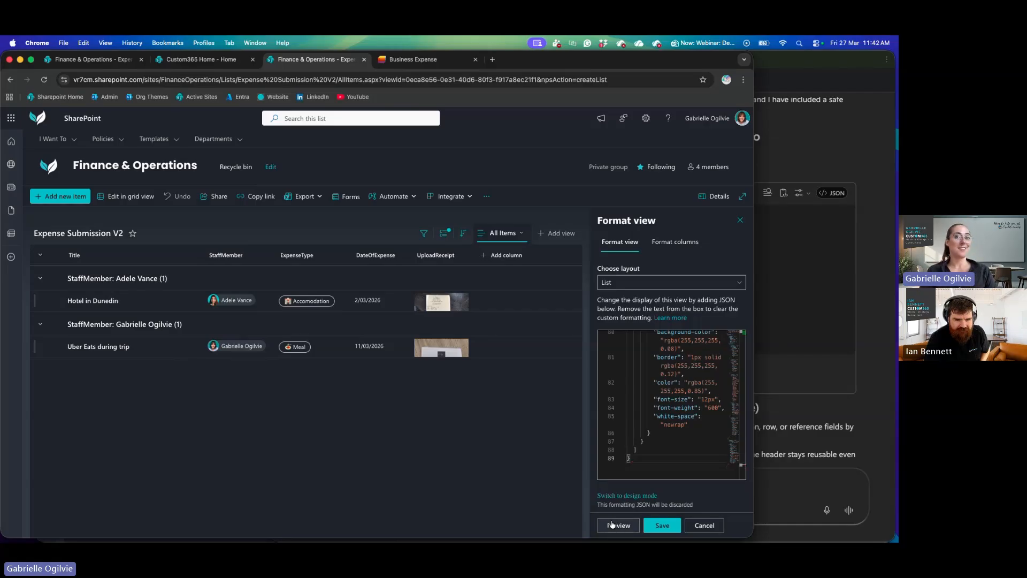
pyautogui.click(613, 525)
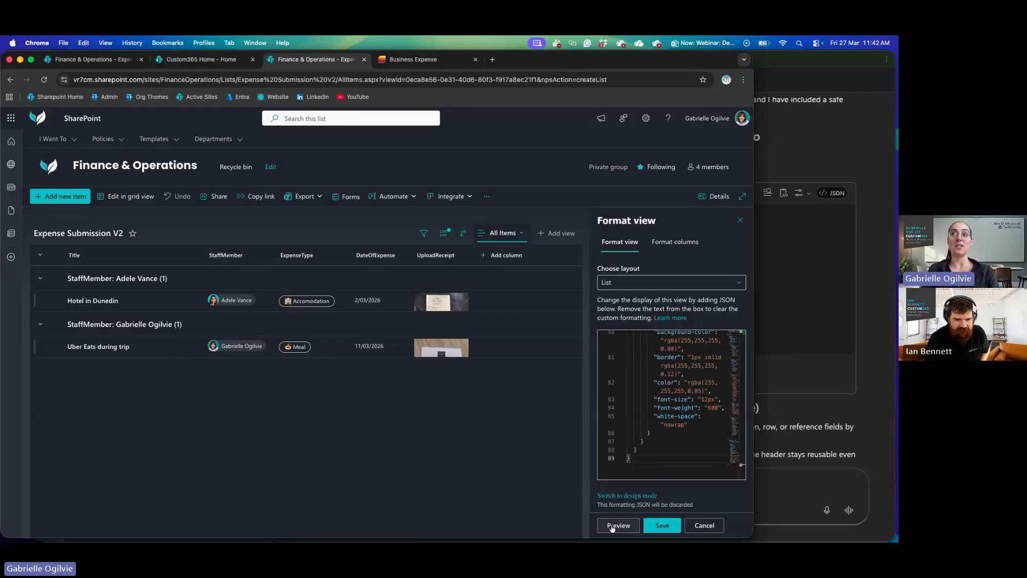
# Step: Return to the Copilot chat and reply "This is not producing" about the group header JSON
pyautogui.click(775, 361)
pyautogui.scroll(-7, 742, 363)
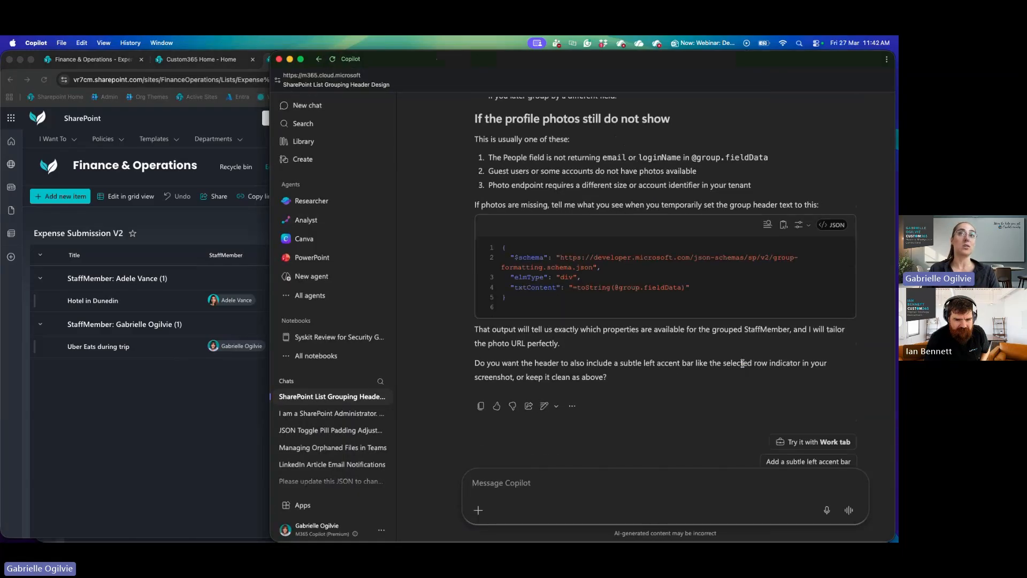
pyautogui.scroll(-1, 743, 363)
pyautogui.click(533, 482)
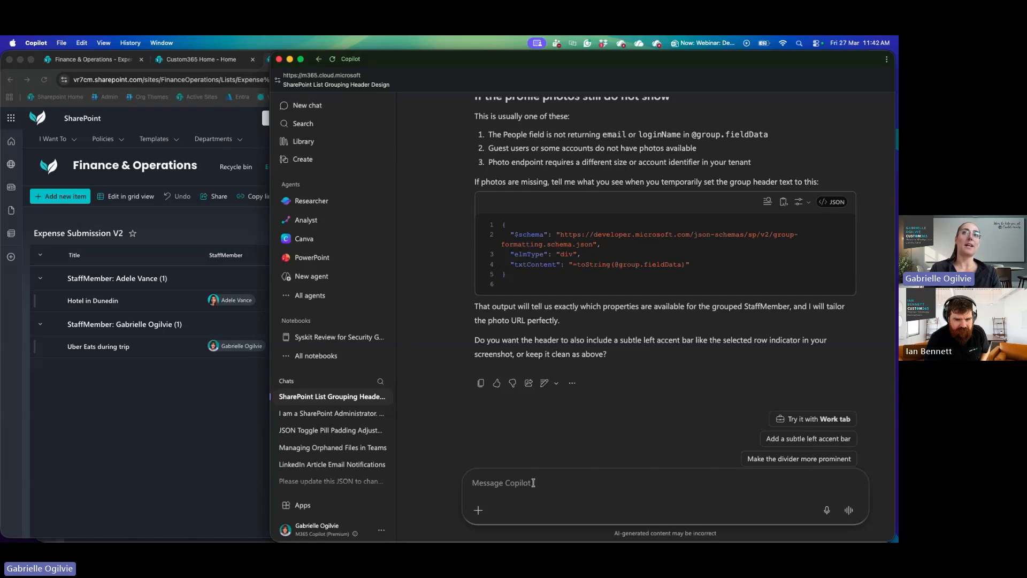
pyautogui.write('This is not produ')
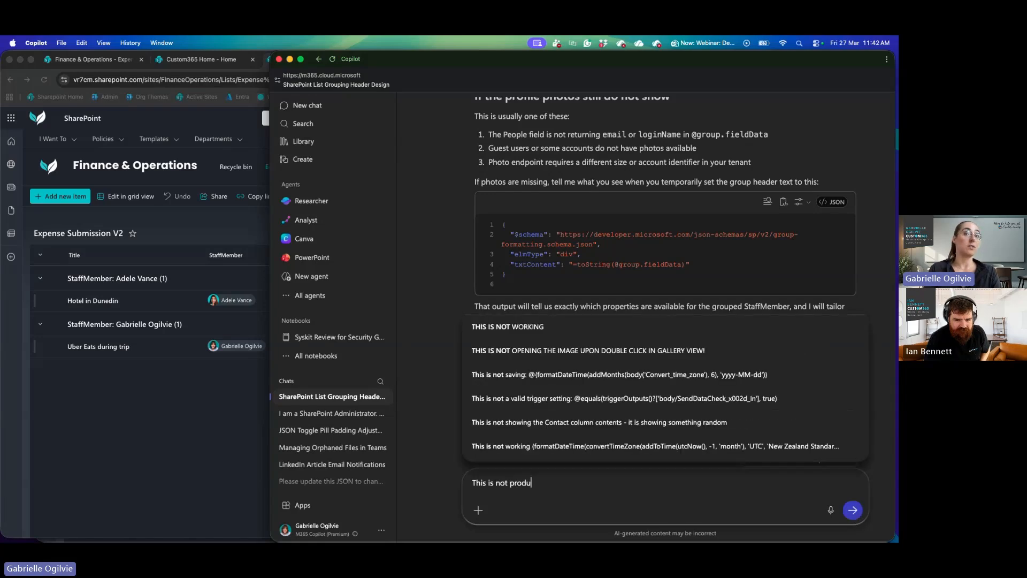
pyautogui.write('cing')
pyautogui.press('Return')
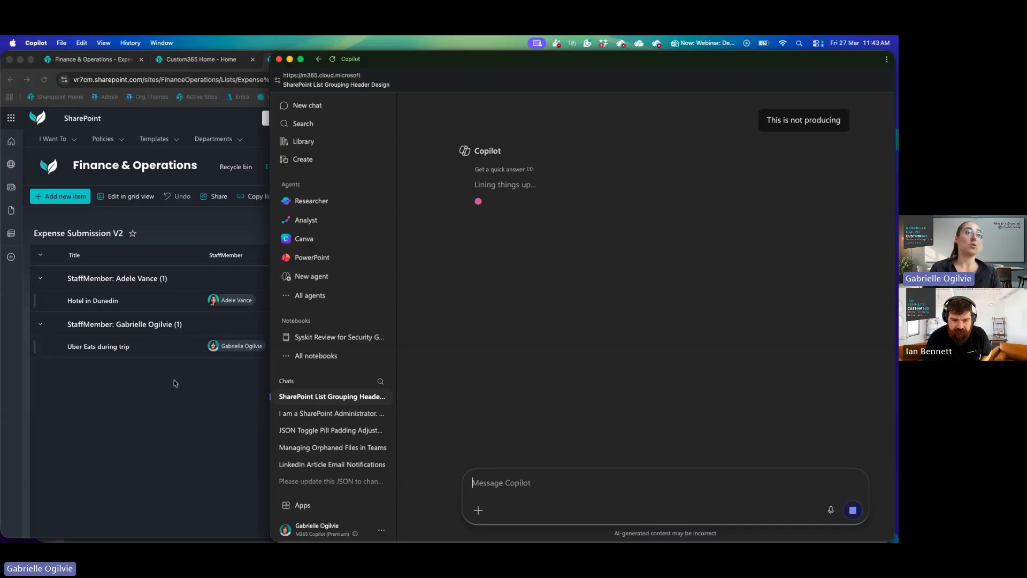
# Step: Switch to the Expense Submissions list and copy the full formatting JSON of its New Receipts view
pyautogui.click(151, 444)
pyautogui.hotkey('ctrl', 'Up')
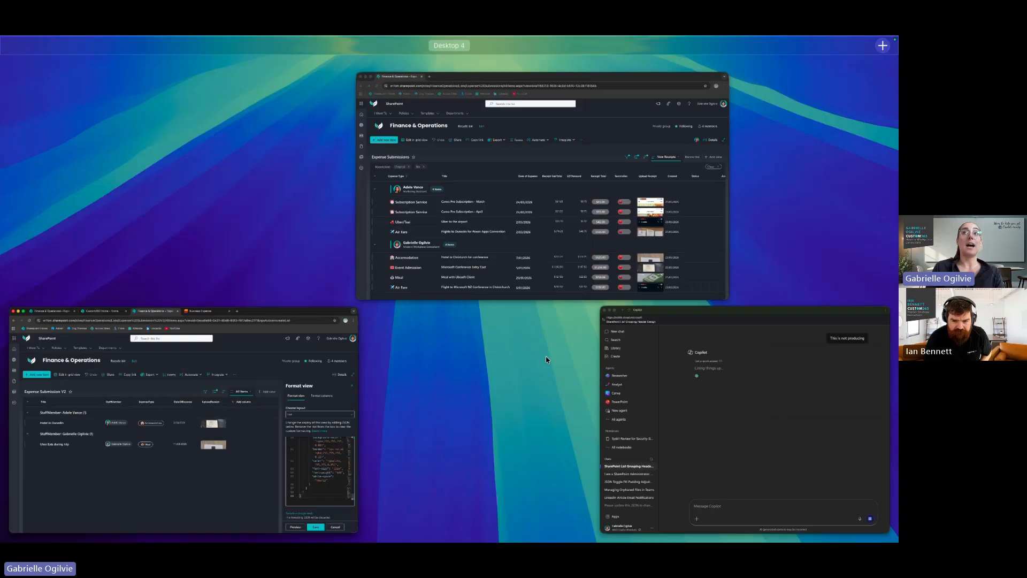
pyautogui.click(360, 293)
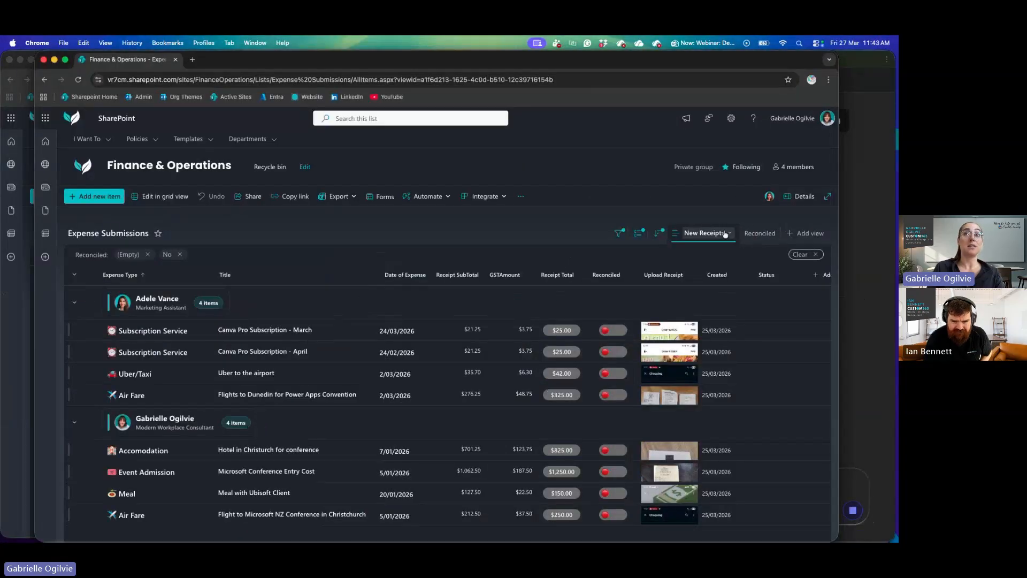
pyautogui.click(726, 234)
pyautogui.click(733, 369)
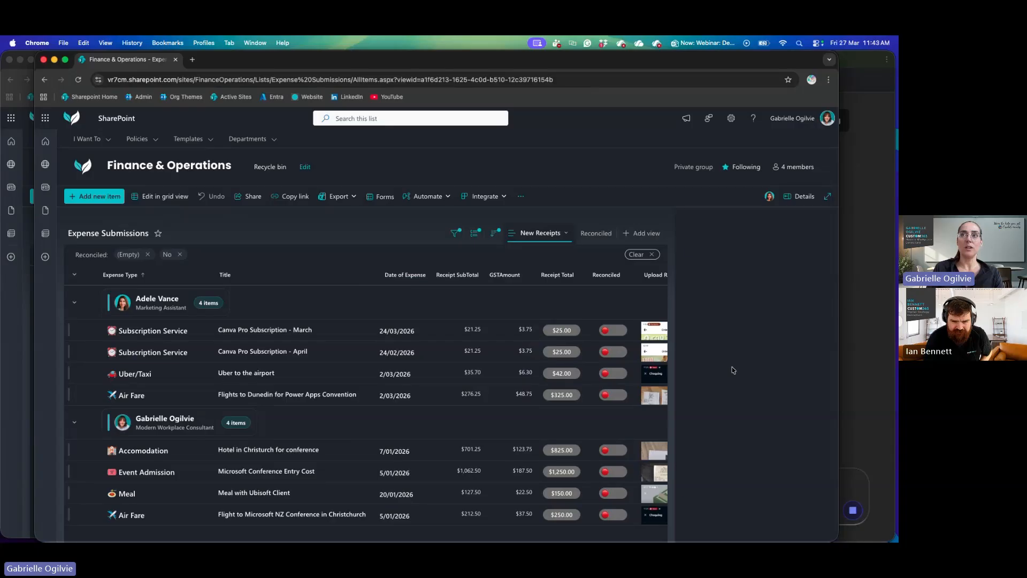
pyautogui.scroll(-20, 723, 401)
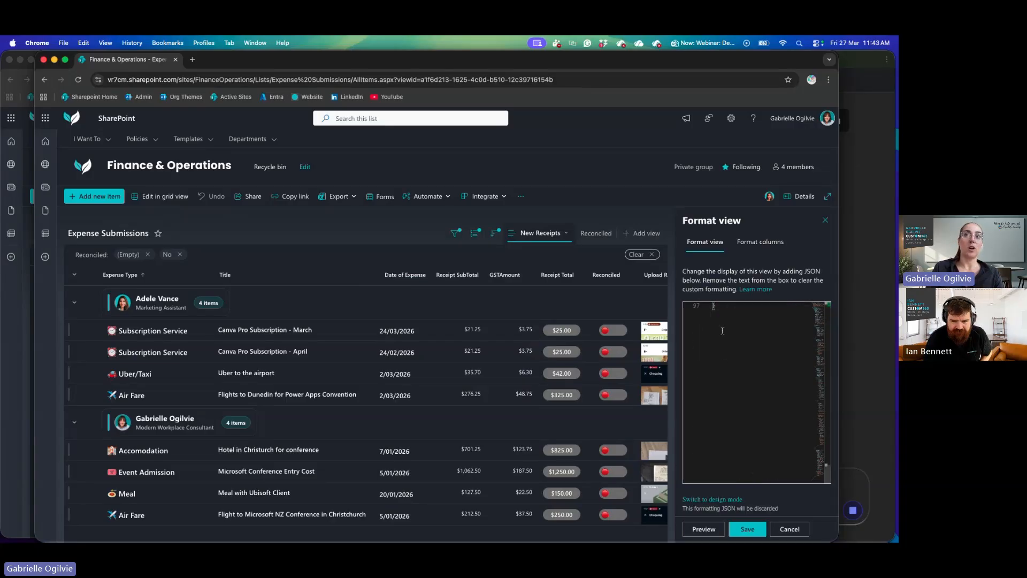
pyautogui.moveTo(718, 316); pyautogui.dragTo(690, 277)
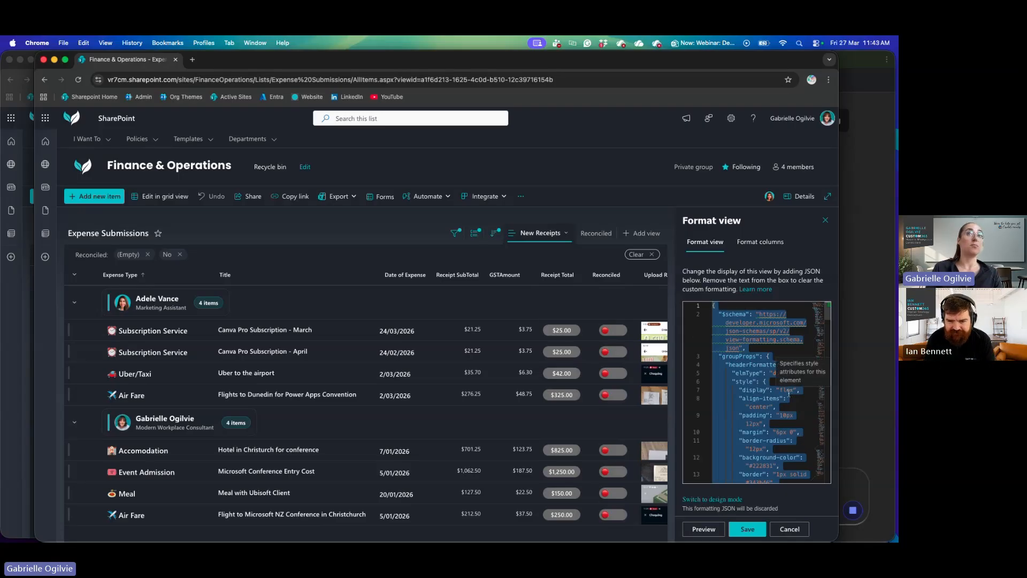
# Step: Replace the All Items view's formatting JSON in Expense Submission V2 with the JSON copied from the New Receipts view
pyautogui.click(879, 374)
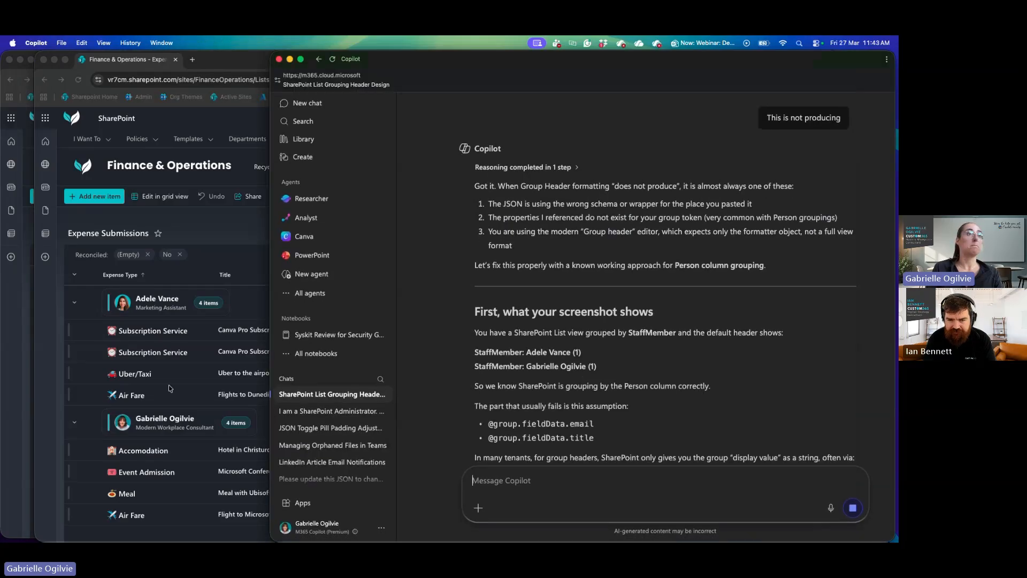
pyautogui.click(27, 367)
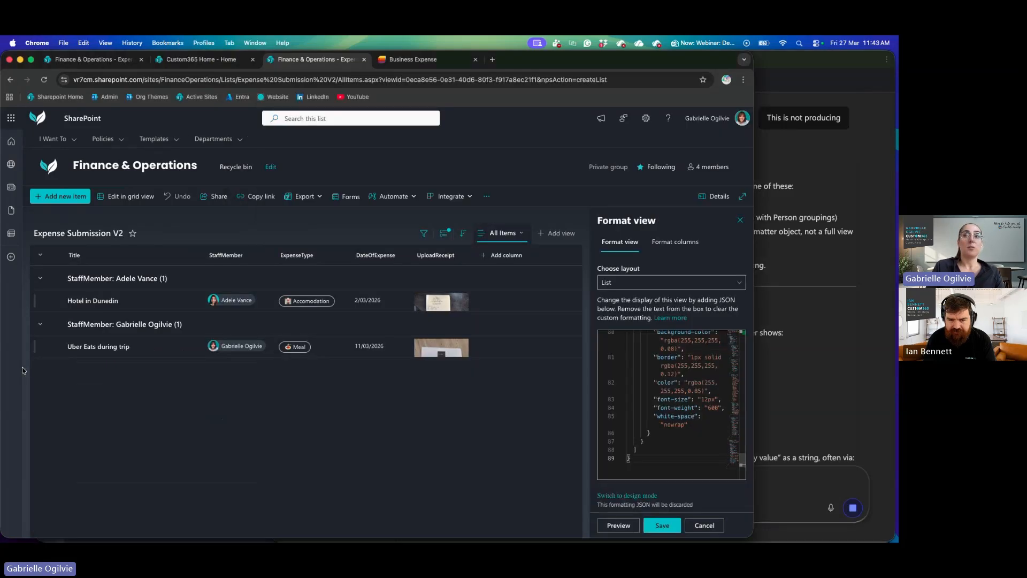
pyautogui.click(615, 333)
pyautogui.press('super+a')
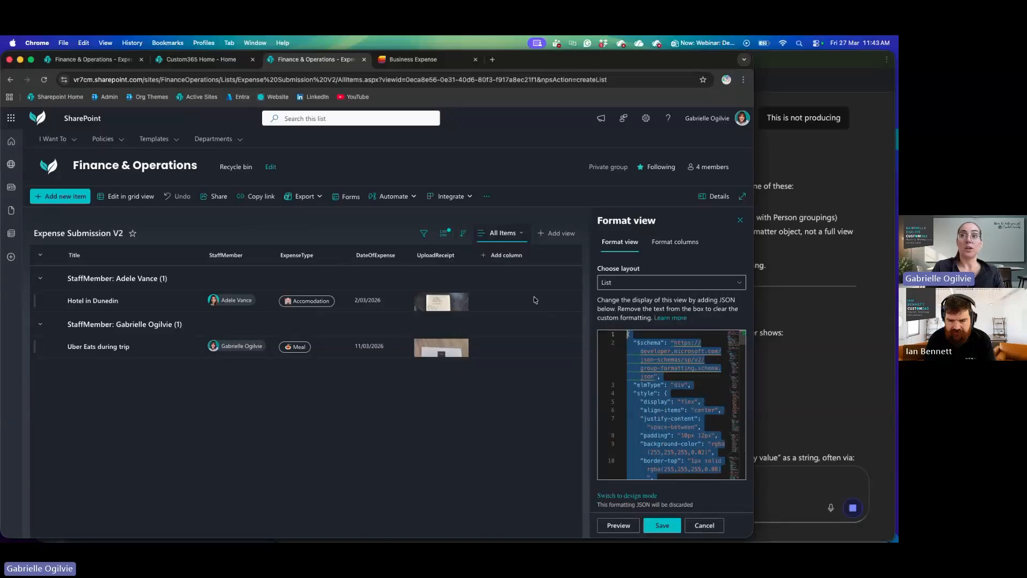
pyautogui.press('super+v')
# Step: Search the pasted view formatting JSON for "Staff"
pyautogui.scroll(10, 702, 413)
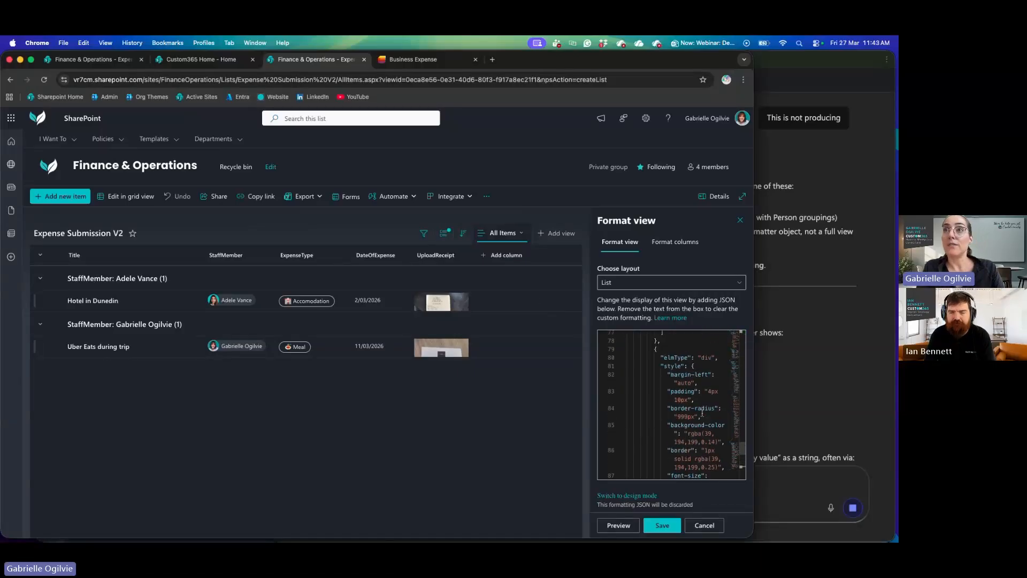
pyautogui.scroll(5, 703, 412)
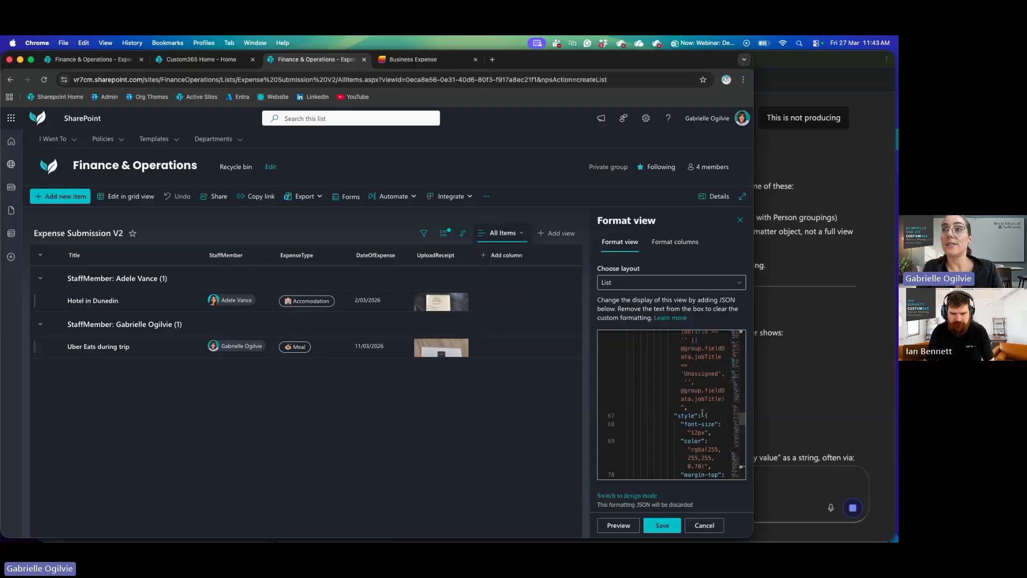
pyautogui.press('super+f')
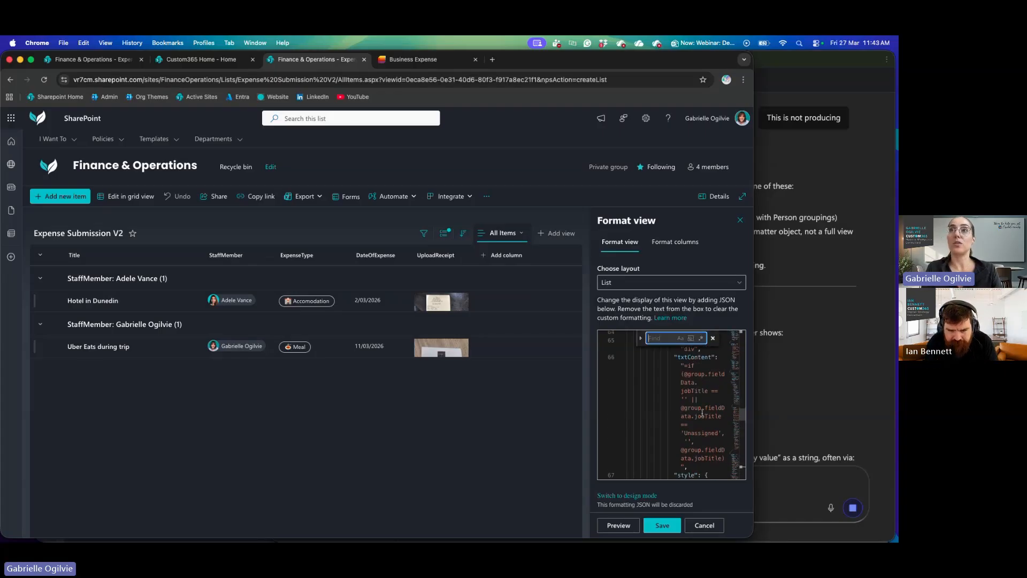
pyautogui.write('Staff')
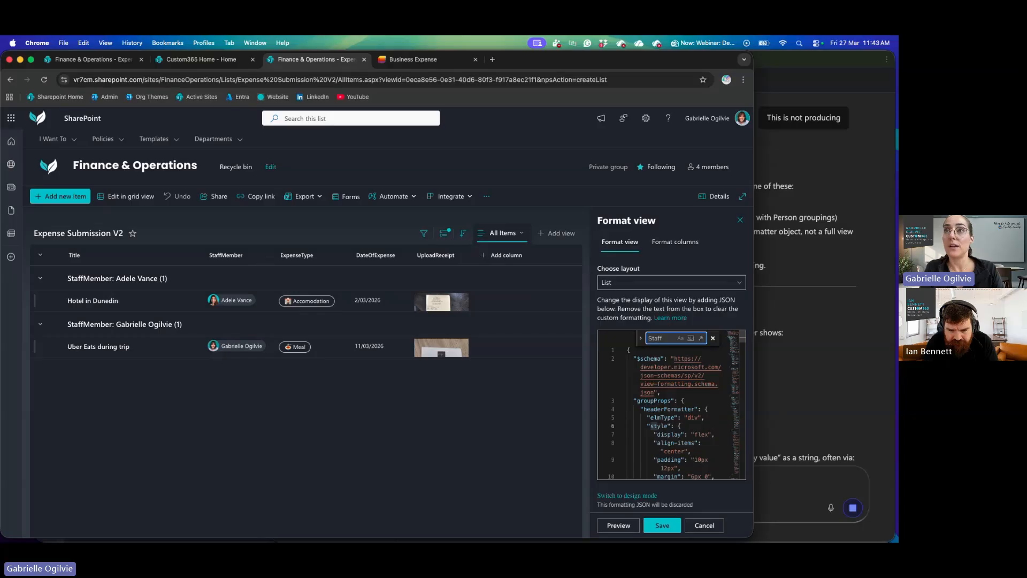
# Step: Look for "StaffMember" in the pasted view formatting JSON, and preview the group header formatting on the All Items view
pyautogui.write('Member')
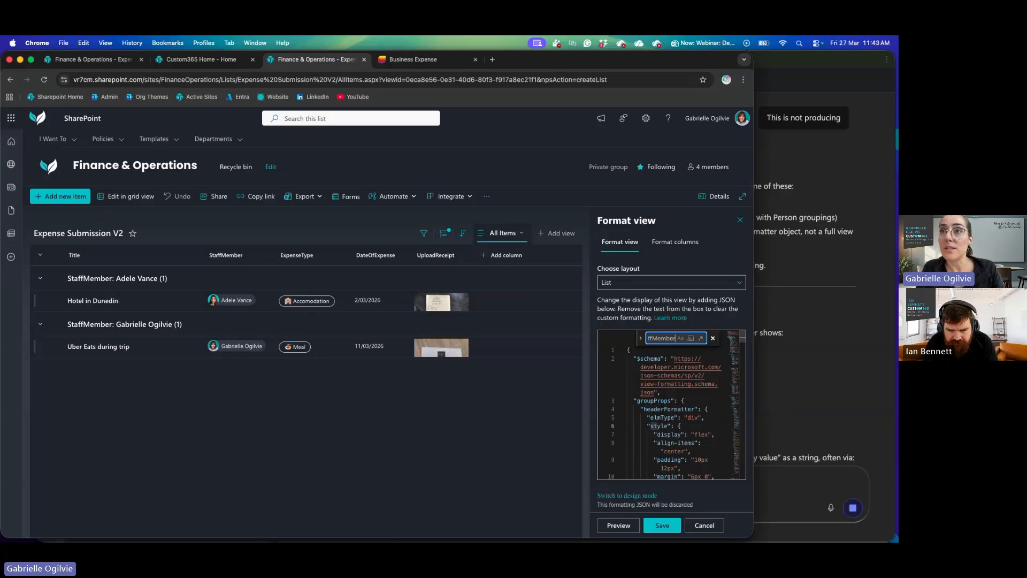
pyautogui.scroll(-5, 698, 464)
pyautogui.scroll(-4, 698, 465)
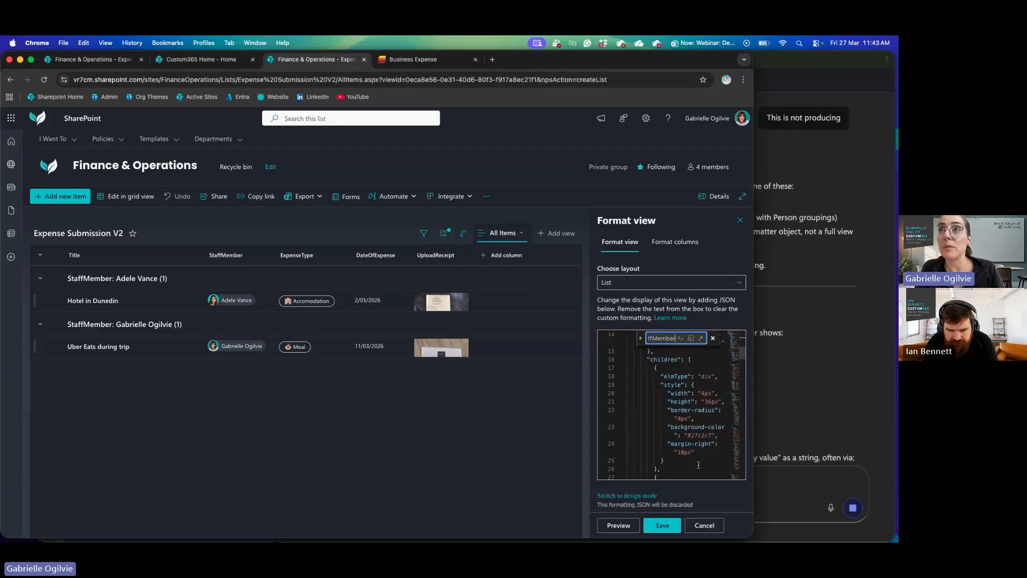
pyautogui.click(712, 338)
pyautogui.scroll(-4, 688, 427)
pyautogui.scroll(-2, 688, 427)
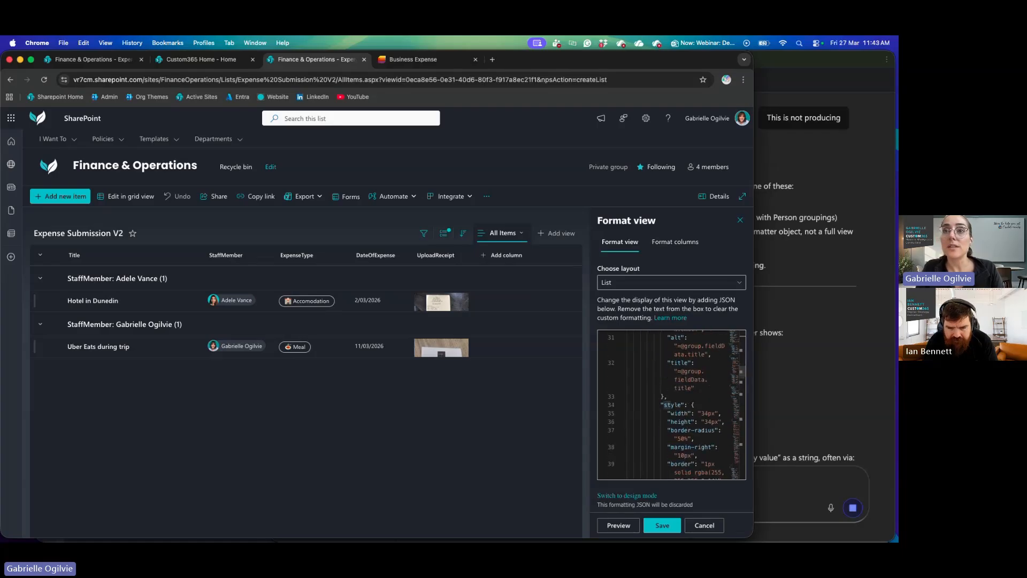
pyautogui.click(620, 526)
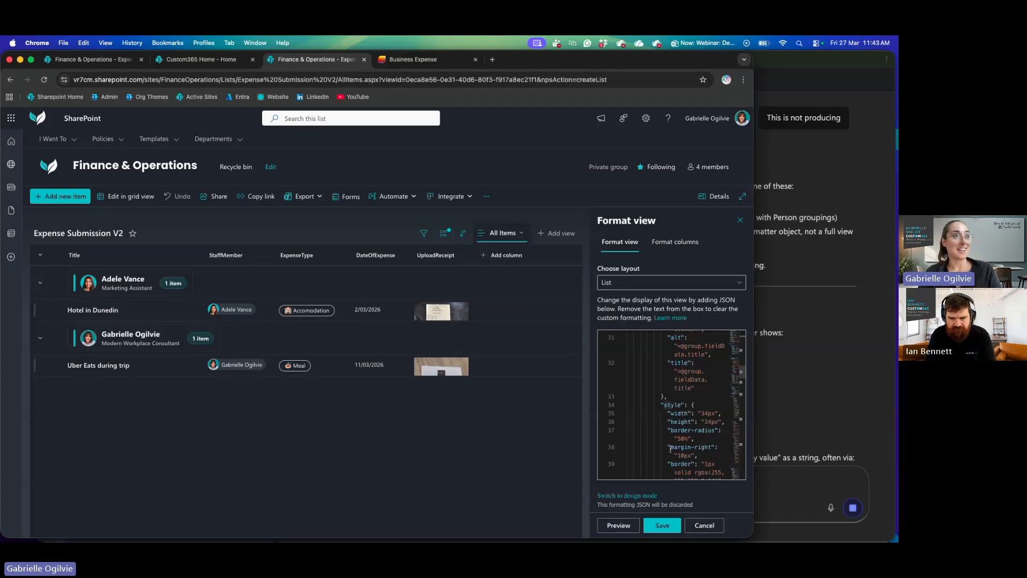
pyautogui.scroll(2, 670, 448)
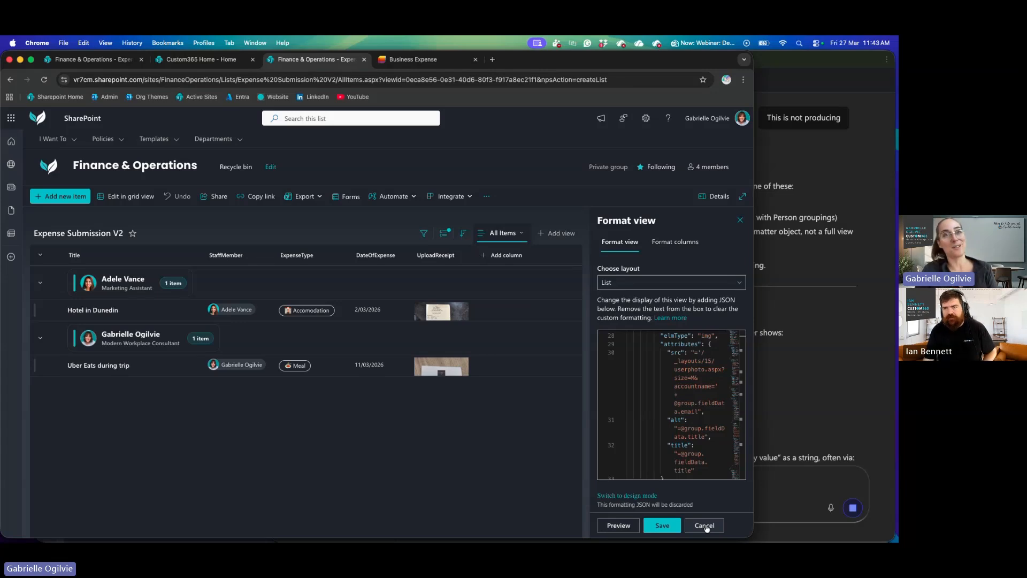
# Step: Switch to the Expense Submissions list, cancel its view formatting, and copy the full formatting JSON of its Reconciled column
pyautogui.hotkey('ctrl', 'Up')
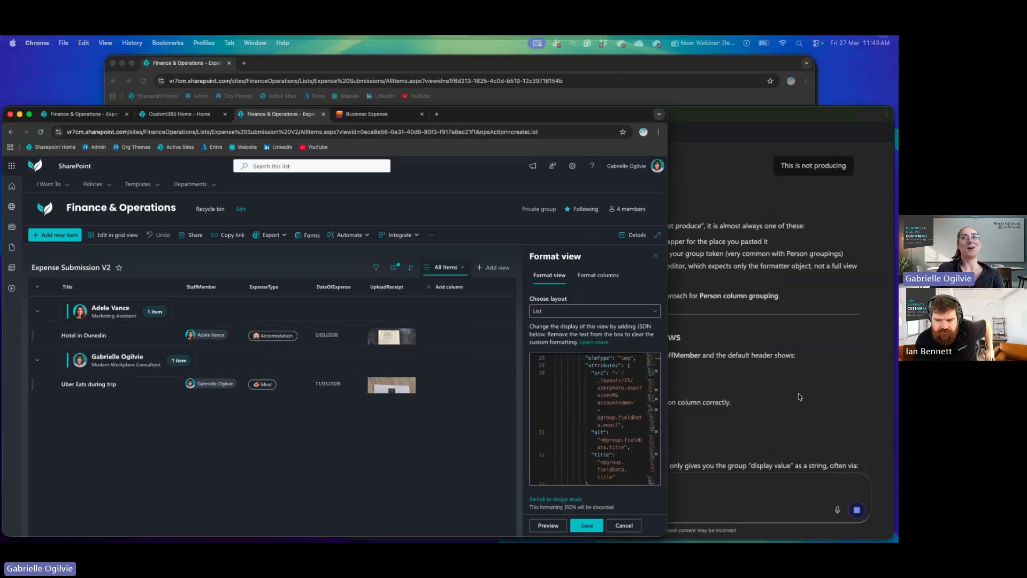
pyautogui.click(707, 250)
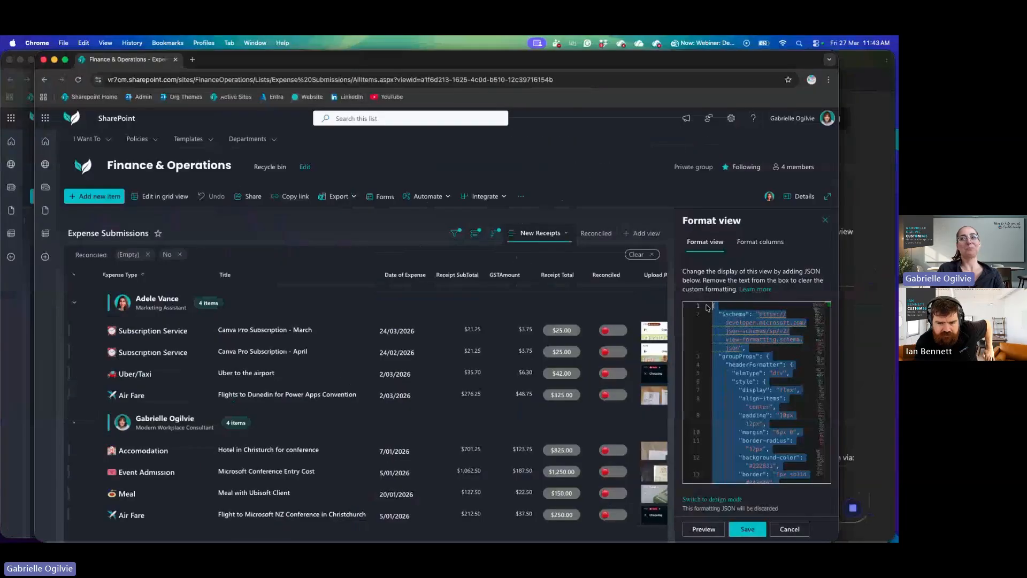
pyautogui.click(786, 529)
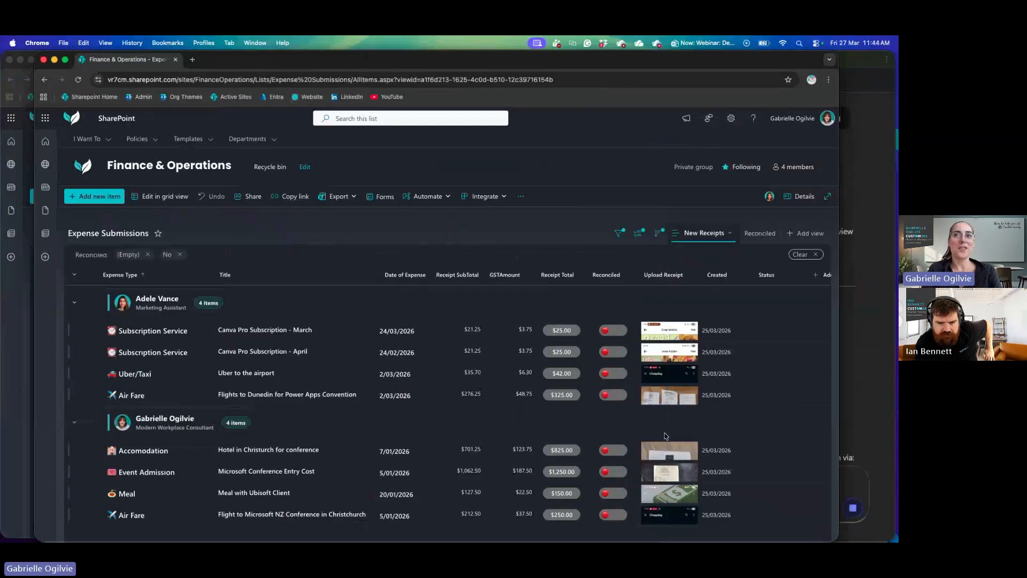
pyautogui.click(613, 278)
pyautogui.moveTo(619, 362)
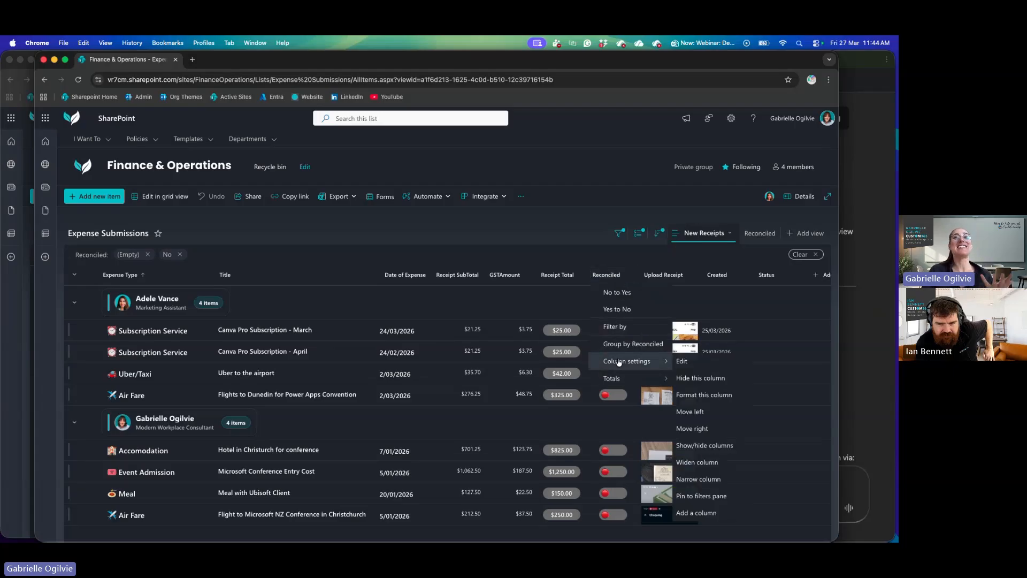
pyautogui.click(695, 394)
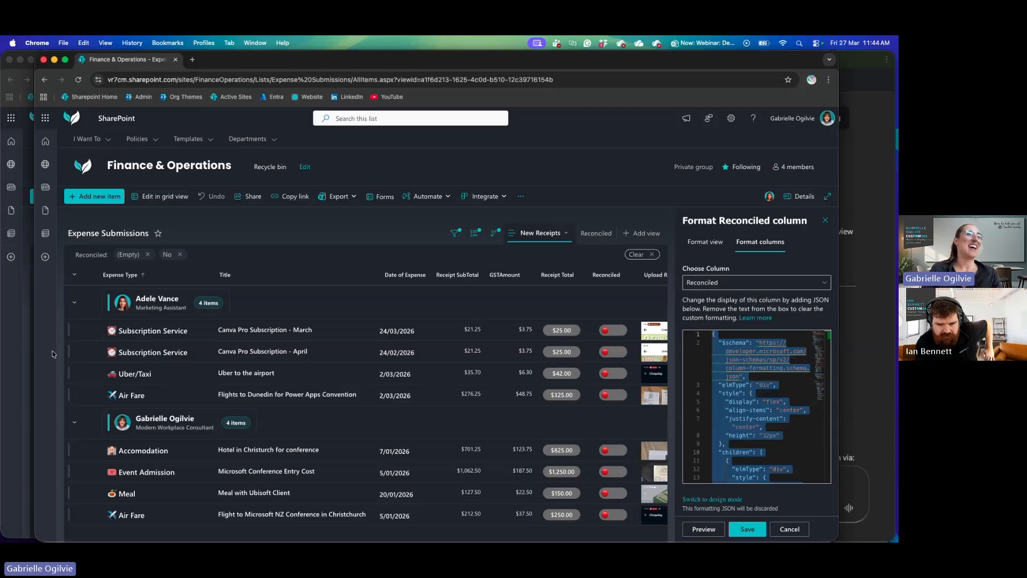
# Step: Return to Expense Submission V2 and create a Yes/No column named "Reconciled" with the default value No
pyautogui.click(24, 338)
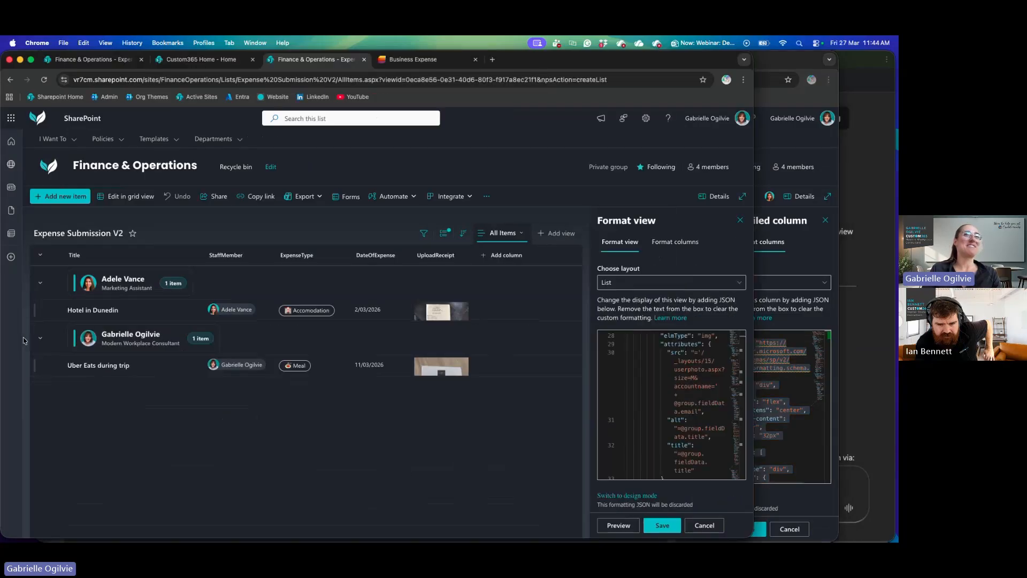
pyautogui.click(523, 257)
pyautogui.click(739, 220)
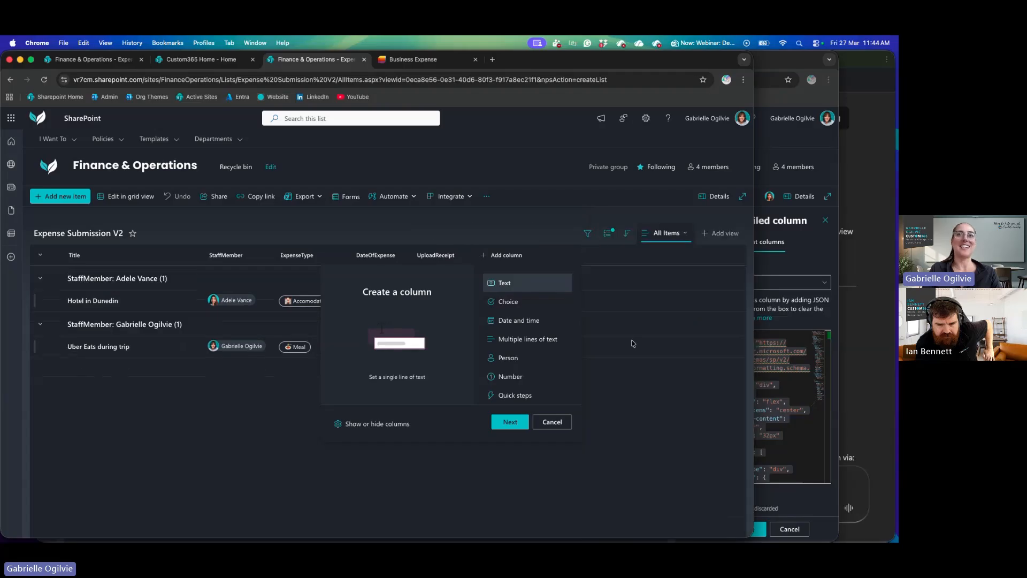
pyautogui.scroll(-3, 518, 374)
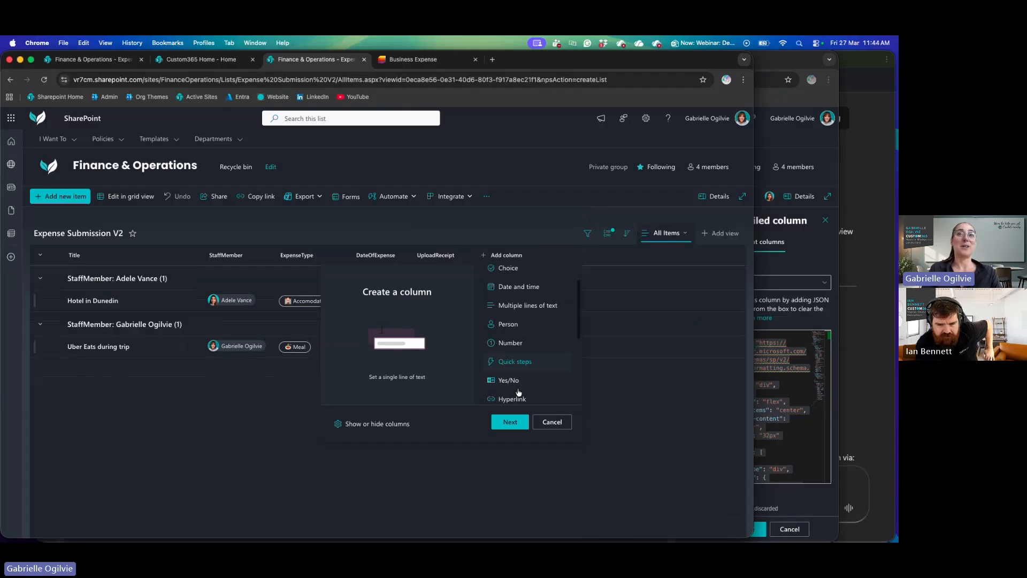
pyautogui.click(510, 348)
pyautogui.click(513, 421)
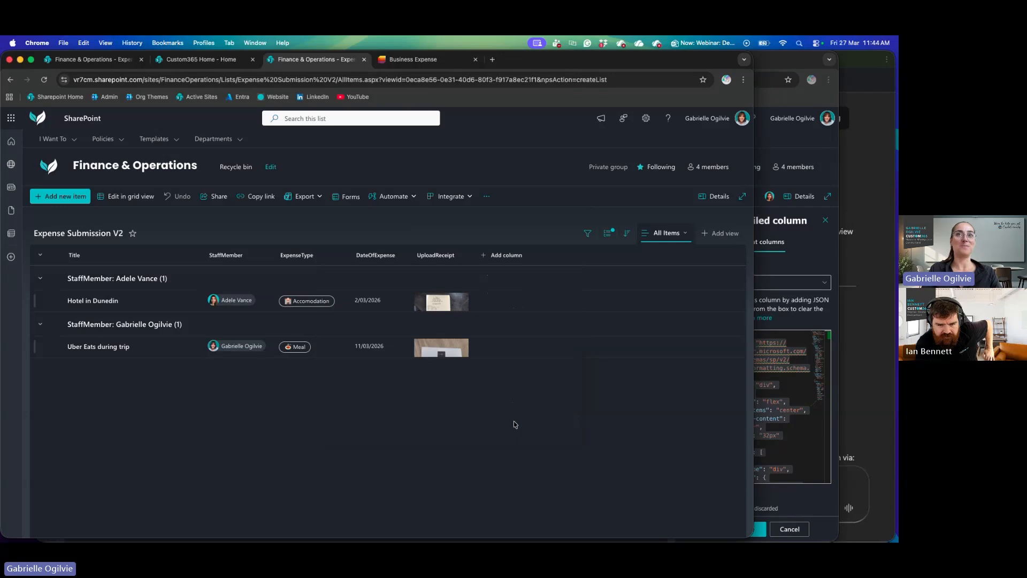
pyautogui.write('Re')
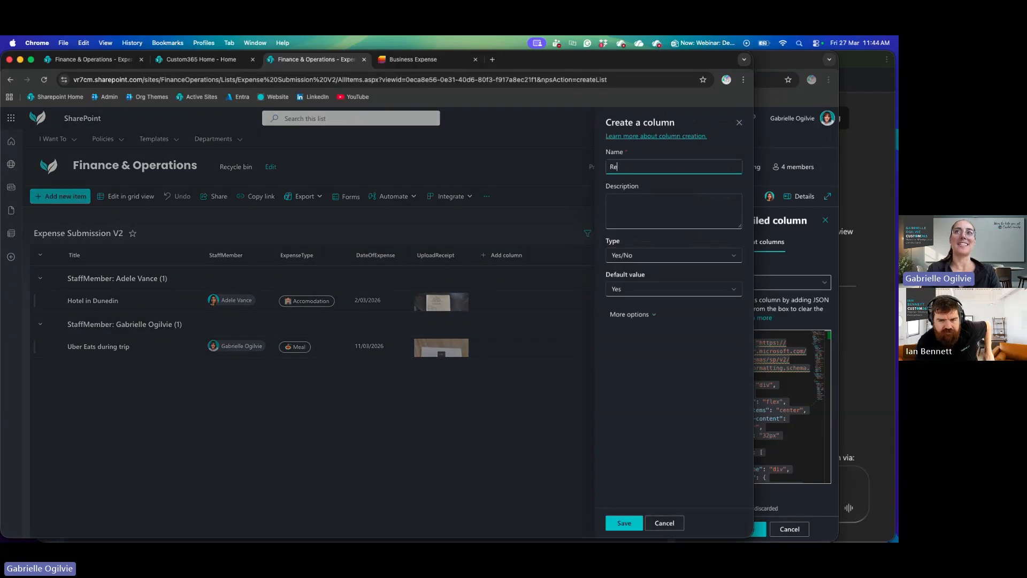
pyautogui.write('conciled')
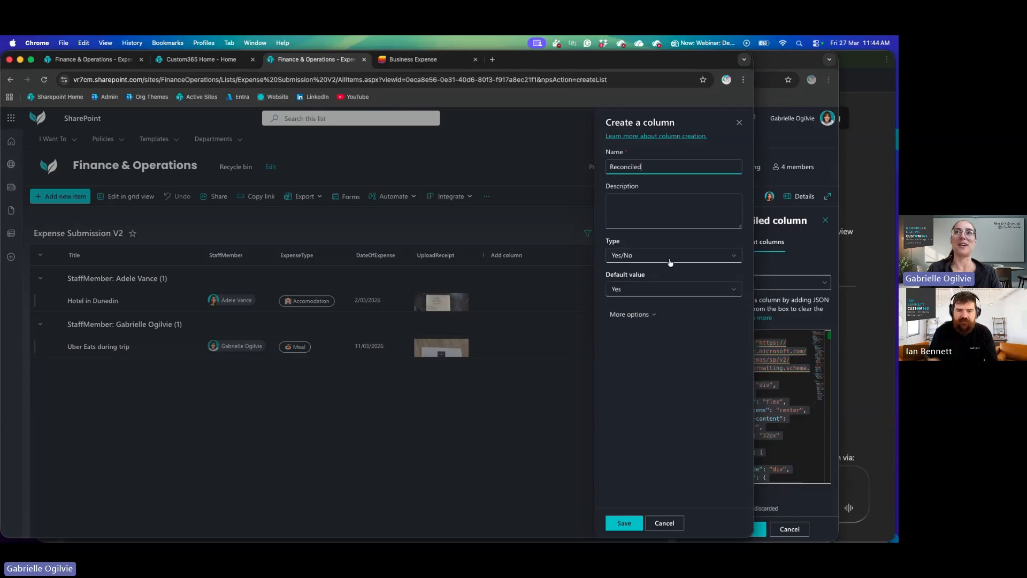
pyautogui.click(633, 292)
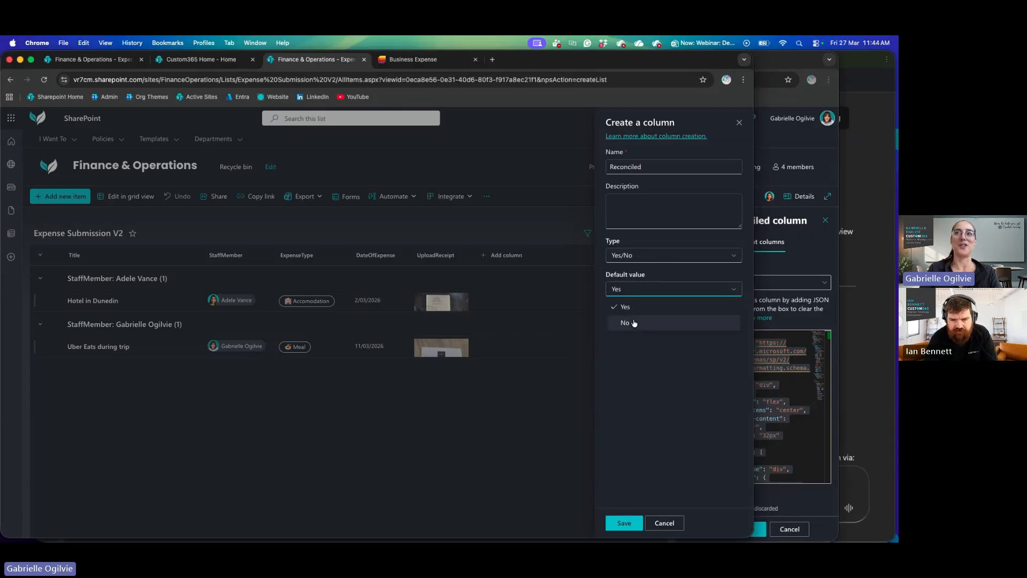
pyautogui.click(633, 321)
pyautogui.click(623, 522)
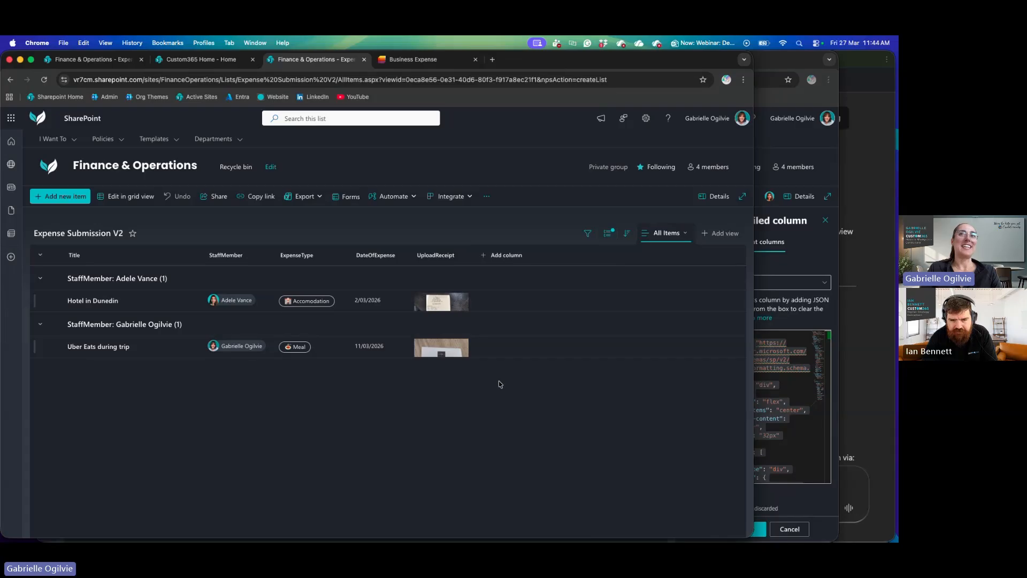
# Step: Replace the new Reconciled column's formatting JSON with the copied JSON, save it, and toggle Hotel in Dunedin's Reconciled value on and off
pyautogui.click(543, 255)
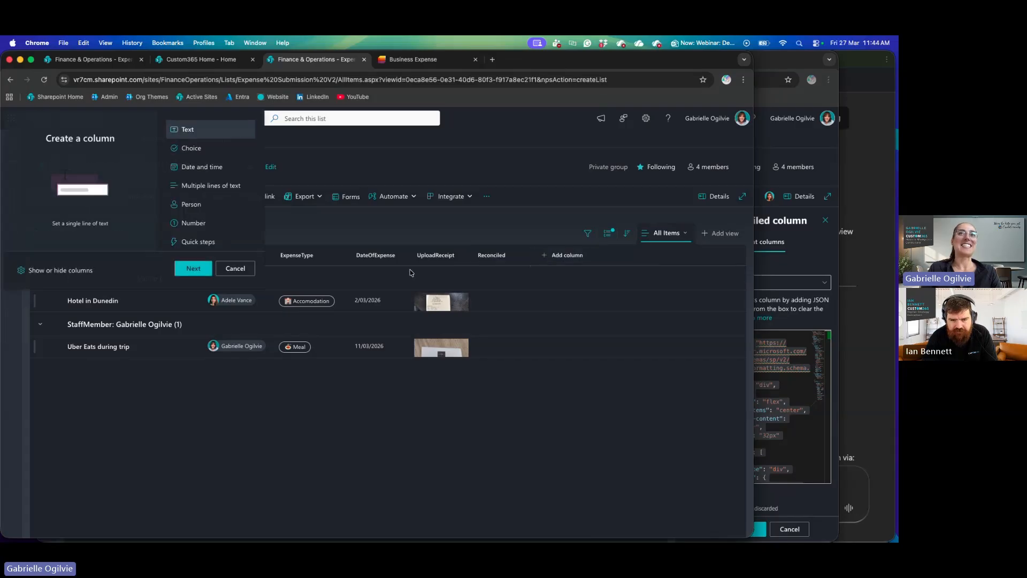
pyautogui.click(492, 255)
pyautogui.moveTo(535, 341)
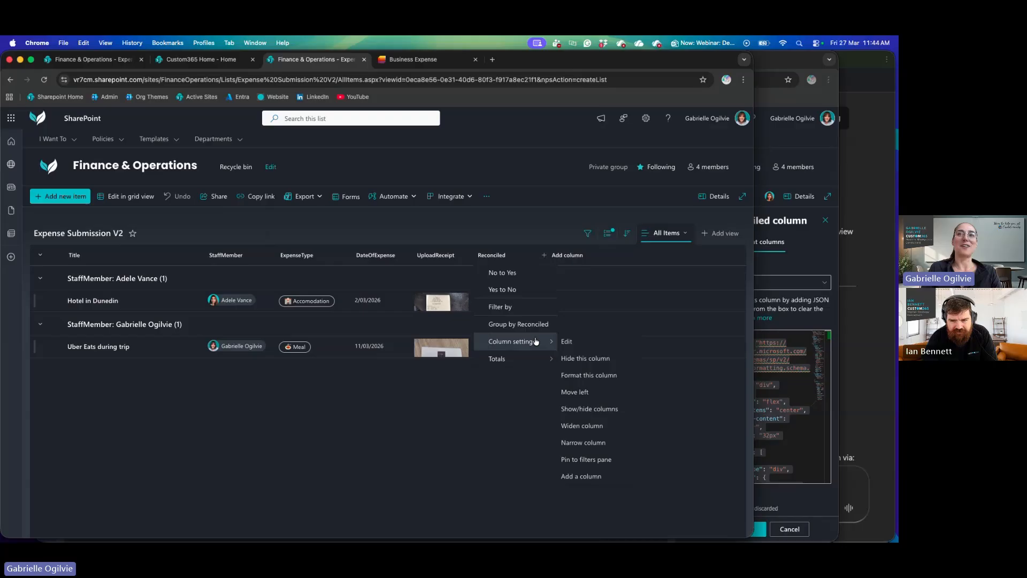
pyautogui.click(589, 375)
pyautogui.click(623, 497)
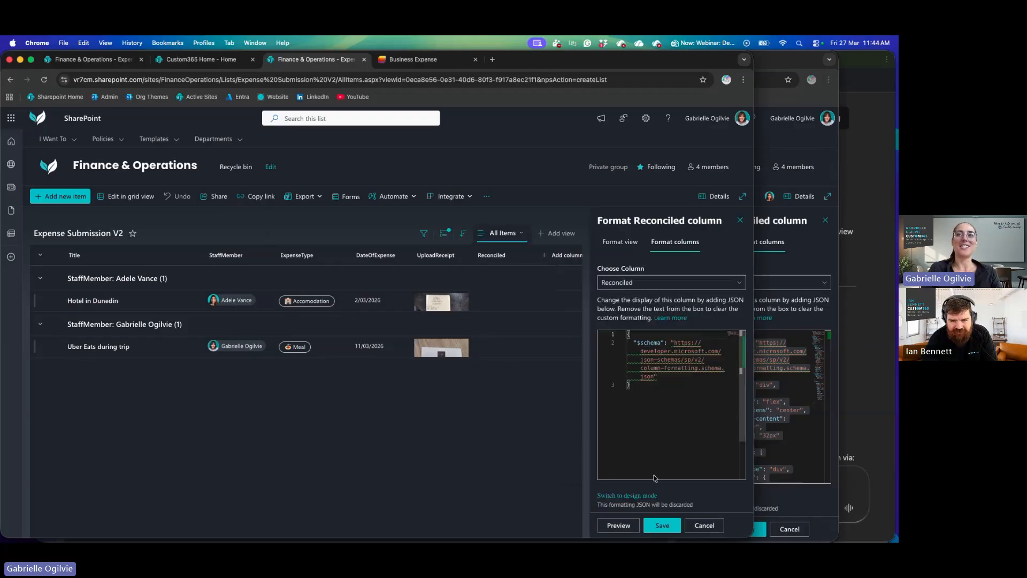
pyautogui.press('super+a')
pyautogui.press('super+v')
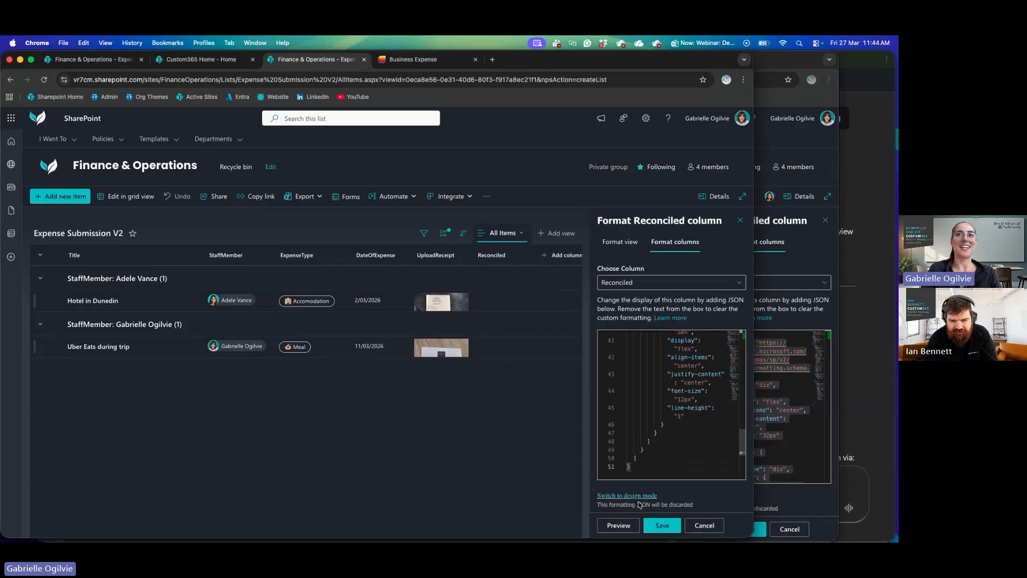
pyautogui.click(619, 525)
pyautogui.click(662, 525)
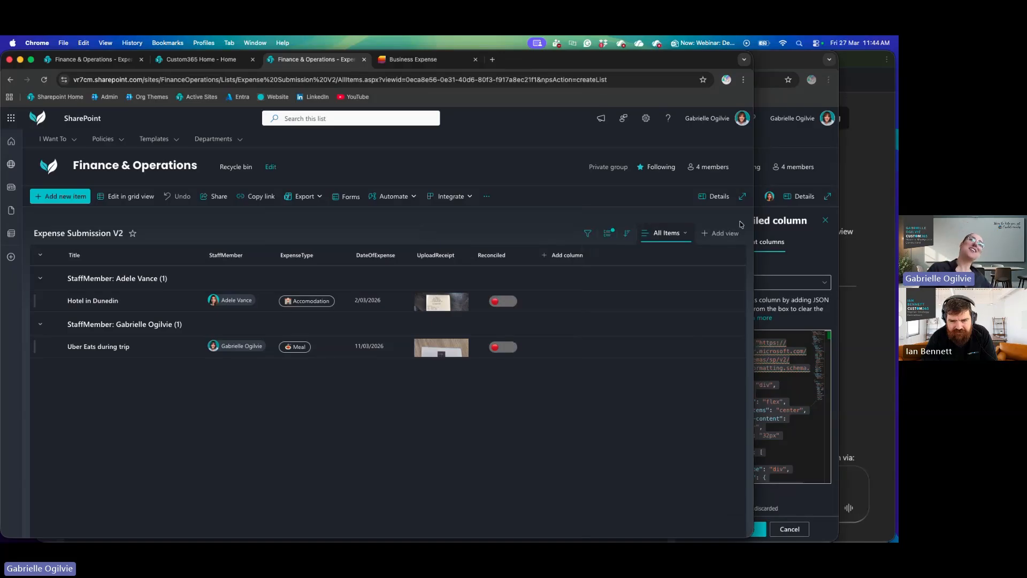
pyautogui.click(496, 302)
pyautogui.click(503, 303)
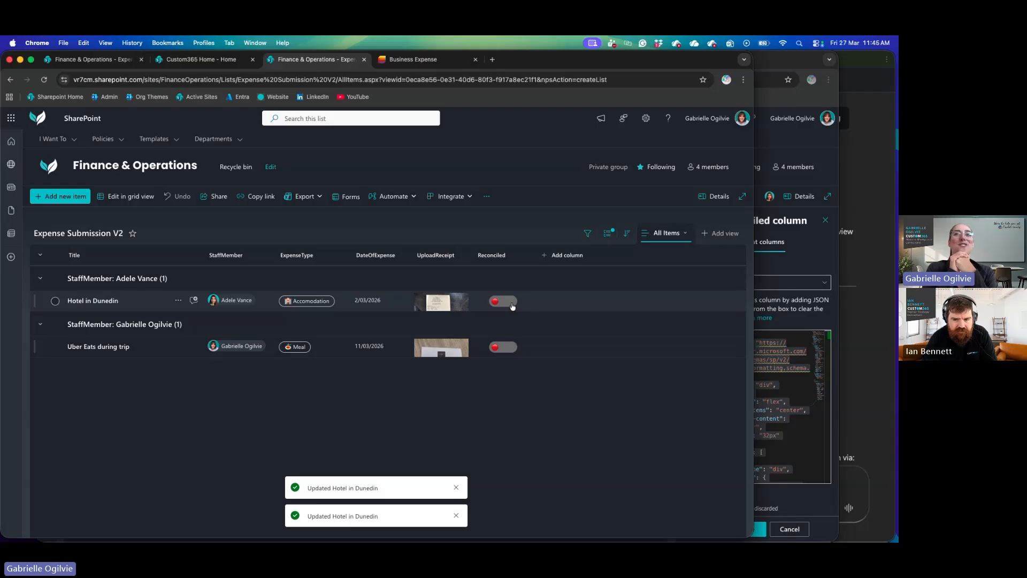
# Step: Switch to Expense Submissions, locate the $Reconciled reference in the Reconciled column's formatting JSON, and select the whole JSON
pyautogui.click(768, 417)
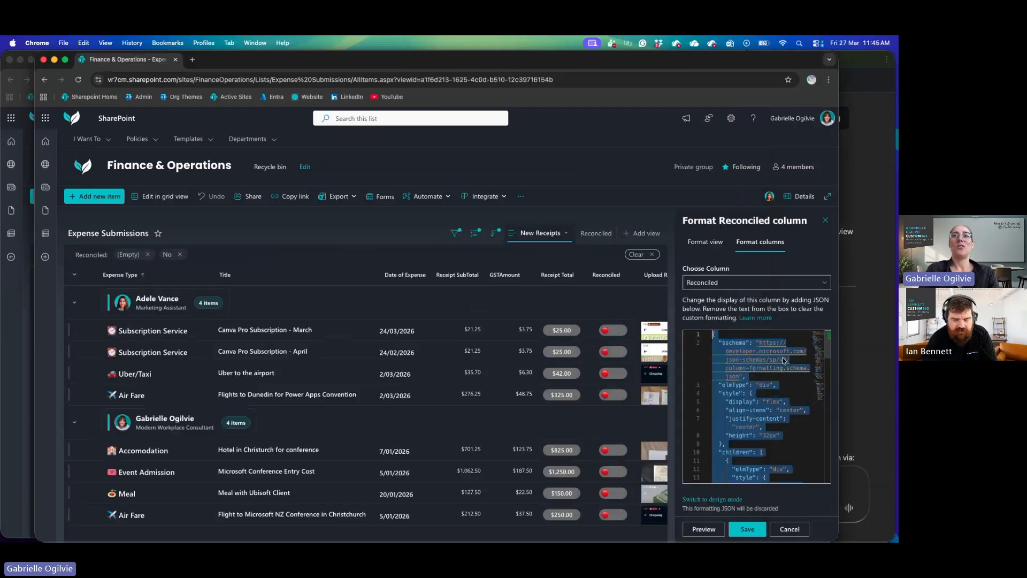
pyautogui.scroll(-5, 768, 421)
pyautogui.click(767, 421)
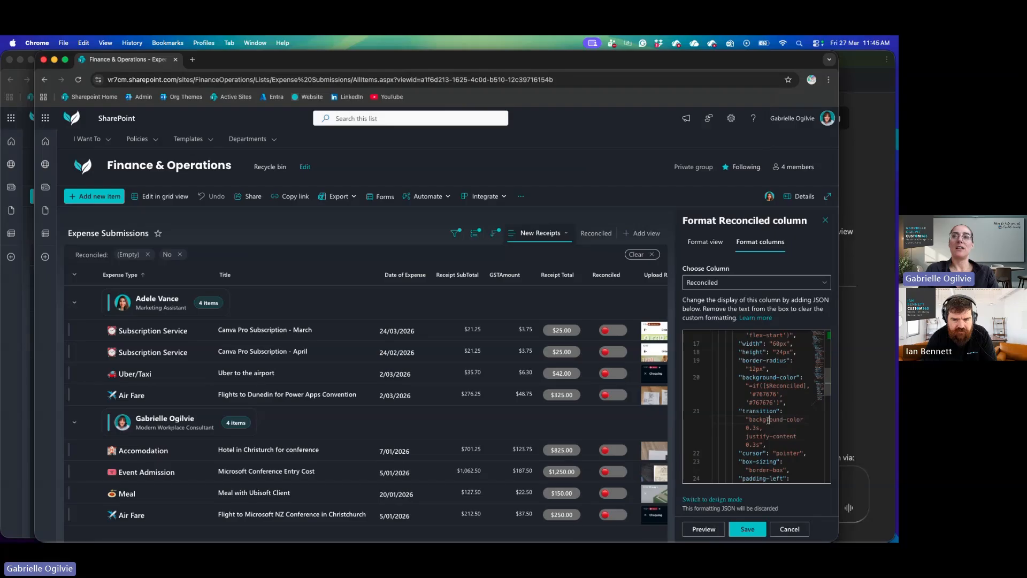
pyautogui.scroll(-1, 780, 382)
pyautogui.doubleClick(784, 380)
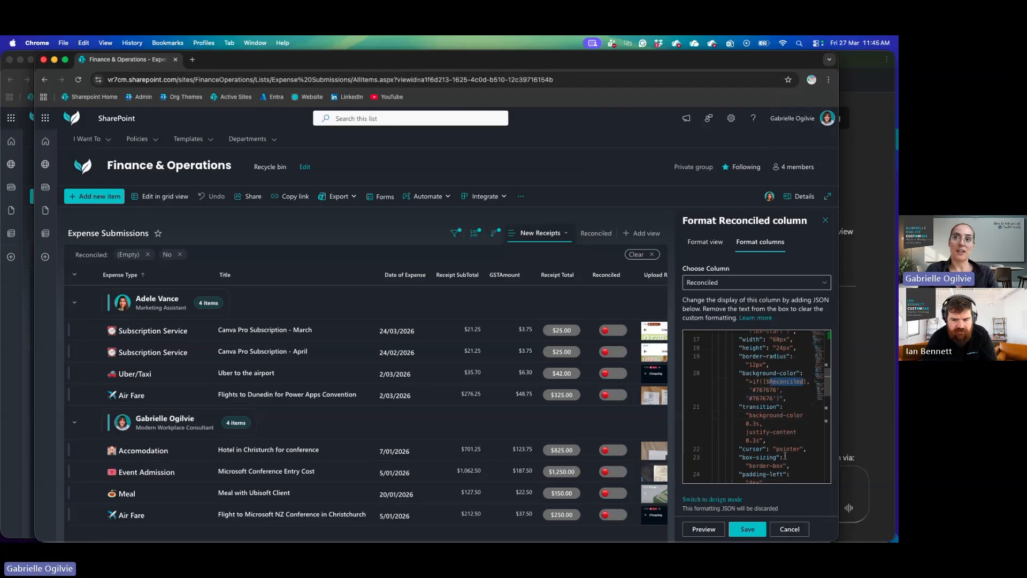
pyautogui.press('super+a')
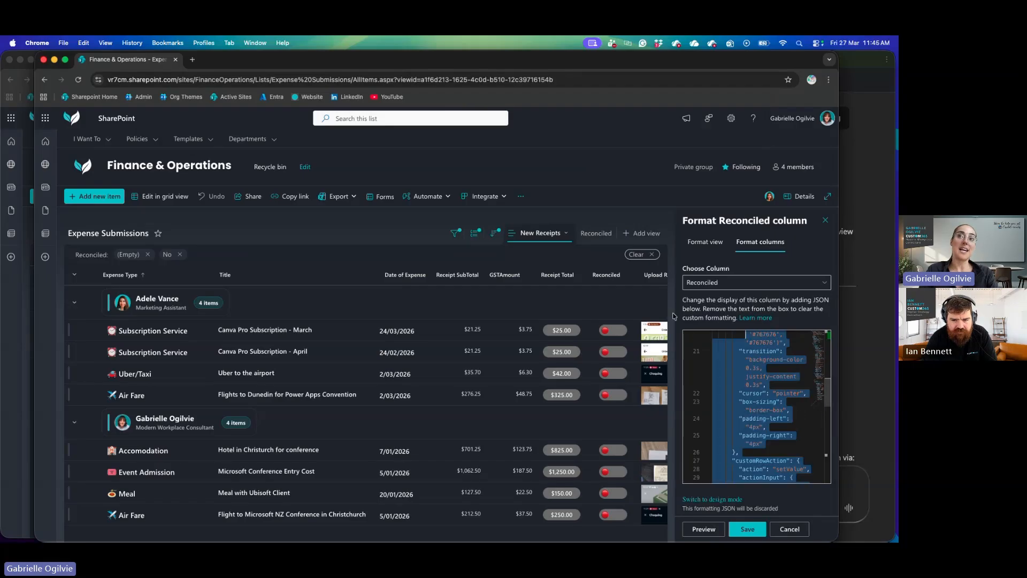
# Step: Switch to Copilot, ask it to update the column title from Reconciled to StaffMember in the copied formatting JSON, and return to the Expense Submission V2 list
pyautogui.press('super+Tab')
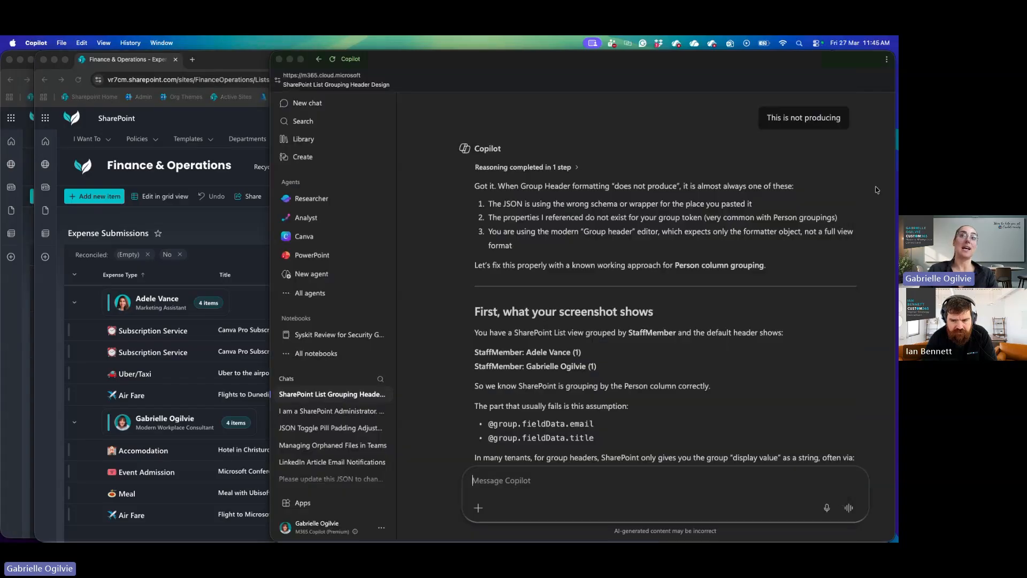
pyautogui.click(523, 480)
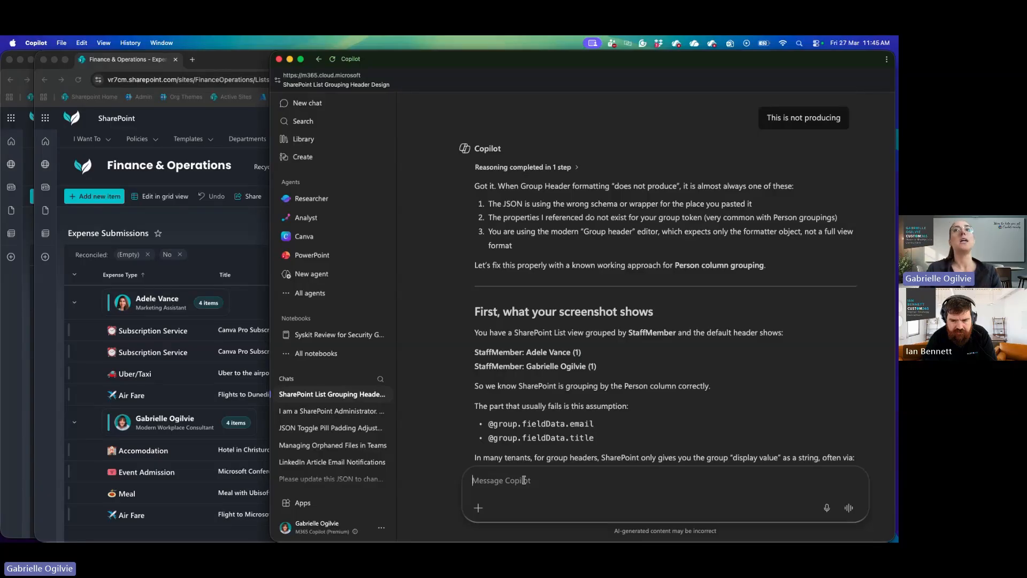
pyautogui.scroll(-15, 523, 480)
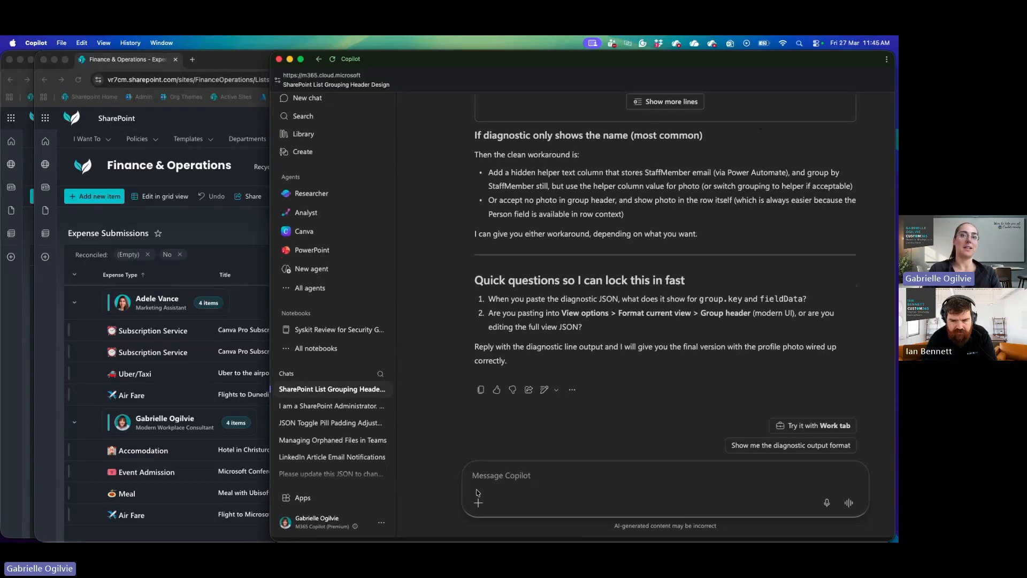
pyautogui.write('Can')
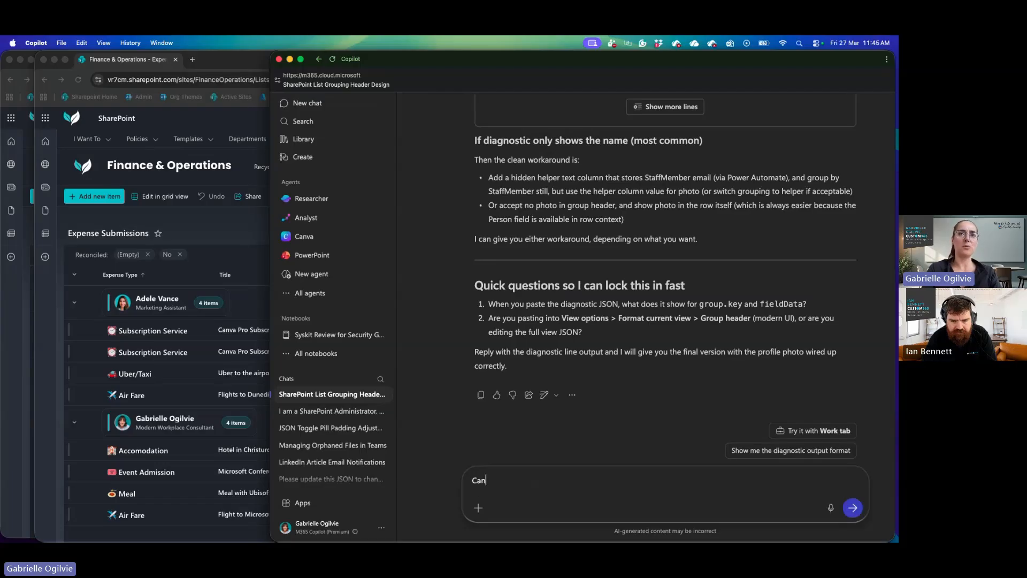
pyautogui.write(' you please update the ')
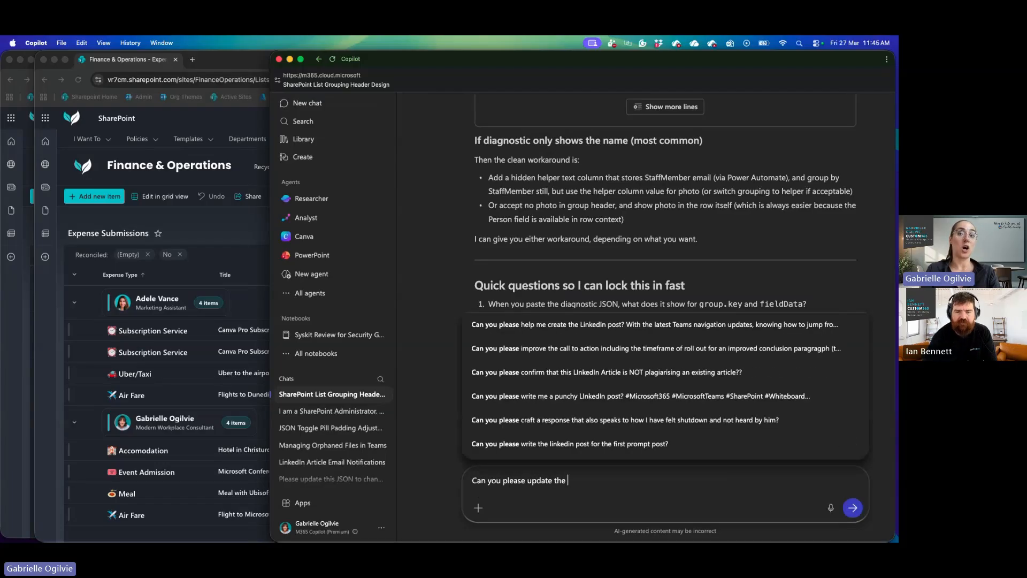
pyautogui.write('collumn title ')
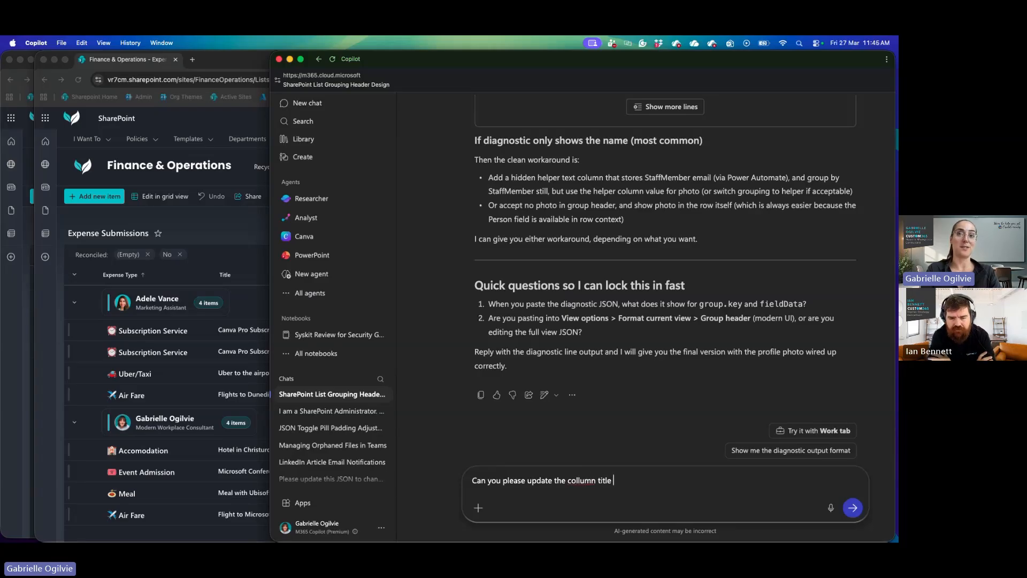
pyautogui.write('f')
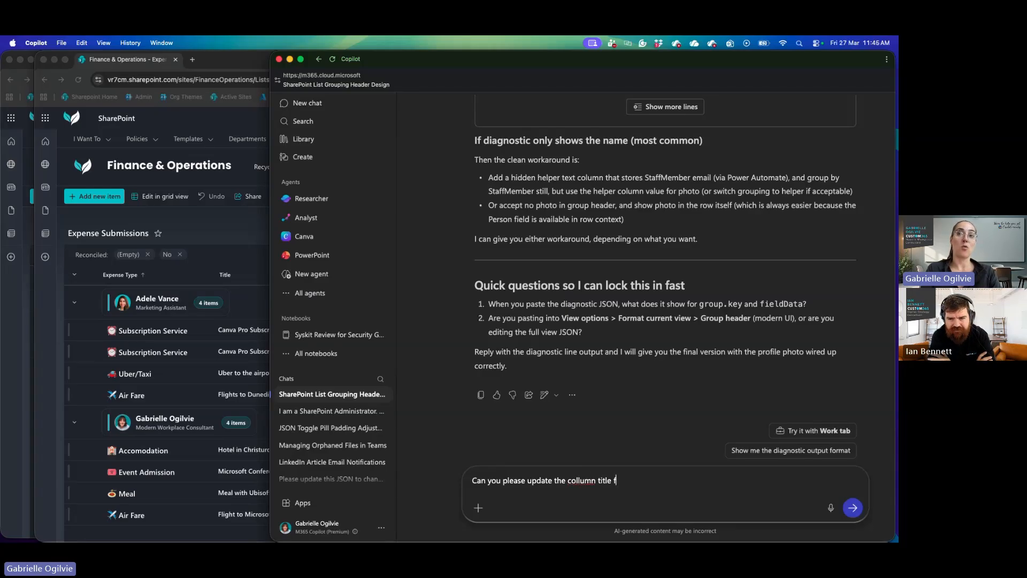
pyautogui.write('rom Red')
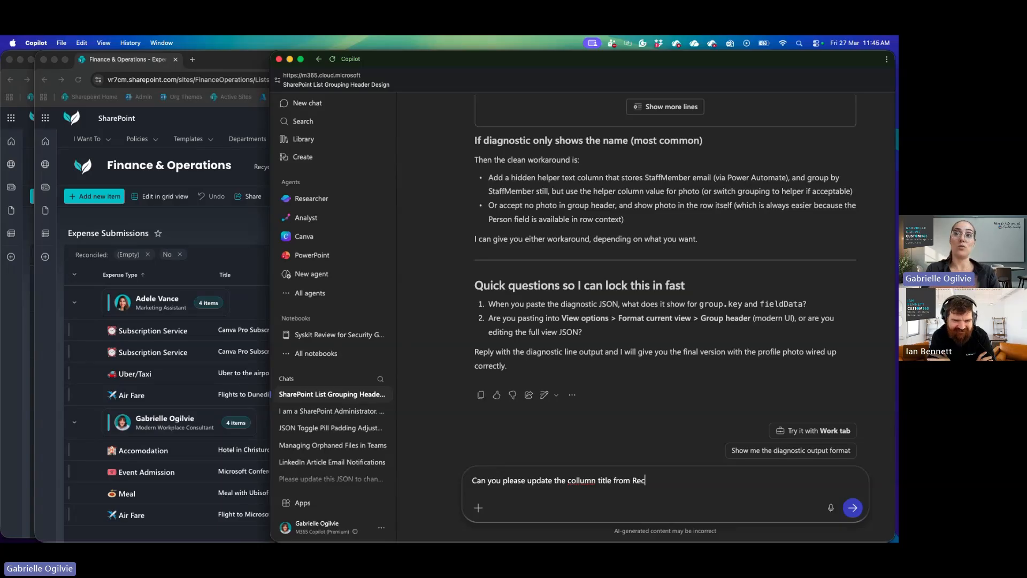
pyautogui.write('onciled to')
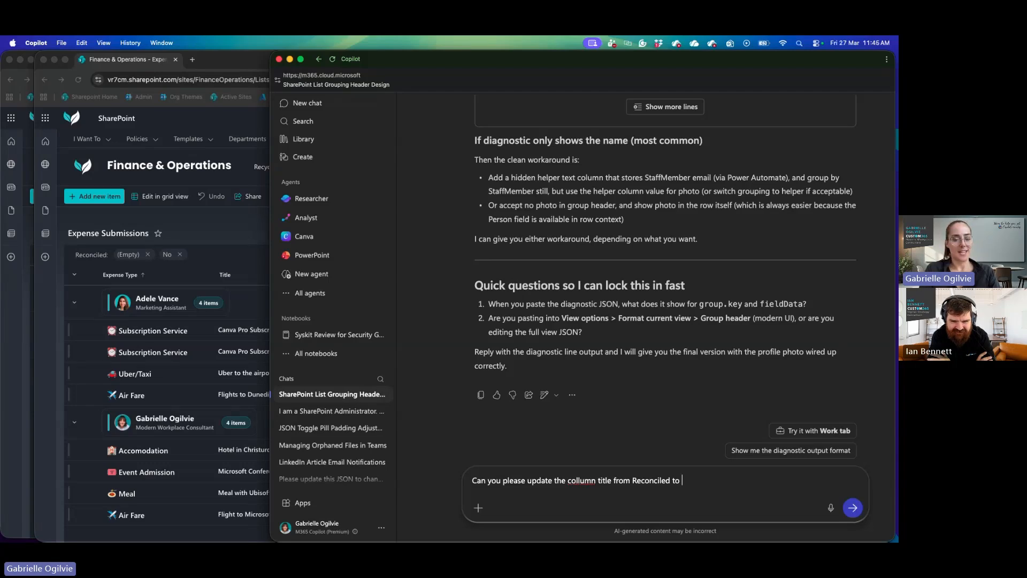
pyautogui.write('StaffMember:')
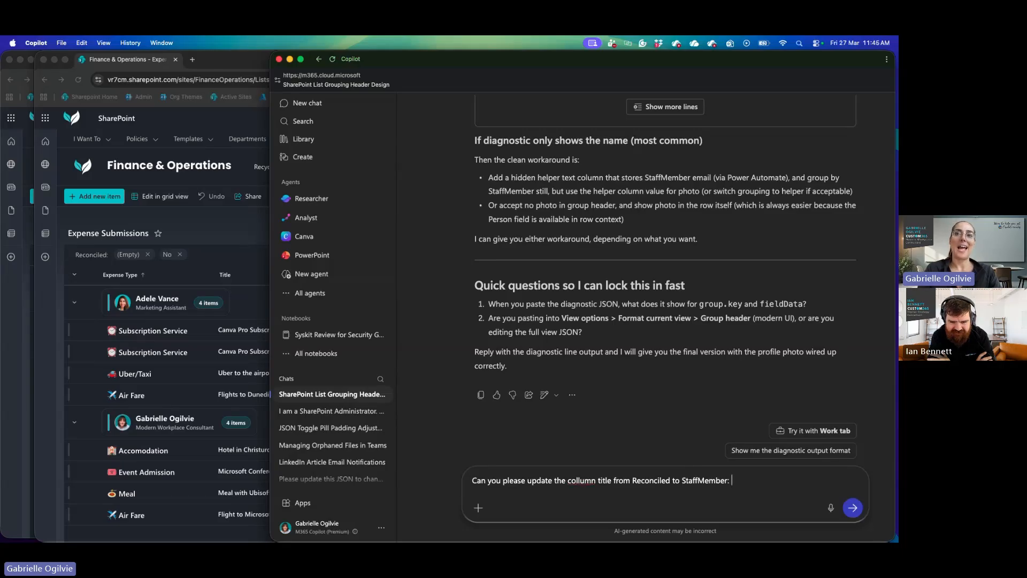
pyautogui.press('super+v')
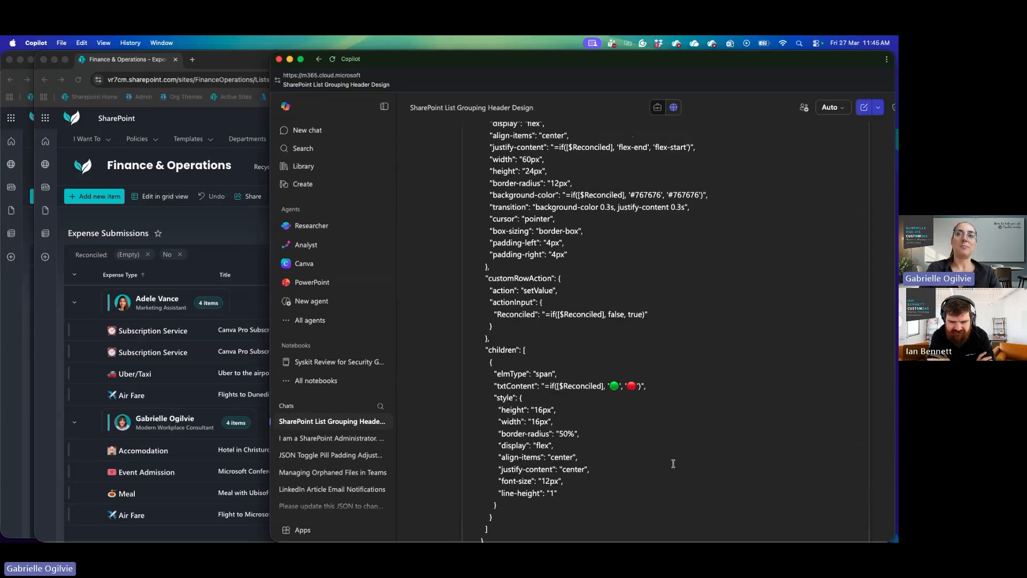
pyautogui.press('Return')
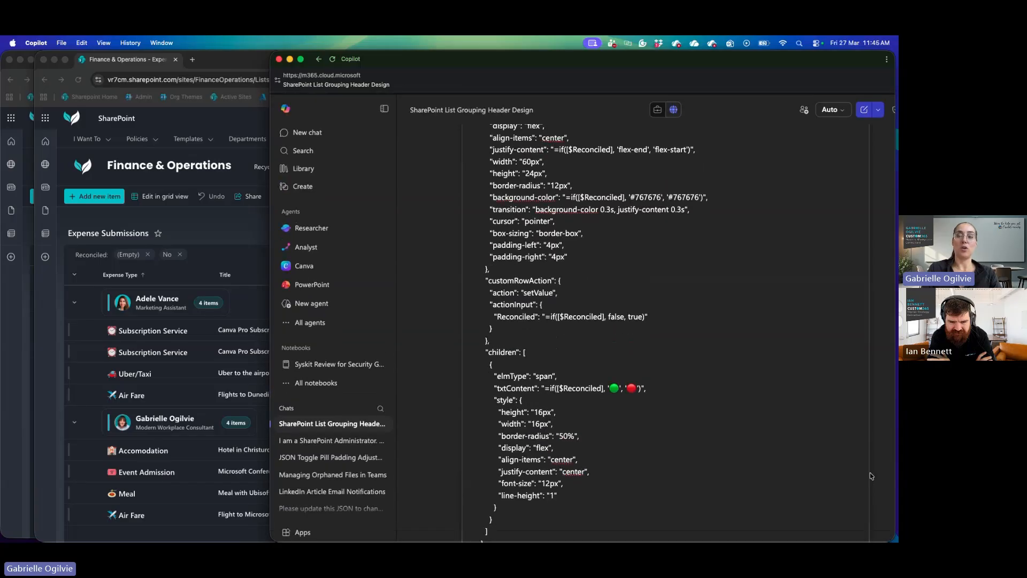
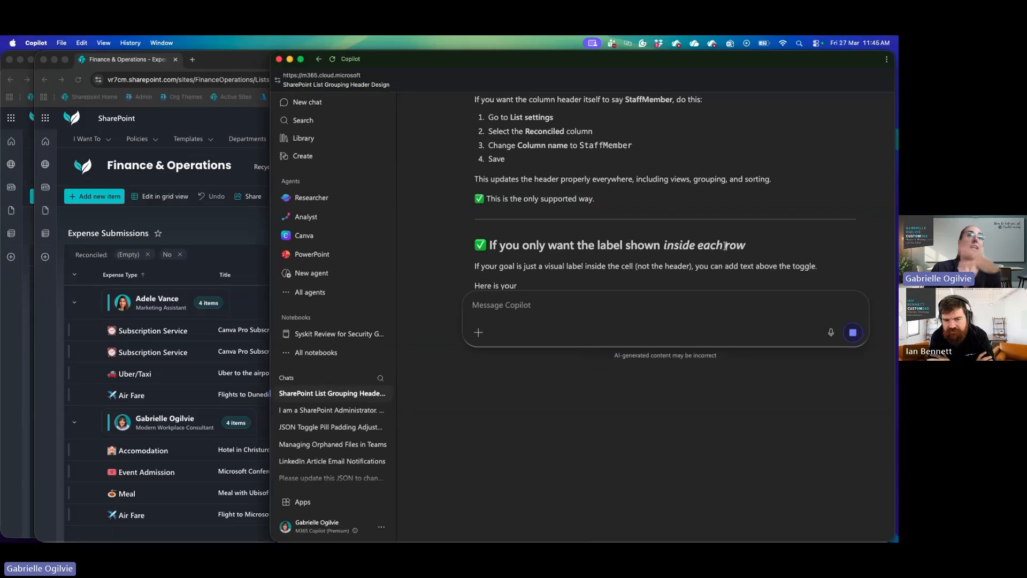
pyautogui.click(16, 324)
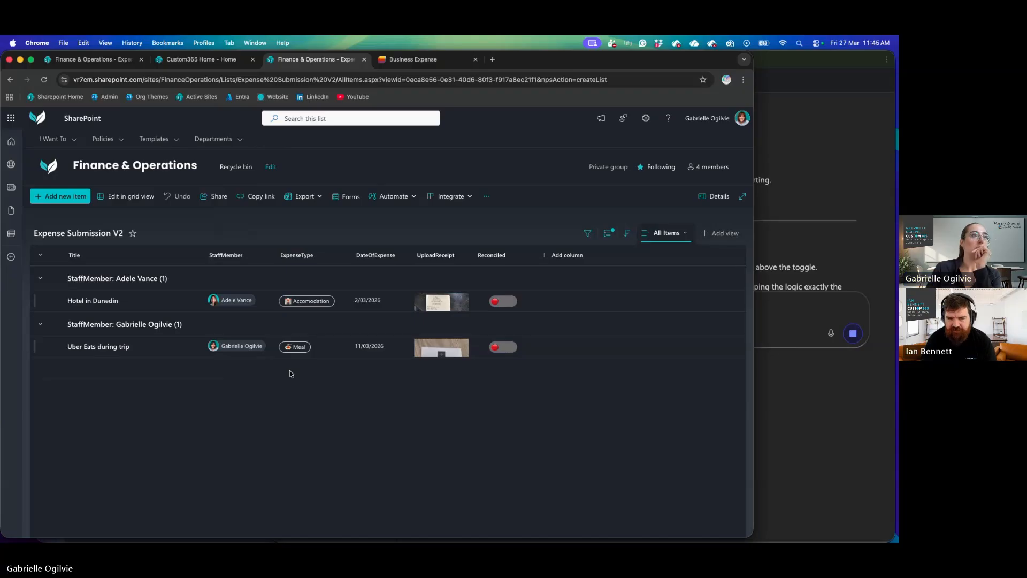
# Step: Reload the Expense Submission V2 list and check Copilot's answer about the StaffMember label in the chat window
pyautogui.click(43, 80)
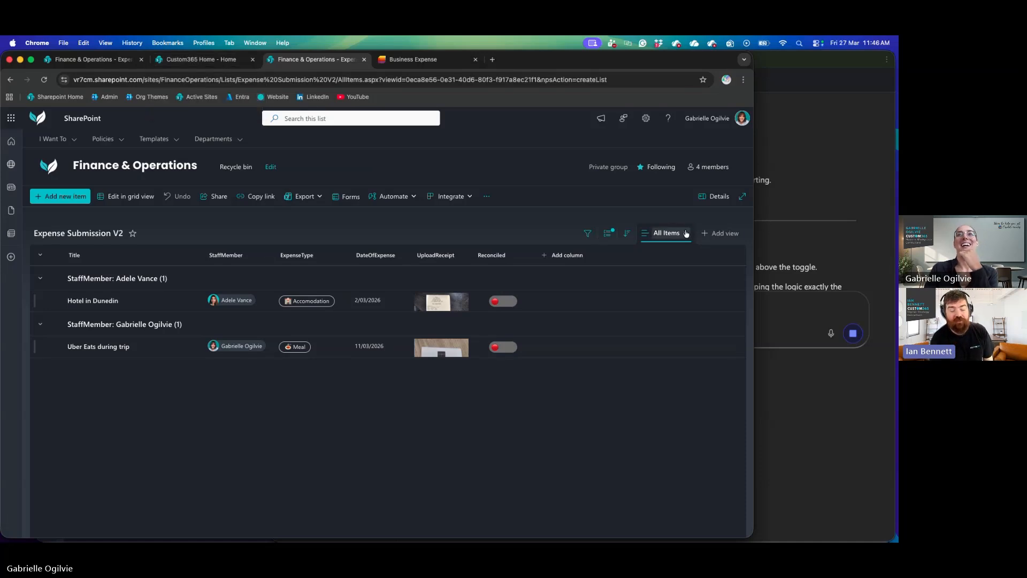
pyautogui.click(870, 230)
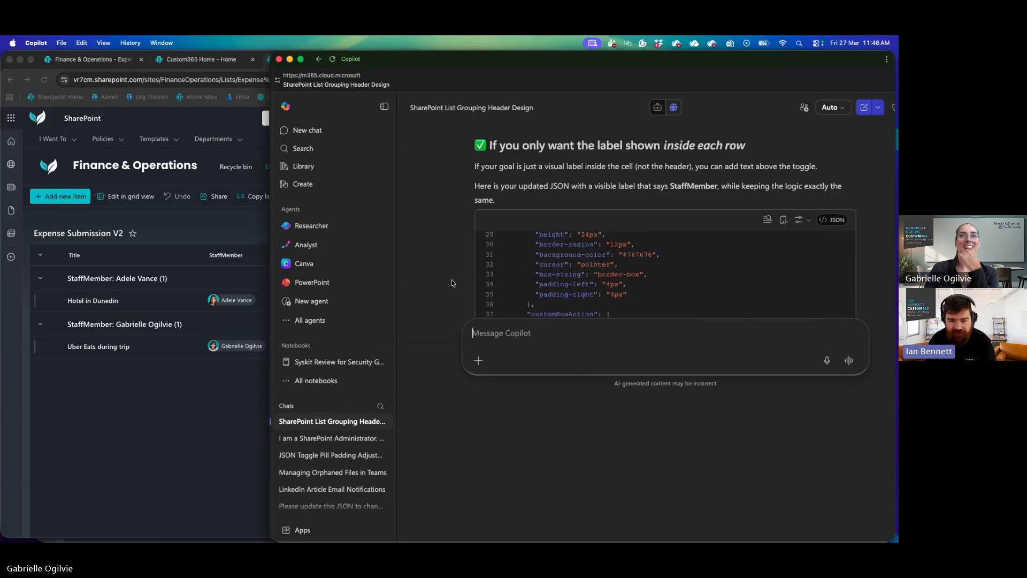
pyautogui.click(144, 428)
# Step: Examine the Reconciled column's formatting JSON in the original Expense Submissions list with the pane widened, and close it without changes
pyautogui.hotkey('ctrl', 'Up')
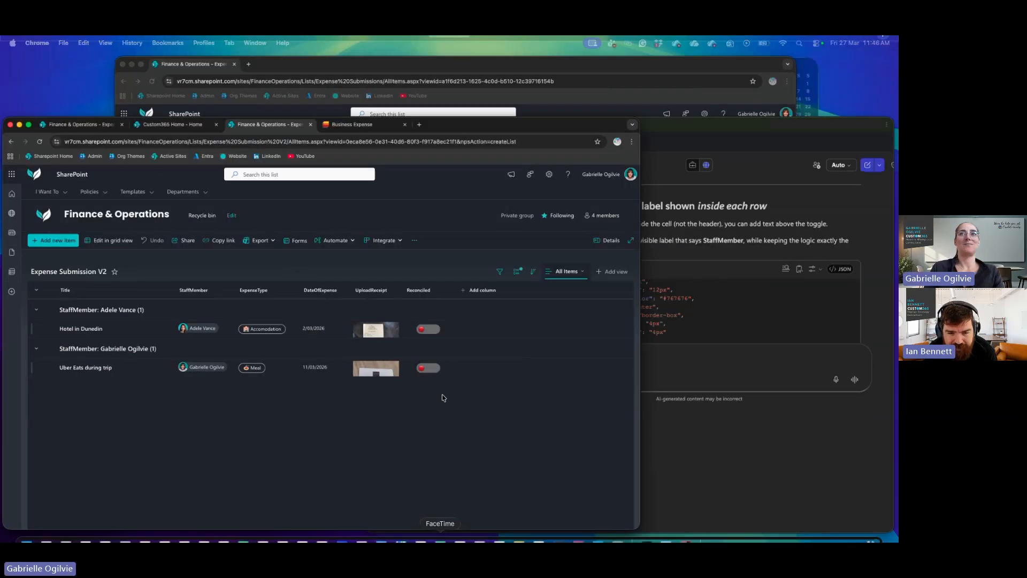
pyautogui.click(609, 214)
pyautogui.scroll(-10, 762, 397)
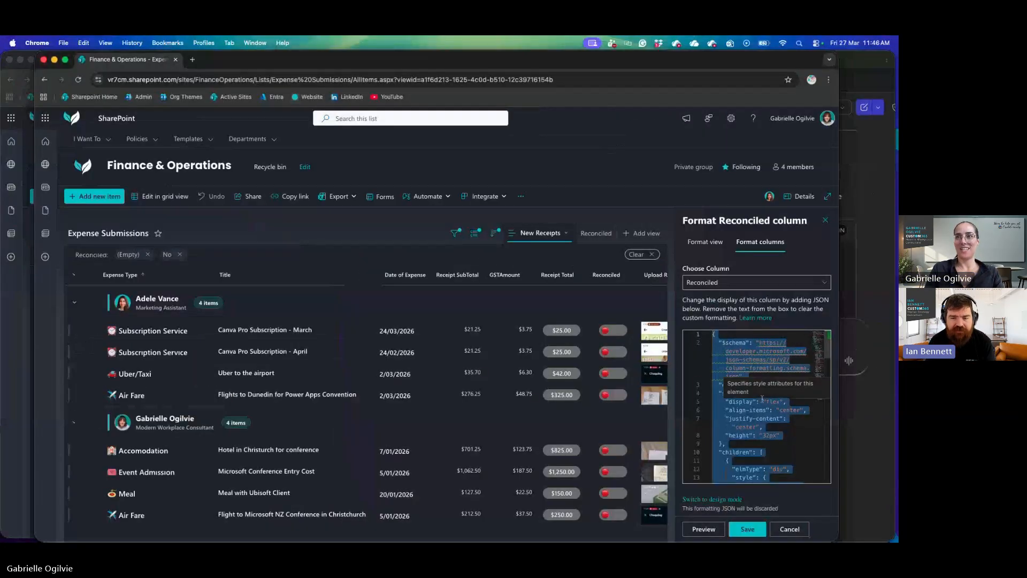
pyautogui.click(762, 396)
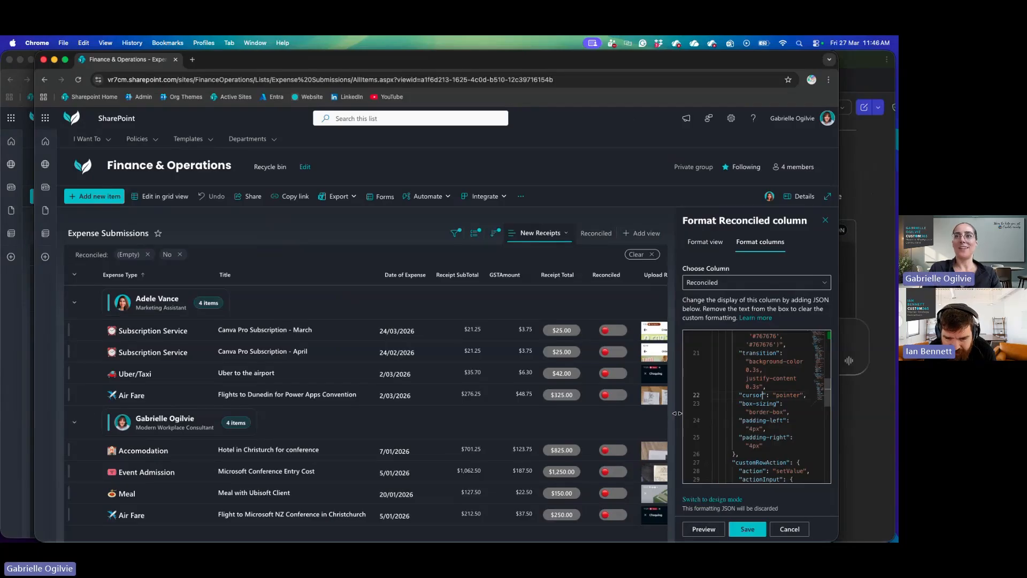
pyautogui.moveTo(676, 412); pyautogui.dragTo(293, 381)
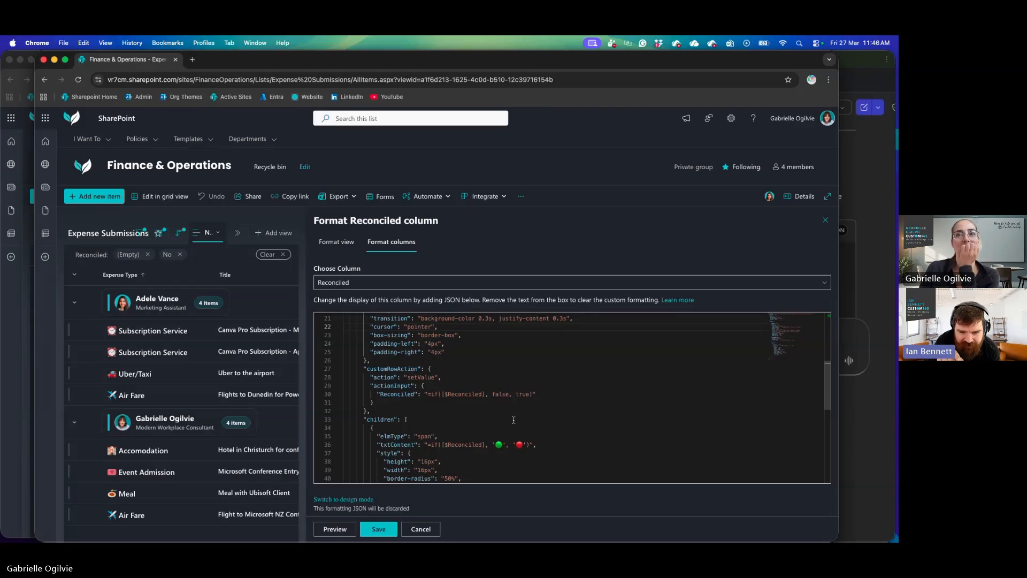
pyautogui.scroll(-3, 513, 420)
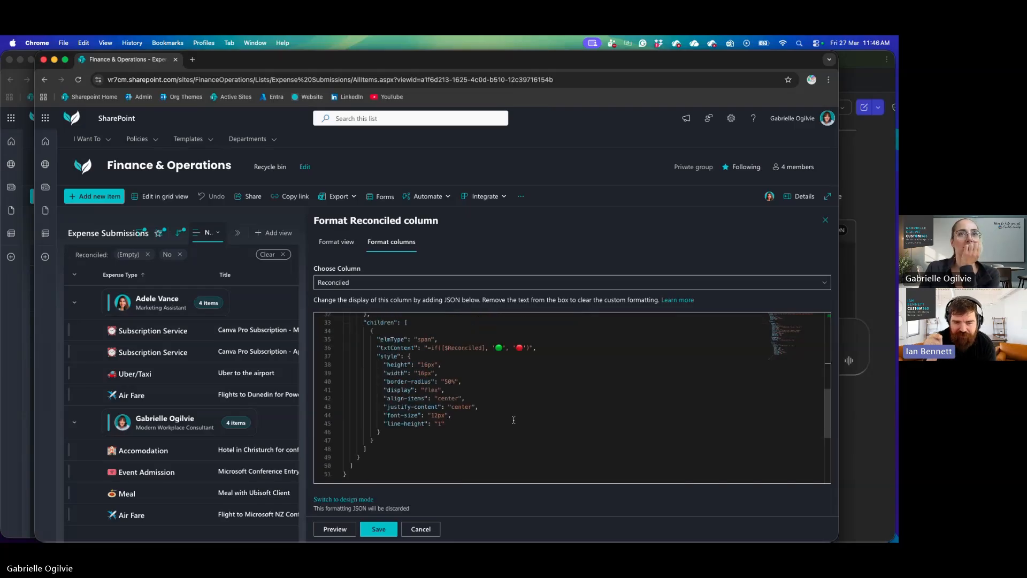
pyautogui.scroll(1, 513, 419)
pyautogui.doubleClick(463, 358)
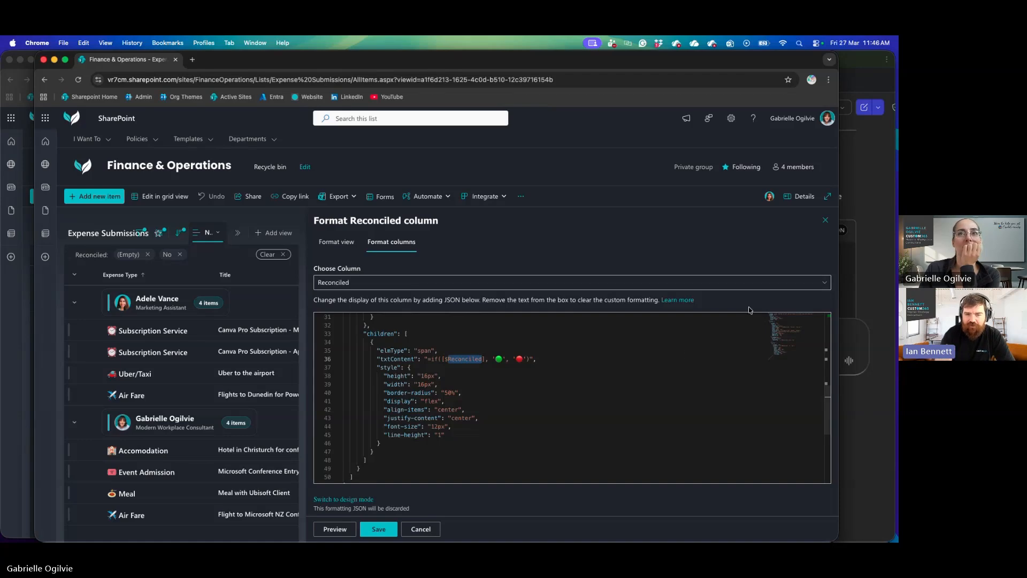
pyautogui.scroll(3, 664, 397)
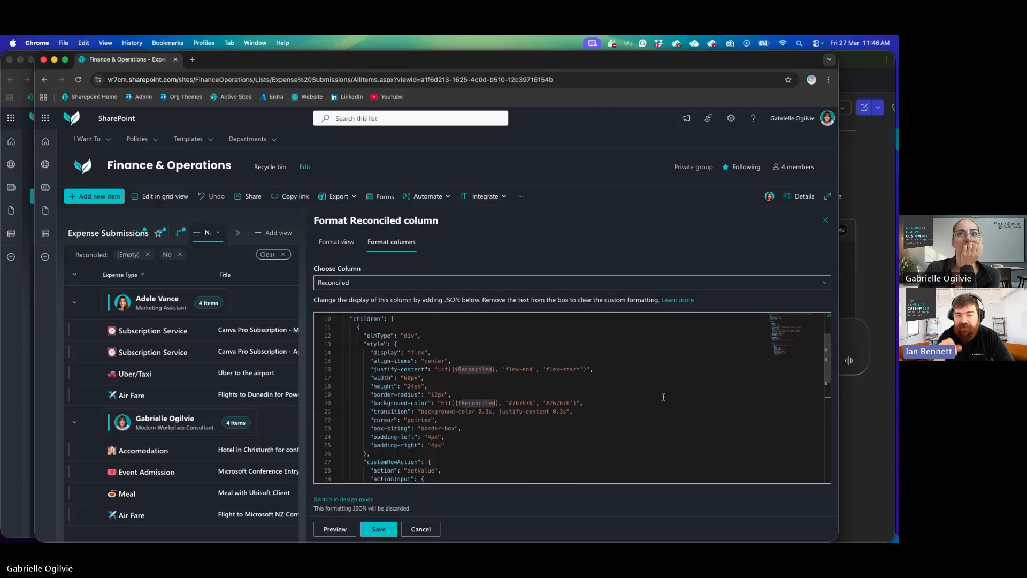
pyautogui.scroll(-3, 663, 397)
pyautogui.scroll(10, 663, 397)
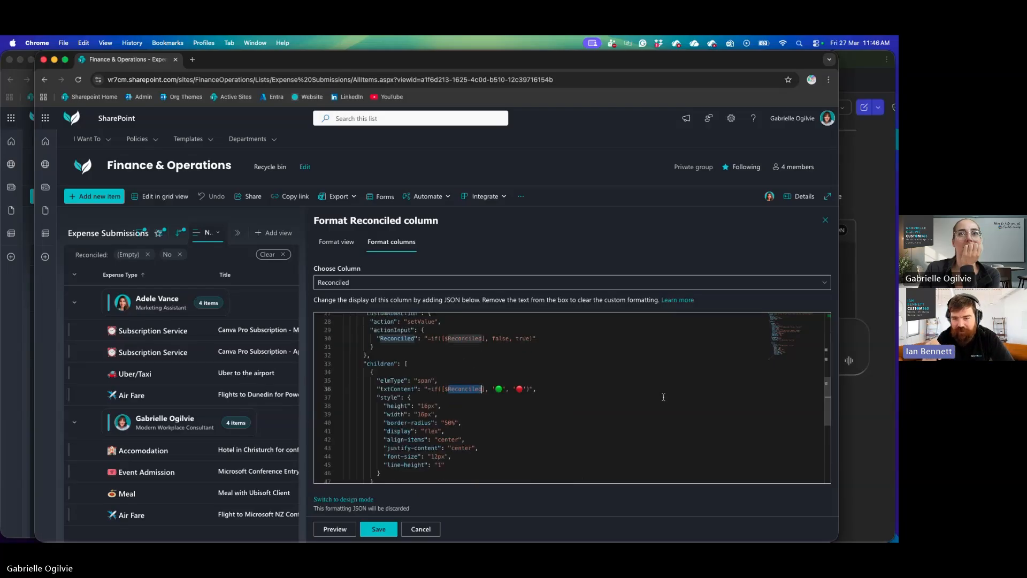
pyautogui.scroll(3, 663, 397)
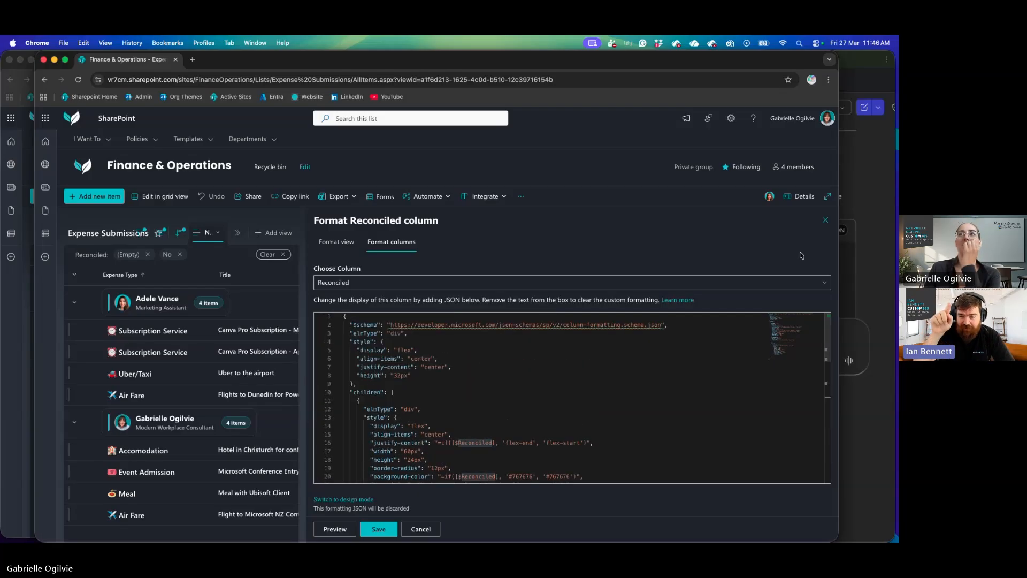
pyautogui.click(828, 223)
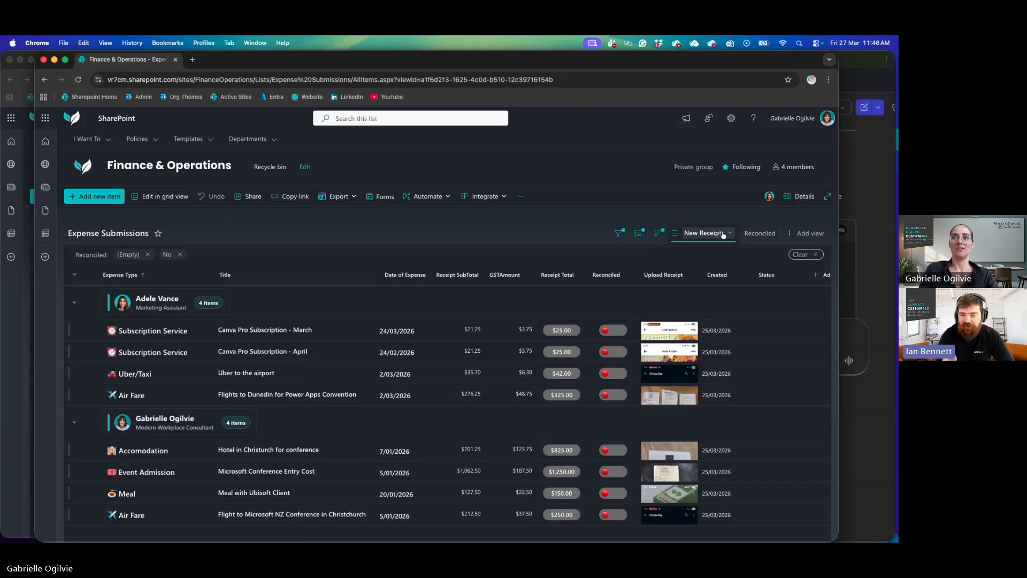
# Step: Copy the entire view-formatting JSON from the New Receipts view of Expense Submissions and cancel the format pane
pyautogui.click(723, 234)
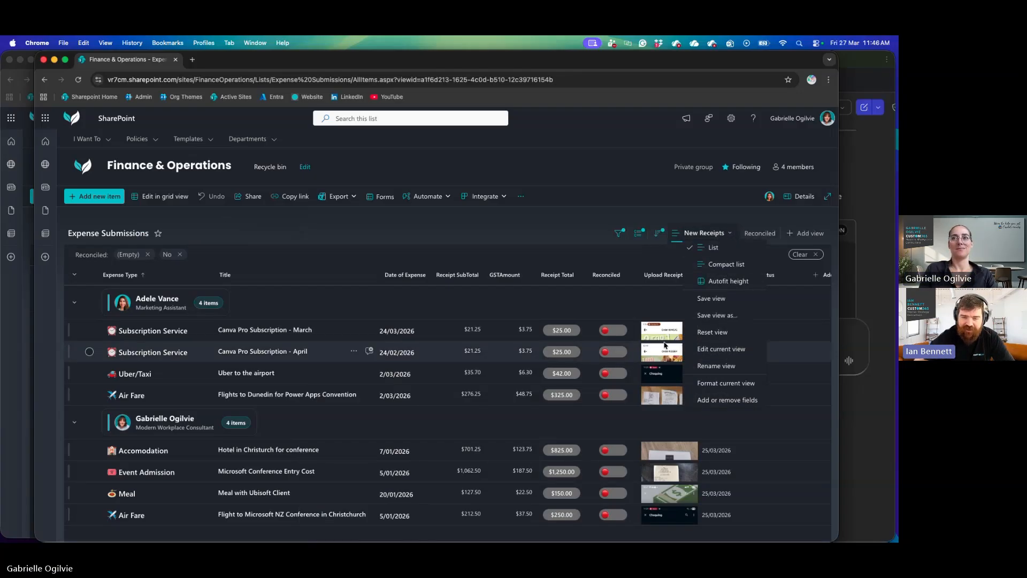
pyautogui.click(737, 383)
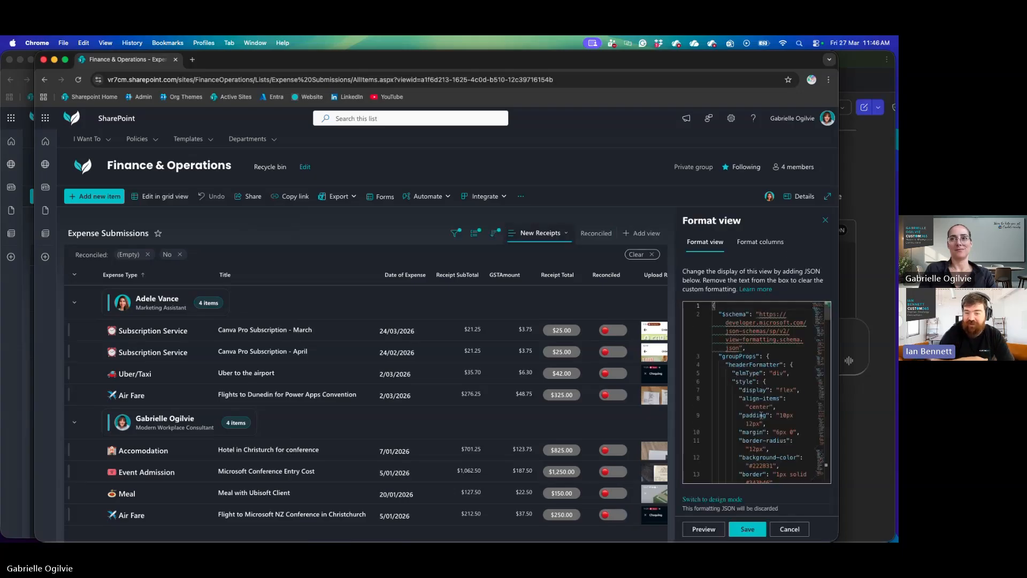
pyautogui.scroll(-10, 747, 405)
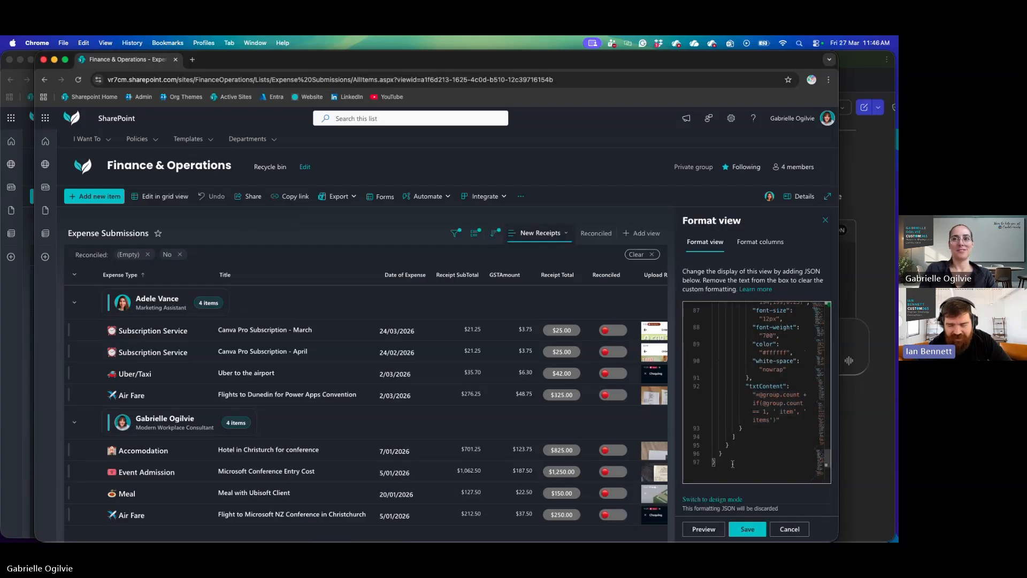
pyautogui.moveTo(719, 462); pyautogui.dragTo(707, 263)
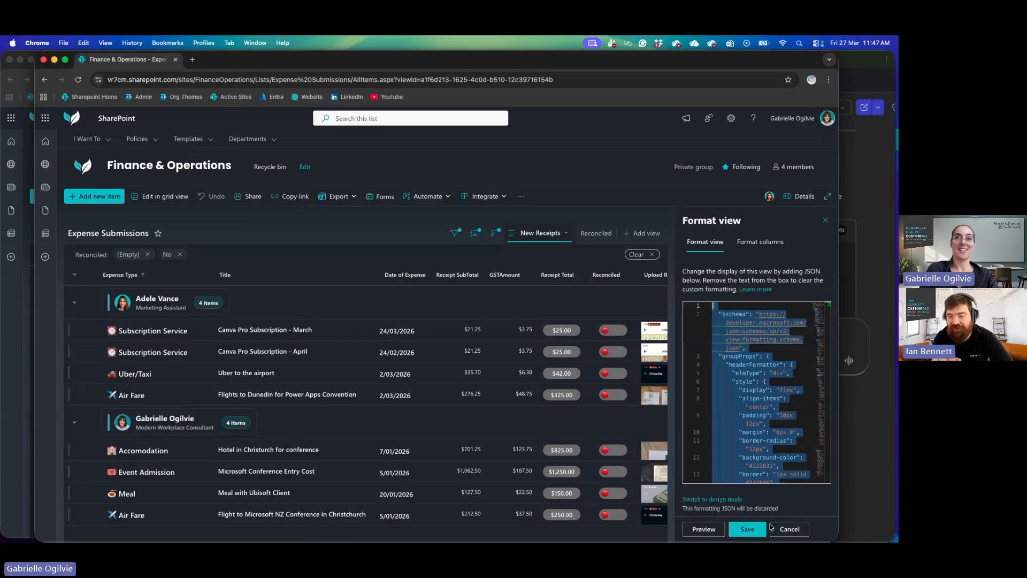
pyautogui.click(790, 528)
# Step: Paste the copied JSON into the advanced view formatting of the Expense Submission V2 list's All Items view, preview it and save
pyautogui.click(18, 393)
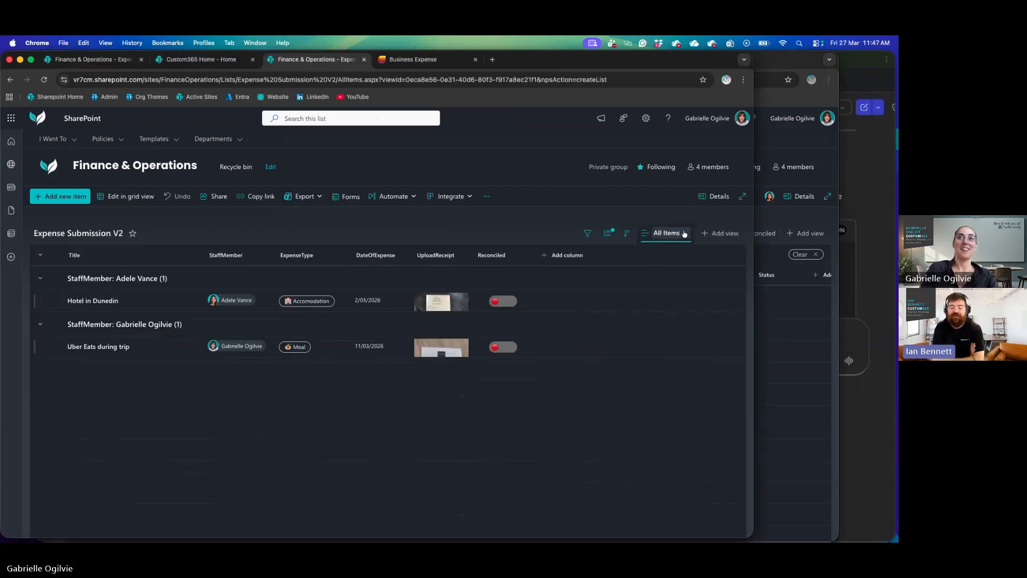
pyautogui.click(684, 233)
pyautogui.click(694, 382)
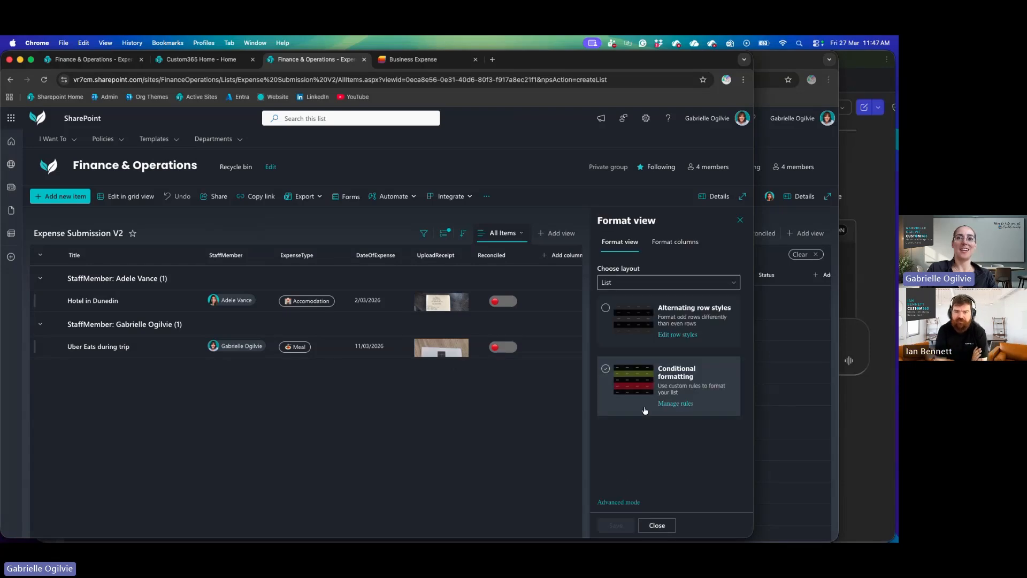
pyautogui.click(618, 502)
pyautogui.scroll(-10, 622, 420)
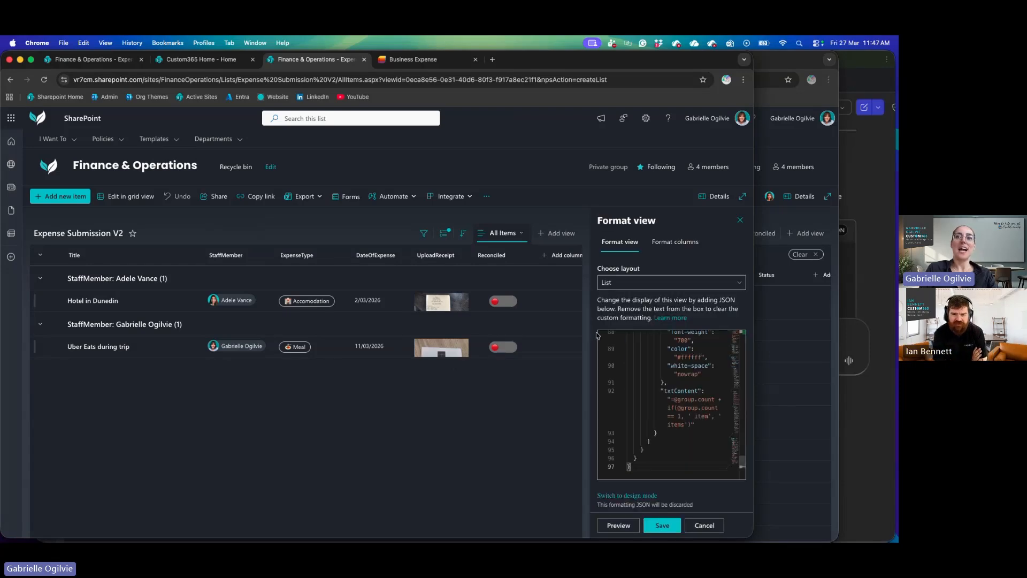
pyautogui.click(619, 524)
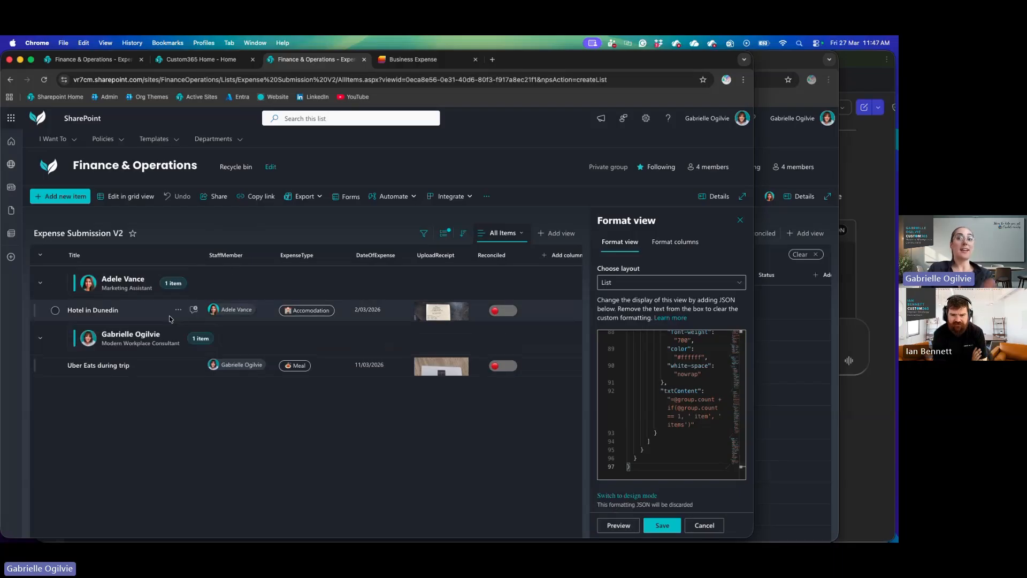
pyautogui.click(661, 525)
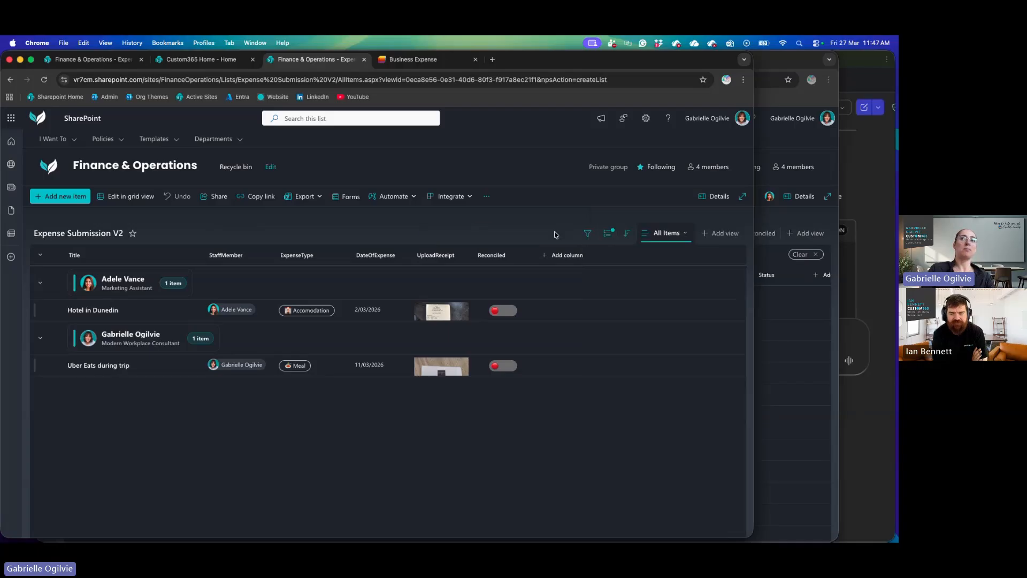
# Step: Save the formatted Expense Submission V2 list view under the name All Items
pyautogui.click(658, 233)
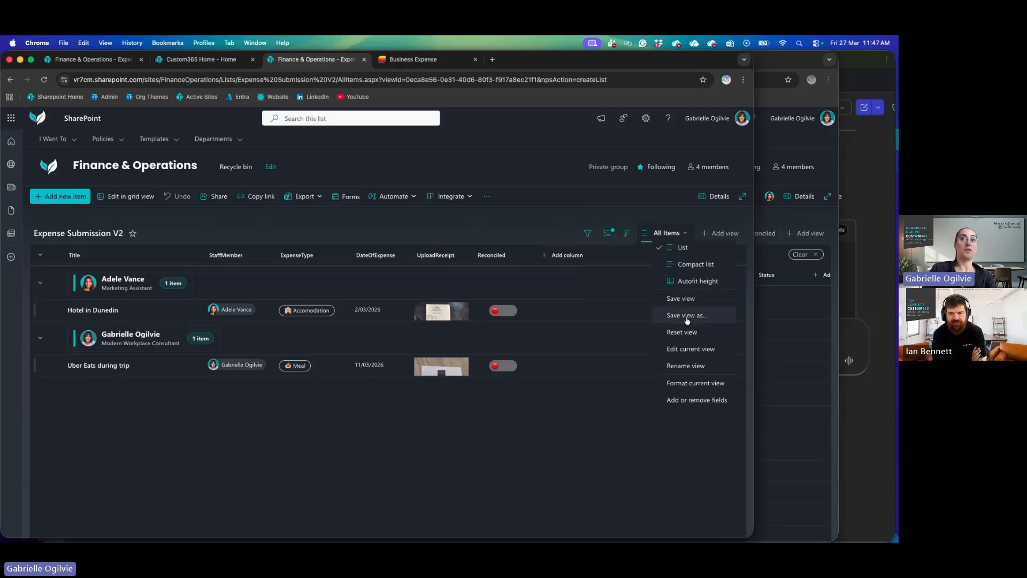
pyautogui.click(689, 316)
pyautogui.click(430, 361)
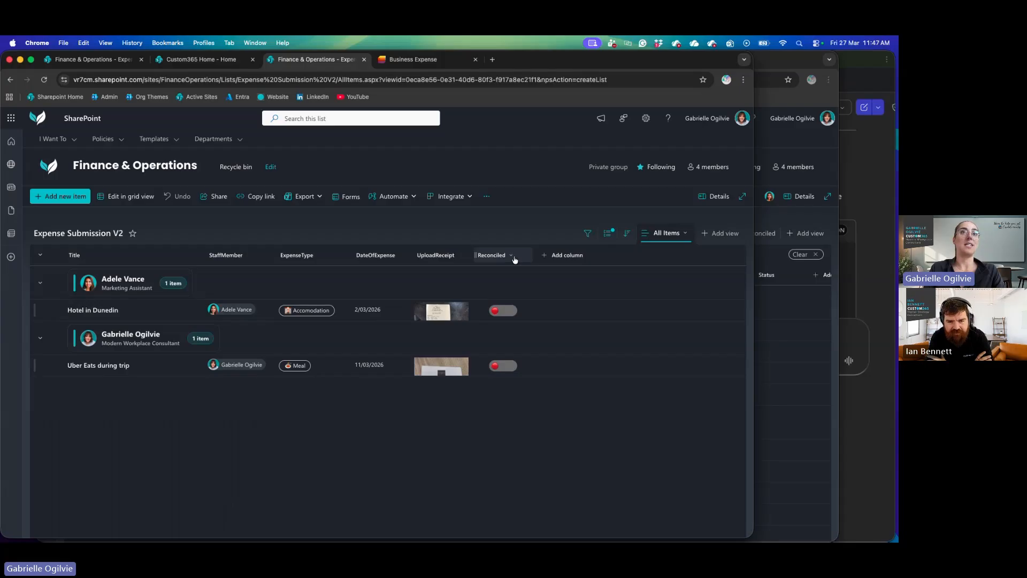
# Step: Add a Currency column named ReceiptTotal in New Zealand format and place it between UploadReceipt and Reconciled
pyautogui.click(573, 256)
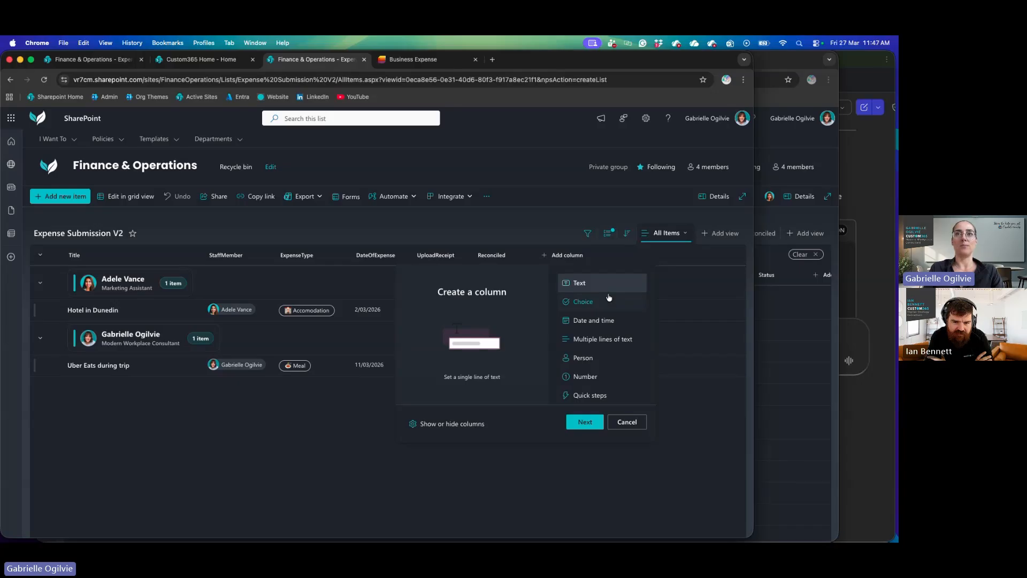
pyautogui.scroll(-2, 591, 391)
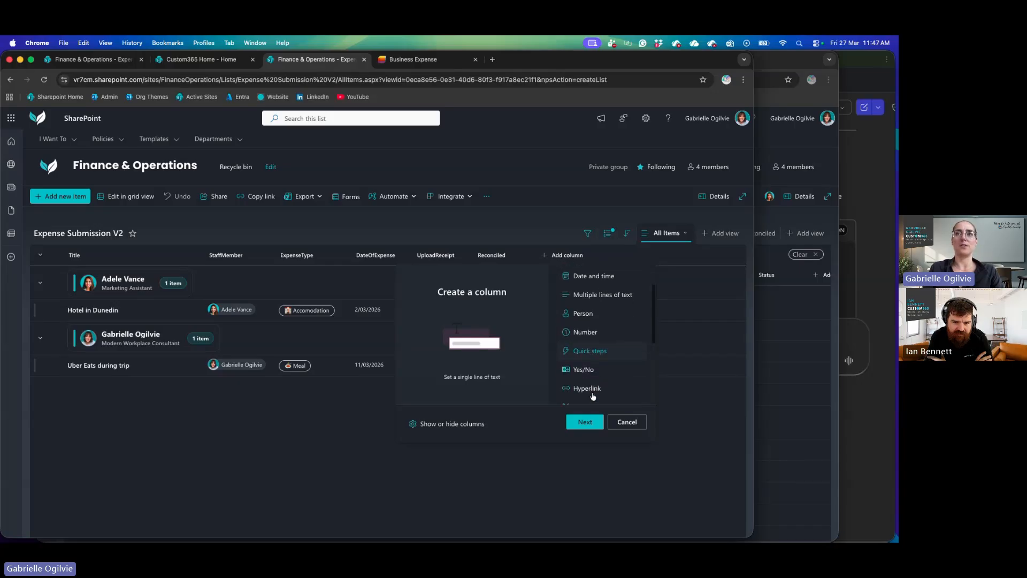
pyautogui.scroll(-1, 591, 385)
pyautogui.click(585, 380)
pyautogui.click(585, 422)
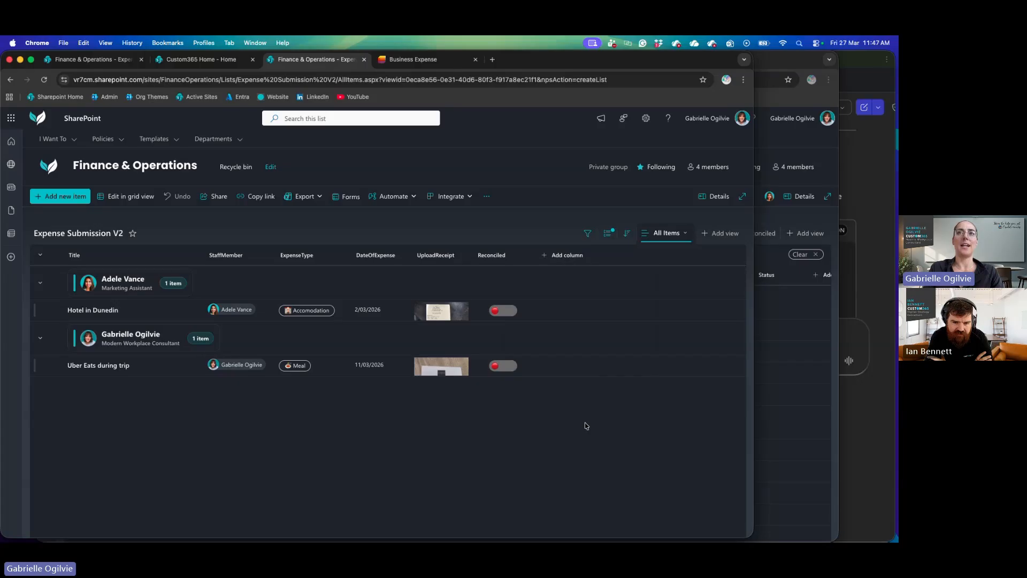
pyautogui.write('ReceiptTotal')
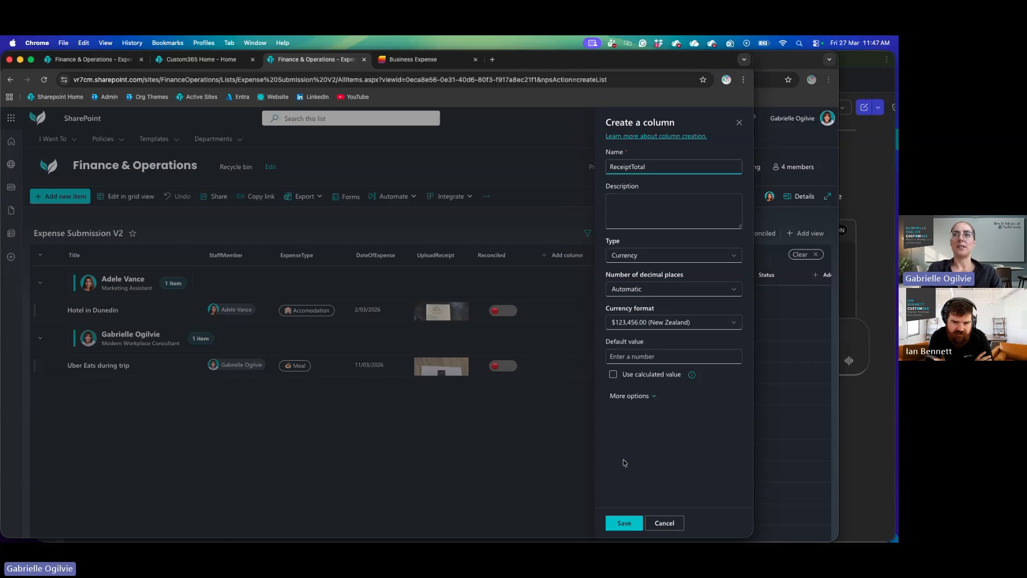
pyautogui.click(625, 520)
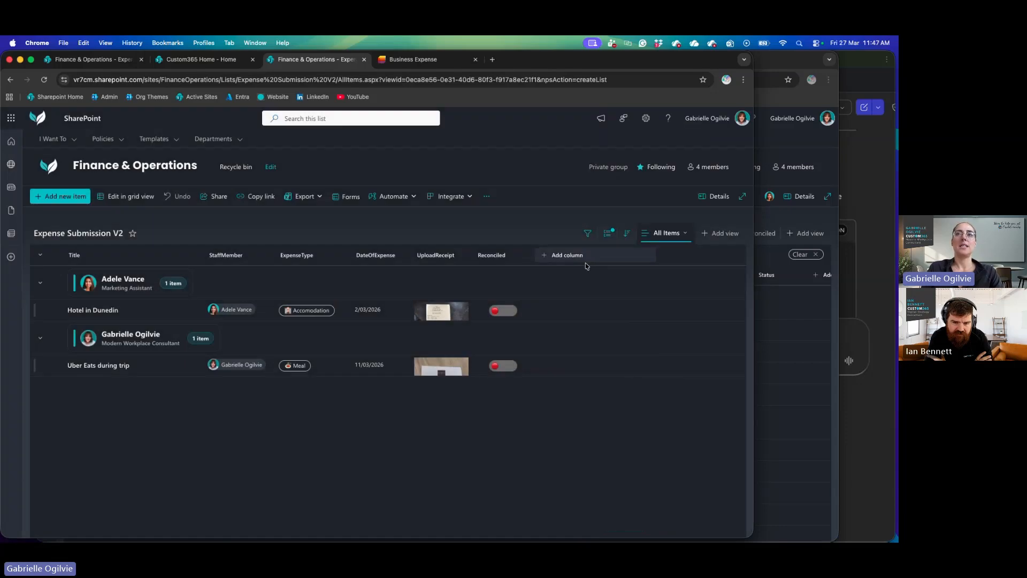
pyautogui.moveTo(577, 255); pyautogui.dragTo(497, 258)
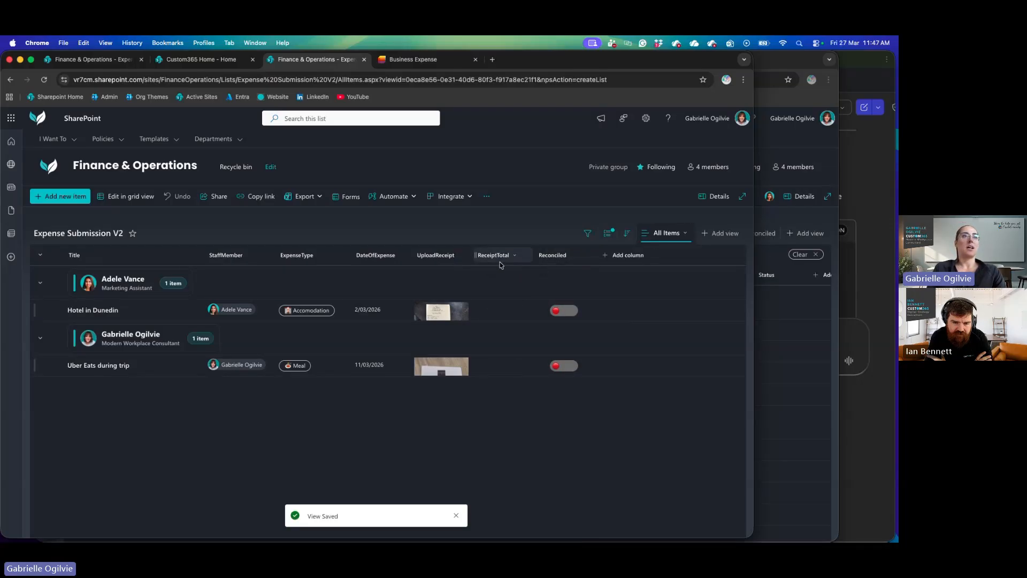
# Step: In grid view, enter a ReceiptTotal of 500.00 for Hotel in Dunedin and 250.00 for Uber Eats during trip
pyautogui.click(125, 196)
pyautogui.click(514, 321)
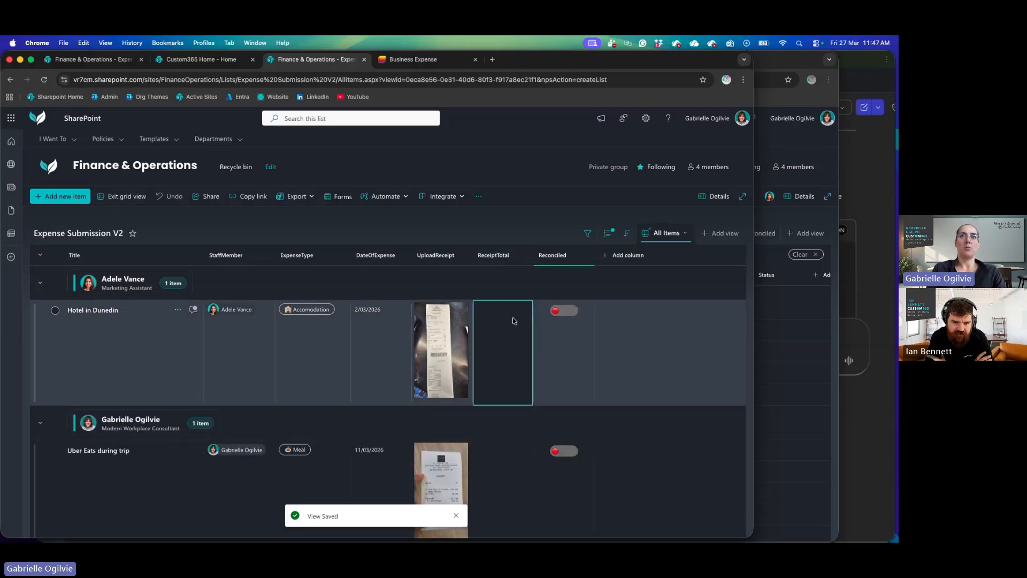
pyautogui.write('500')
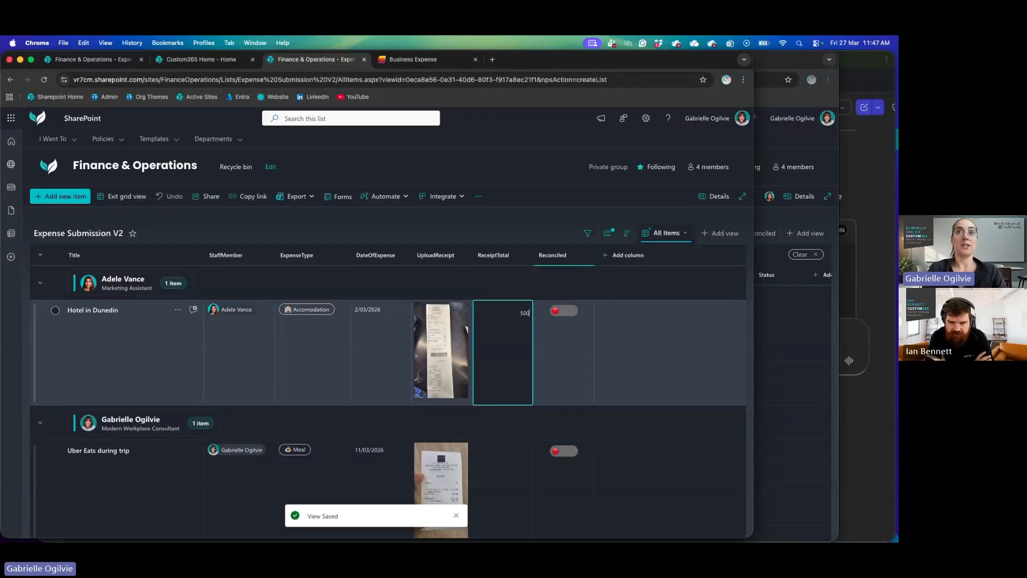
pyautogui.write('0')
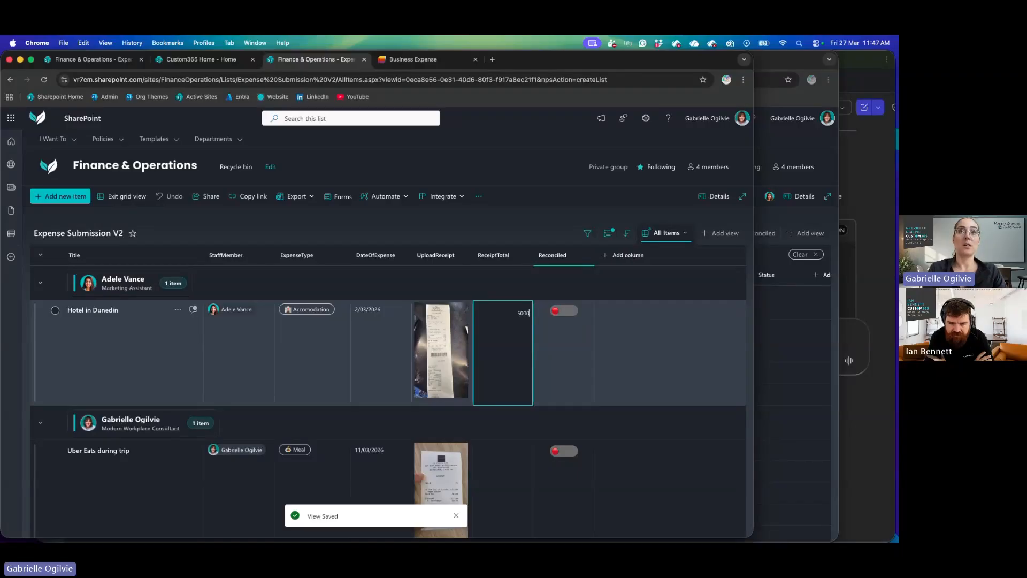
pyautogui.press('BackSpace')
pyautogui.write('.')
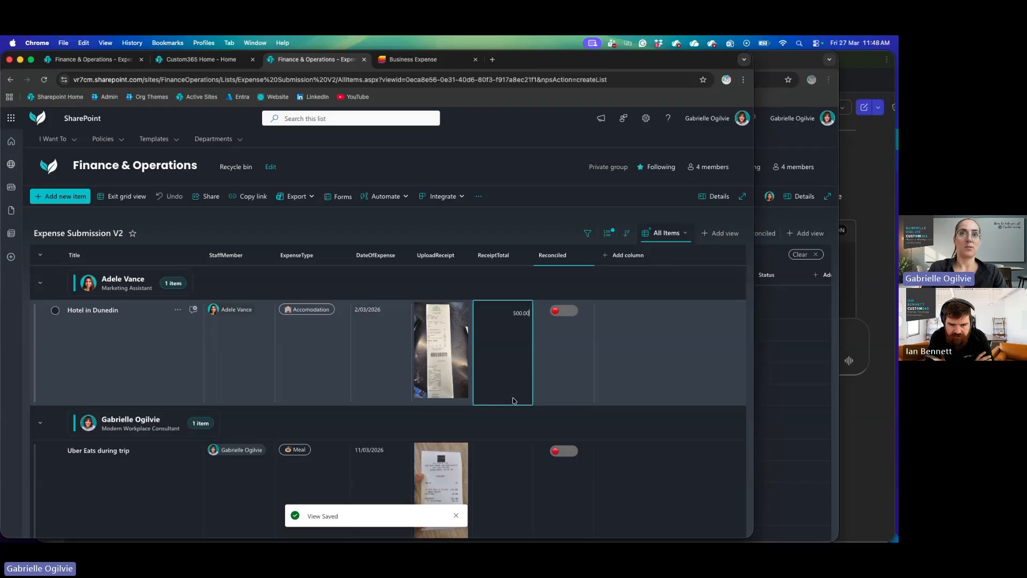
pyautogui.click(506, 468)
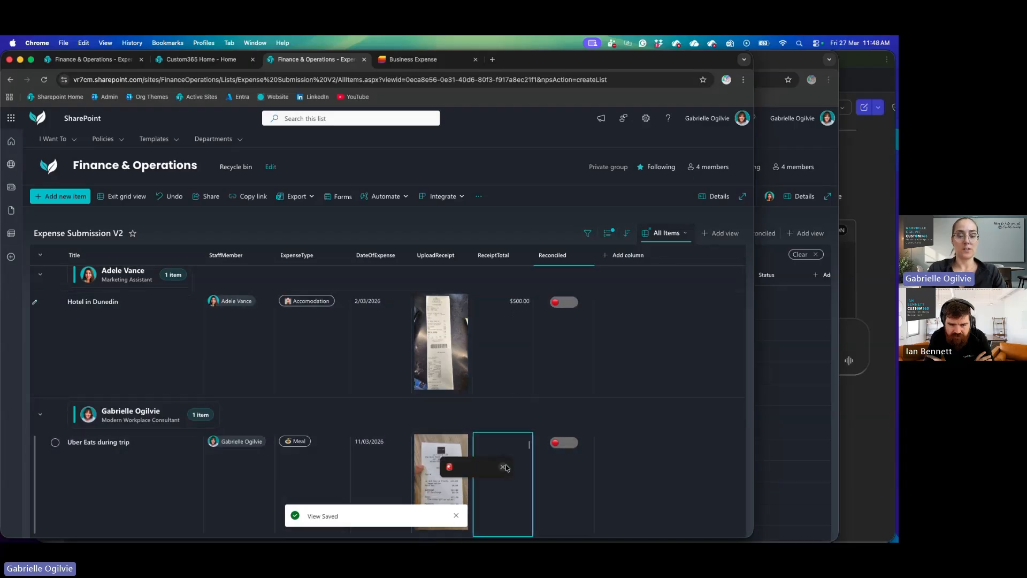
pyautogui.write('250.00')
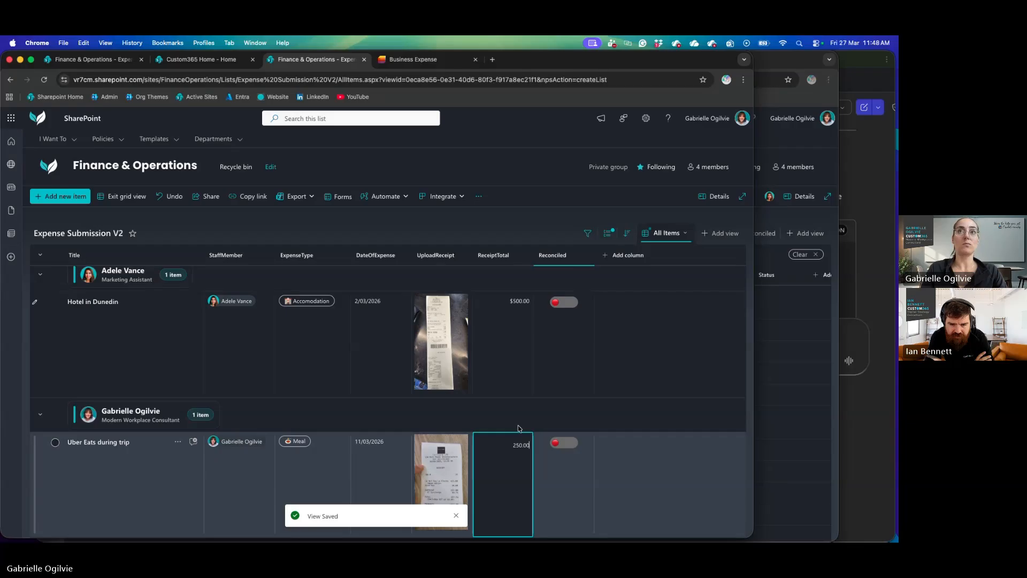
# Step: Exit grid view and copy the entire formatting JSON of the Reconciled column
pyautogui.click(121, 196)
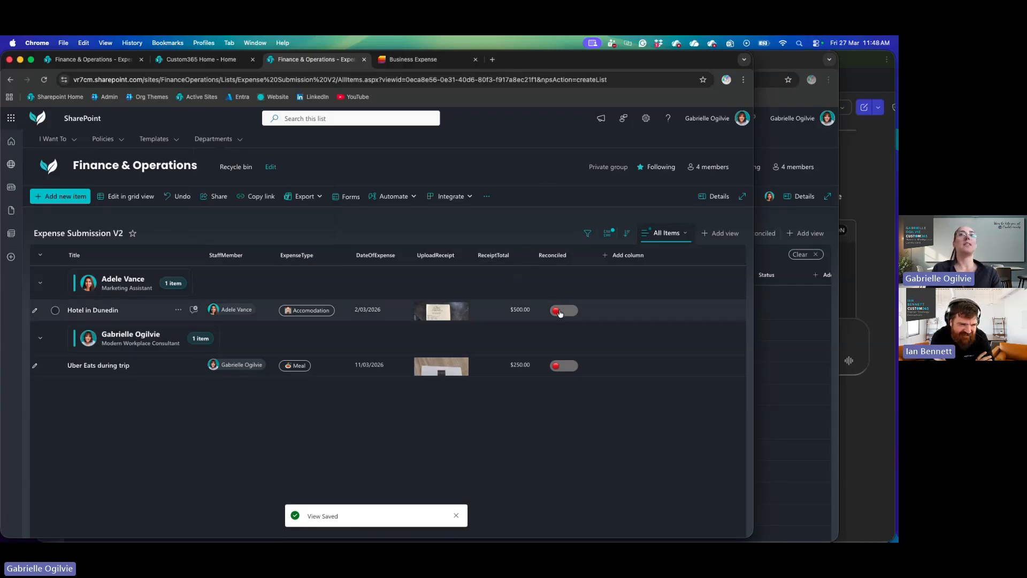
pyautogui.click(553, 255)
pyautogui.moveTo(575, 345)
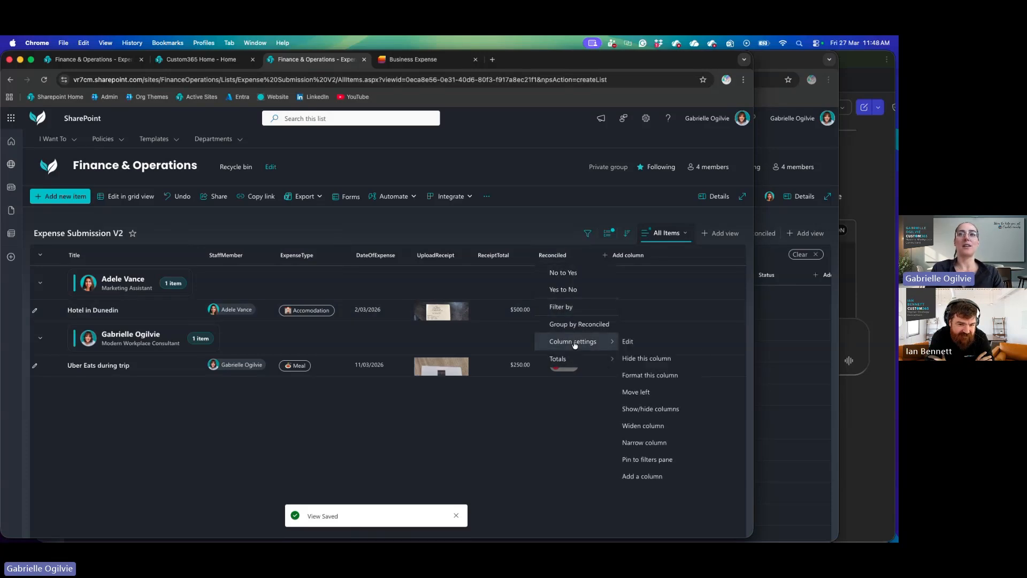
pyautogui.click(649, 375)
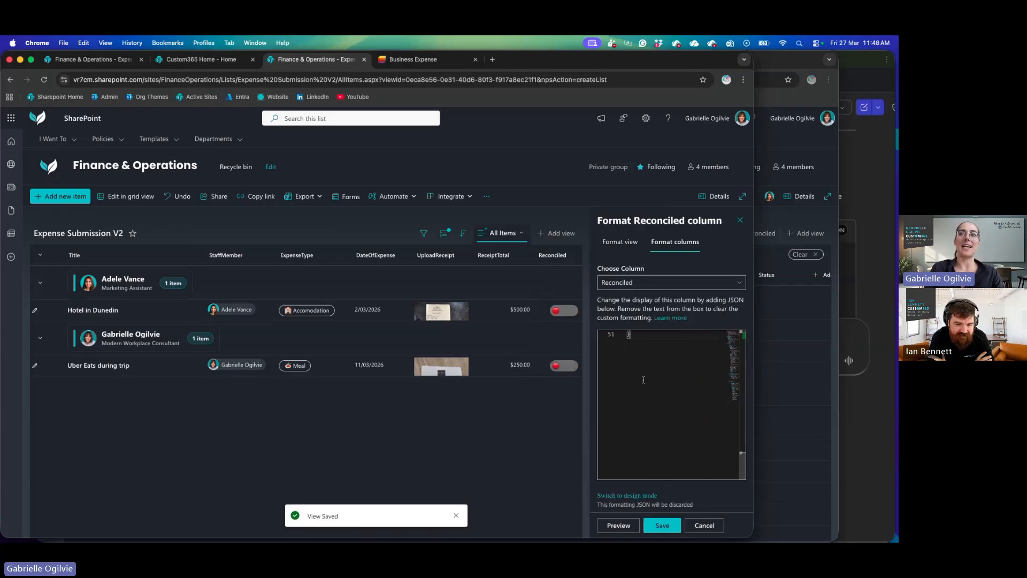
pyautogui.press('super+a')
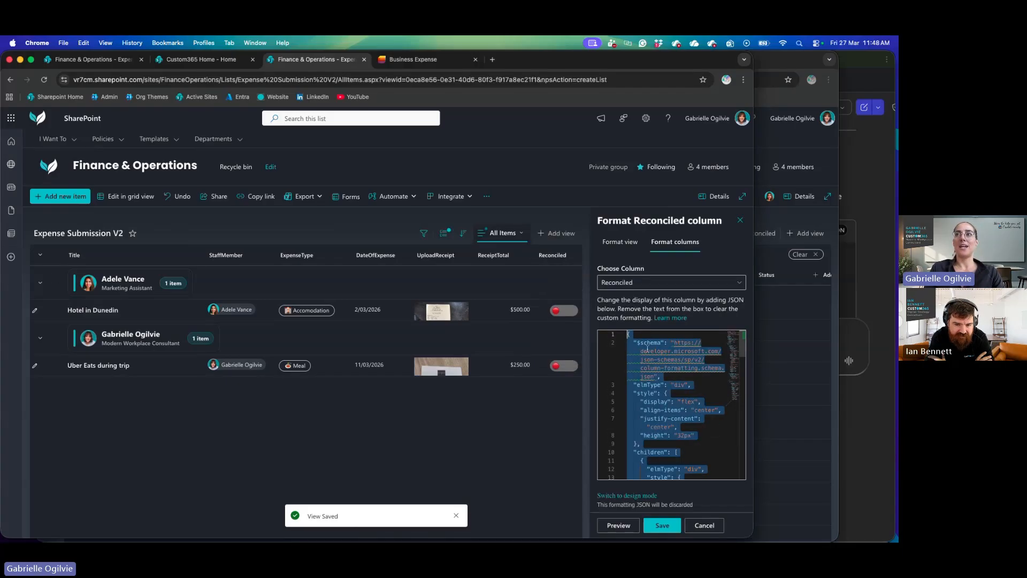
# Step: In a new Copilot chat, write as a SharePoint Administrator asking for JSON that copies the pill format from this JSON to a new currency column
pyautogui.click(881, 331)
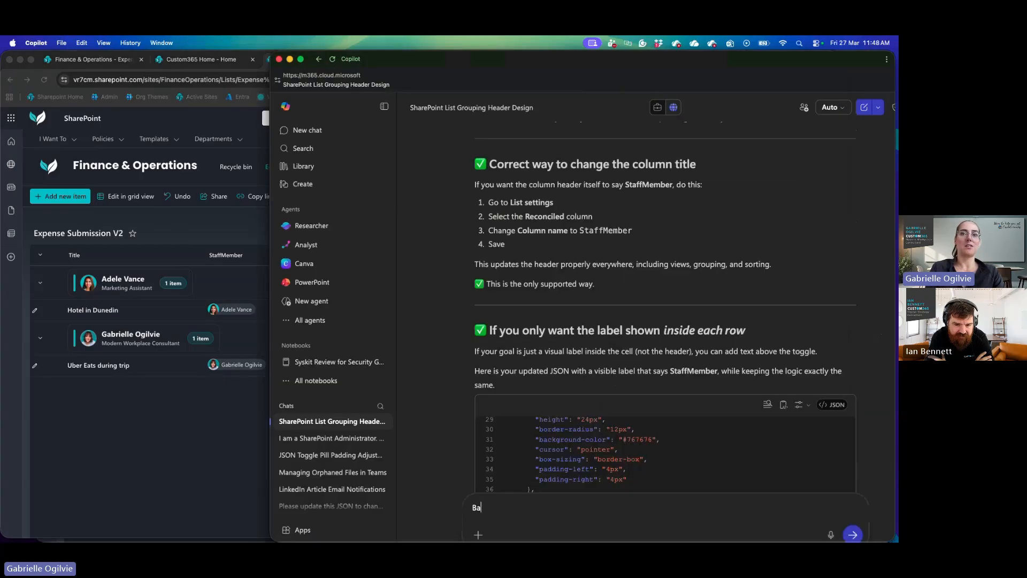
pyautogui.write('Based')
pyautogui.click(864, 106)
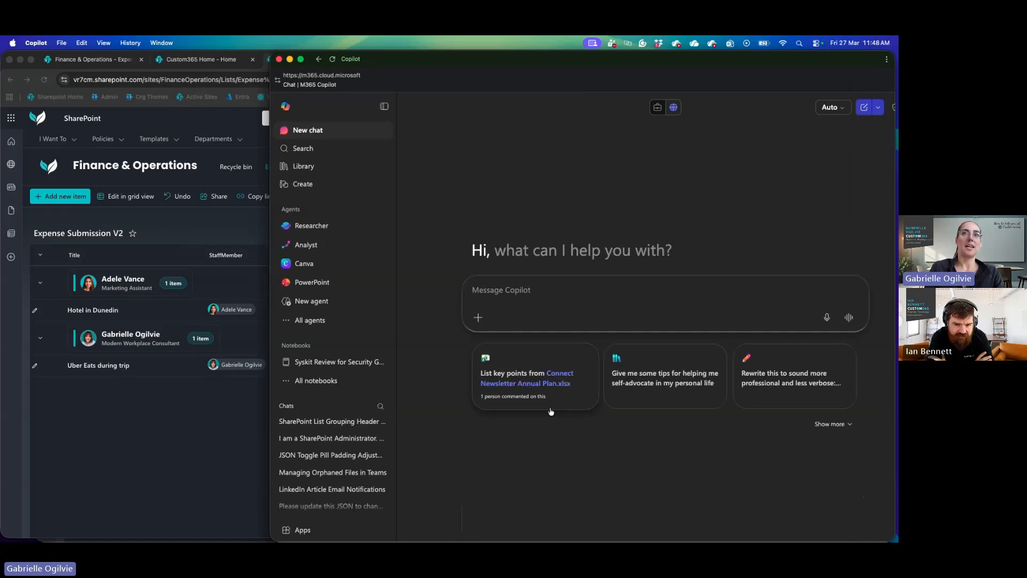
pyautogui.write('I am a Share')
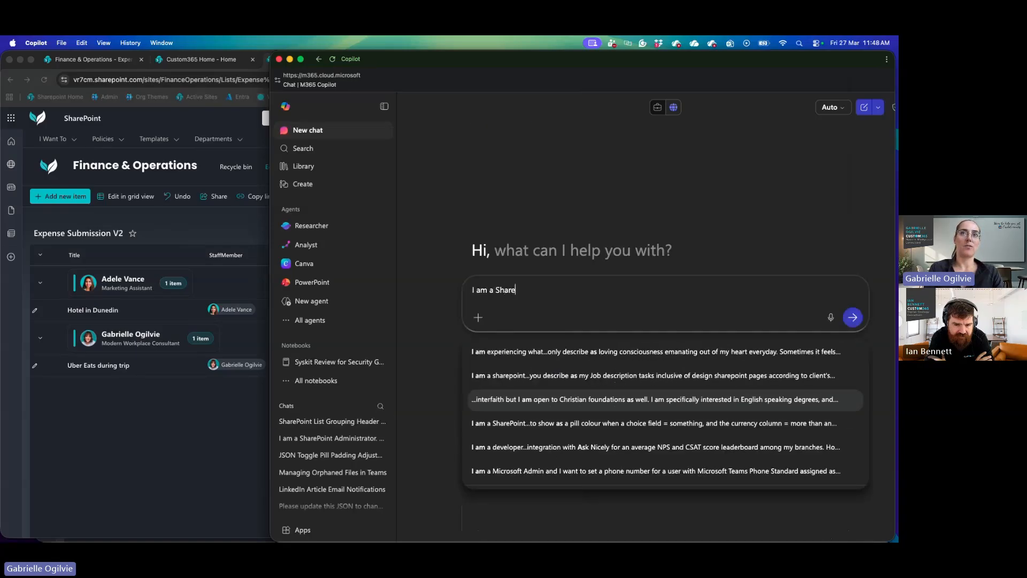
pyautogui.write('Point Administ')
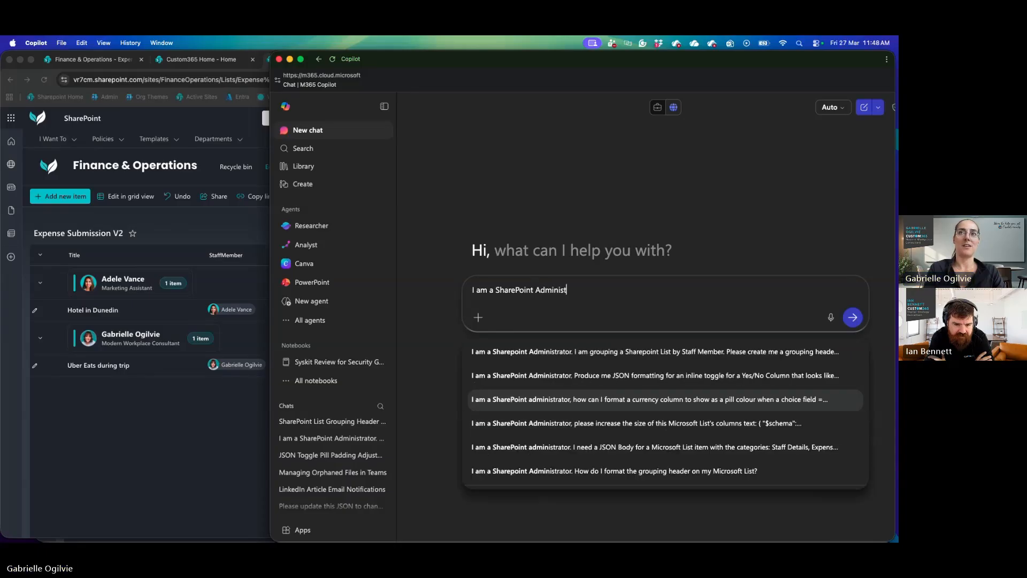
pyautogui.write('rator. I a')
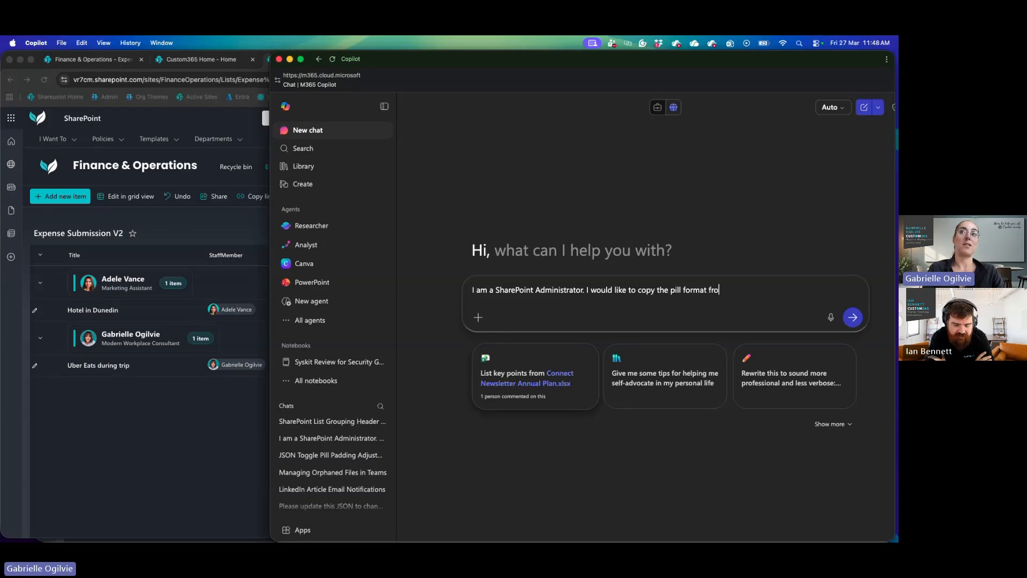
pyautogui.write('m this JSON to ')
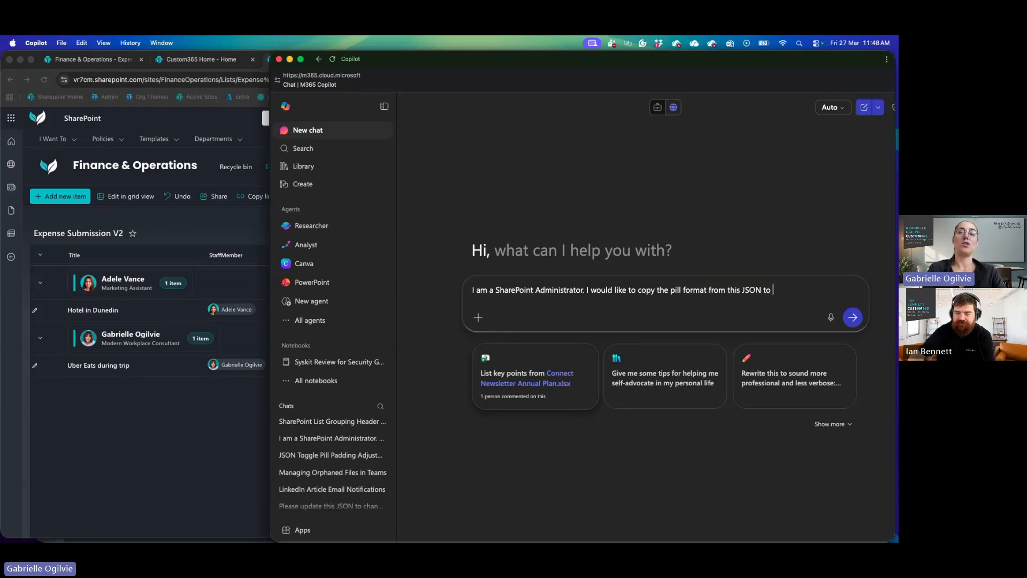
pyautogui.write('a new cu')
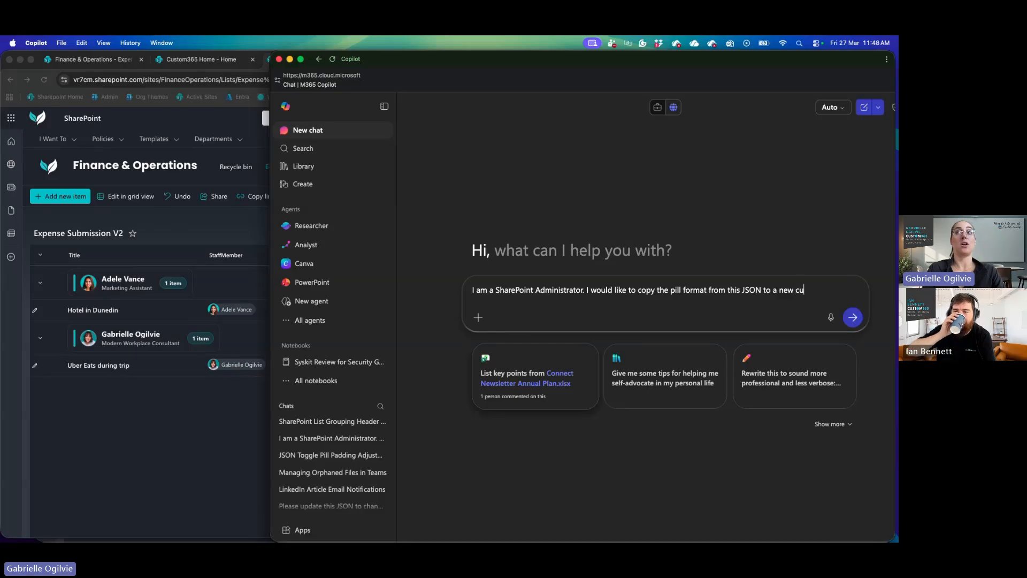
pyautogui.write('rrency collumn. Plea')
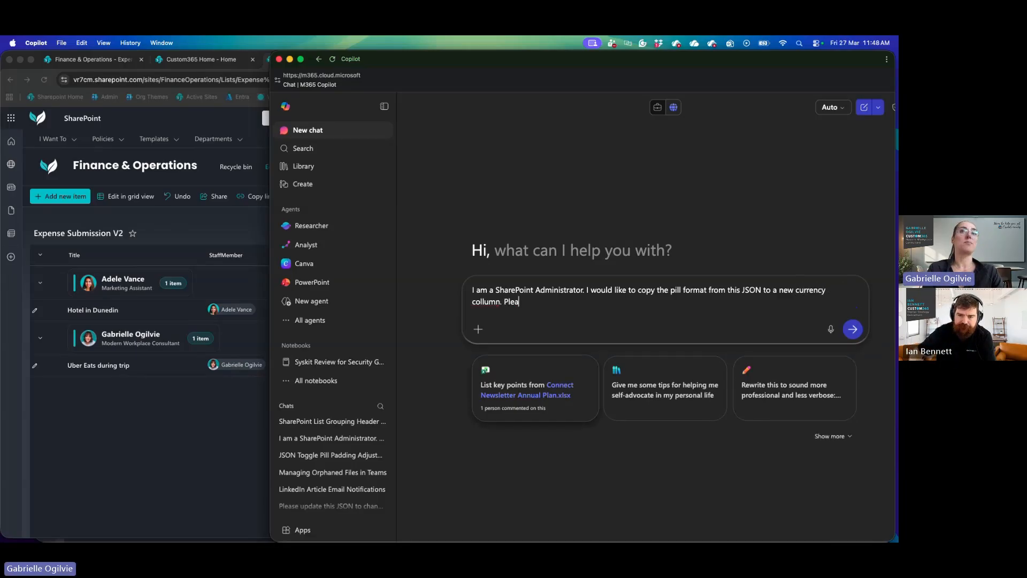
pyautogui.write('se produce me ')
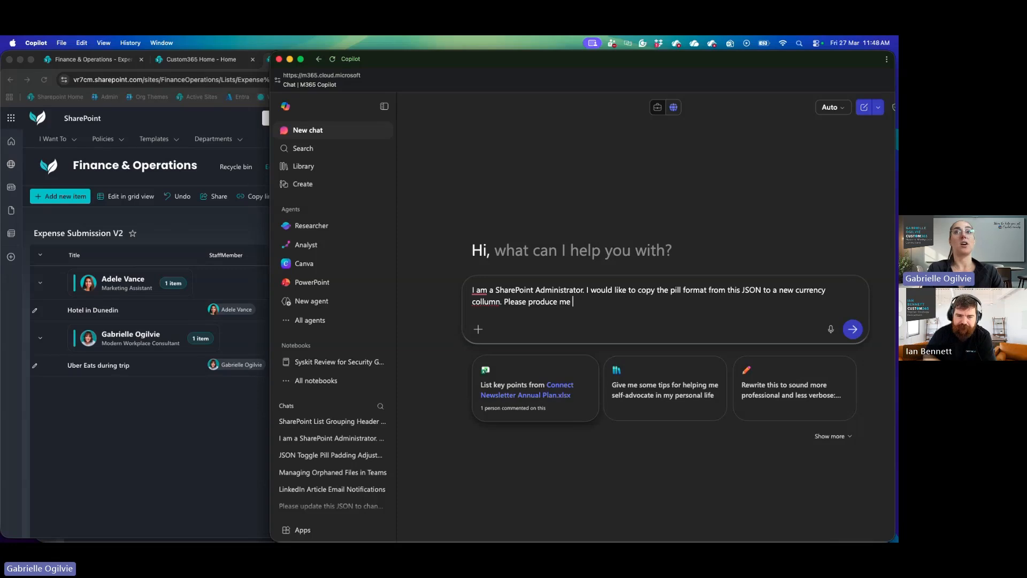
pyautogui.write('JSON for this.')
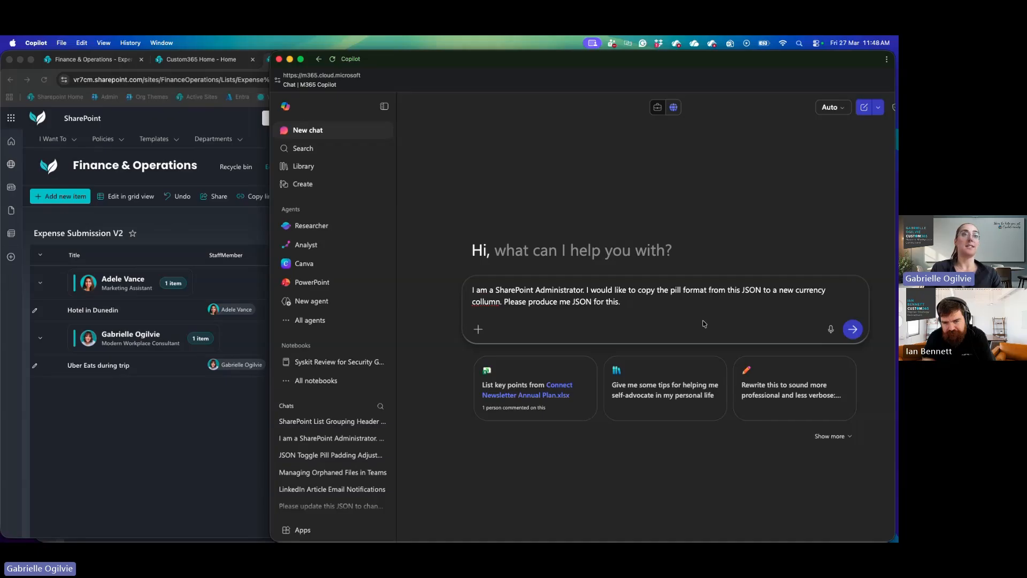
# Step: Paste the Reconciled JSON into the Copilot prompt and send it, and close the Reconciled column's formatting pane in SharePoint without saving
pyautogui.click(201, 398)
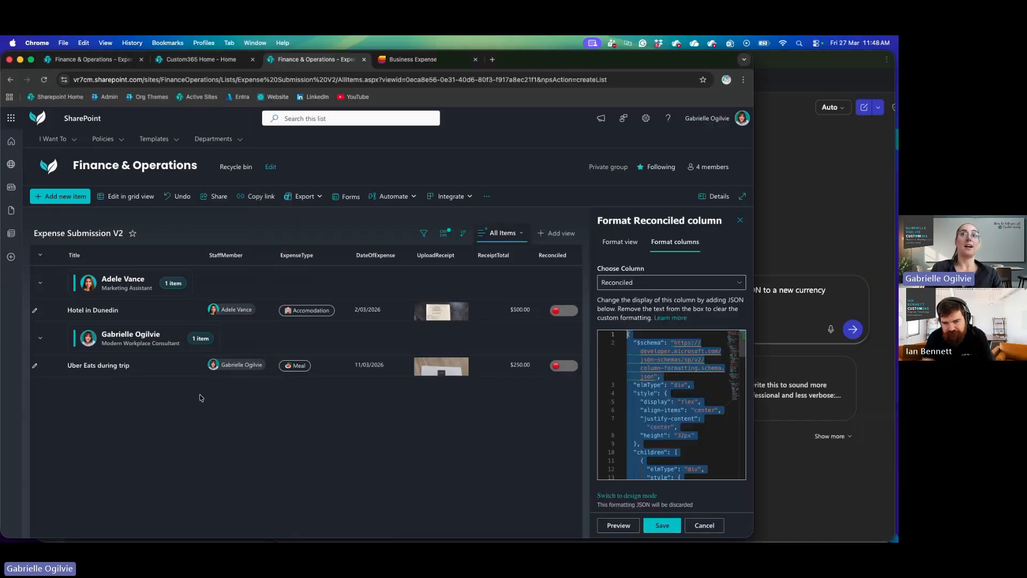
pyautogui.click(798, 325)
pyautogui.press('super+v')
pyautogui.scroll(-5, 772, 348)
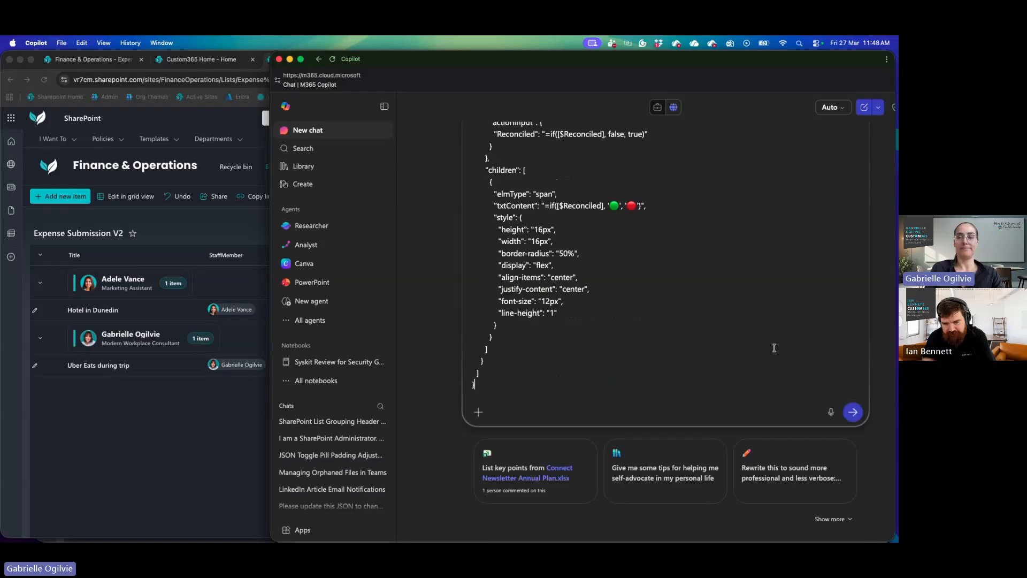
pyautogui.click(851, 429)
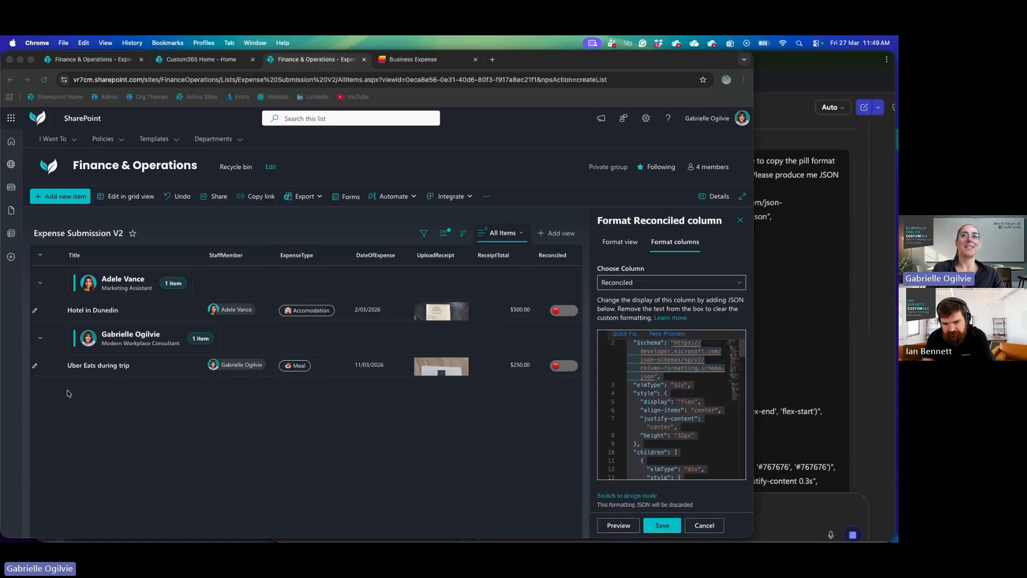
pyautogui.press('super+Tab')
pyautogui.click(741, 221)
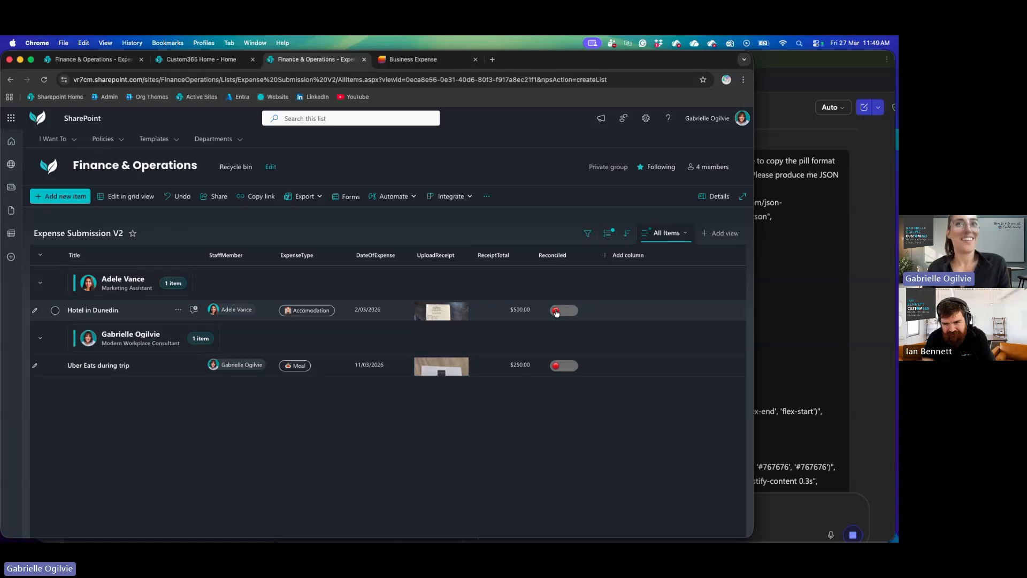
# Step: Copy Copilot's Option 1 simple currency pill JSON and paste it into the ReceiptTotal column's advanced formatting in SharePoint
pyautogui.click(822, 284)
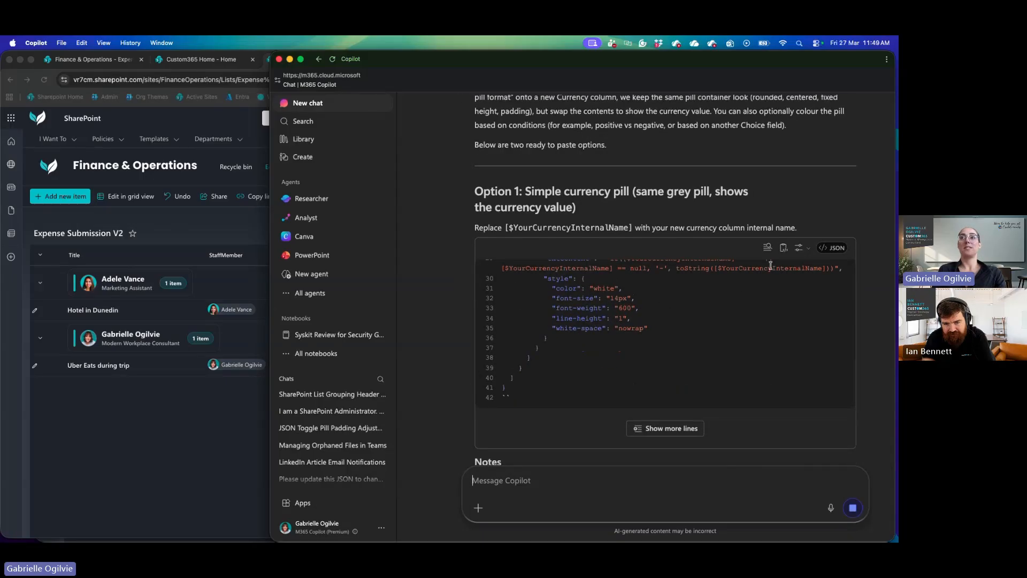
pyautogui.click(162, 465)
pyautogui.click(493, 255)
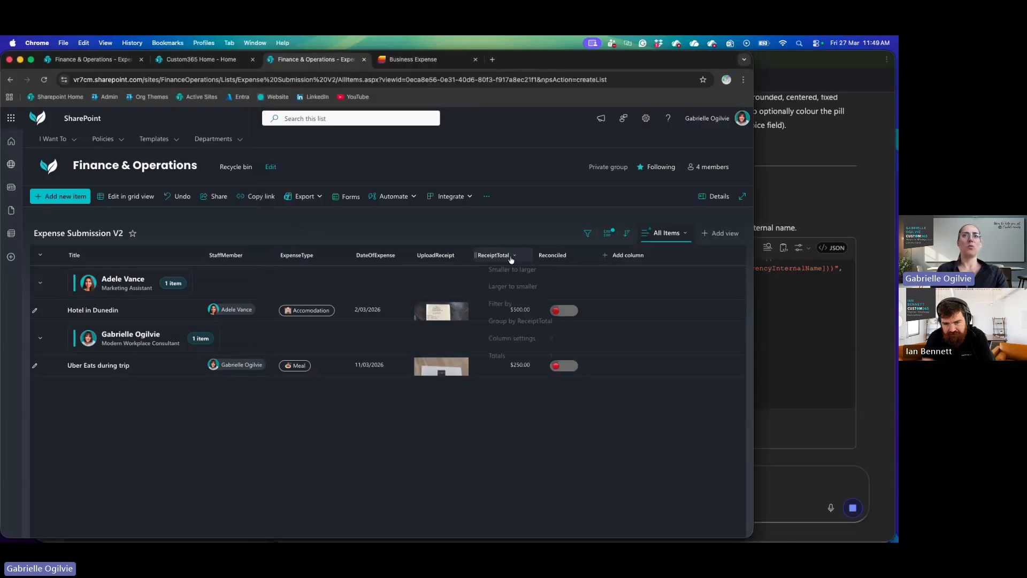
pyautogui.moveTo(527, 343)
pyautogui.click(608, 375)
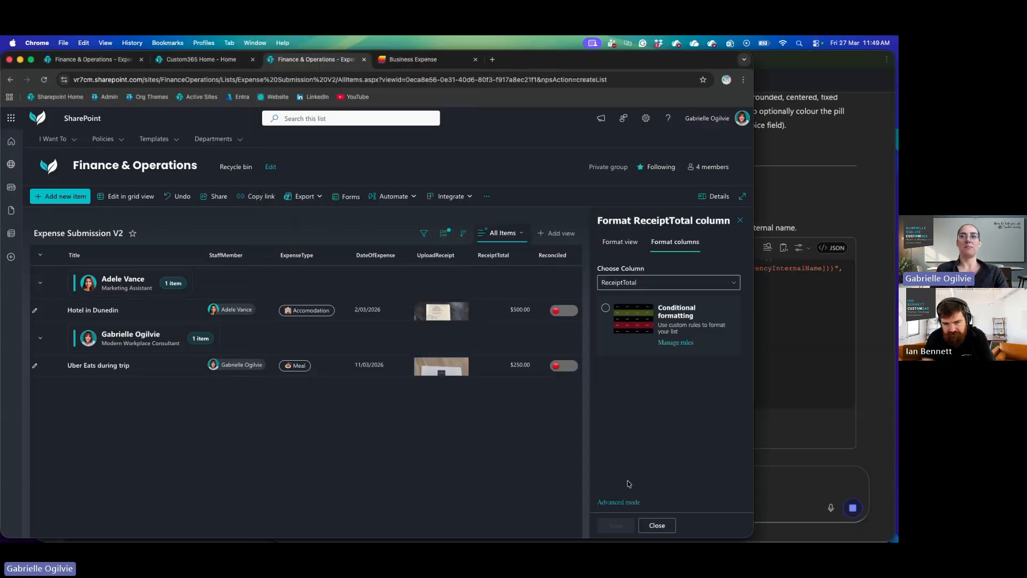
pyautogui.click(618, 502)
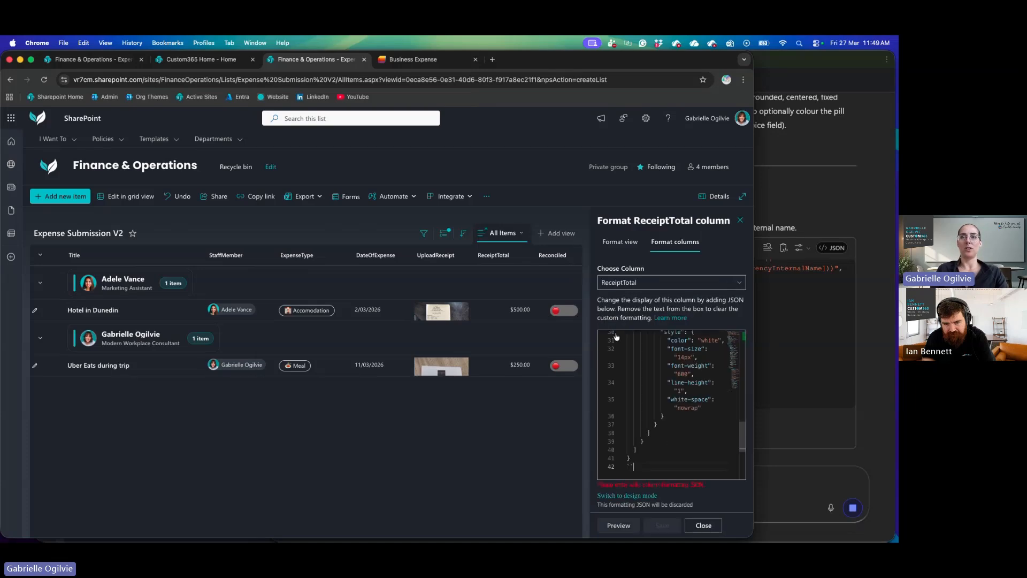
# Step: Remove the stray backticks on line 42 of the ReceiptTotal JSON and preview the formatting
pyautogui.press('BackSpace')
pyautogui.press('BackSpace')
pyautogui.press('BackSpace')
pyautogui.click(602, 521)
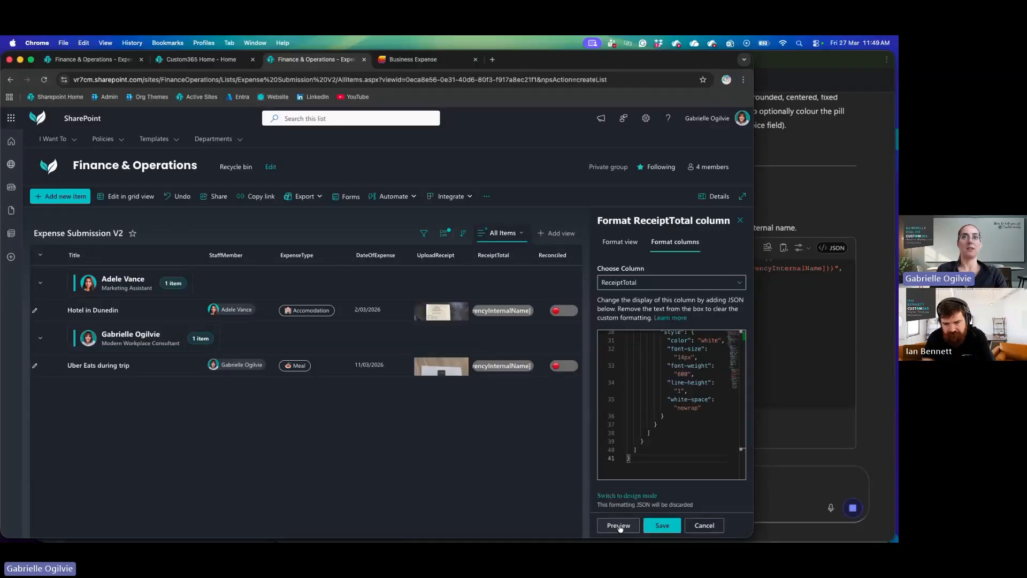
# Step: Replace the first YourCurrencyInternalName placeholder in the JSON's txtContent expression with ReceiptTotal
pyautogui.scroll(3, 662, 407)
pyautogui.scroll(1, 662, 406)
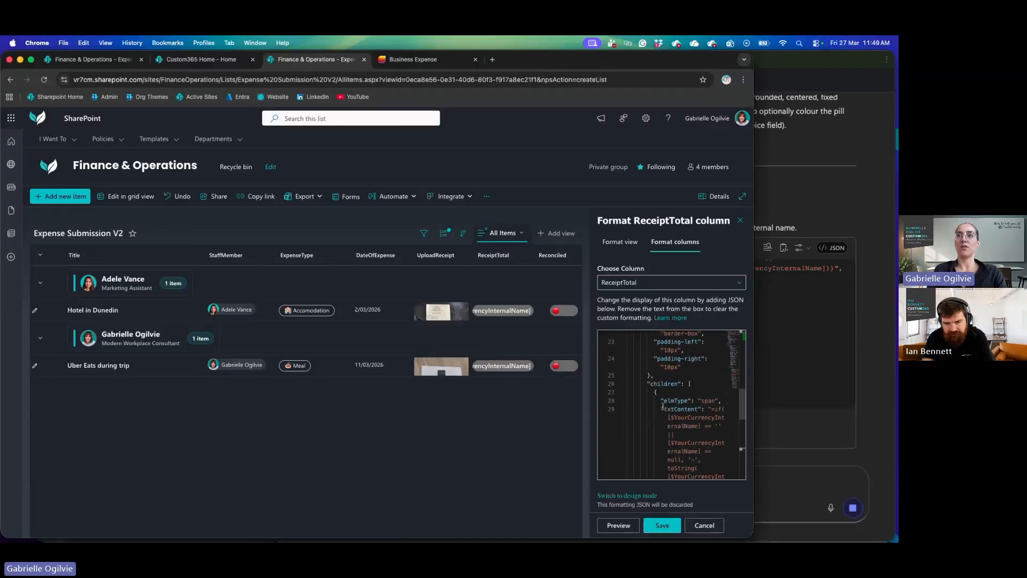
pyautogui.doubleClick(690, 417)
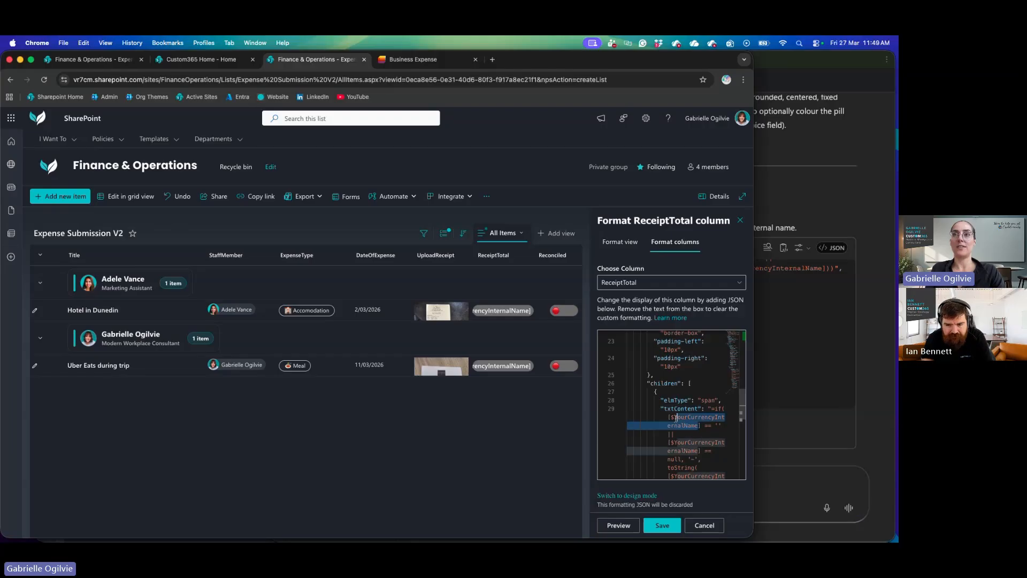
pyautogui.press('BackSpace')
pyautogui.write('Receip')
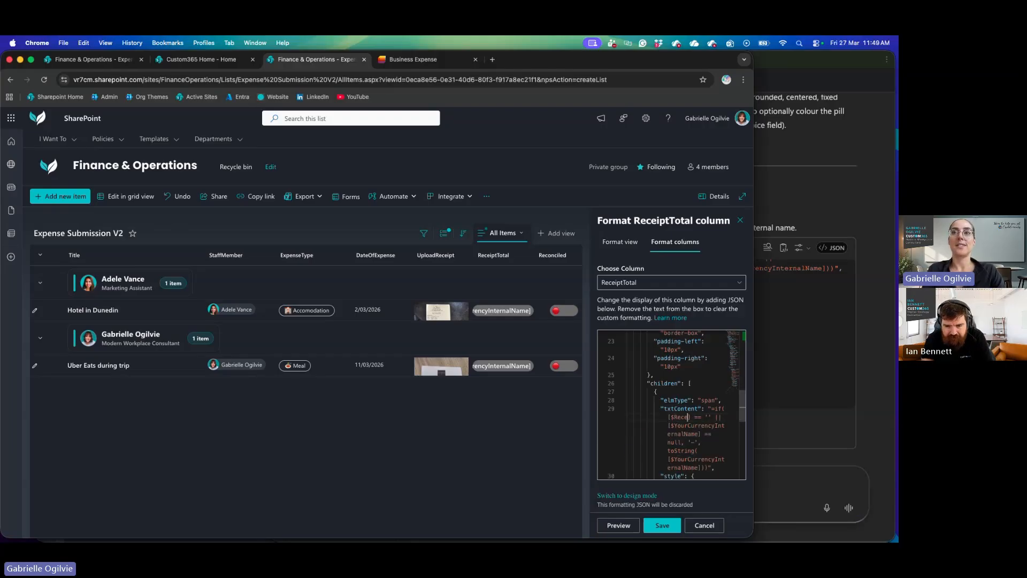
pyautogui.write('t]')
pyautogui.press('BackSpace')
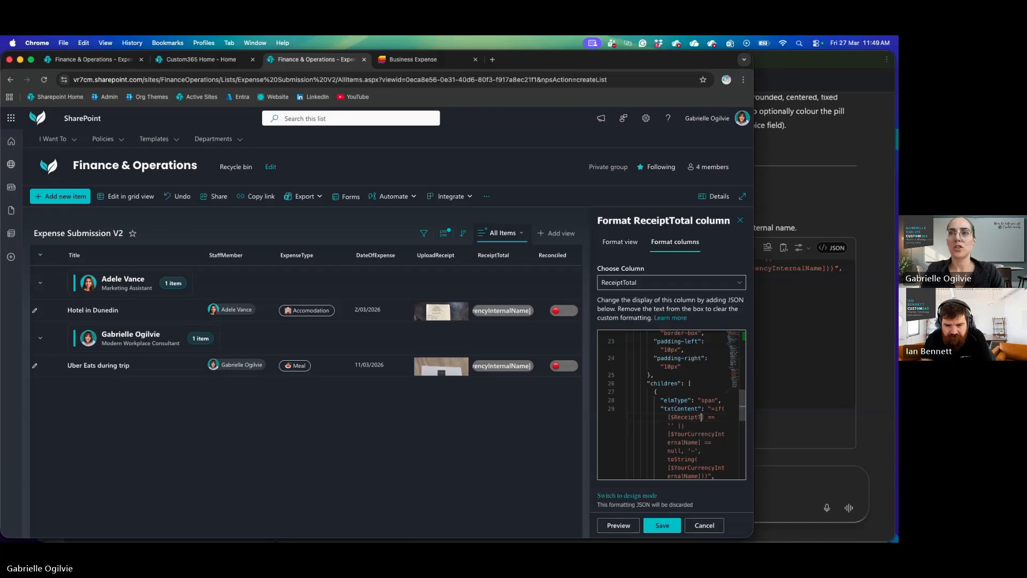
pyautogui.write('Total')
pyautogui.scroll(-1, 690, 405)
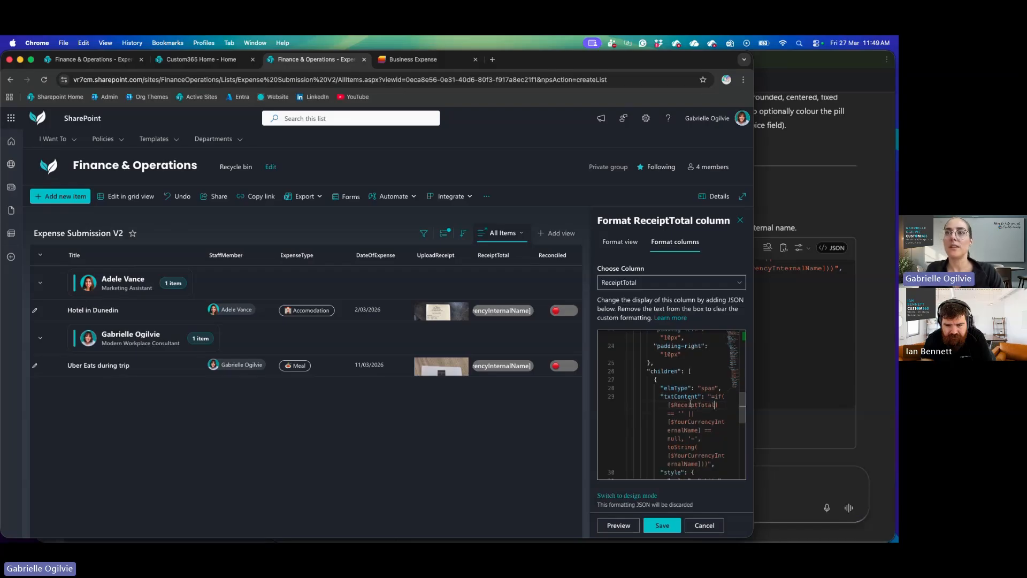
# Step: Replace the two remaining YourCurrencyInternalName placeholders in the txtContent expression with ReceiptTotal, and preview the column formatting
pyautogui.doubleClick(690, 404)
pyautogui.press('super+c')
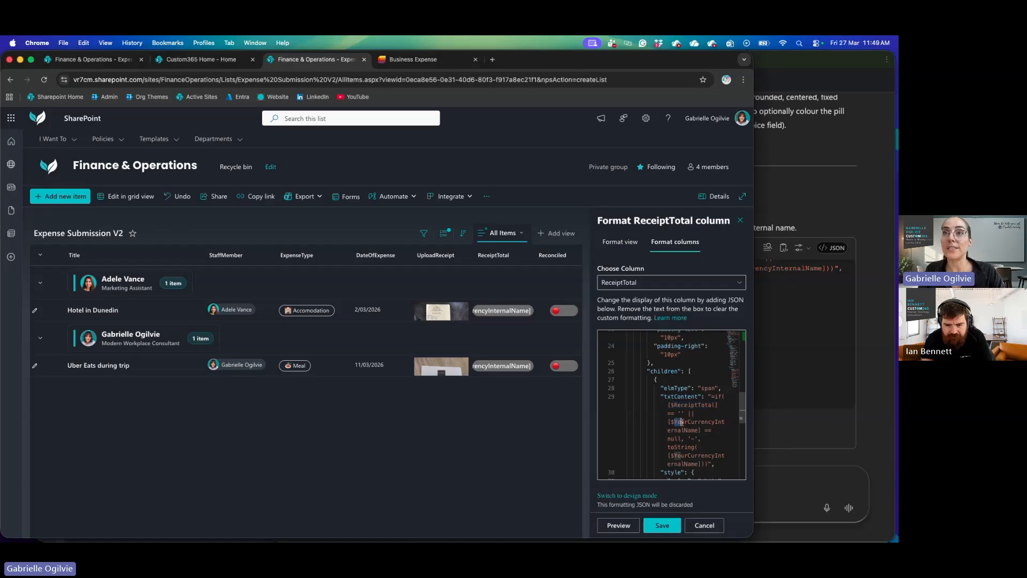
pyautogui.doubleClick(691, 429)
pyautogui.press('super+v')
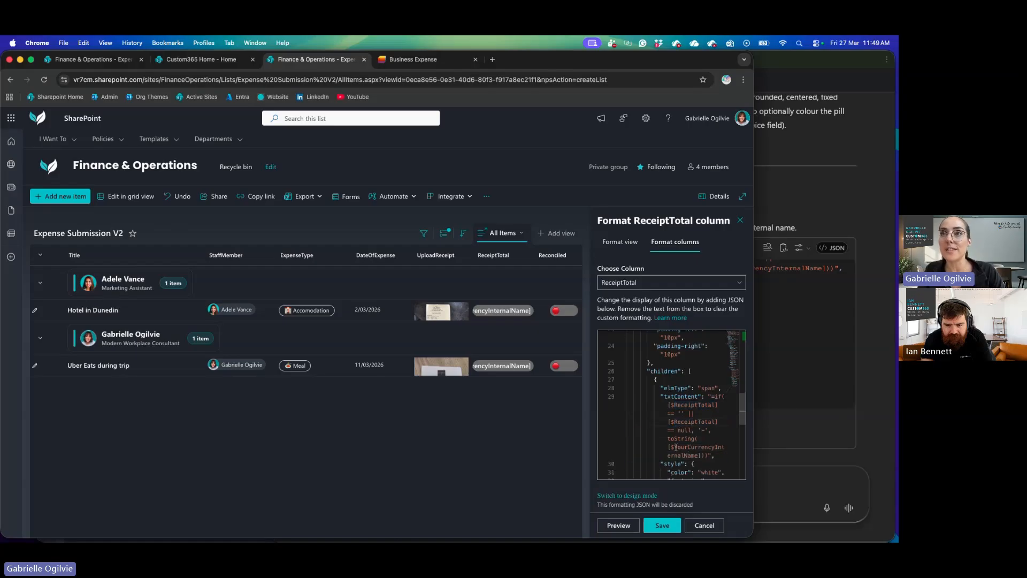
pyautogui.moveTo(675, 447); pyautogui.dragTo(698, 455)
pyautogui.press('BackSpace')
pyautogui.press('BackSpace')
pyautogui.press('super+v')
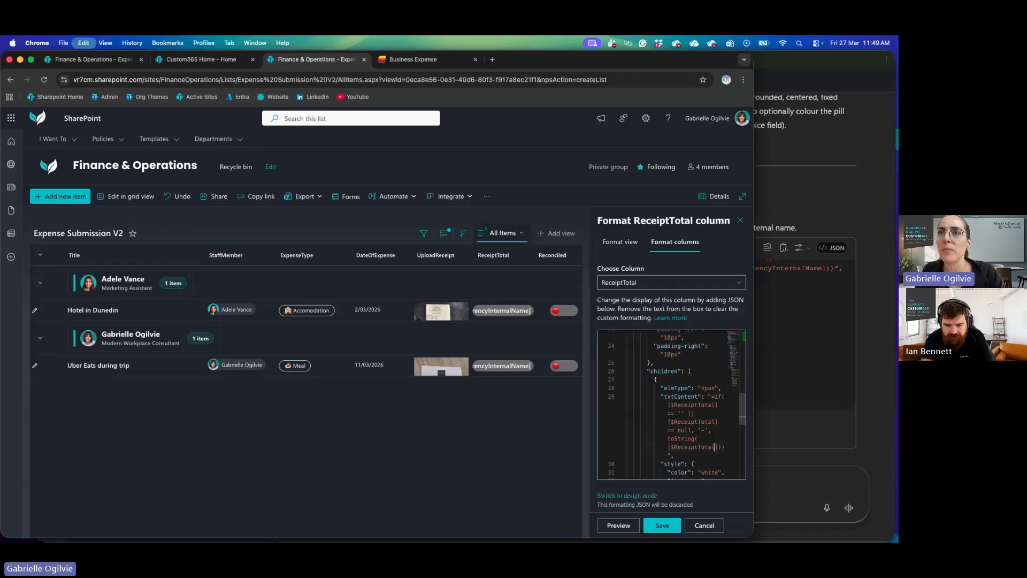
pyautogui.scroll(-5, 698, 454)
pyautogui.click(615, 525)
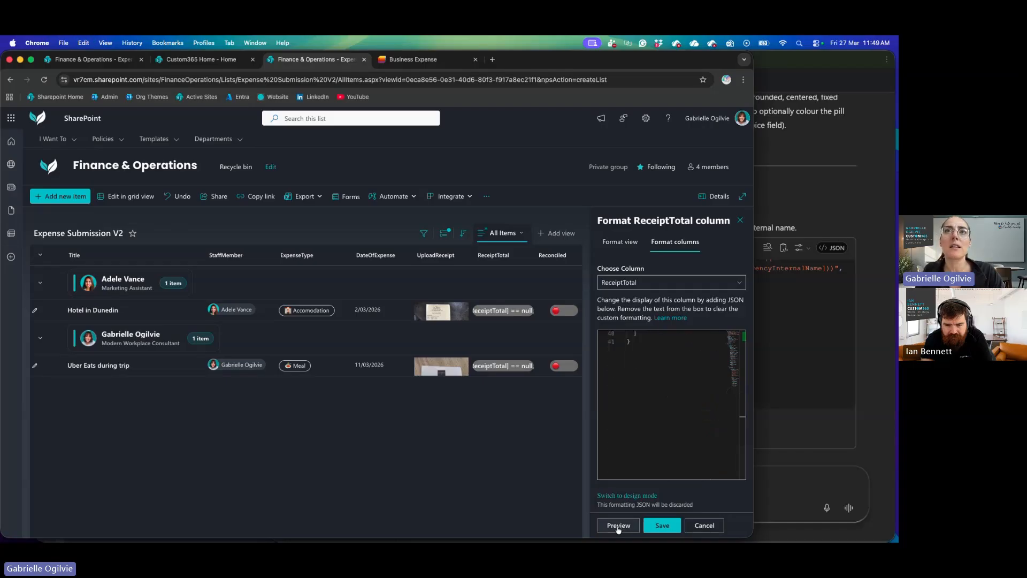
pyautogui.scroll(10, 670, 444)
pyautogui.scroll(8, 670, 444)
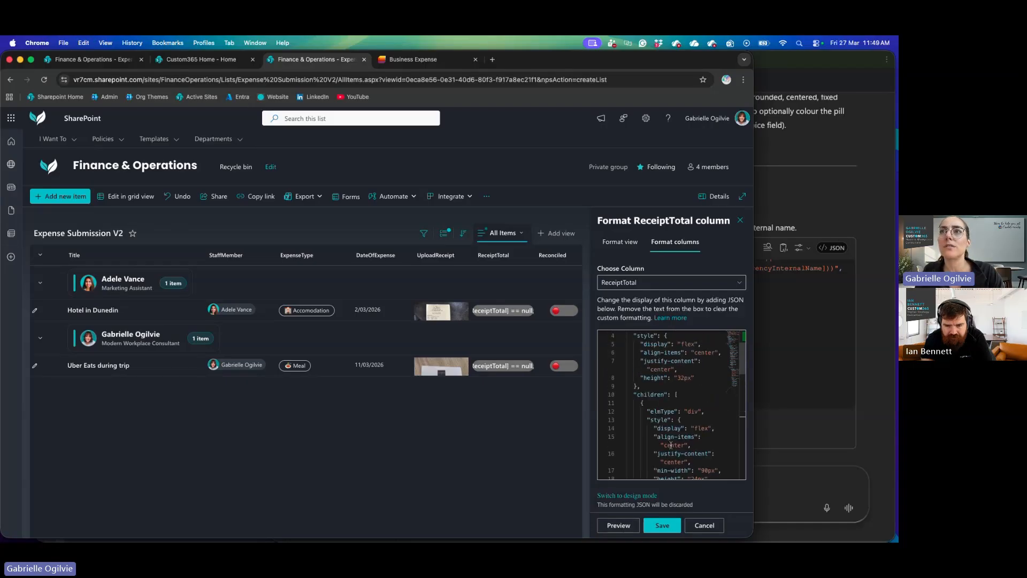
# Step: Switch to Copilot and tell it "My internal name is ReceiptTotal" to get the pill JSON regenerated for that column
pyautogui.click(856, 398)
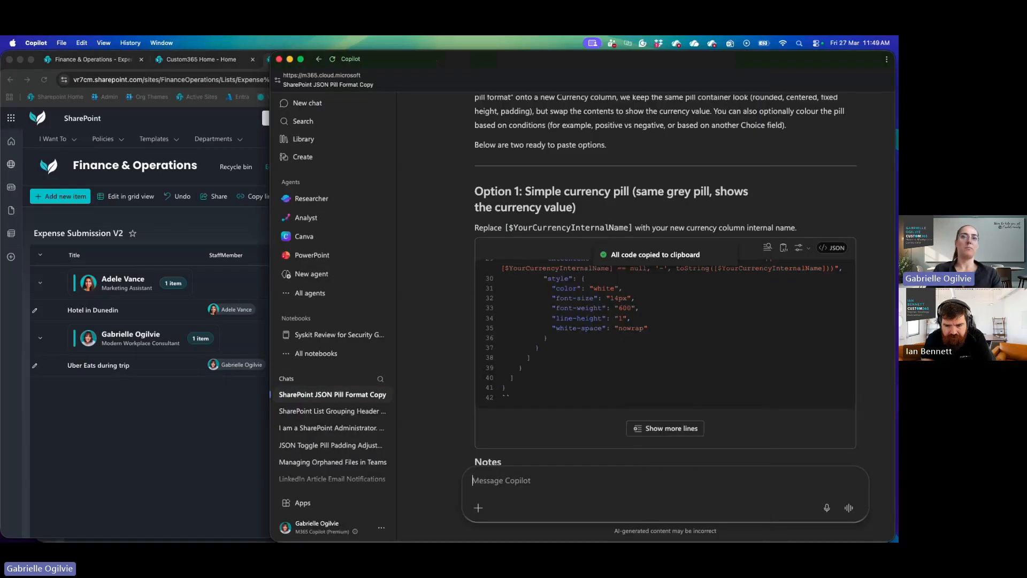
pyautogui.write('My internal name is Red')
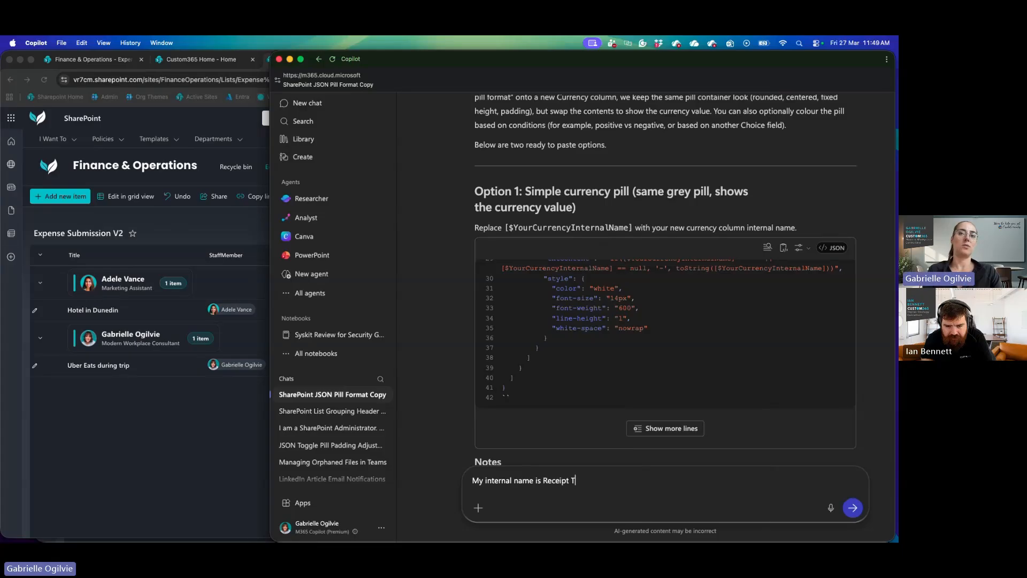
pyautogui.write('eiptTotal')
pyautogui.press('Return')
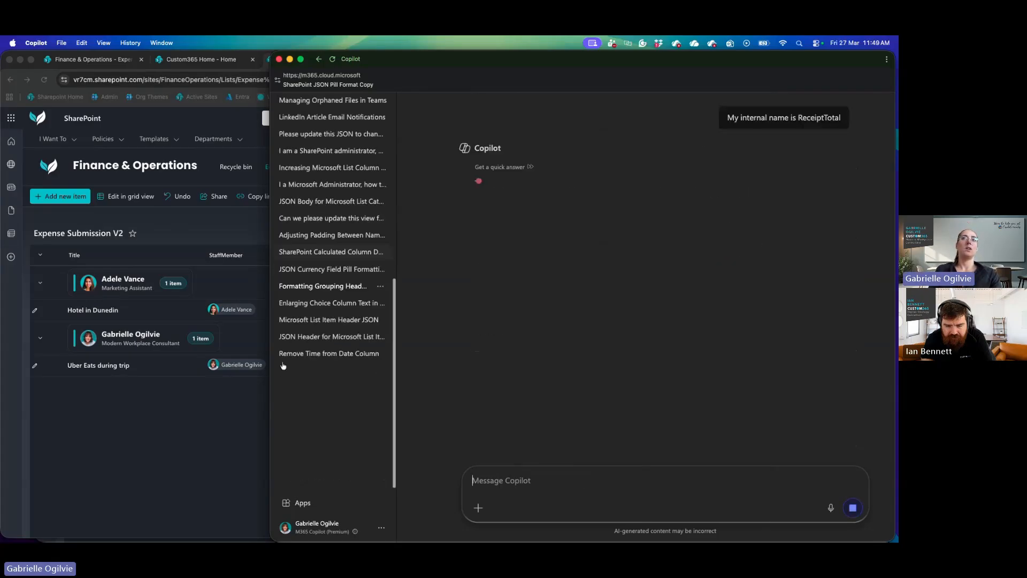
# Step: Return to the Expense Submission V2 list in Chrome and discard the unsaved ReceiptTotal column formatting
pyautogui.click(166, 447)
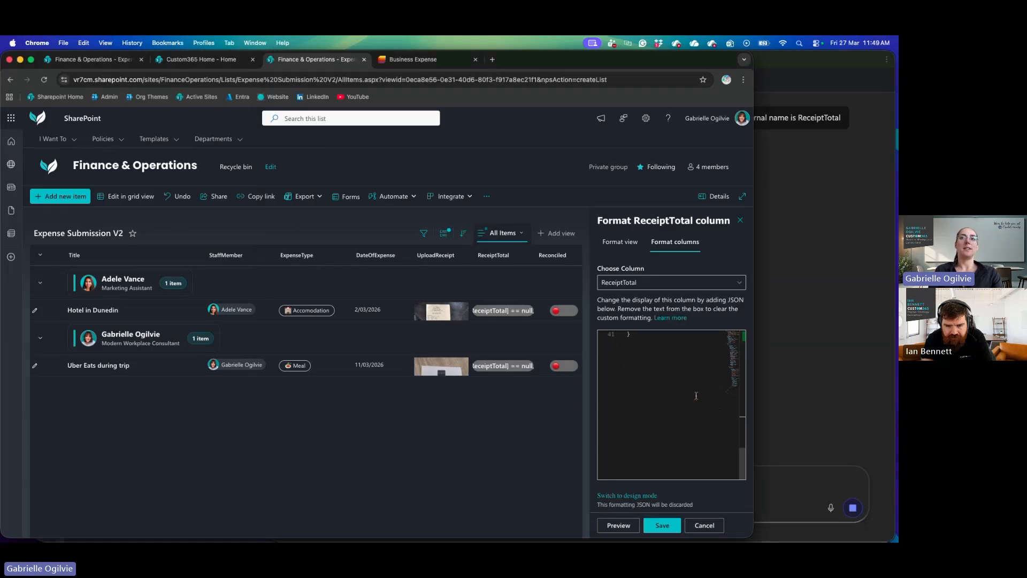
pyautogui.click(857, 320)
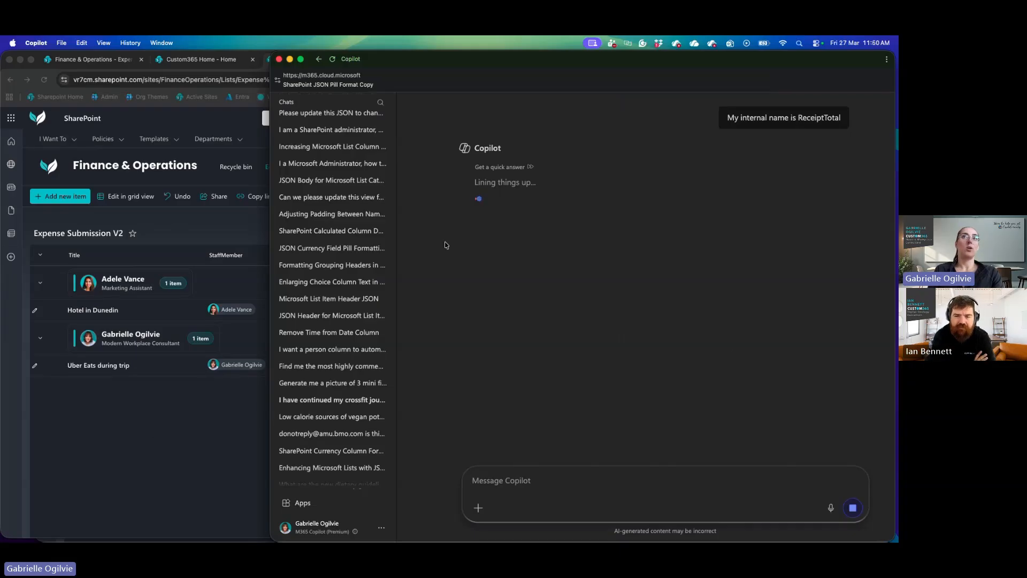
pyautogui.click(178, 431)
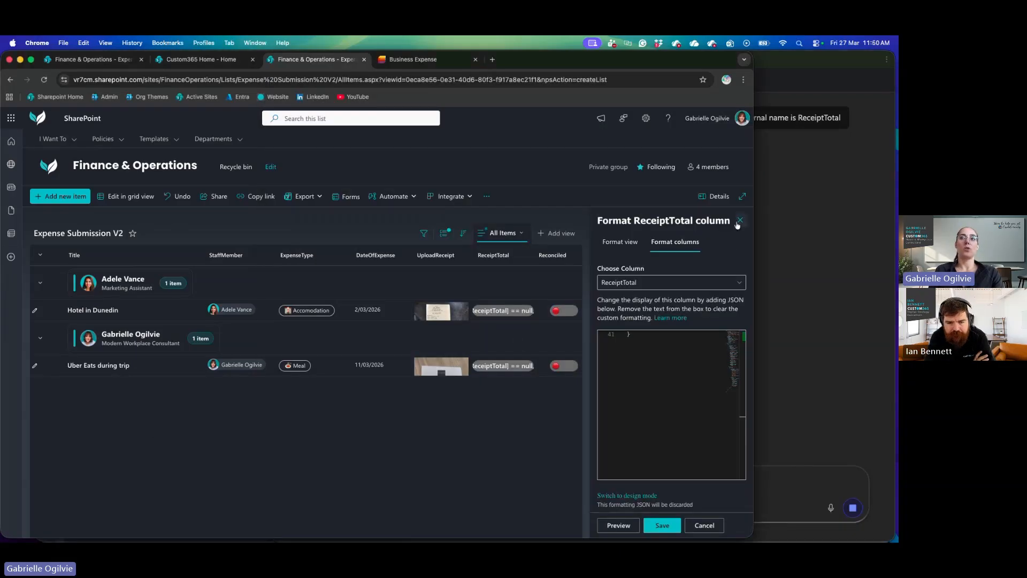
pyautogui.click(703, 525)
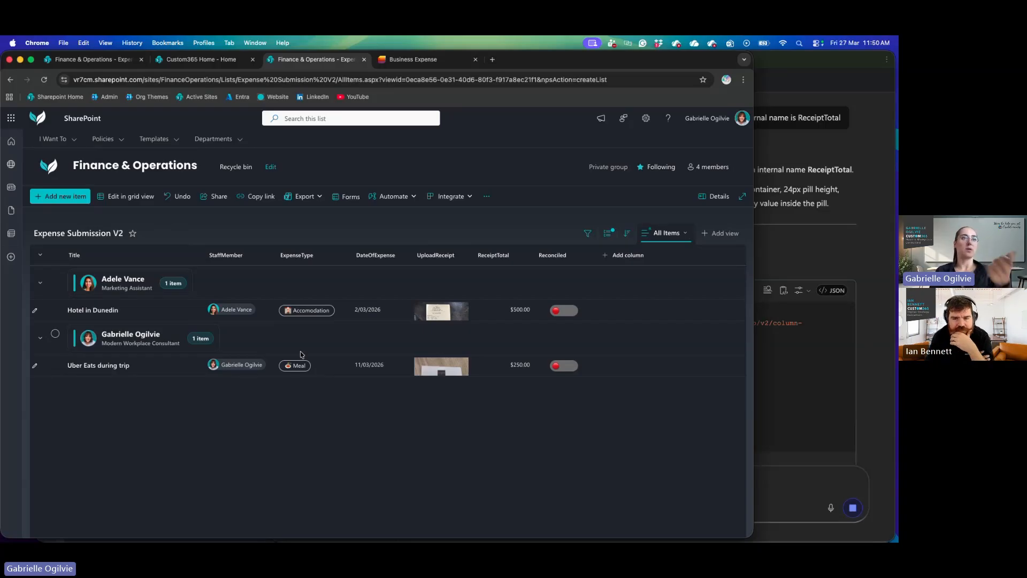
# Step: Switch to Copilot and copy the optional upgrade JSON that makes the ReceiptTotal pill fill the full column width
pyautogui.press('super+Tab')
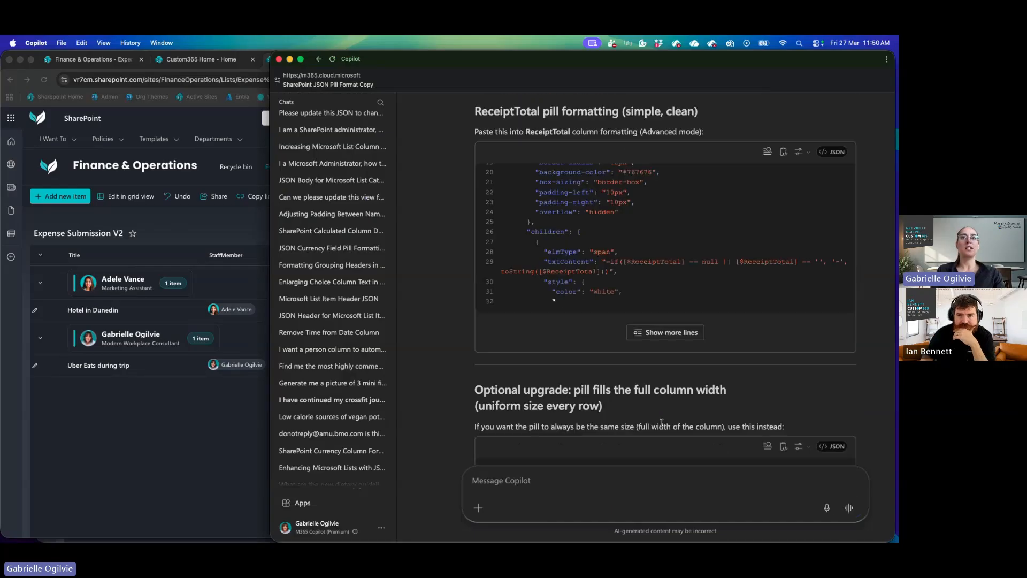
pyautogui.scroll(-7, 661, 422)
pyautogui.scroll(3, 658, 396)
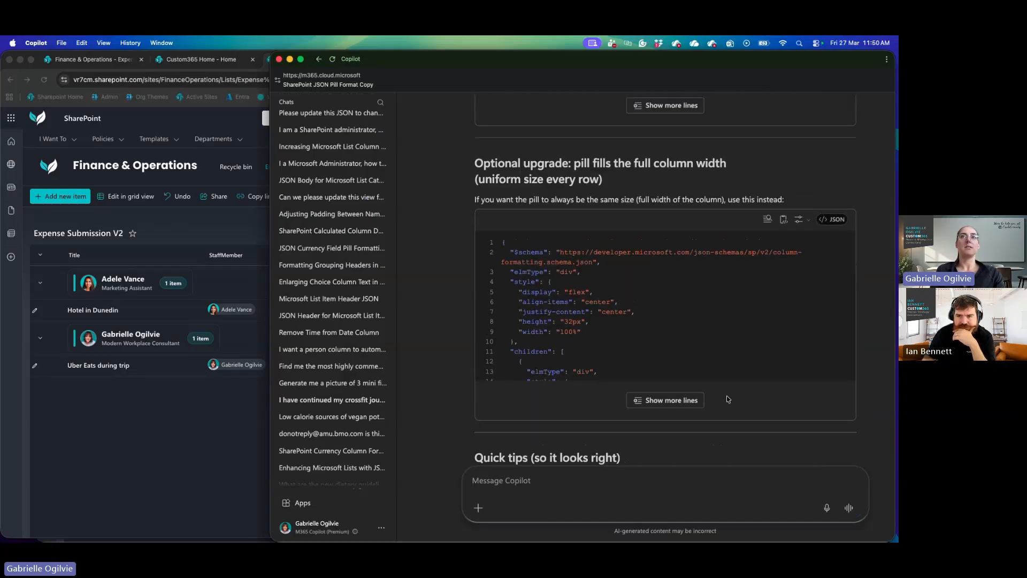
pyautogui.scroll(-6, 729, 394)
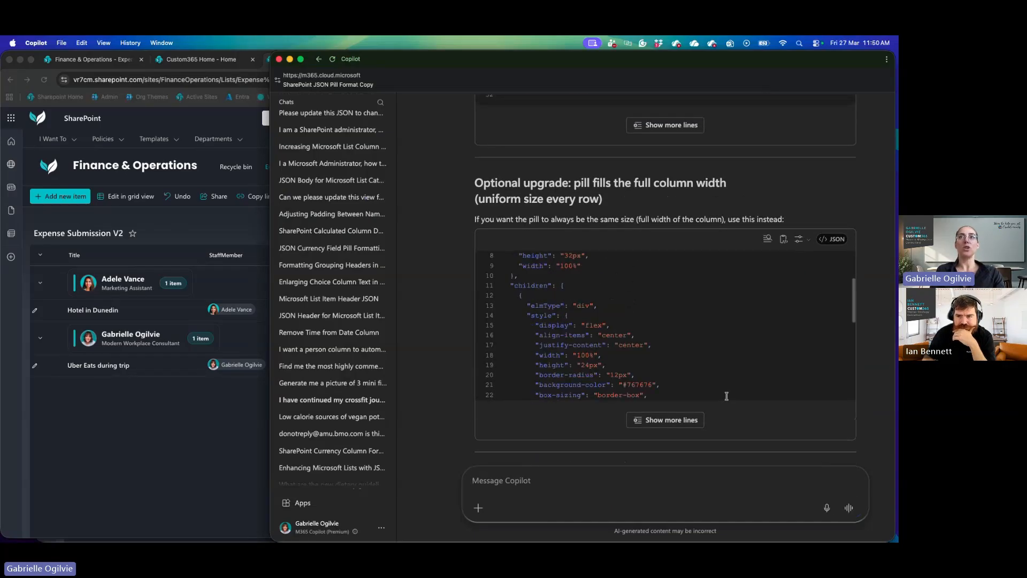
pyautogui.click(783, 240)
pyautogui.scroll(-5, 702, 384)
# Step: Return to Chrome and replace the ReceiptTotal column's advanced formatting in Expense Submission V2 with the copied full-width pill JSON
pyautogui.click(208, 407)
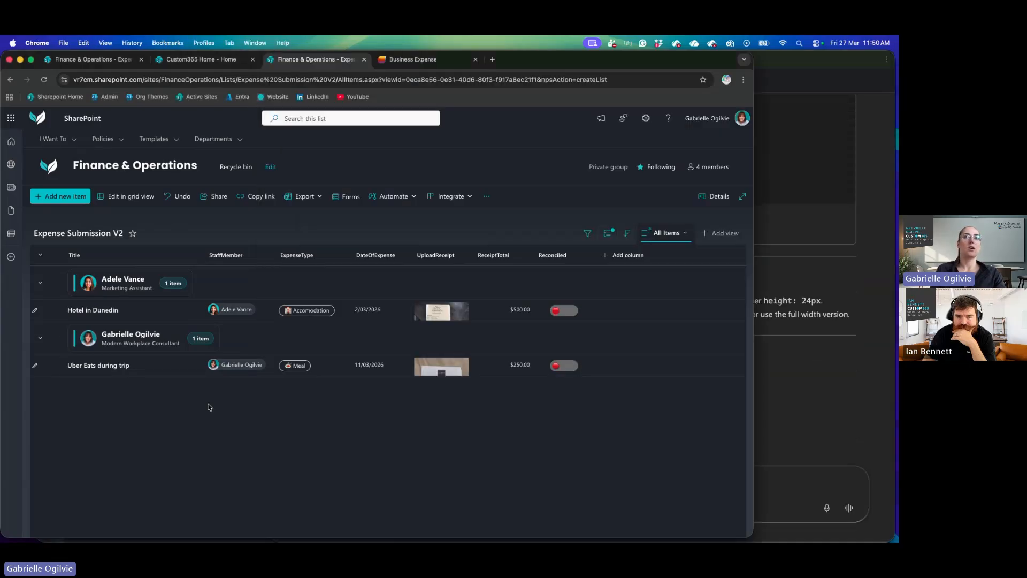
pyautogui.click(493, 255)
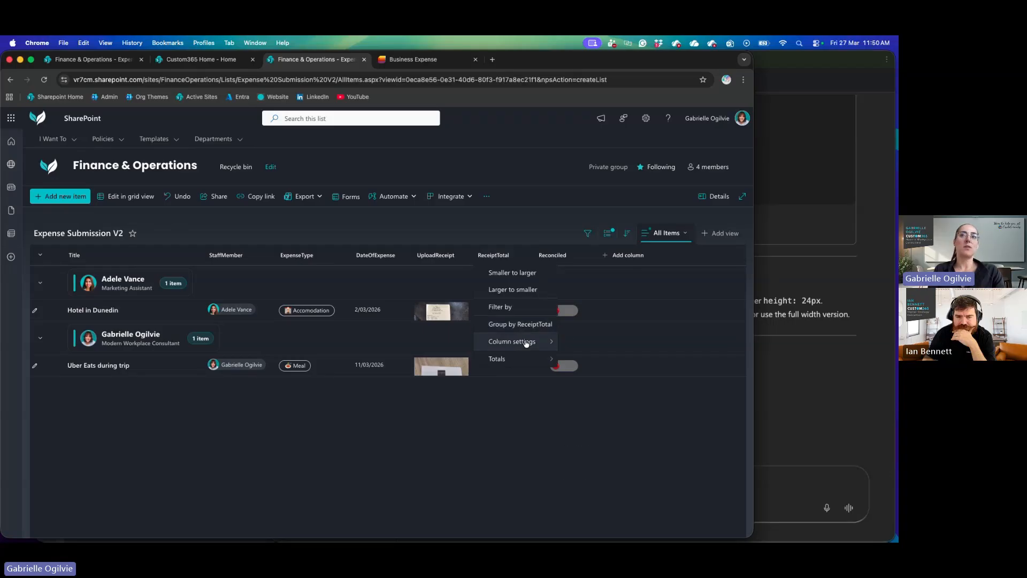
pyautogui.moveTo(527, 343)
pyautogui.click(603, 373)
pyautogui.click(613, 503)
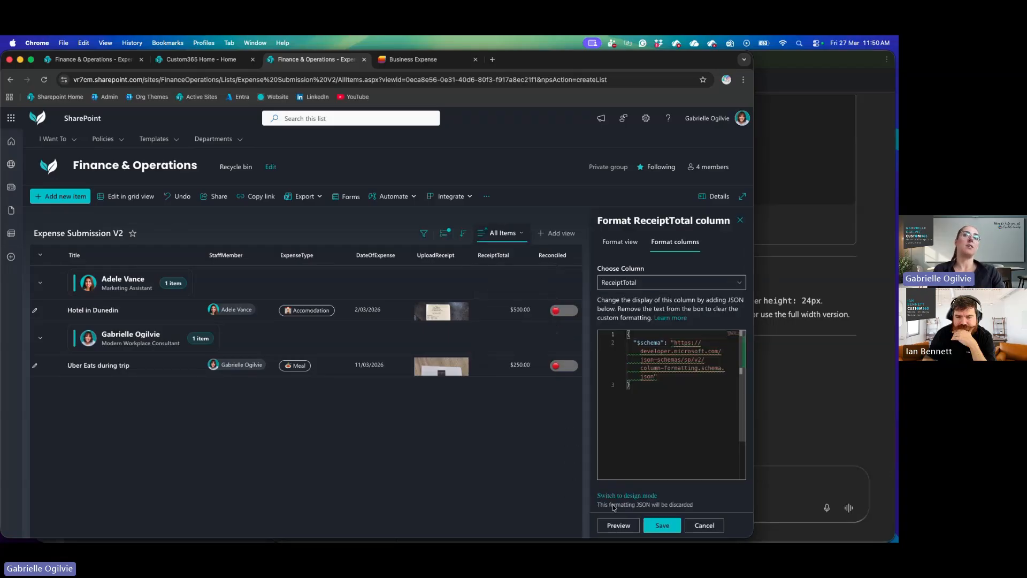
pyautogui.click(628, 433)
pyautogui.press('super+a')
pyautogui.press('super+v')
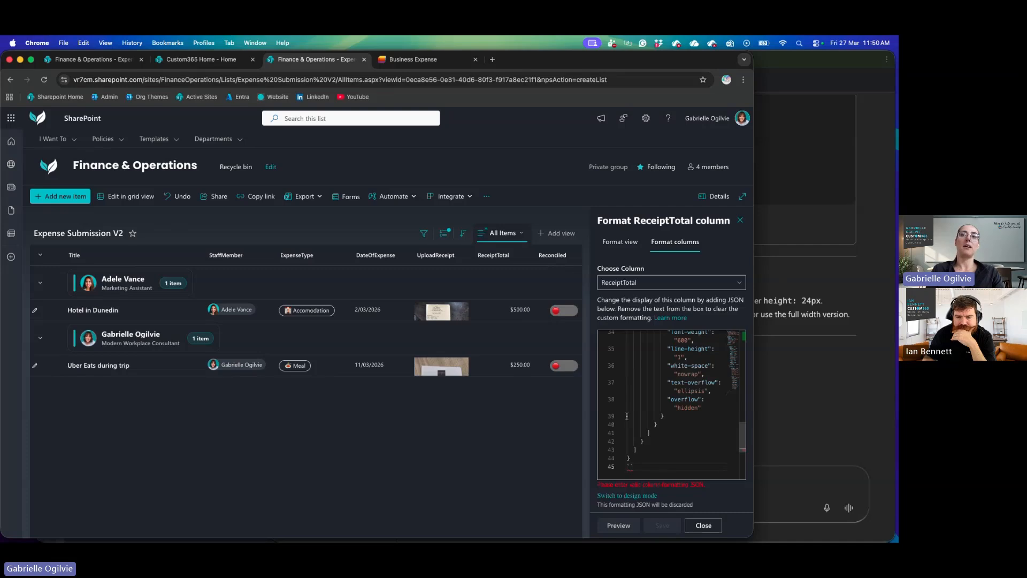
# Step: Remove the stray backticks on line 45 of the JSON, preview the full-width pill, and cancel the column formatting
pyautogui.press('BackSpace')
pyautogui.press('BackSpace')
pyautogui.click(635, 524)
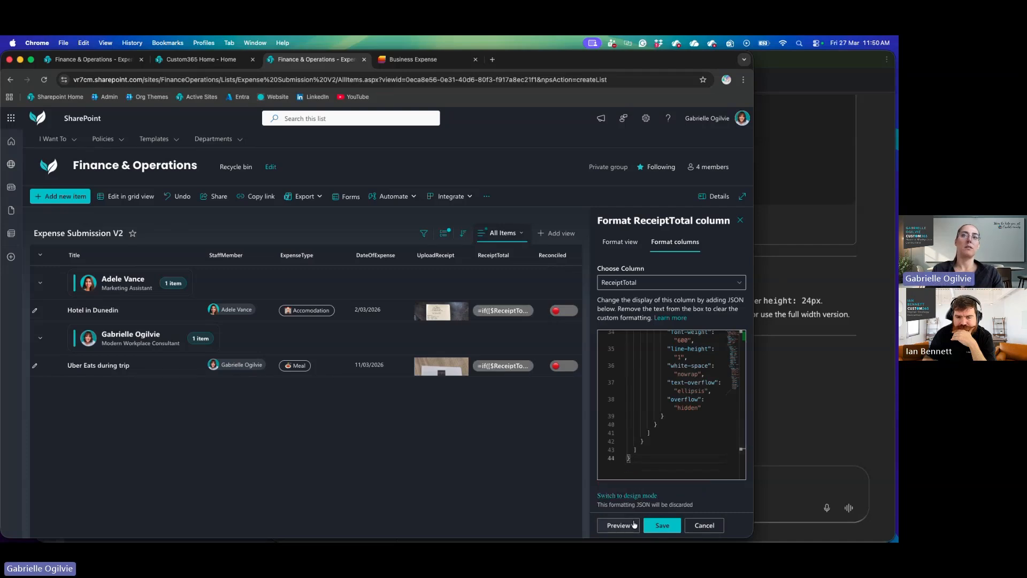
pyautogui.scroll(5, 713, 415)
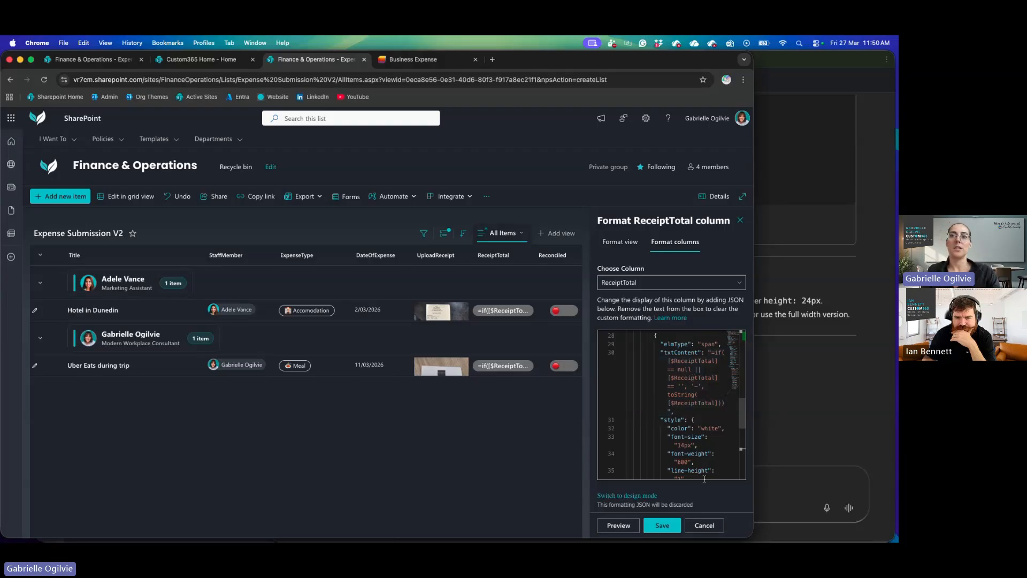
pyautogui.click(705, 526)
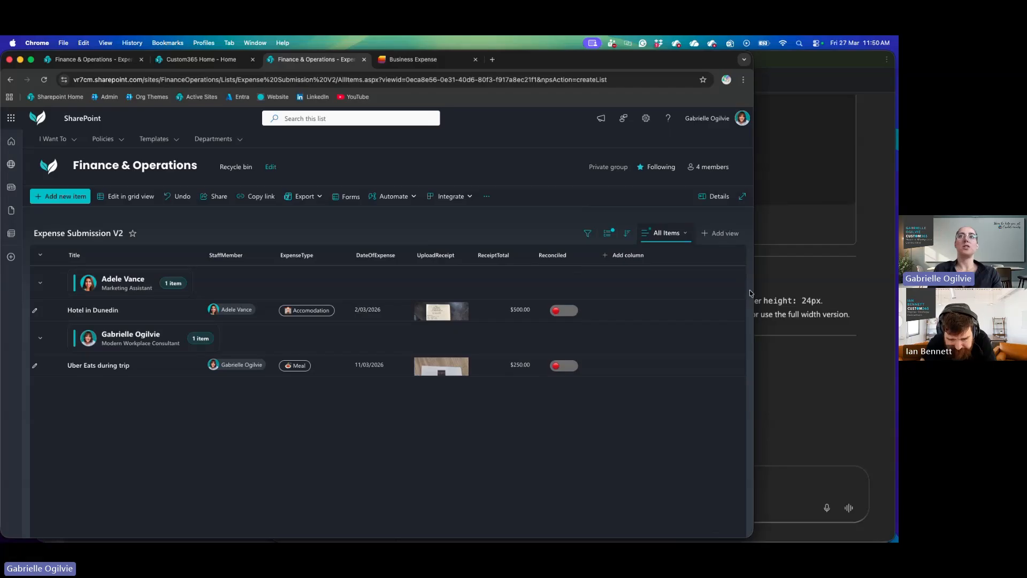
# Step: Switch to the original Expense Submissions list and copy all the formatting JSON of its Receipt Total column
pyautogui.hotkey('ctrl', 'Up')
pyautogui.click(607, 259)
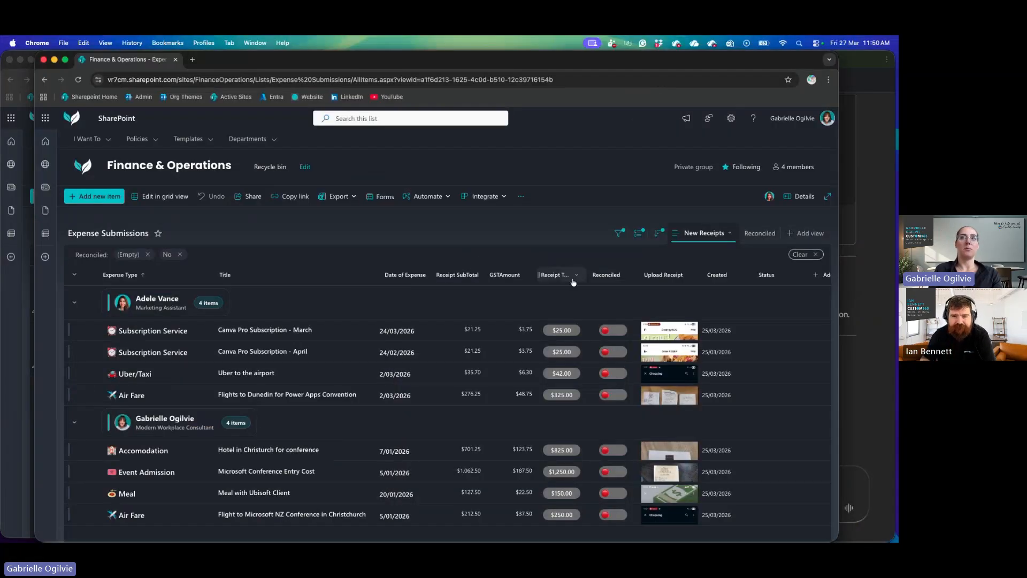
pyautogui.click(559, 275)
pyautogui.moveTo(589, 361)
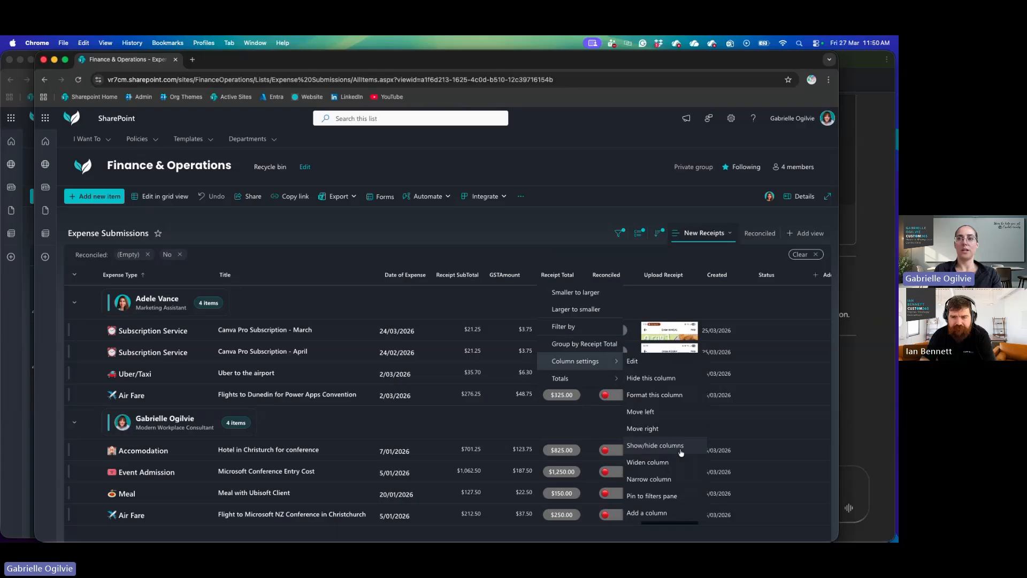
pyautogui.click(663, 394)
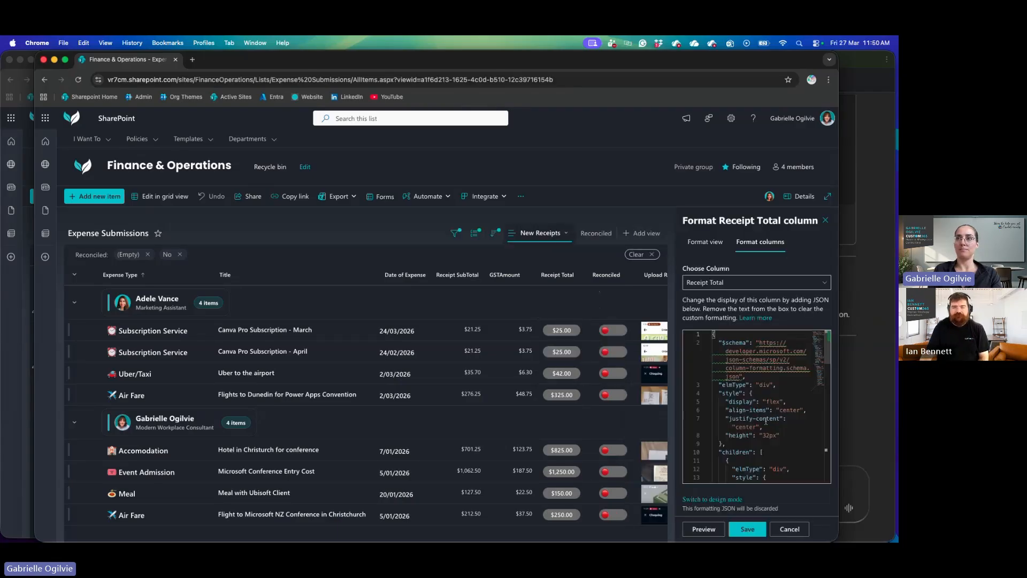
pyautogui.press('super+a')
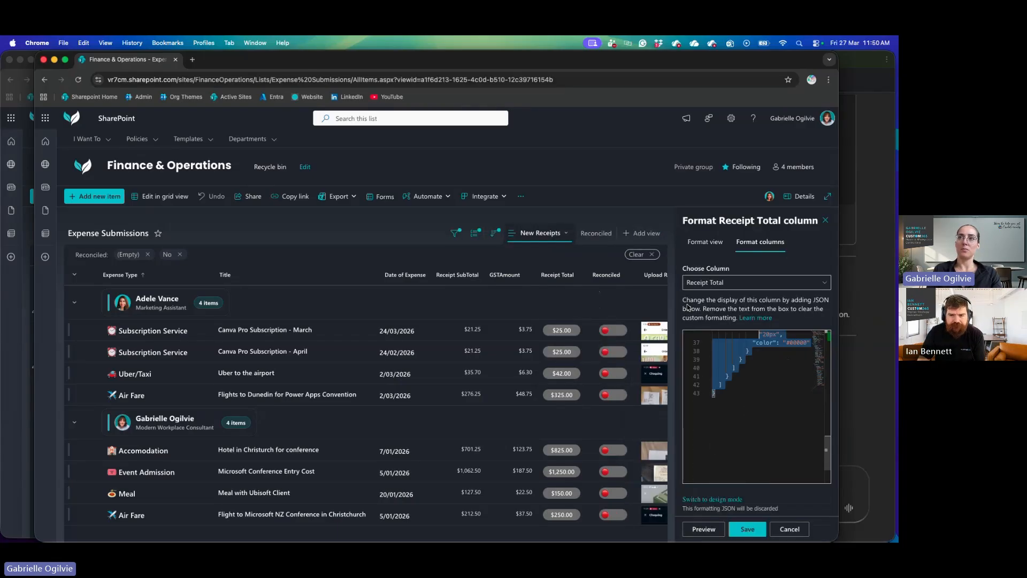
pyautogui.press('super+c')
# Step: Replace the ReceiptTotal column's formatting in Expense Submission V2 with the JSON copied from the original list, and preview it
pyautogui.click(21, 393)
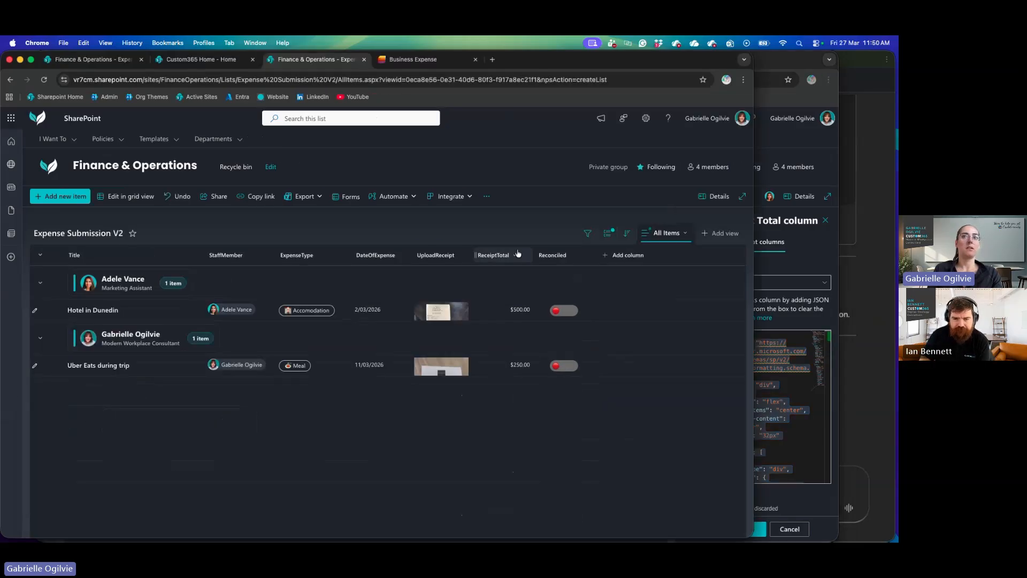
pyautogui.click(528, 255)
pyautogui.moveTo(529, 339)
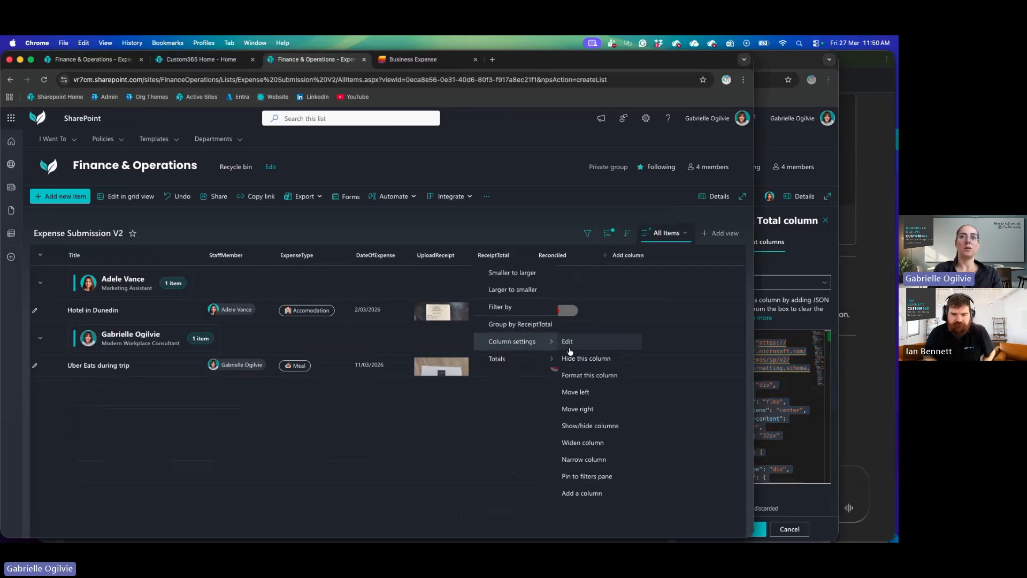
pyautogui.click(609, 358)
pyautogui.click(621, 501)
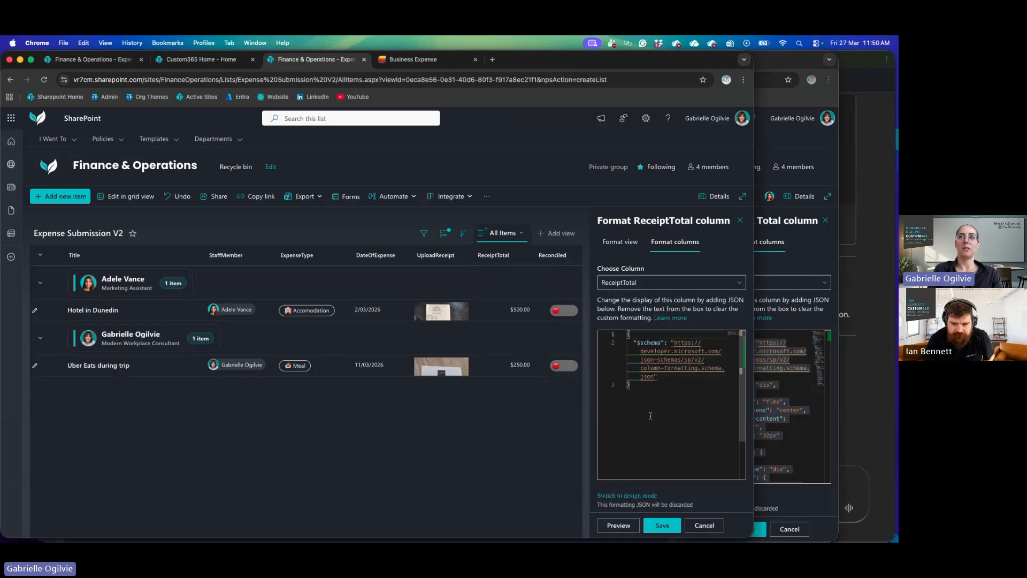
pyautogui.press('super+a')
pyautogui.press('super+v')
pyautogui.click(618, 525)
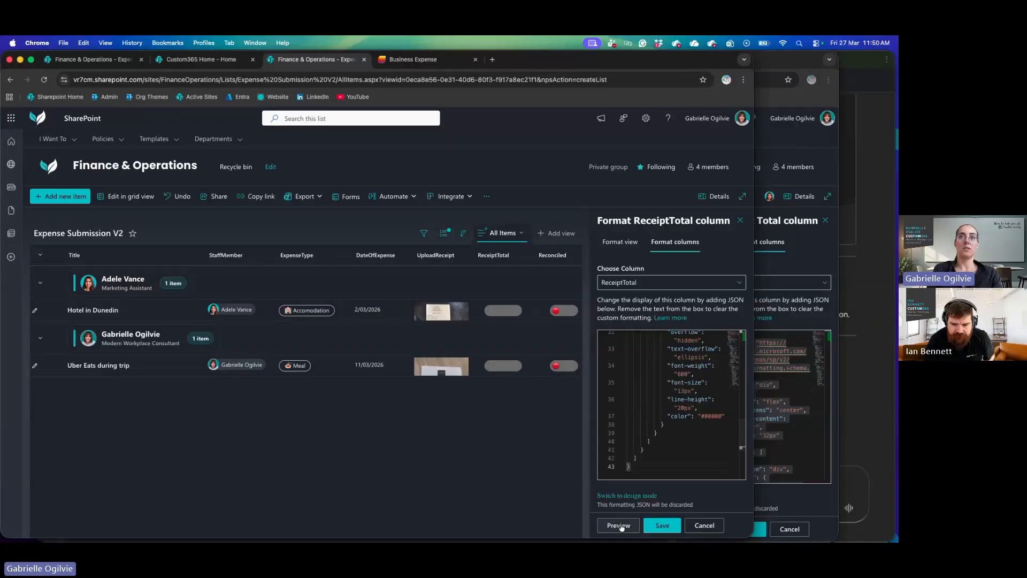
# Step: Review the pasted pill JSON and change its txtContent column reference on line 28 to [$ReceiptTotal]
pyautogui.scroll(5, 672, 436)
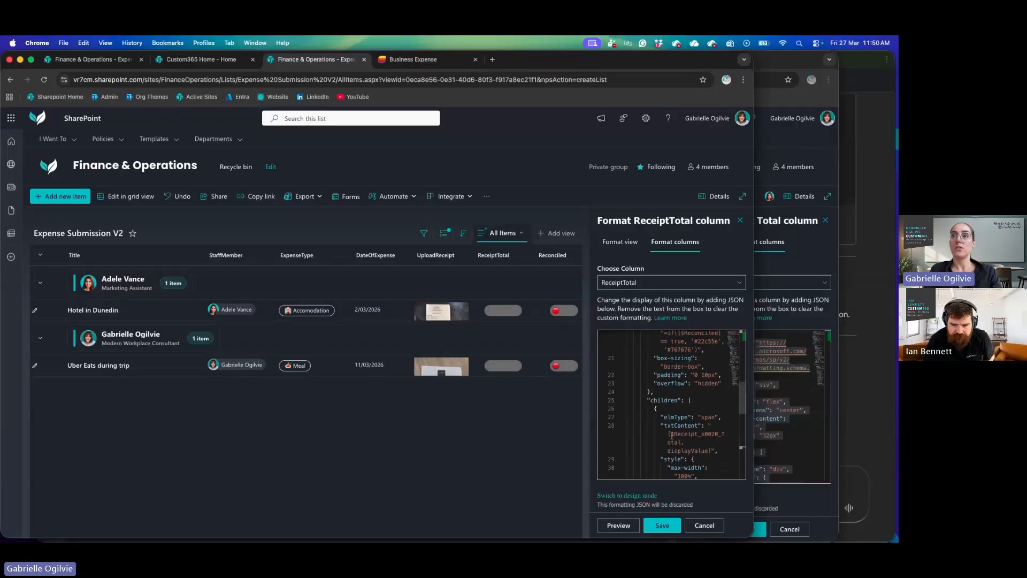
pyautogui.scroll(3, 672, 436)
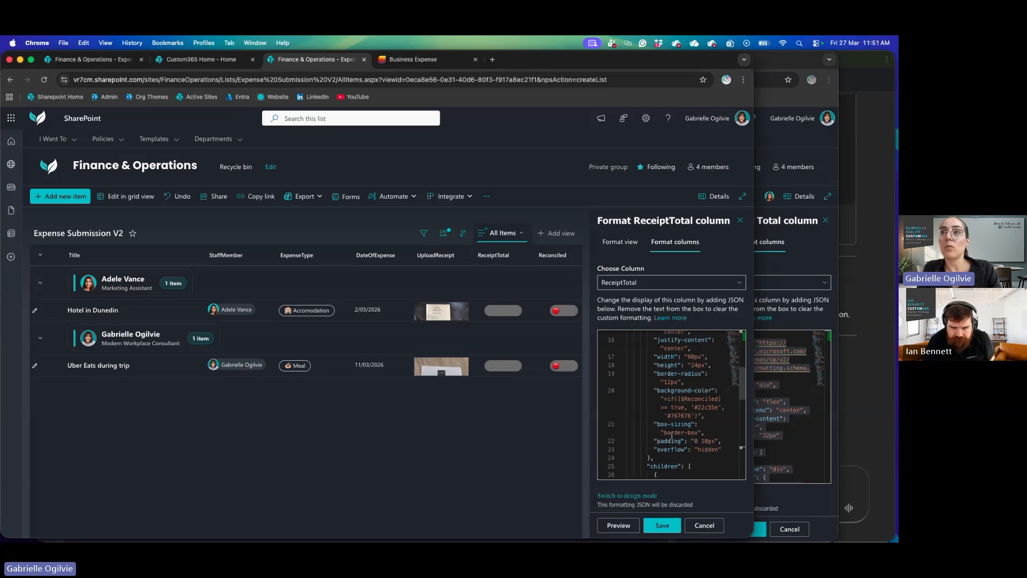
pyautogui.scroll(5, 708, 402)
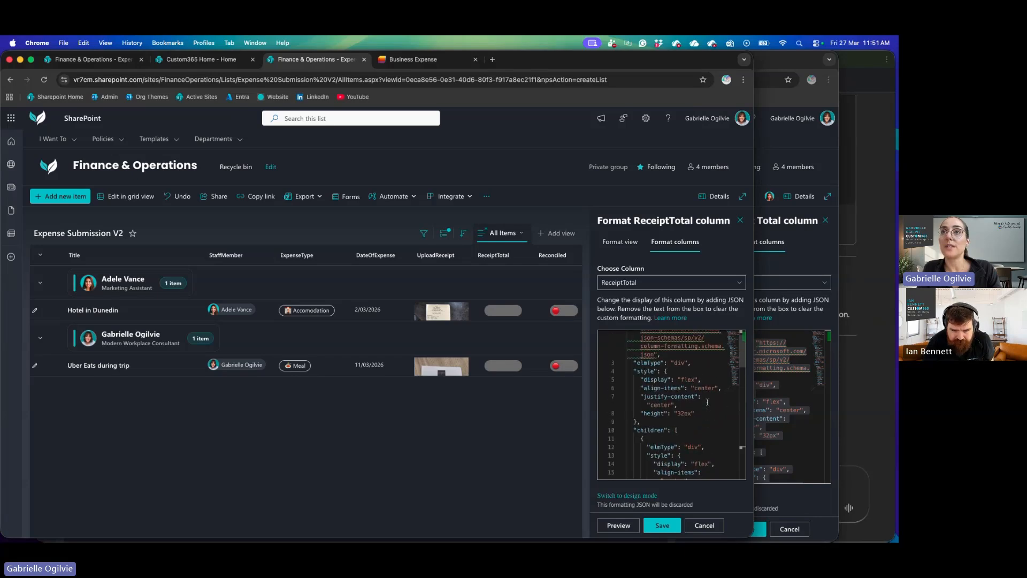
pyautogui.scroll(-7, 707, 402)
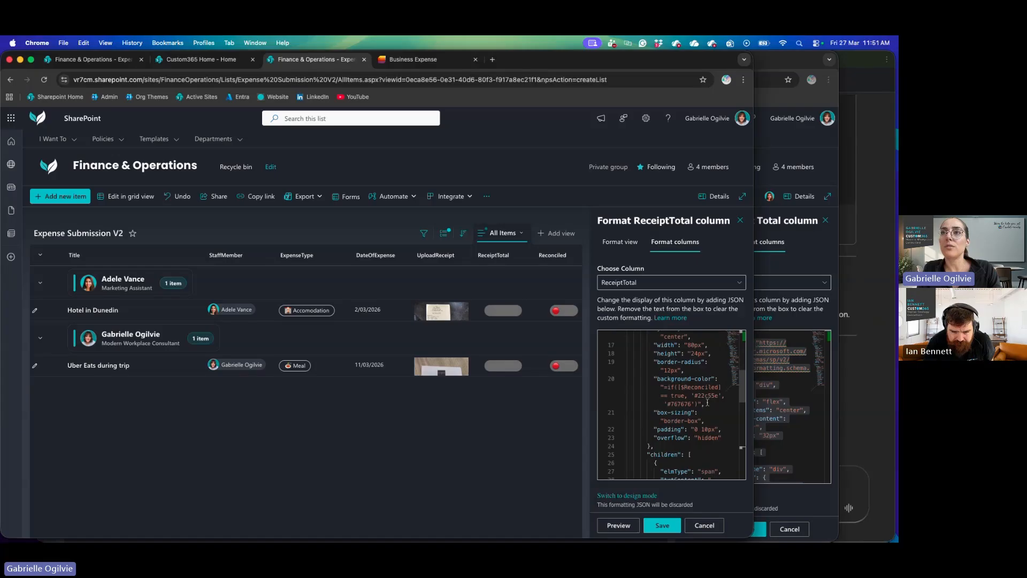
pyautogui.scroll(-4, 707, 402)
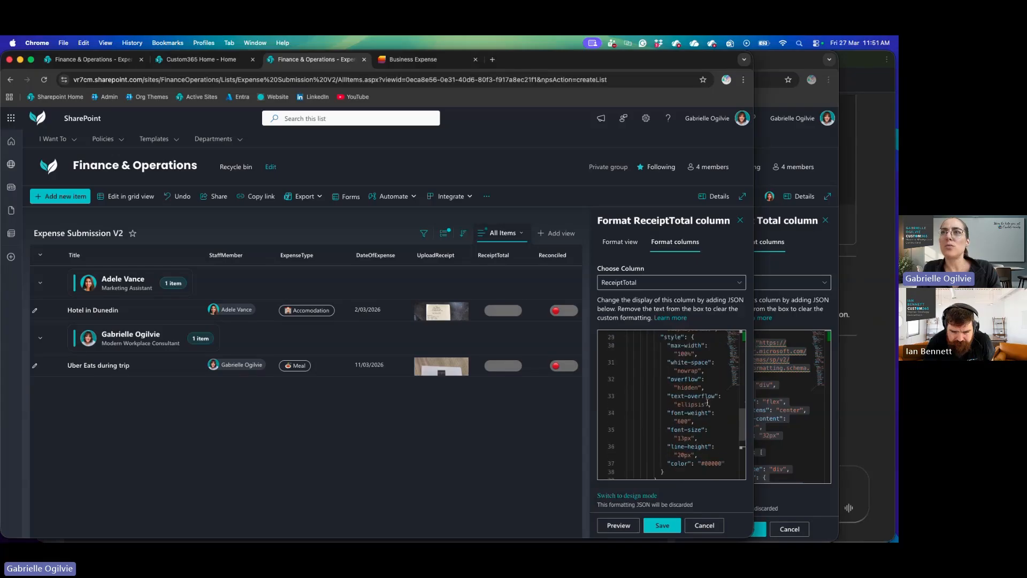
pyautogui.scroll(1, 707, 402)
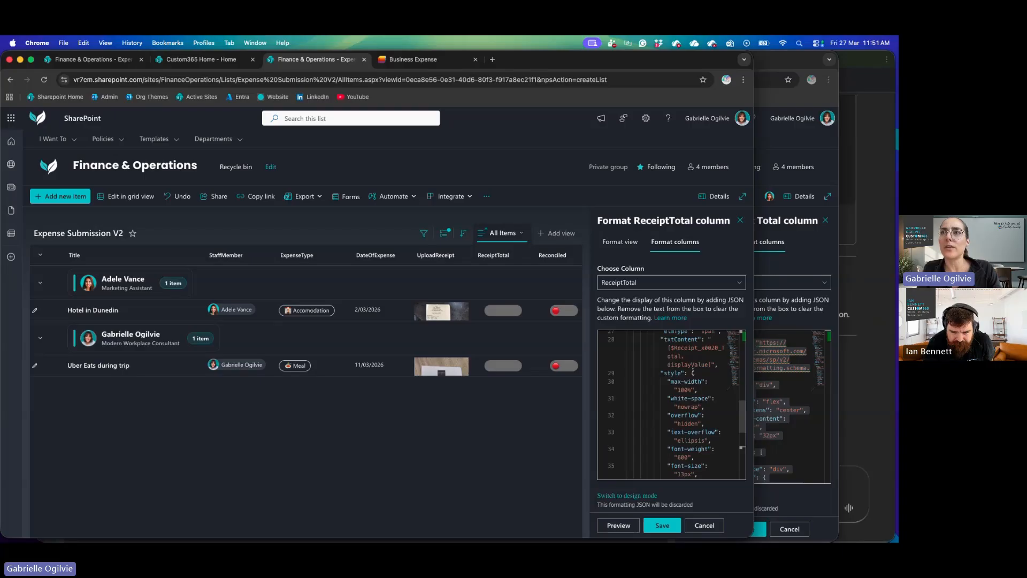
pyautogui.moveTo(708, 365)
pyautogui.mouseDown()
pyautogui.moveTo(675, 348)
pyautogui.moveTo(703, 351)
pyautogui.moveTo(707, 363)
pyautogui.mouseUp()
pyautogui.click(699, 347)
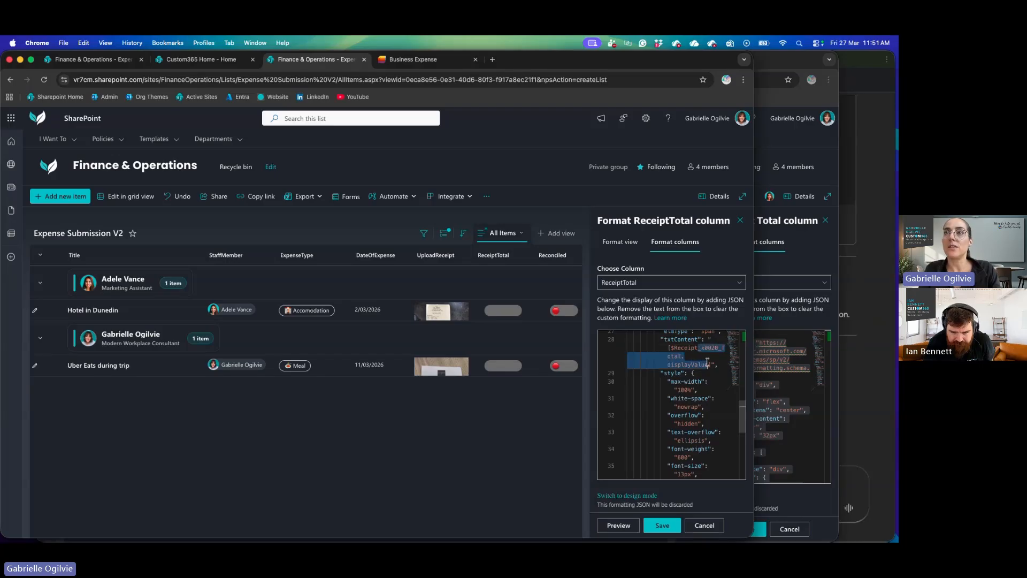
pyautogui.write('Total')
pyautogui.scroll(3, 707, 366)
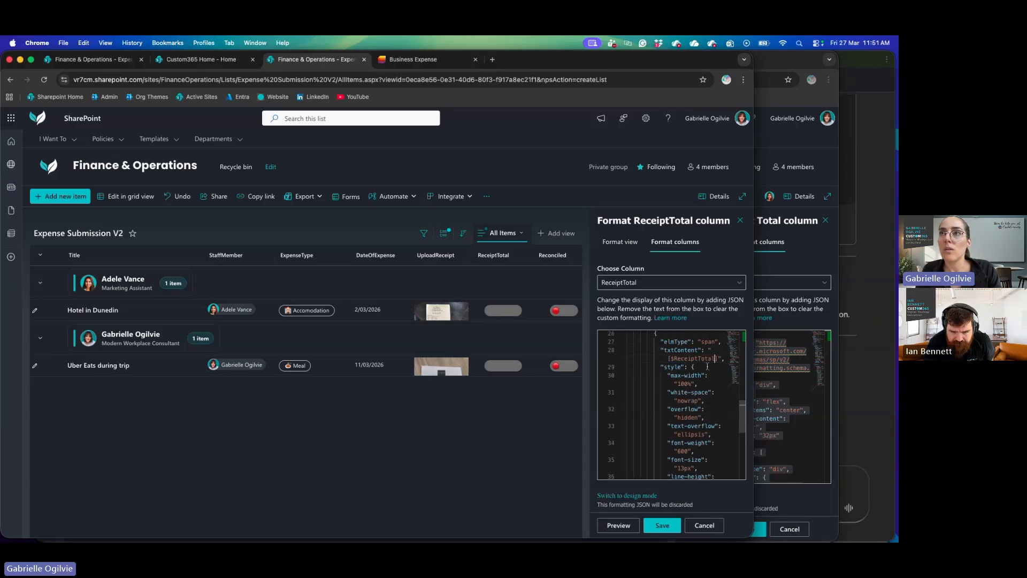
pyautogui.doubleClick(692, 430)
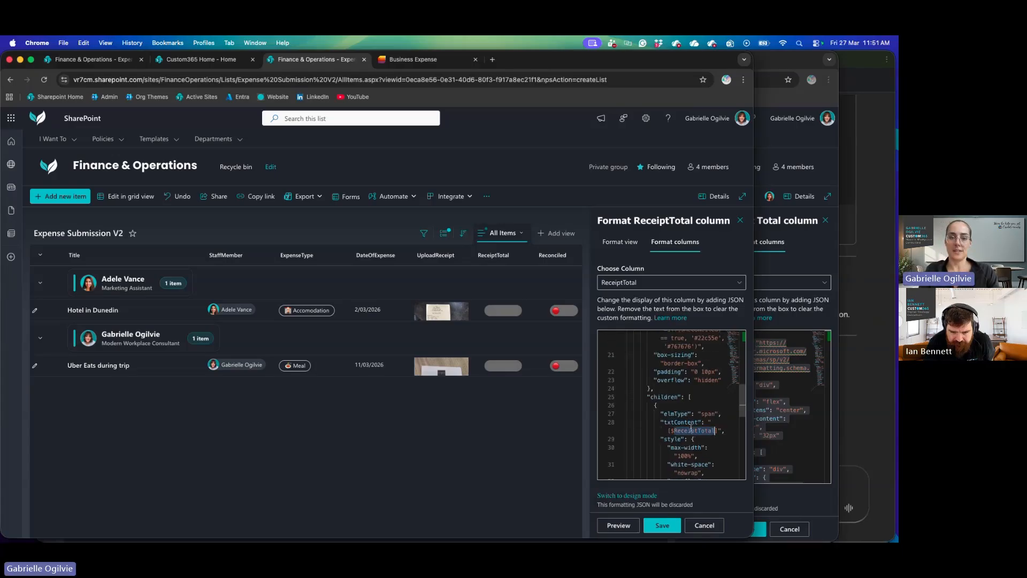
pyautogui.scroll(4, 691, 429)
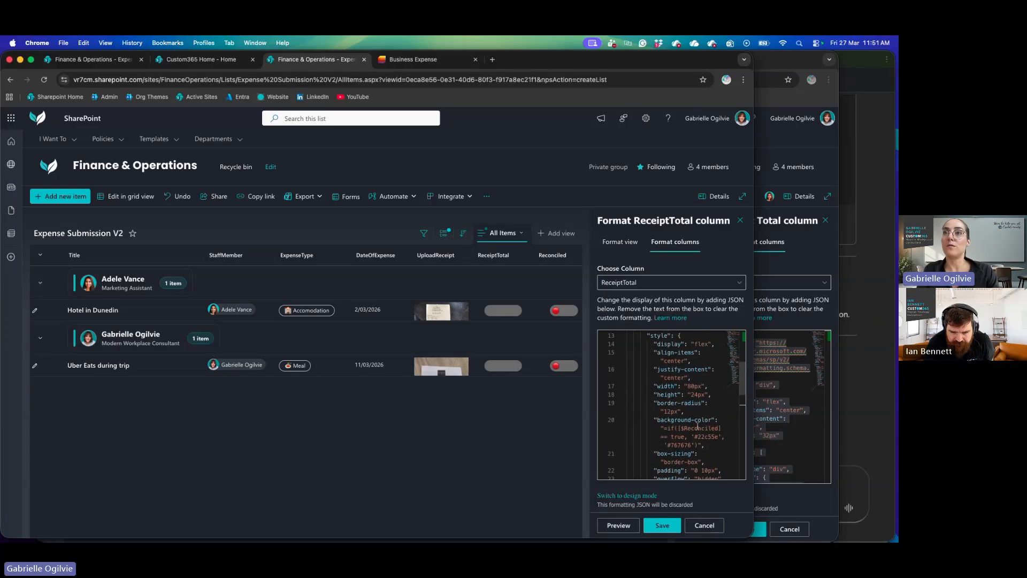
# Step: Check the rest of the ReceiptTotal pill JSON, preview the updated format, and save it to the column
pyautogui.scroll(5, 697, 427)
pyautogui.scroll(-5, 697, 427)
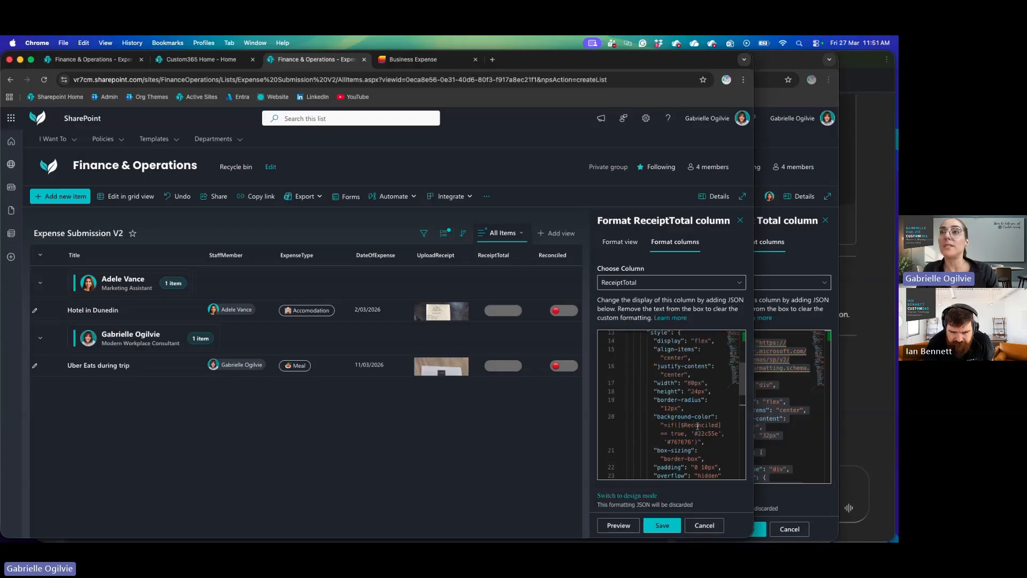
pyautogui.scroll(-8, 697, 426)
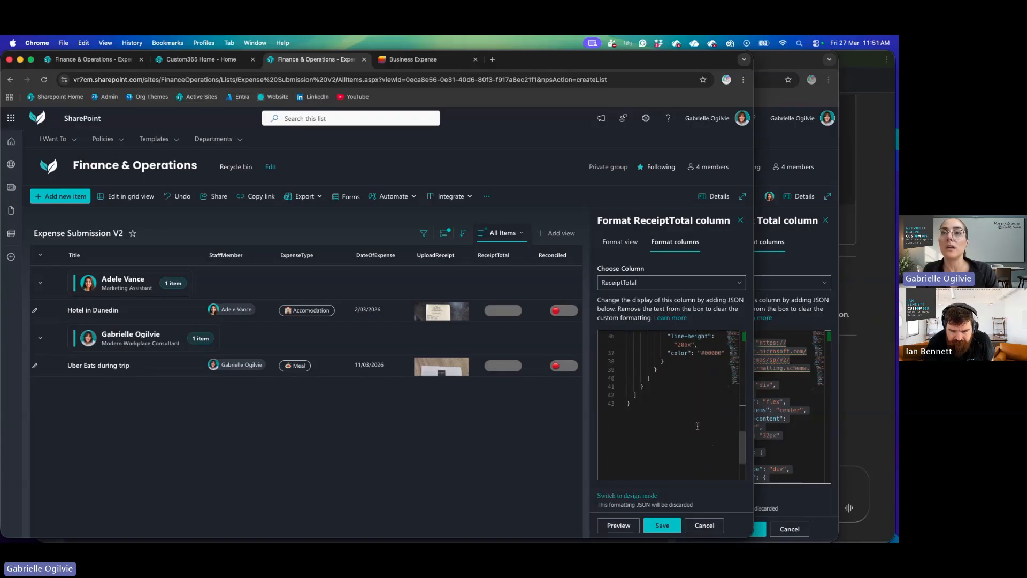
pyautogui.click(622, 531)
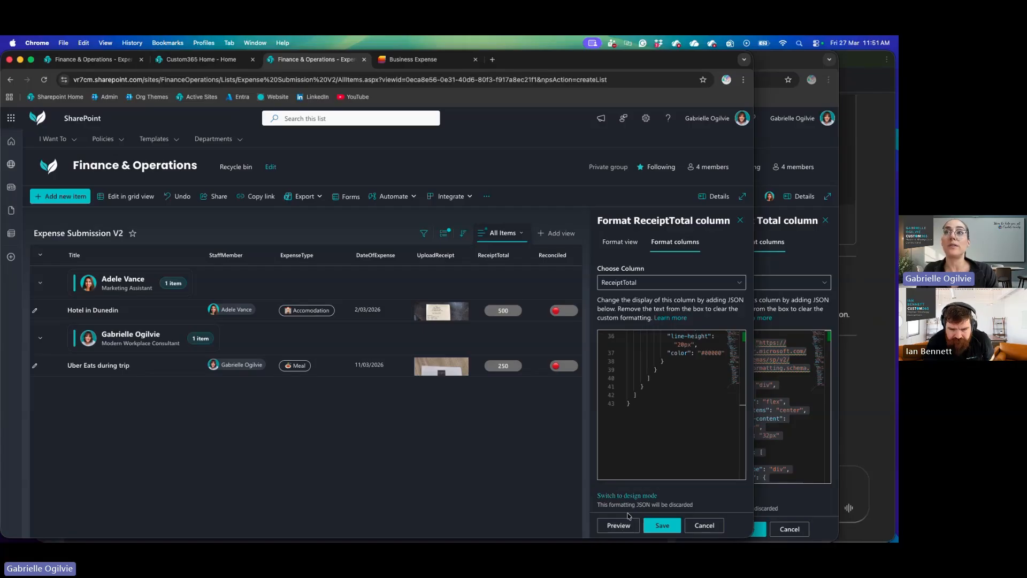
pyautogui.scroll(3, 683, 392)
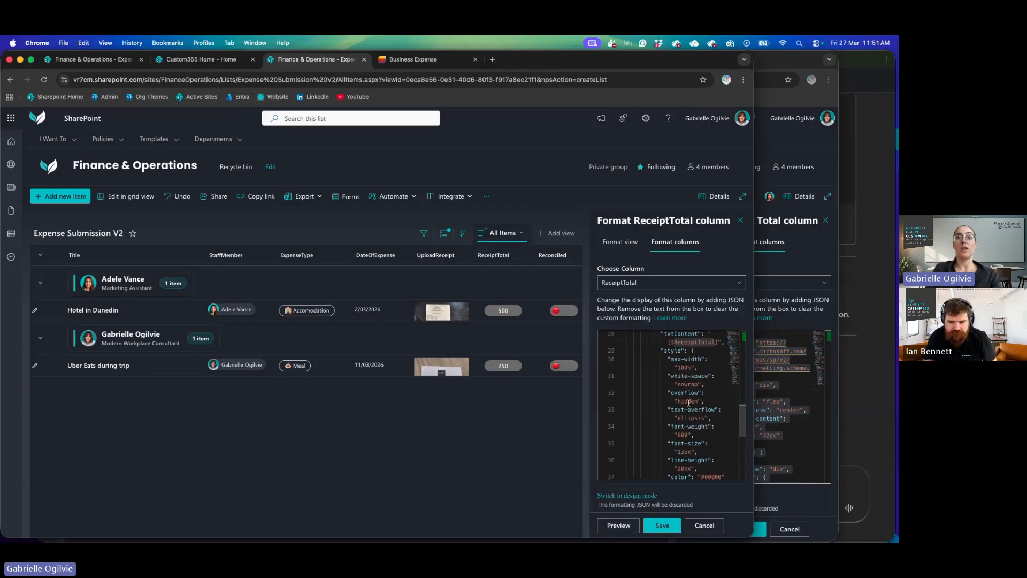
pyautogui.click(656, 531)
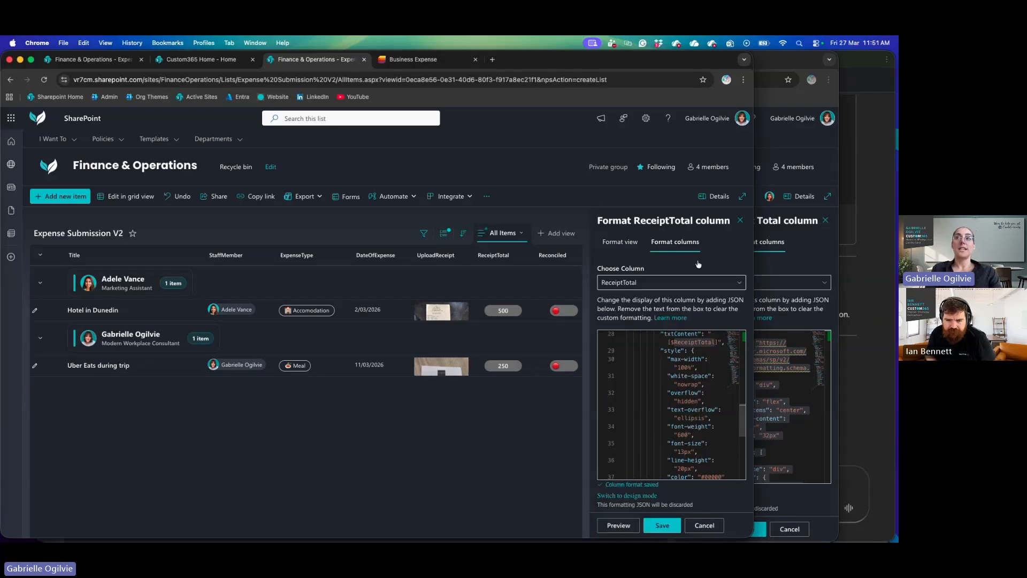
# Step: Reopen the ReceiptTotal column's formatting, select all its JSON, and close the formatting without saving
pyautogui.click(499, 256)
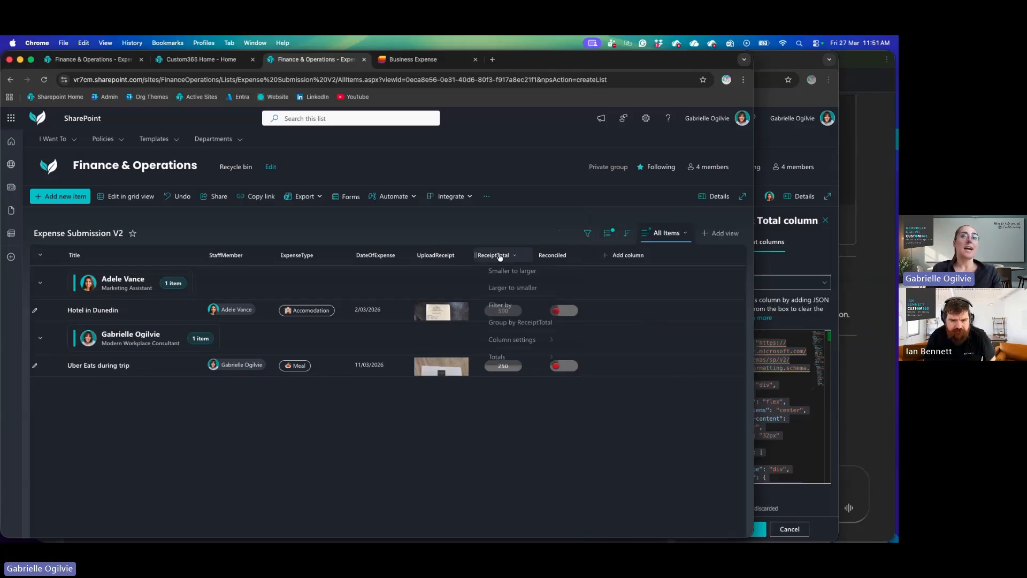
pyautogui.moveTo(523, 341)
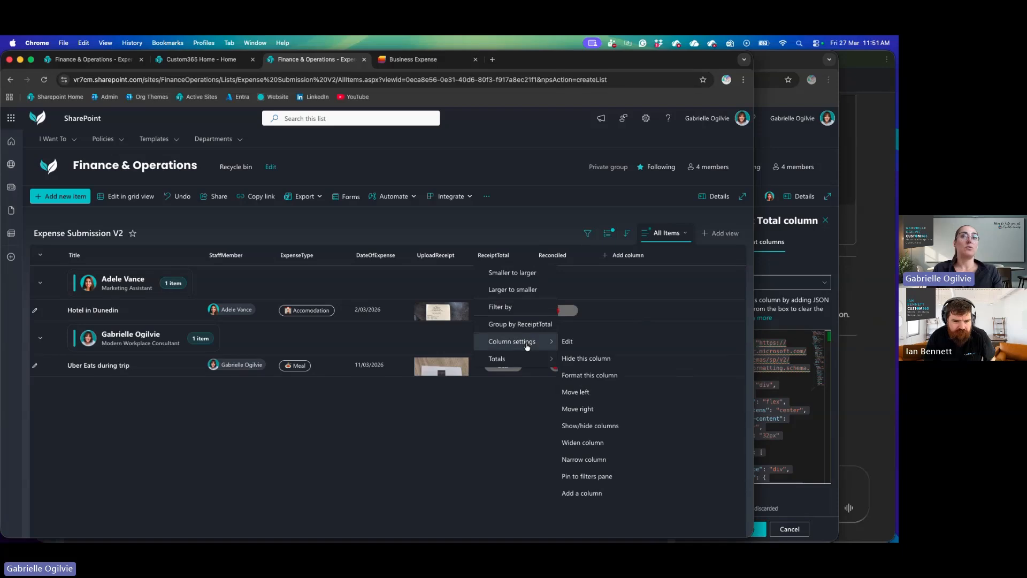
pyautogui.click(588, 375)
pyautogui.scroll(-10, 688, 421)
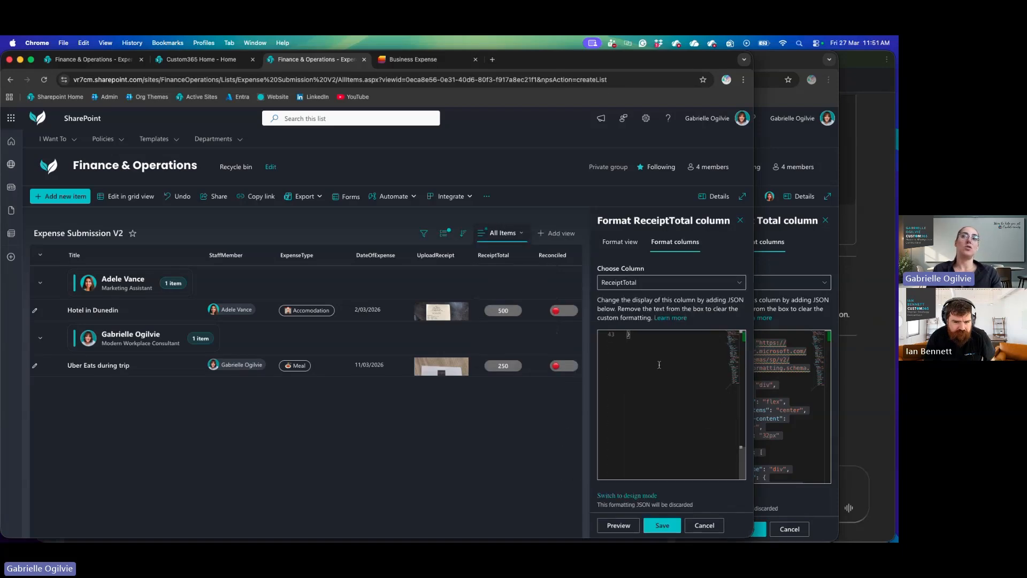
pyautogui.moveTo(653, 354); pyautogui.dragTo(602, 322)
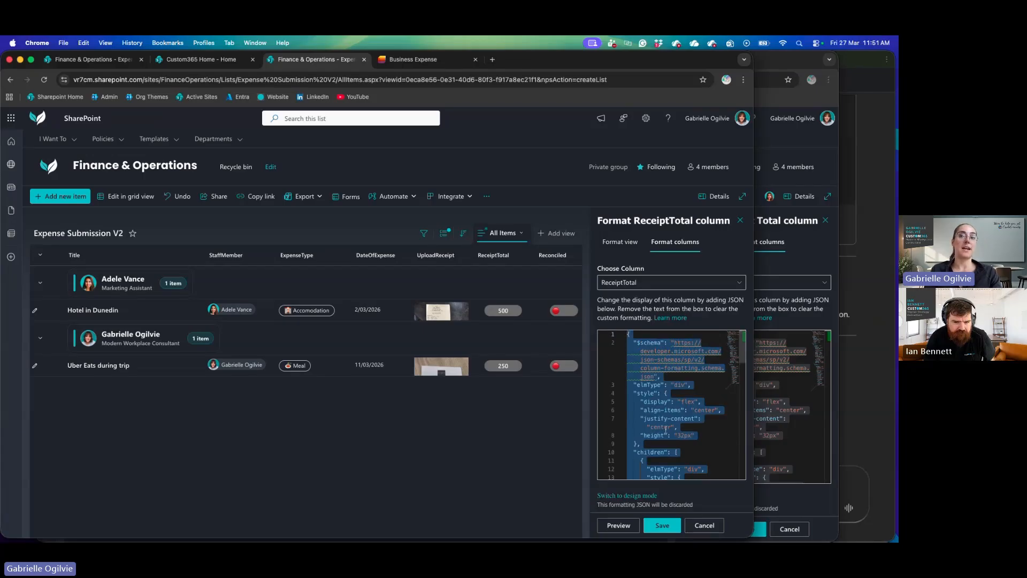
pyautogui.click(704, 524)
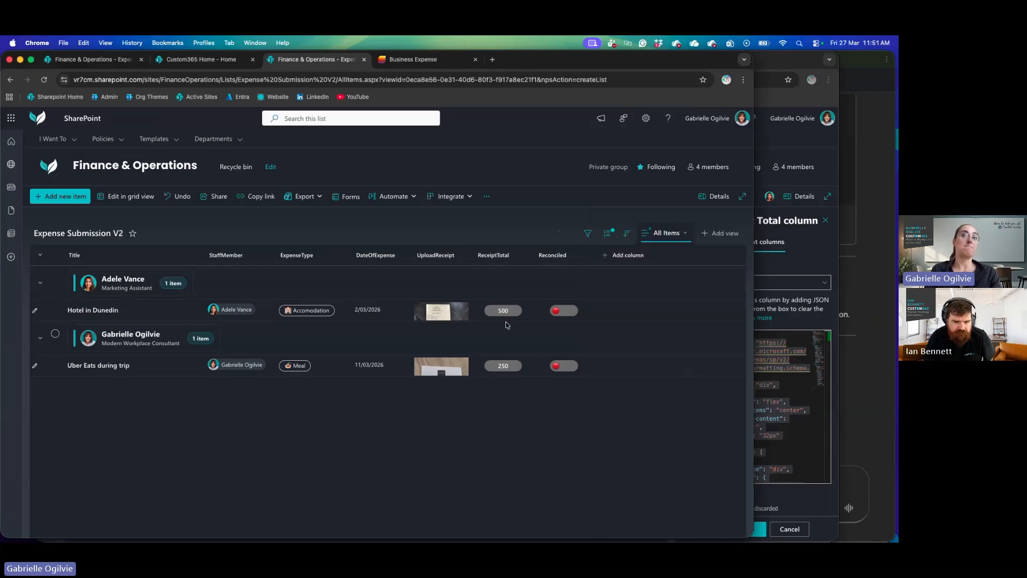
# Step: Test the Reconciled toggle on the Hotel in Dunedin item and leave it switched on
pyautogui.click(559, 311)
pyautogui.click(568, 313)
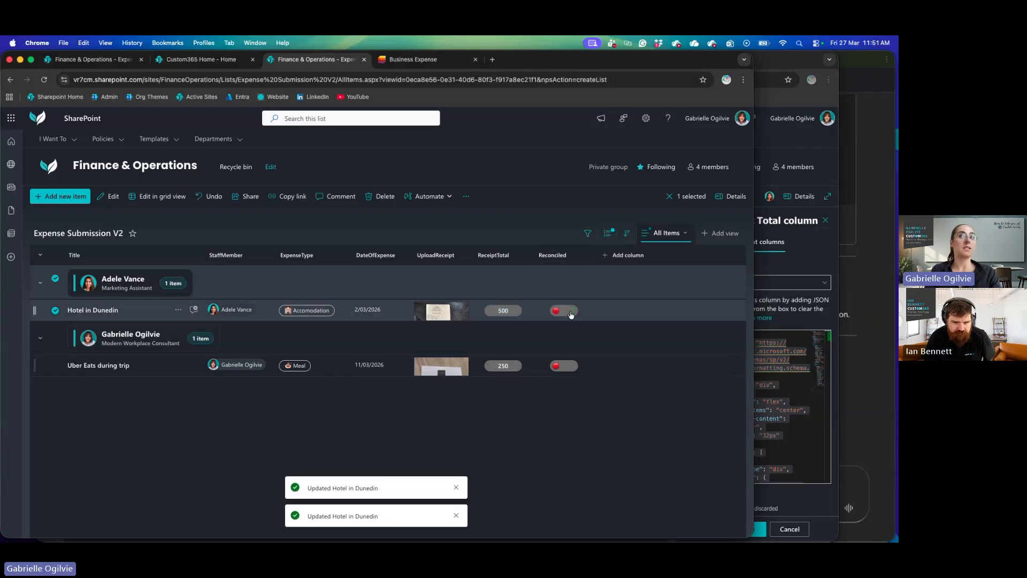
pyautogui.click(562, 315)
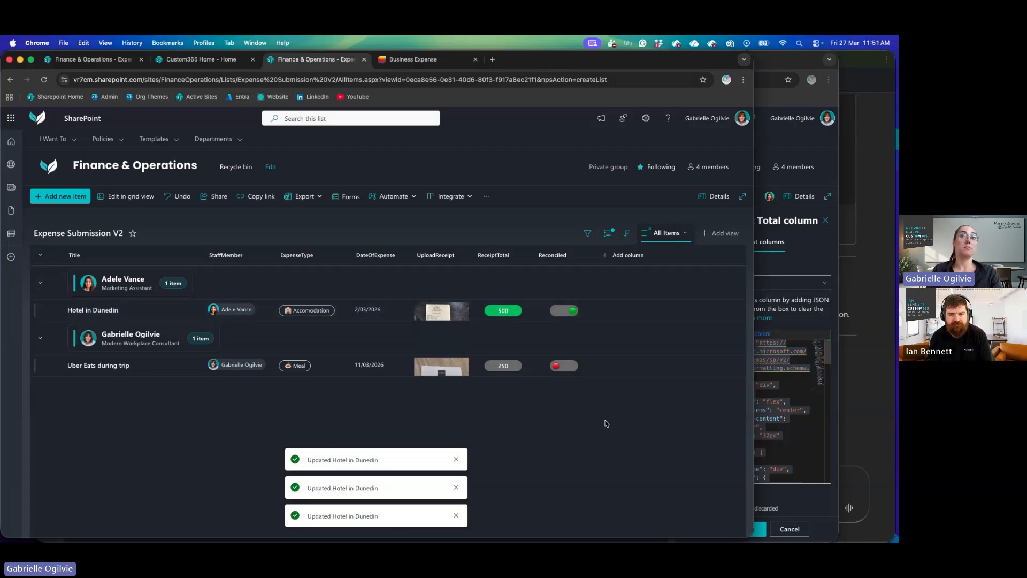
# Step: Check Copilot's pill colour suggestions, return to Expense Submission V2, and dismiss the item update notifications
pyautogui.press('super+Tab')
pyautogui.scroll(-3, 661, 408)
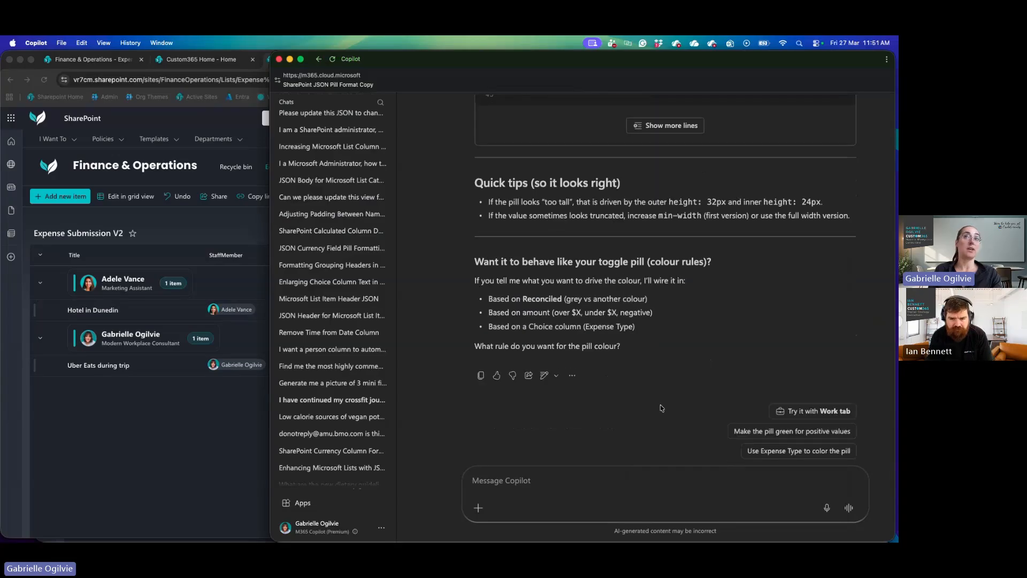
pyautogui.click(540, 479)
pyautogui.press('super+Tab')
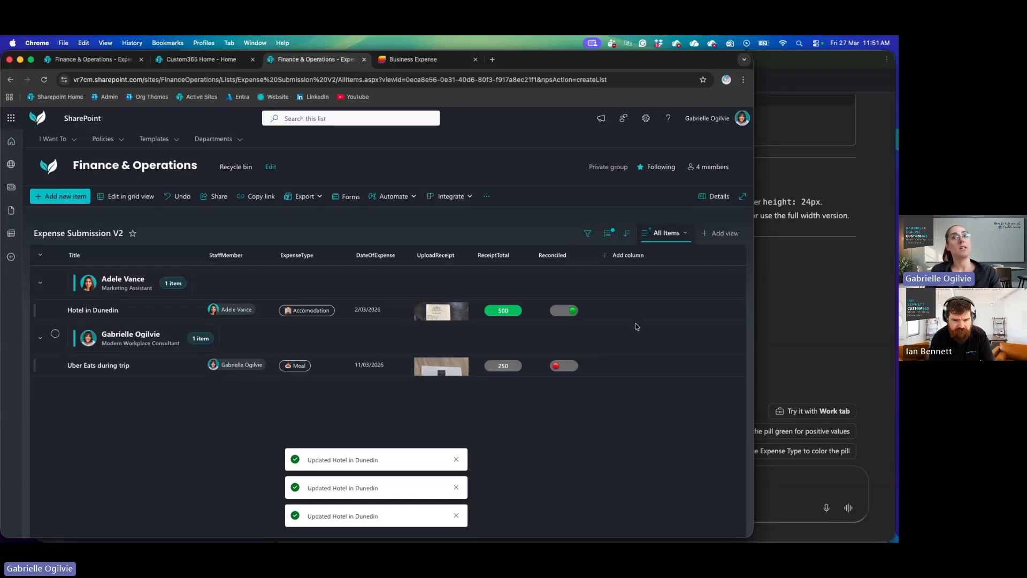
pyautogui.click(793, 318)
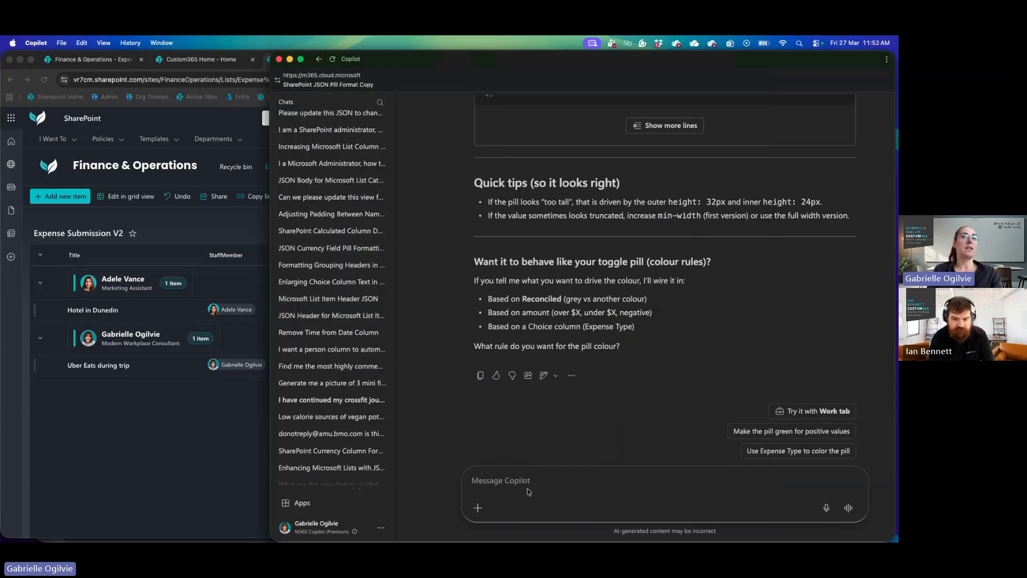
pyautogui.click(216, 441)
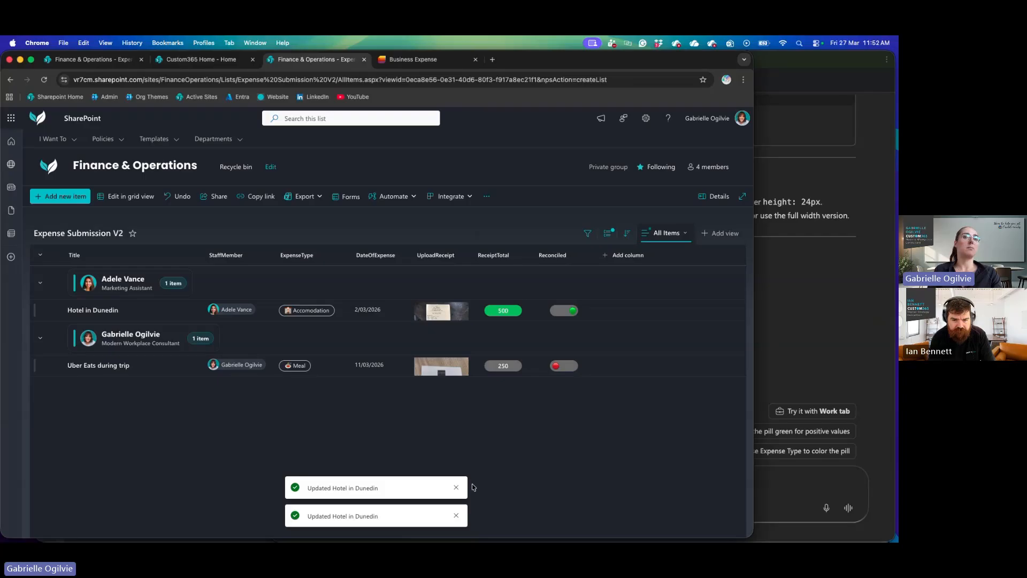
pyautogui.click(456, 487)
pyautogui.click(455, 515)
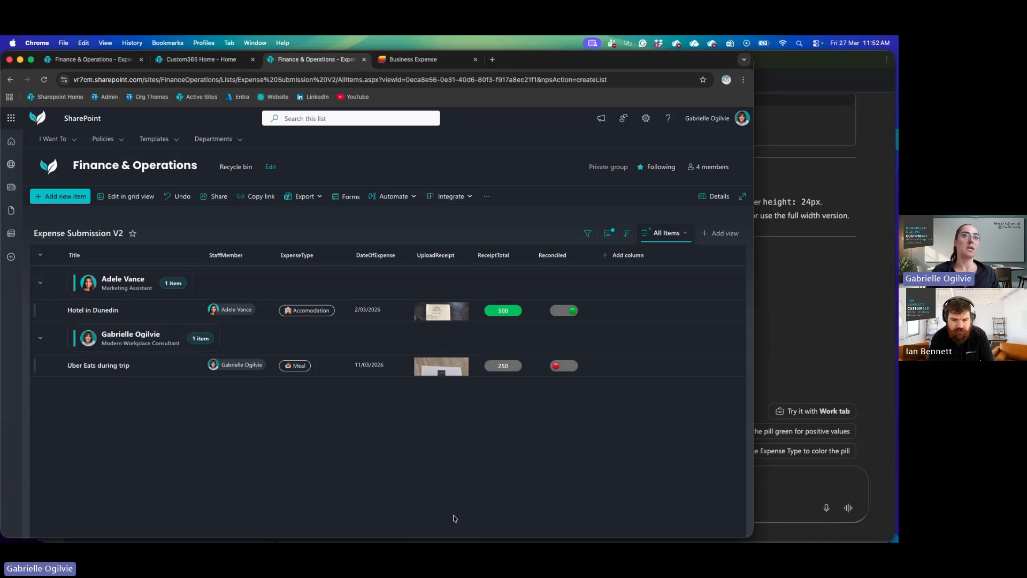
# Step: Open the ExpenseType column's formatting in advanced mode and look through the choice pill JSON for its style classes
pyautogui.click(300, 255)
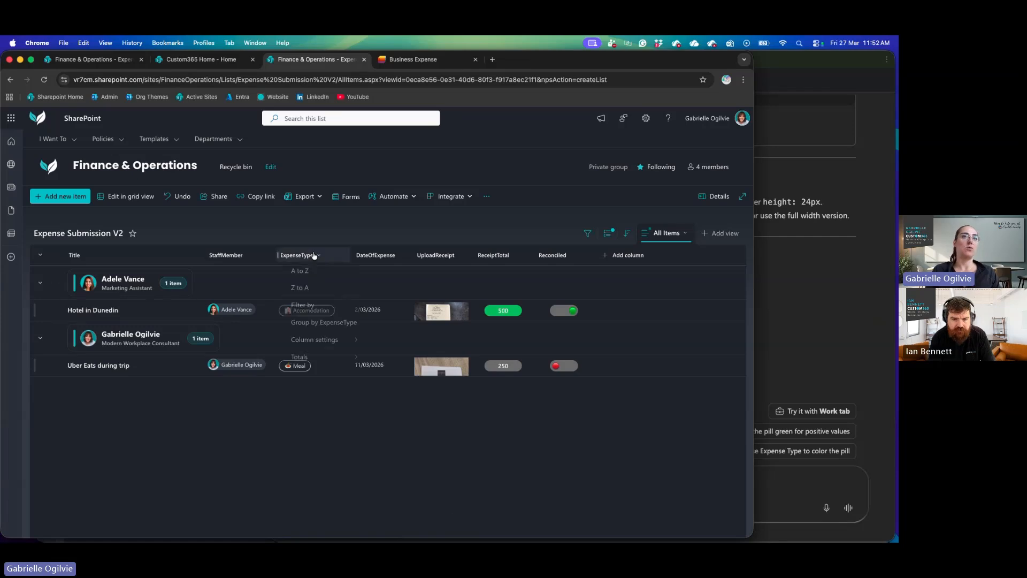
pyautogui.moveTo(331, 349)
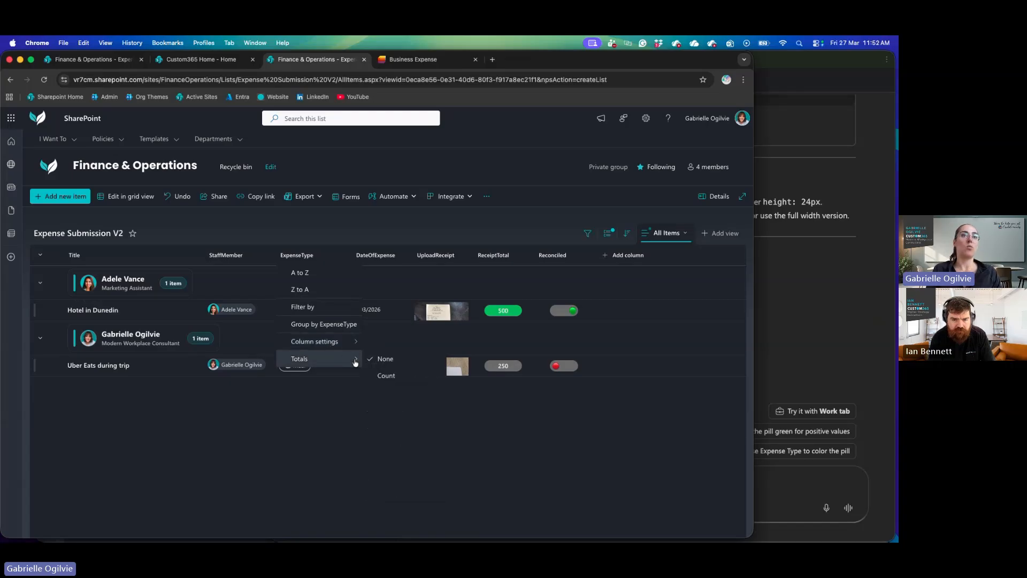
pyautogui.click(394, 376)
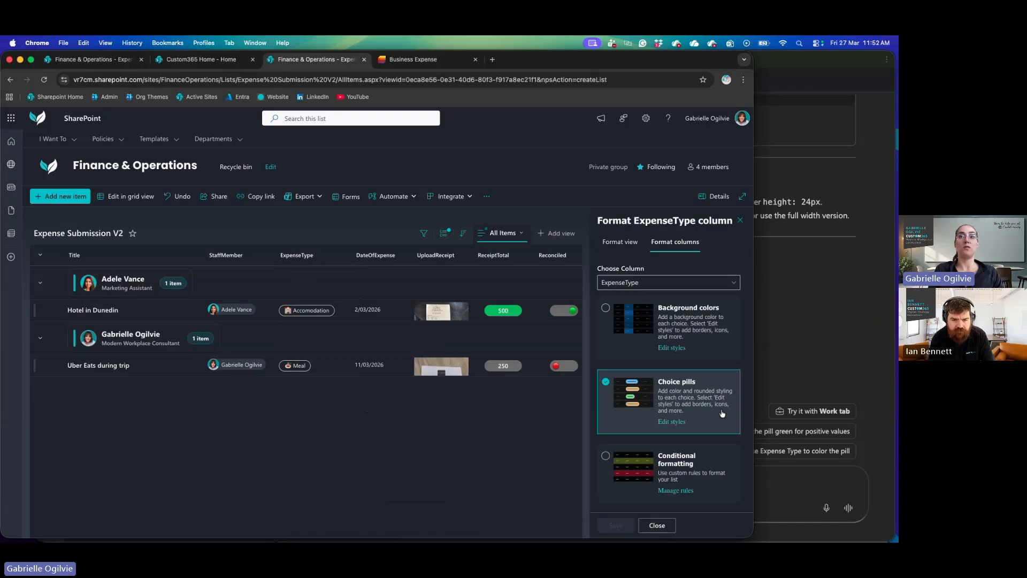
pyautogui.scroll(-1, 669, 402)
pyautogui.click(622, 500)
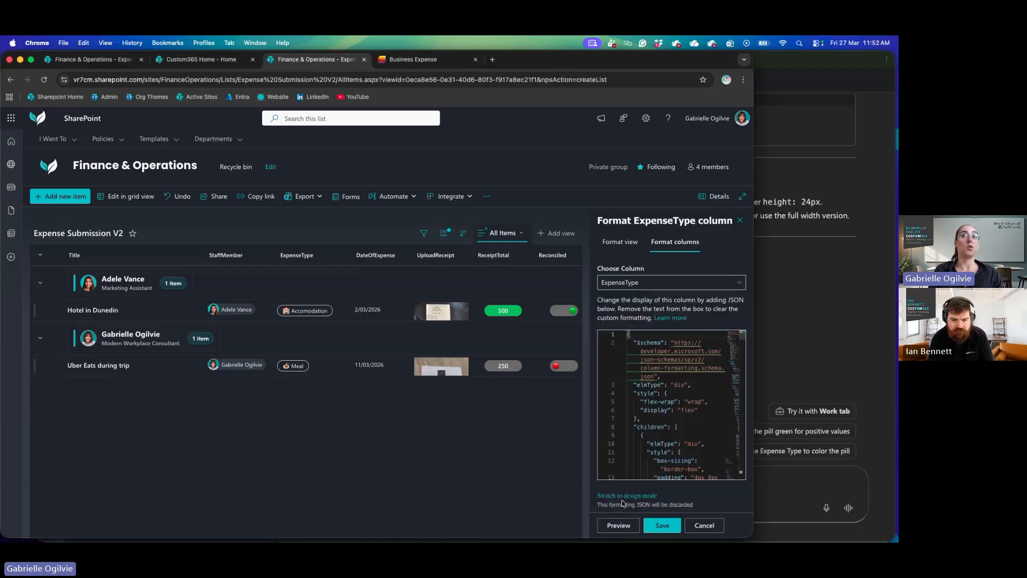
pyautogui.scroll(-10, 666, 444)
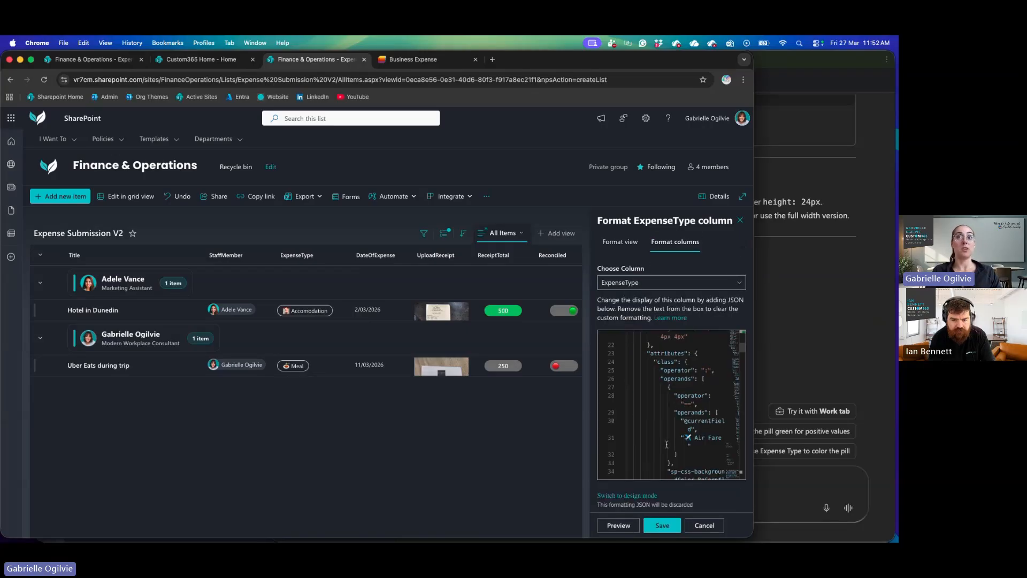
pyautogui.scroll(-8, 666, 444)
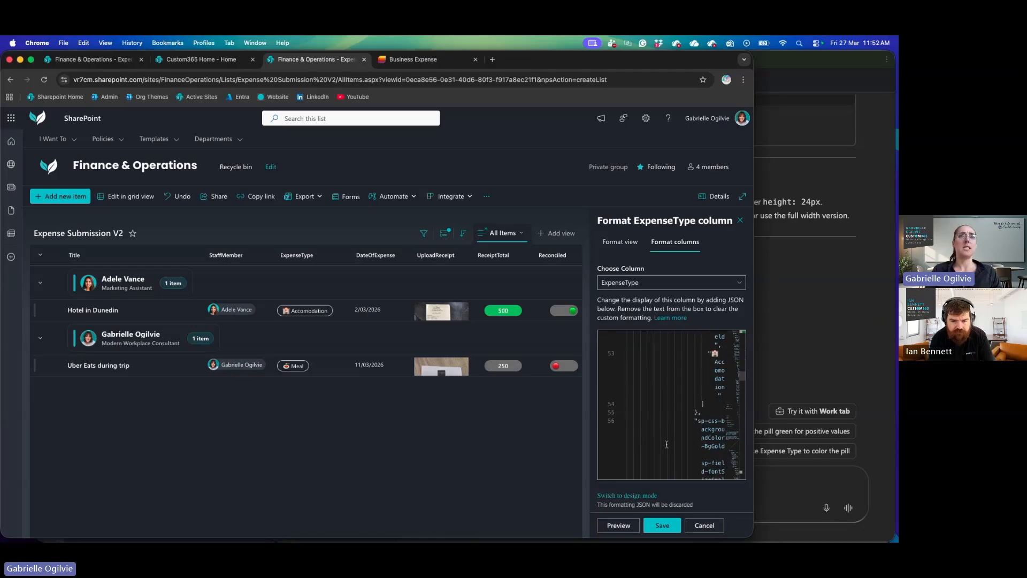
pyautogui.scroll(-5, 666, 444)
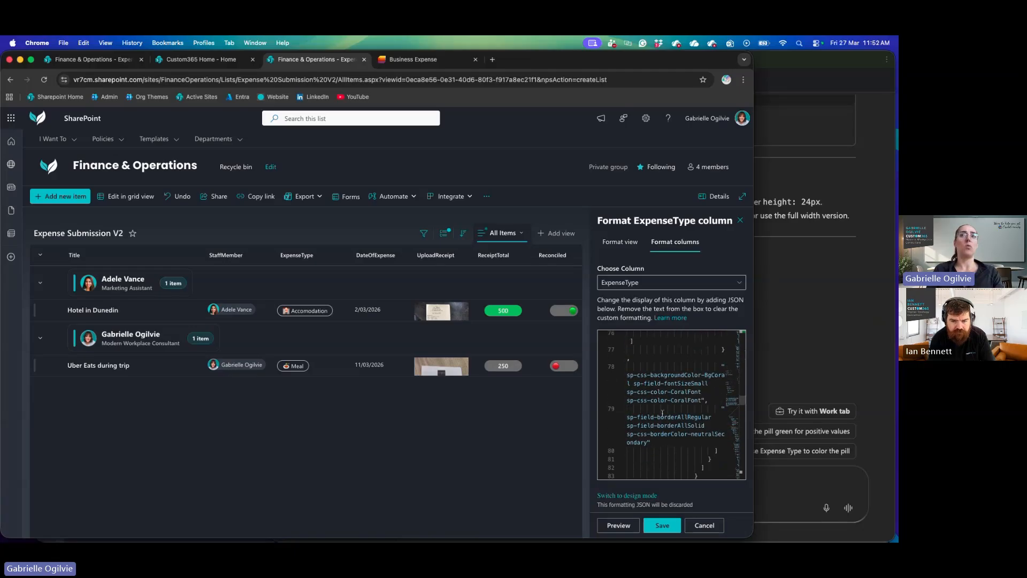
# Step: Switch to Copilot and send "I have a choice field, I want to increase the size of the text - please produce me a JSON to do"
pyautogui.click(813, 338)
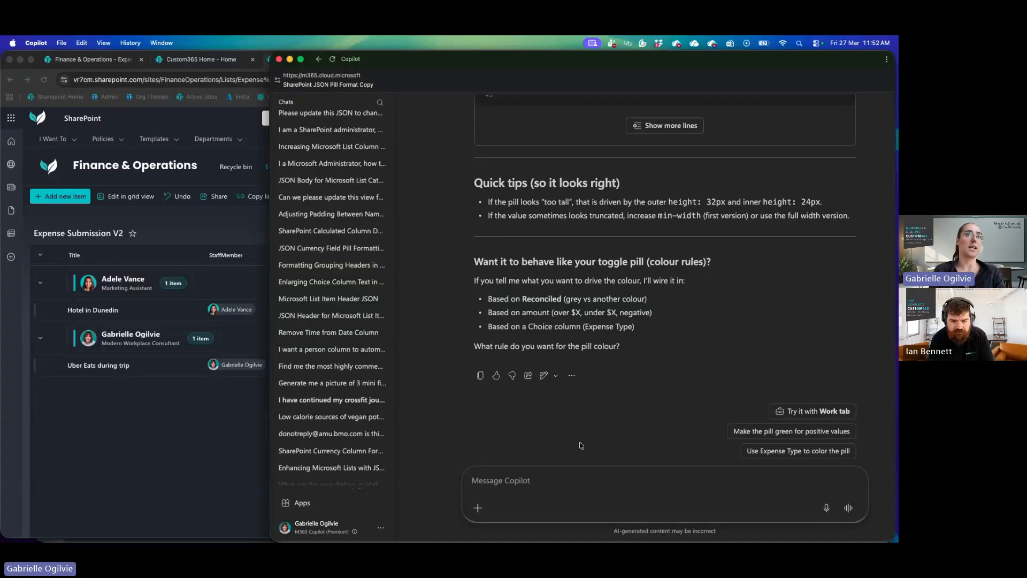
pyautogui.write('I have a choice ')
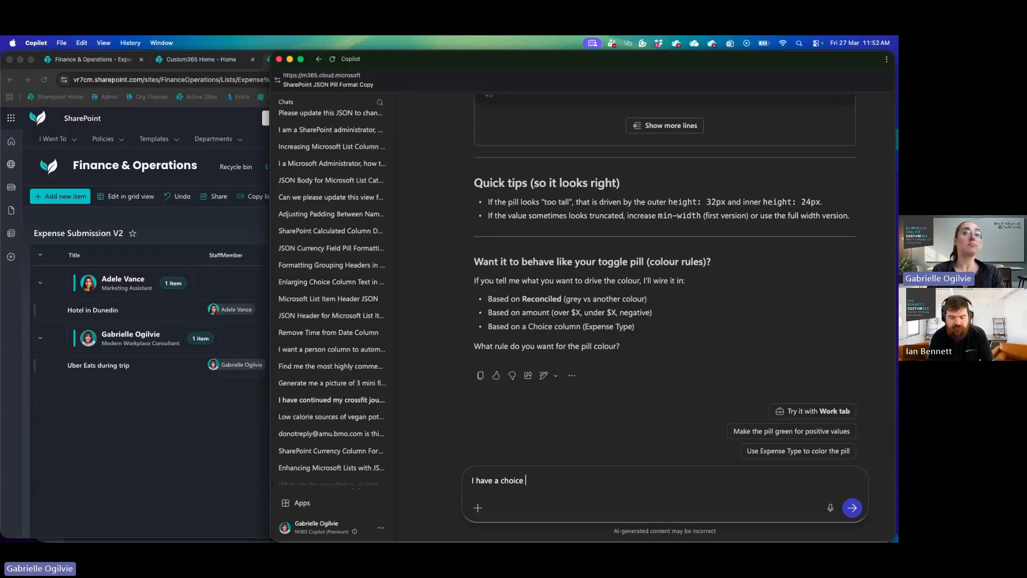
pyautogui.write('field, I want ')
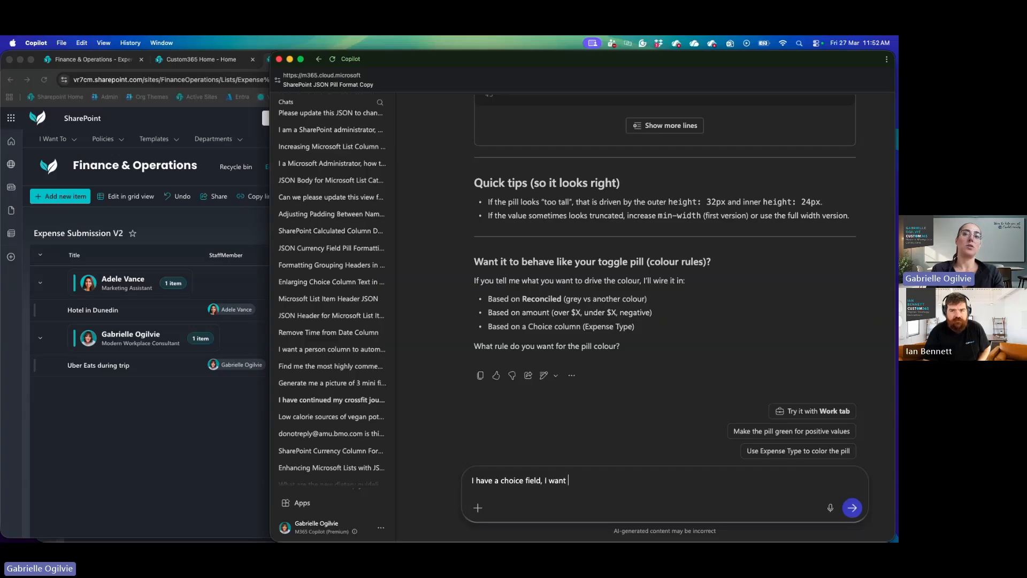
pyautogui.write('to increase the size of')
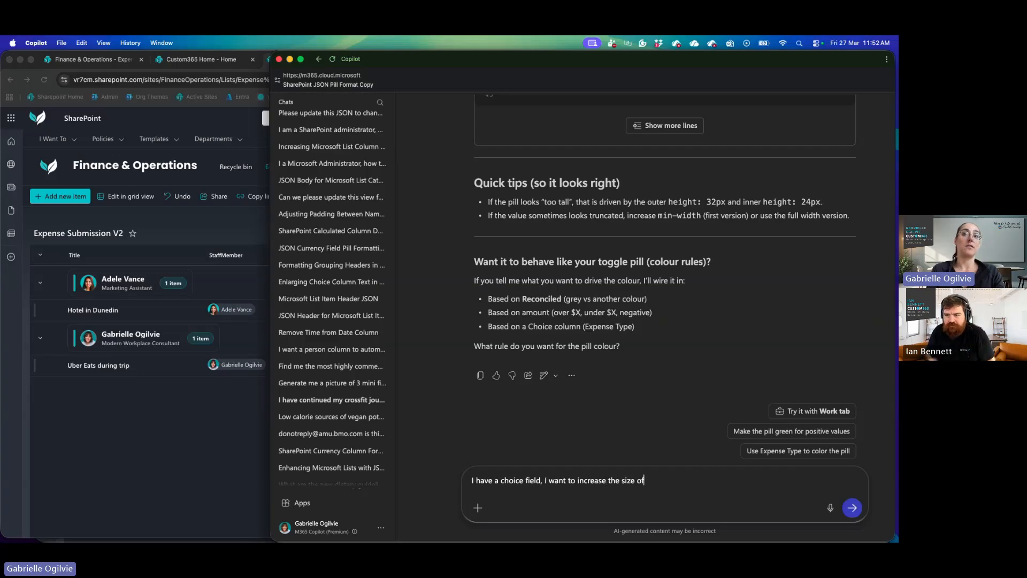
pyautogui.write(' the text - p')
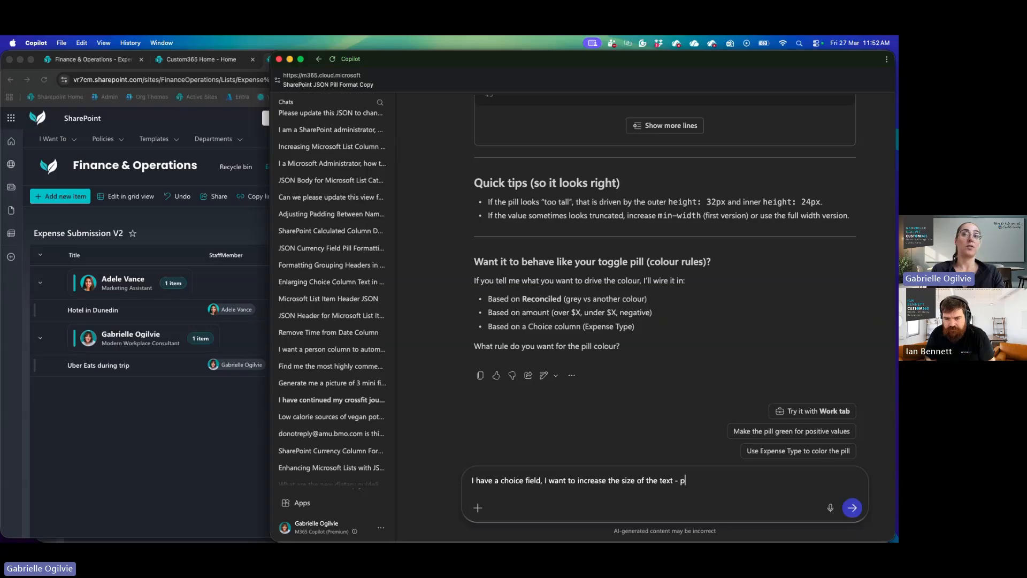
pyautogui.write('lease produce')
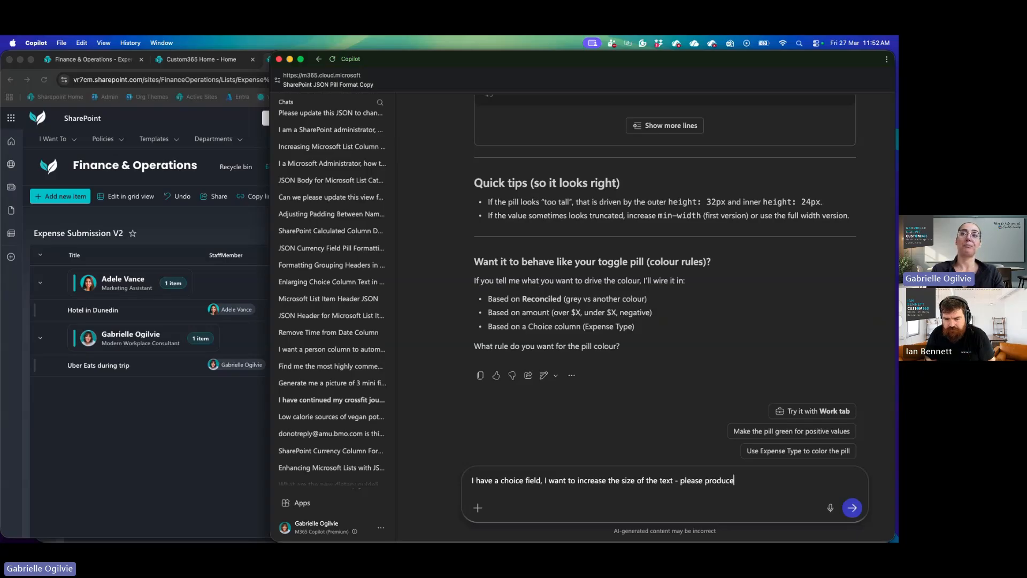
pyautogui.write('a JSON to do')
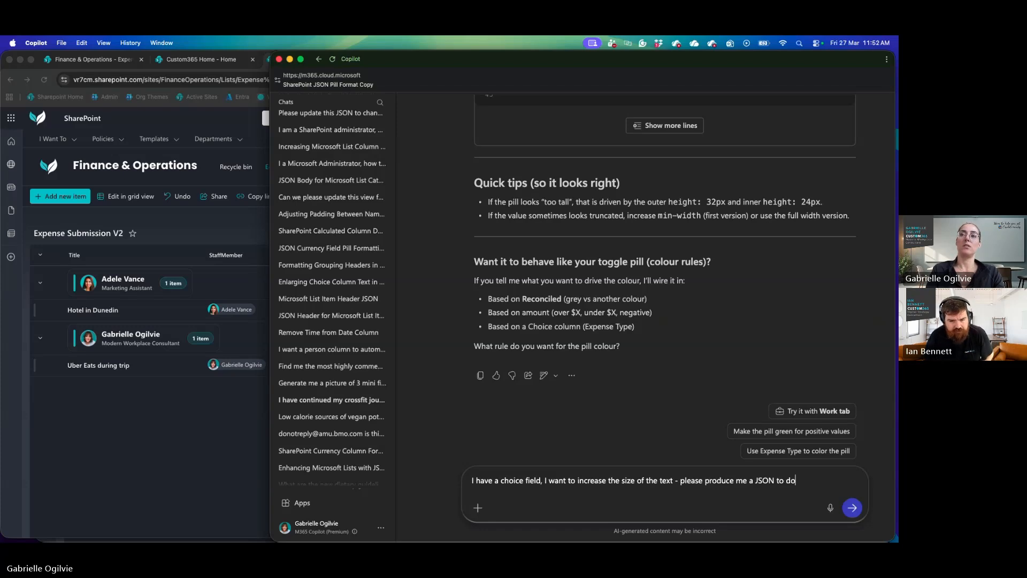
pyautogui.press('Return')
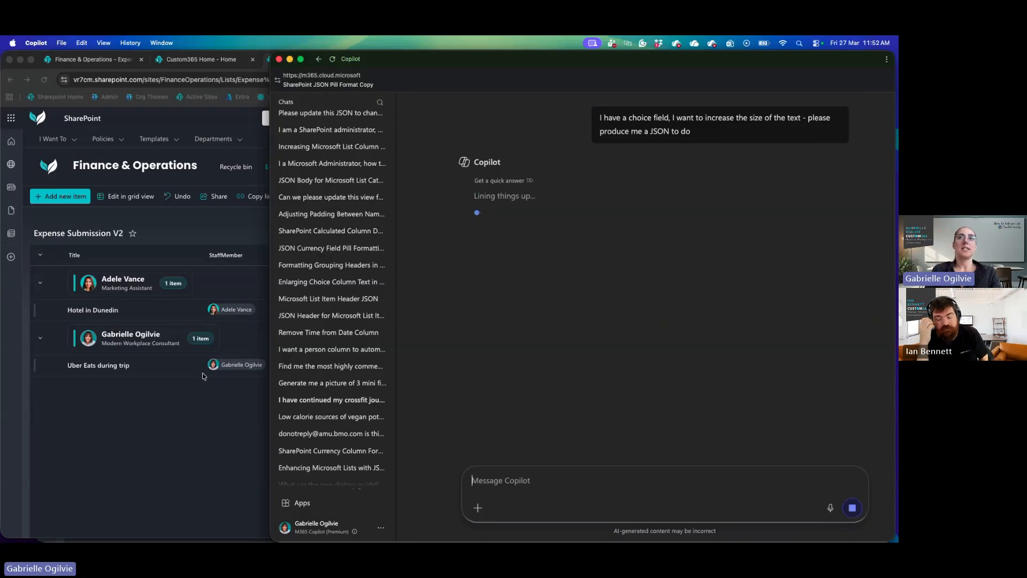
# Step: Switch to the original Expense Submissions list and close its Receipt Total column formatting
pyautogui.click(201, 441)
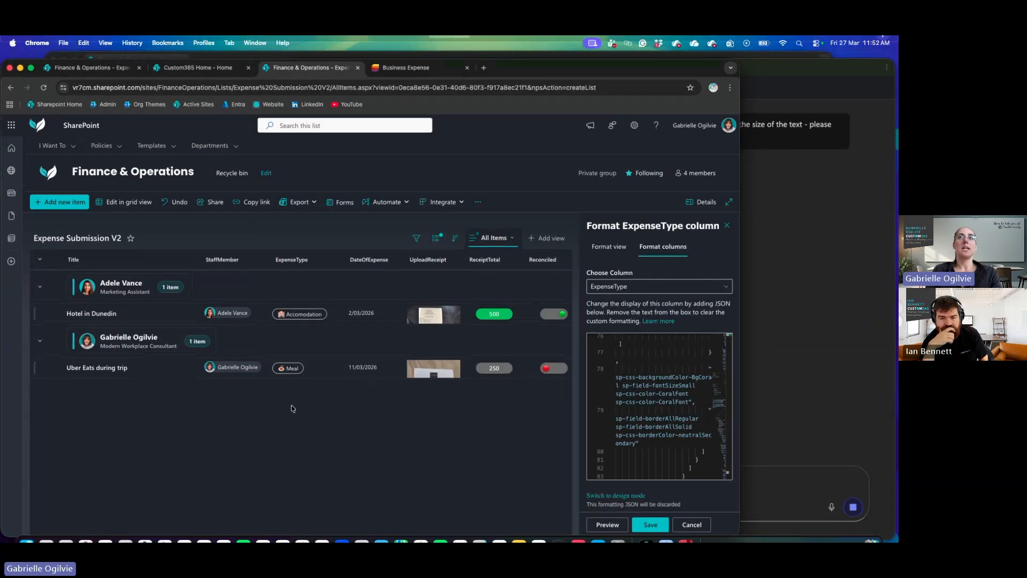
pyautogui.click(547, 251)
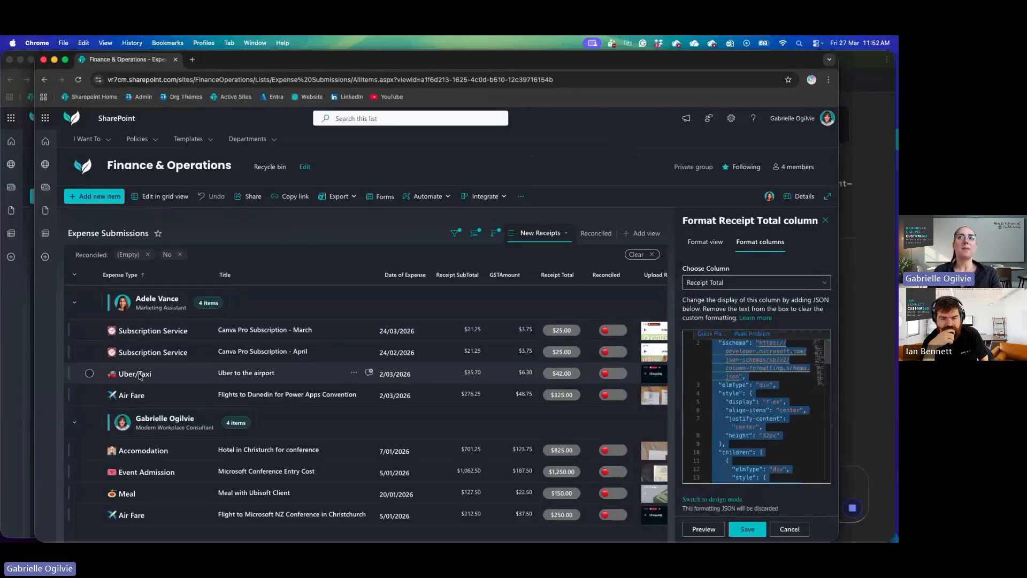
pyautogui.click(825, 220)
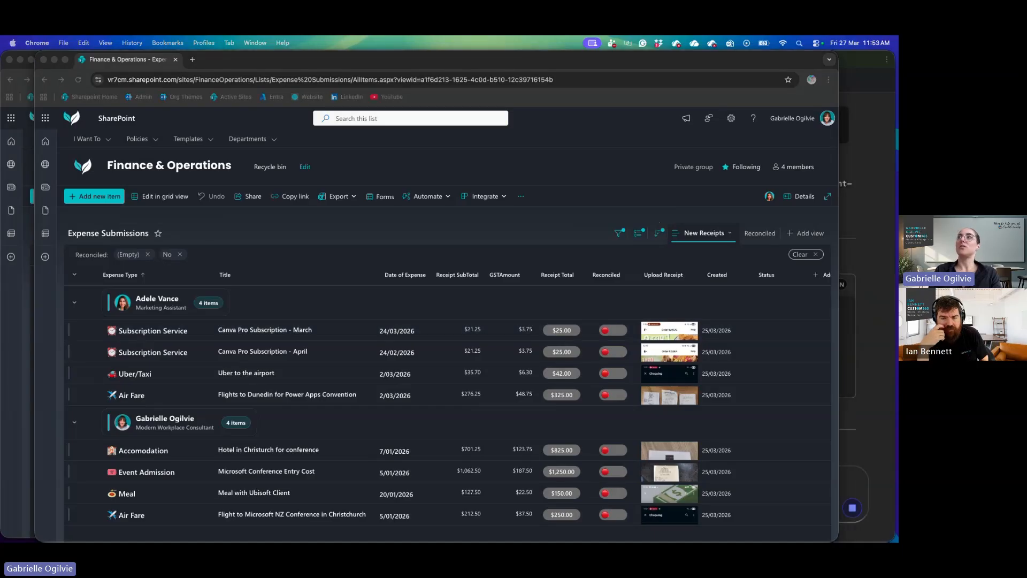
# Step: Look through the Expense Type choices in the Business Expense Submission form and return to the original Expense Submissions list
pyautogui.moveTo(1026, 0); pyautogui.dragTo(679, 72)
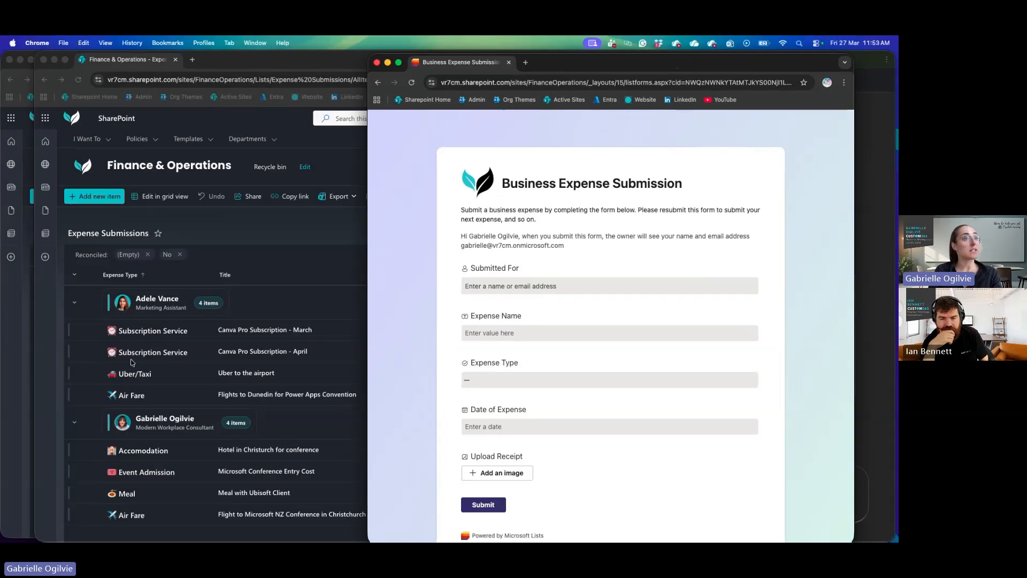
pyautogui.click(508, 380)
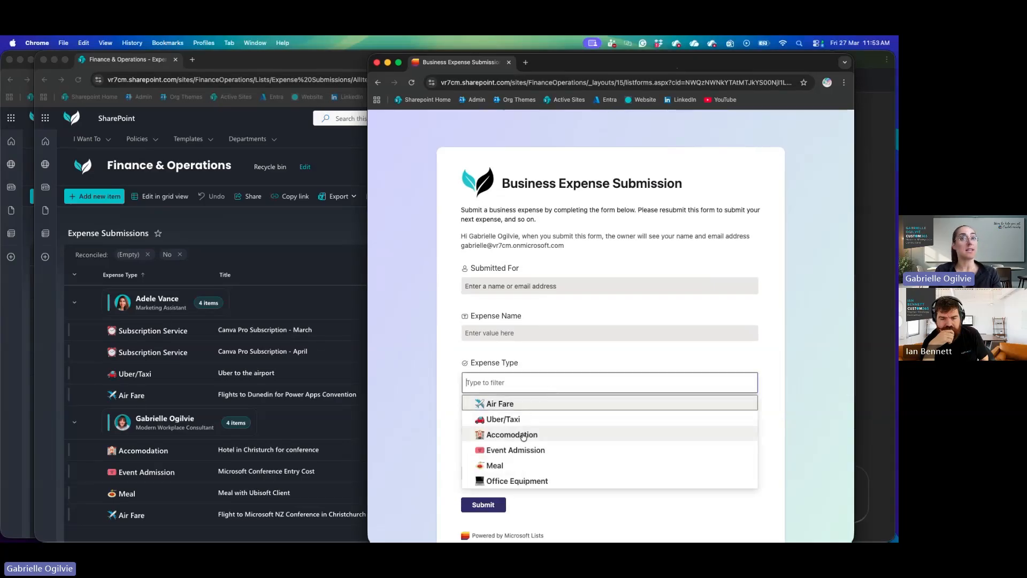
pyautogui.scroll(-1, 527, 481)
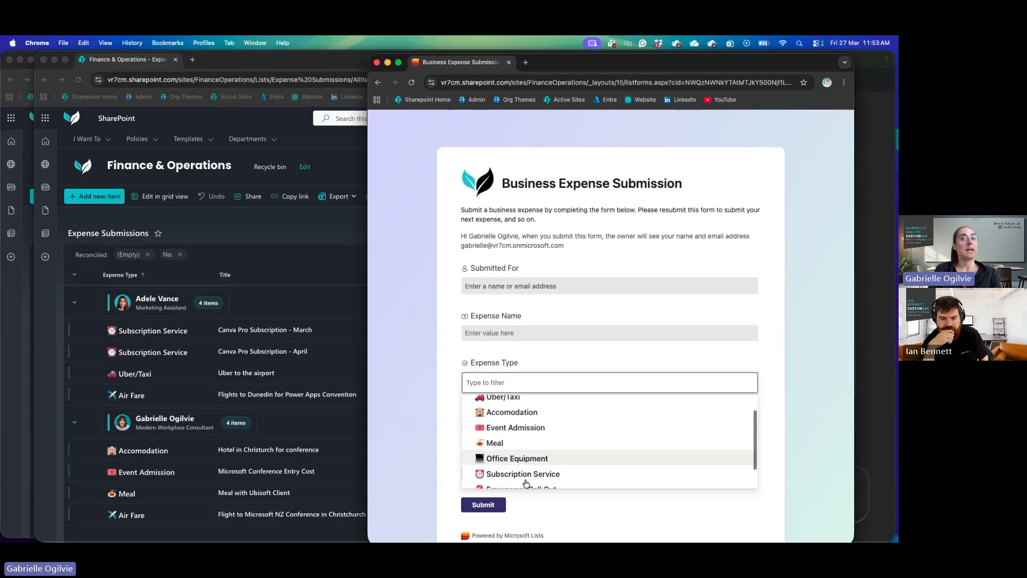
pyautogui.scroll(-2, 527, 481)
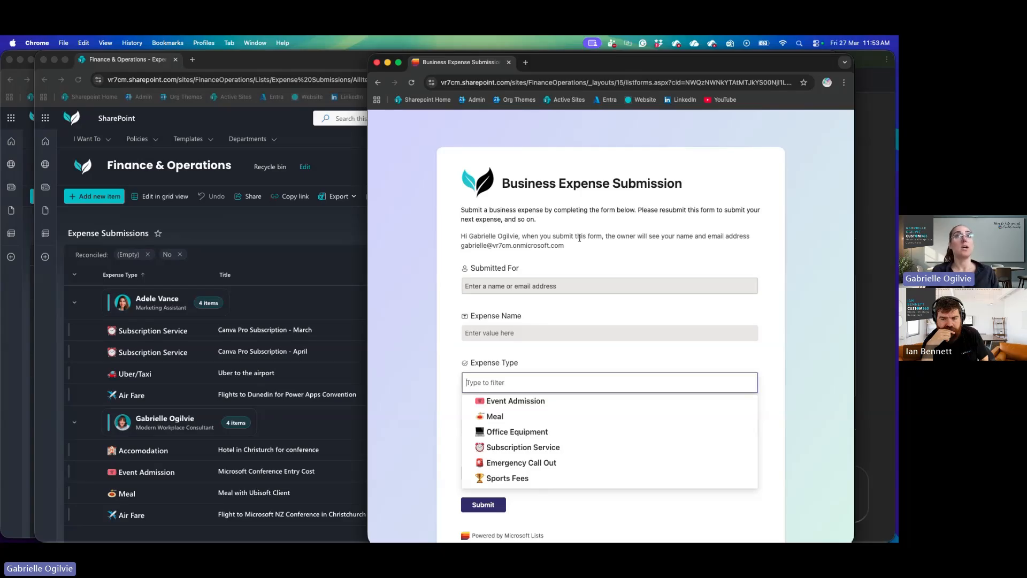
pyautogui.moveTo(622, 67); pyautogui.dragTo(1016, 74)
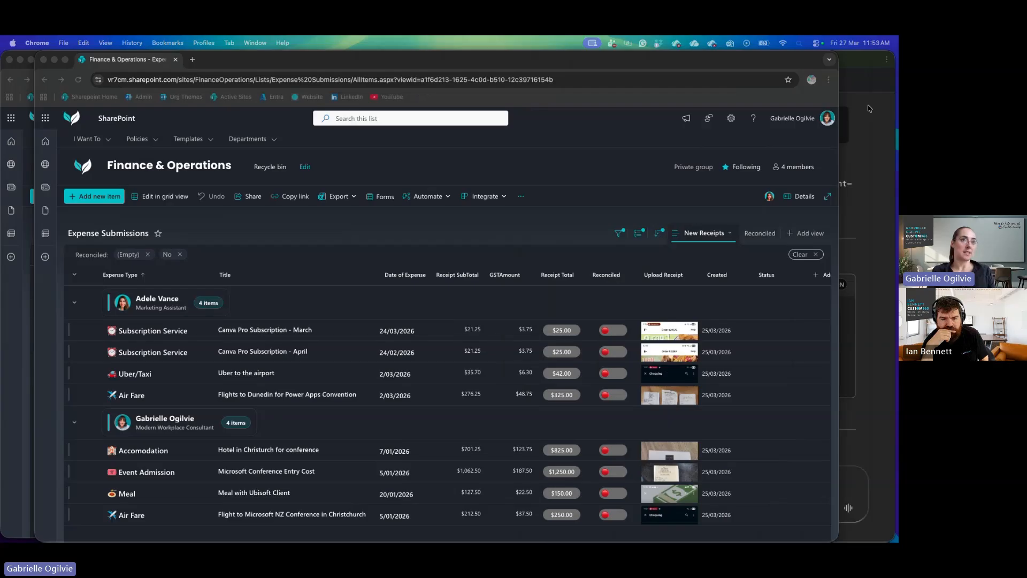
# Step: Switch to Copilot and review its JSON options for making the choice column text bigger
pyautogui.click(859, 147)
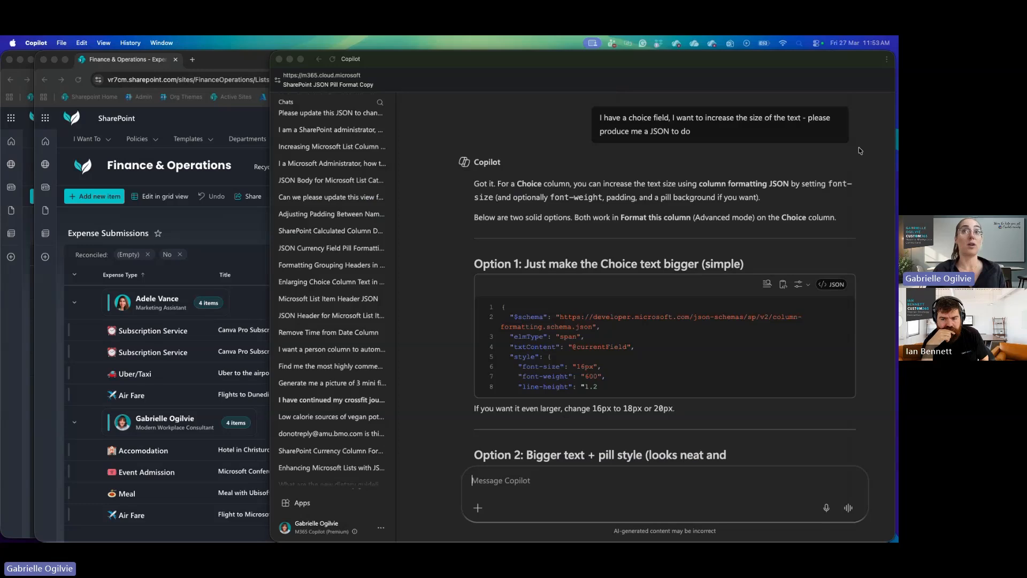
pyautogui.scroll(-15, 643, 321)
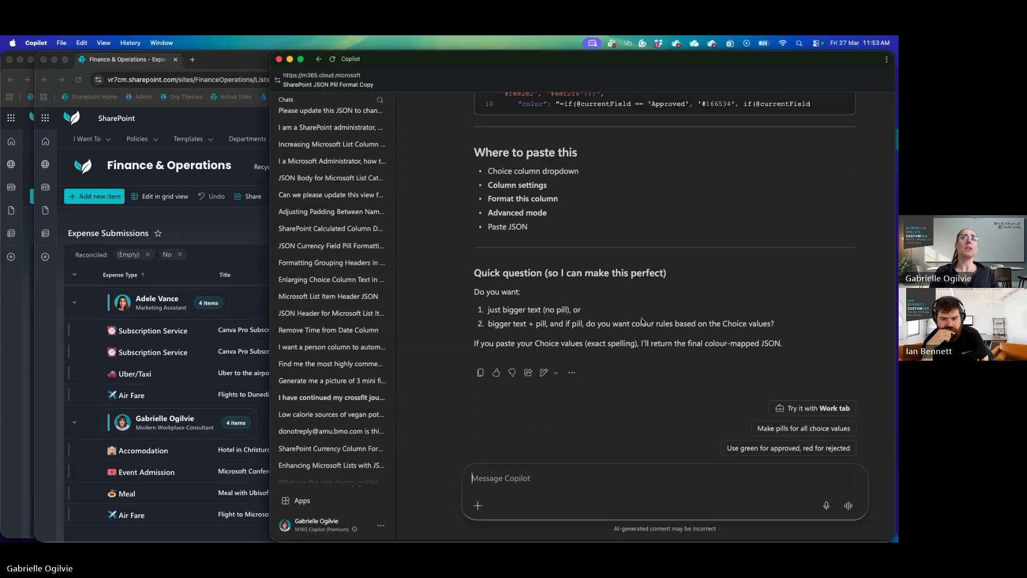
pyautogui.scroll(10, 643, 321)
pyautogui.scroll(-2, 641, 319)
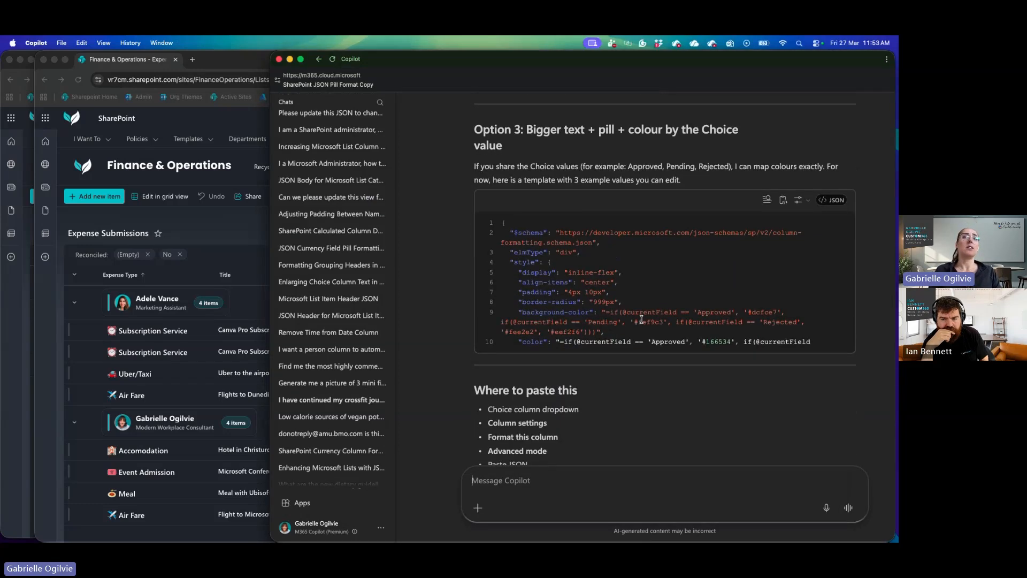
# Step: Return to the Expense Submission V2 list and close the ExpenseType column formatting
pyautogui.click(231, 244)
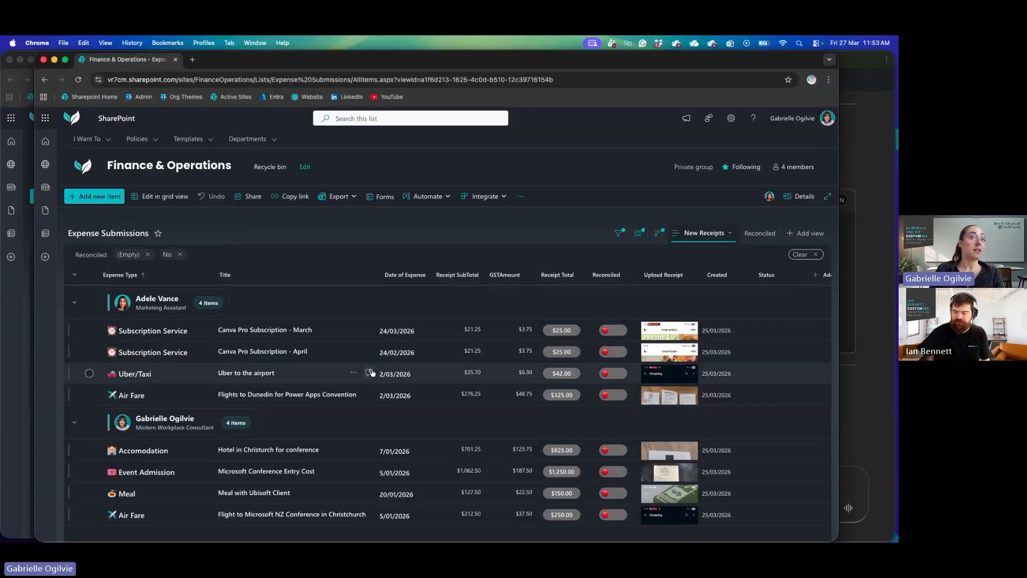
pyautogui.click(14, 366)
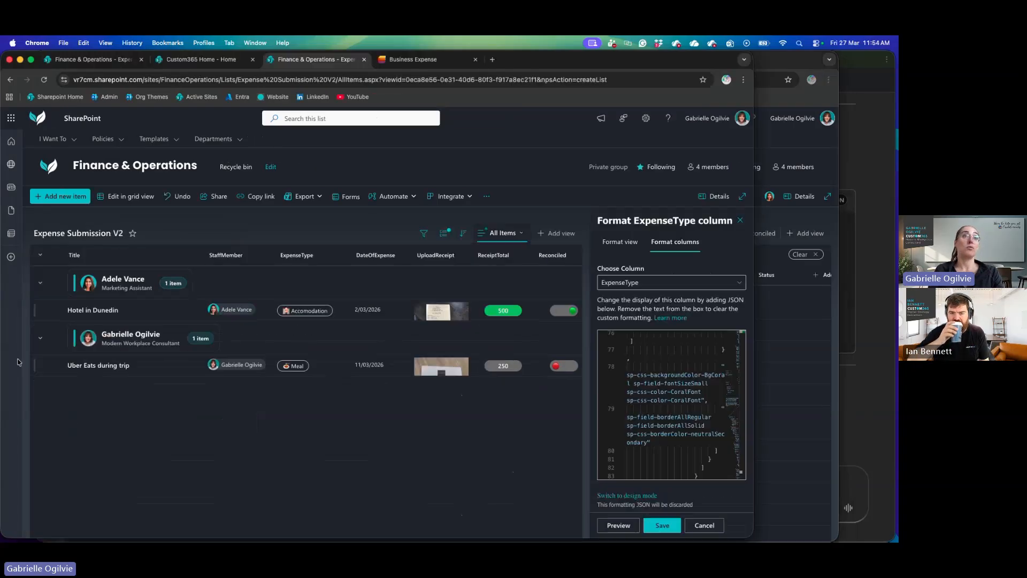
pyautogui.click(739, 221)
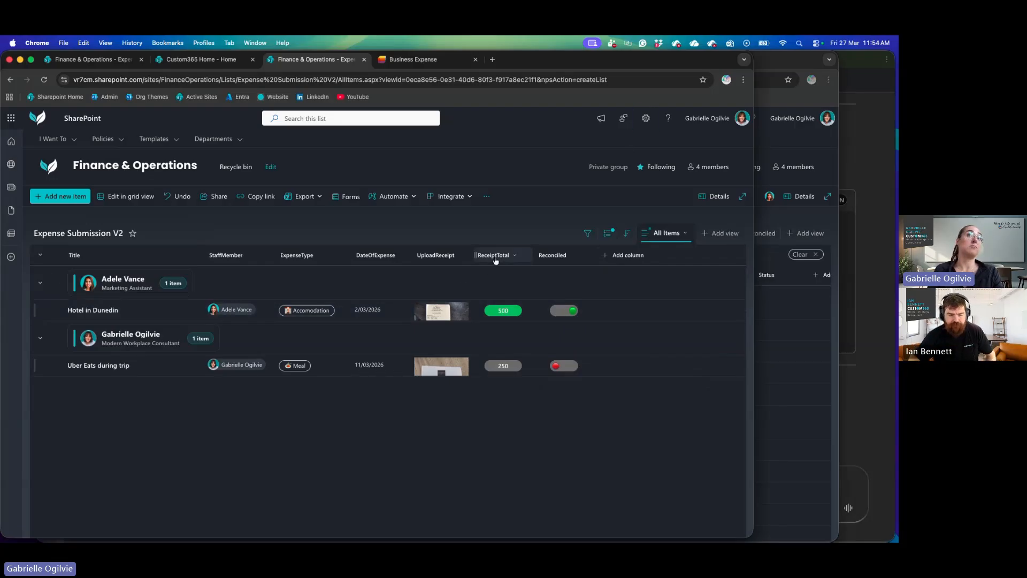
# Step: Open the list settings of Expense Submission V2 and start creating a new column
pyautogui.click(647, 120)
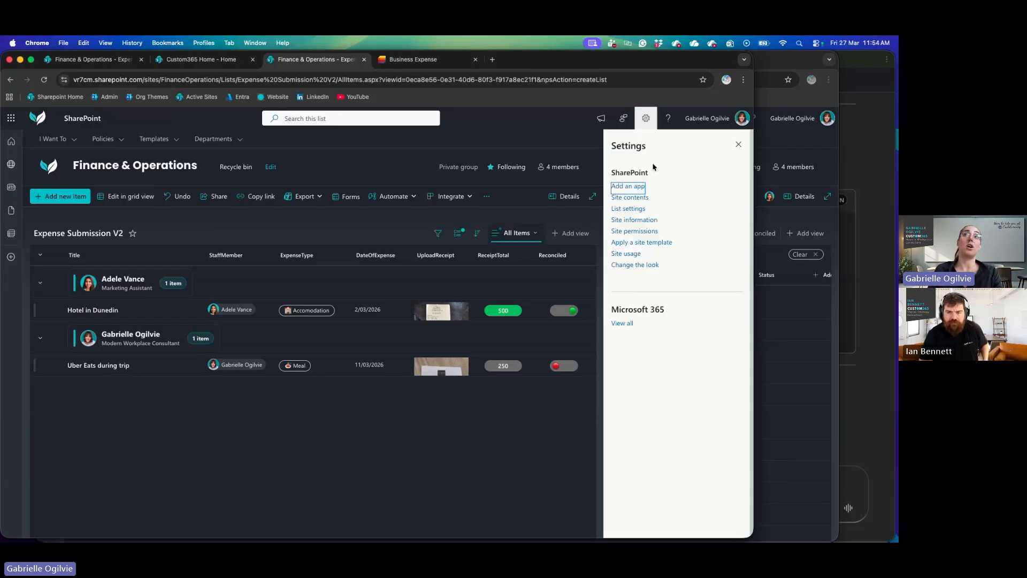
pyautogui.click(640, 211)
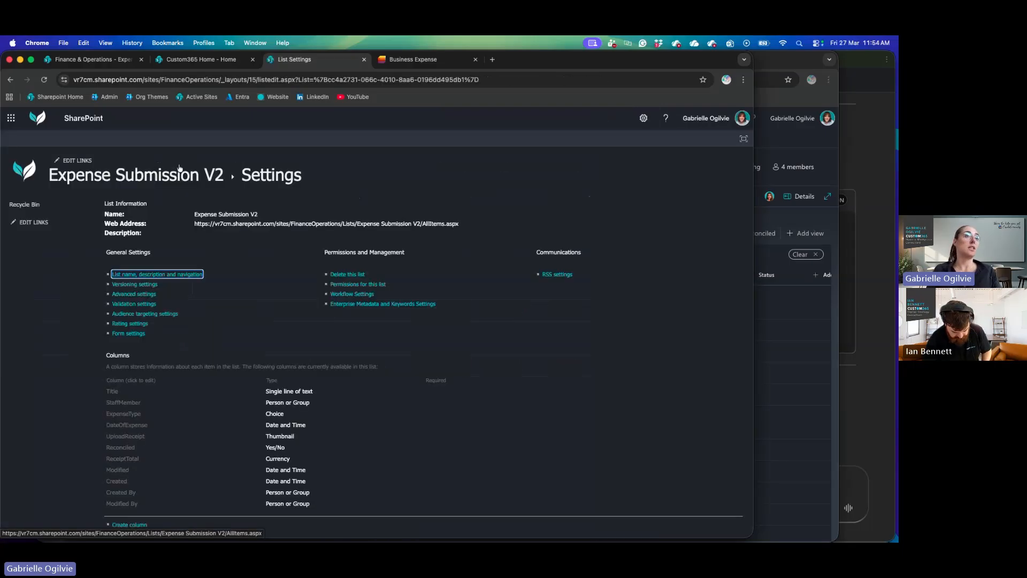
pyautogui.scroll(-3, 155, 423)
pyautogui.click(133, 430)
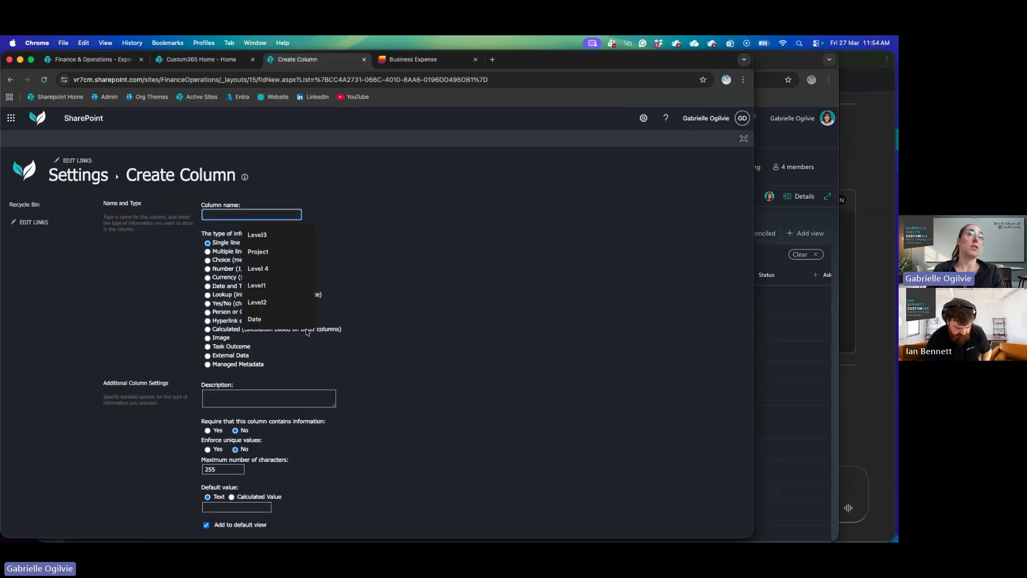
# Step: Make the new column a Calculated column and name it GST
pyautogui.click(190, 279)
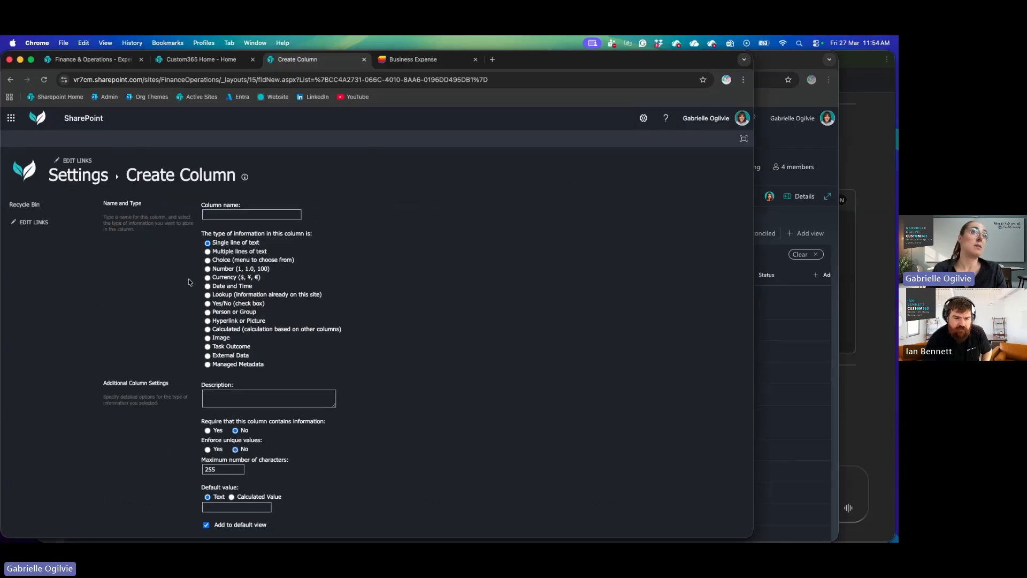
pyautogui.click(208, 329)
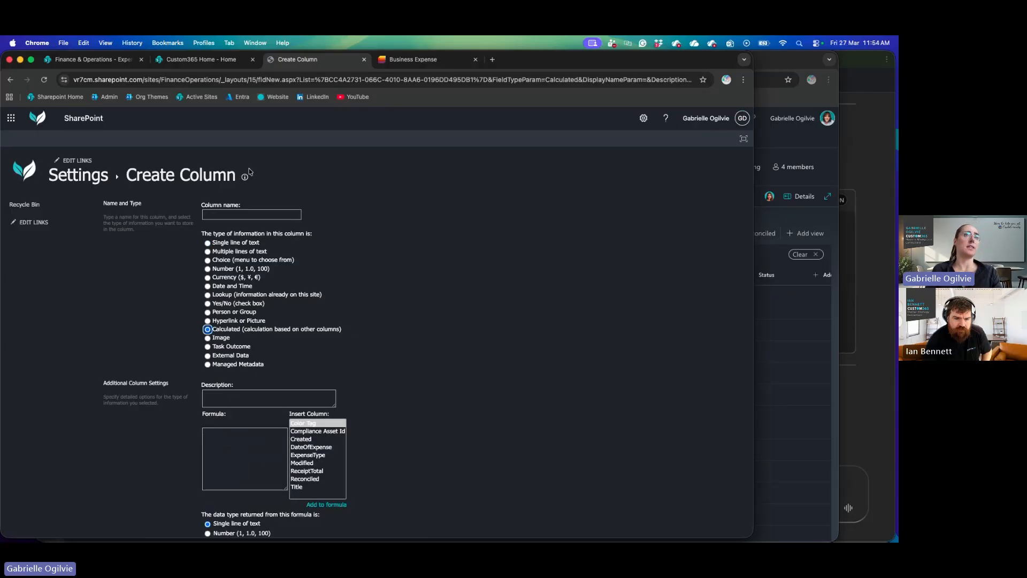
pyautogui.click(218, 212)
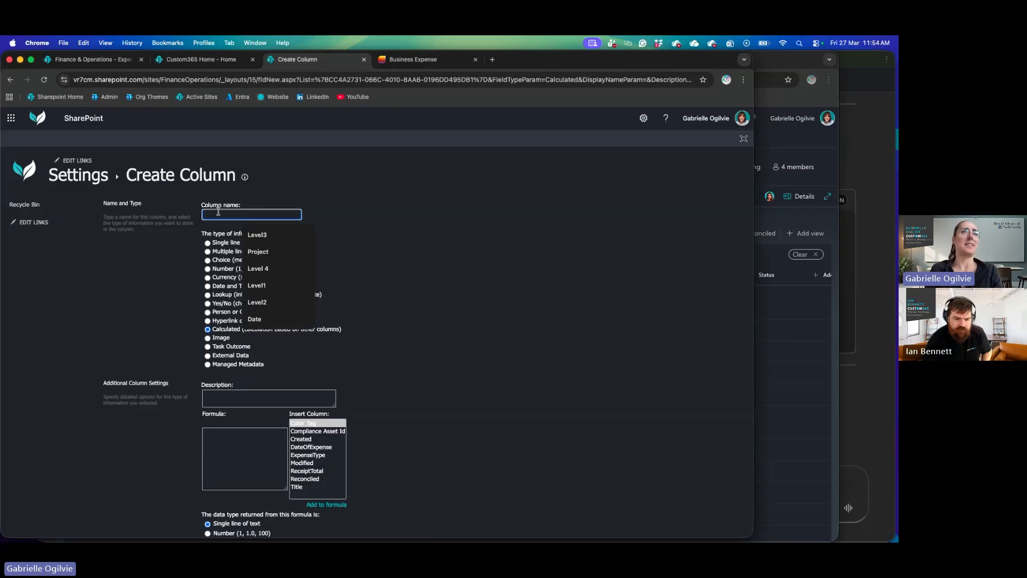
pyautogui.write('GST')
pyautogui.click(230, 451)
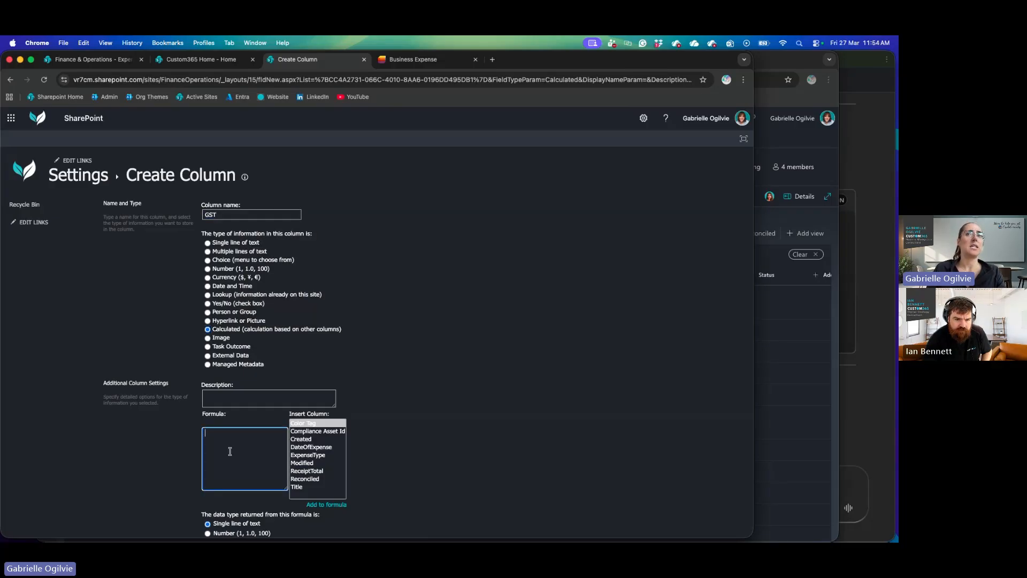
# Step: Switch to Copilot and start a new chat
pyautogui.hotkey('ctrl', 'Up')
pyautogui.click(720, 379)
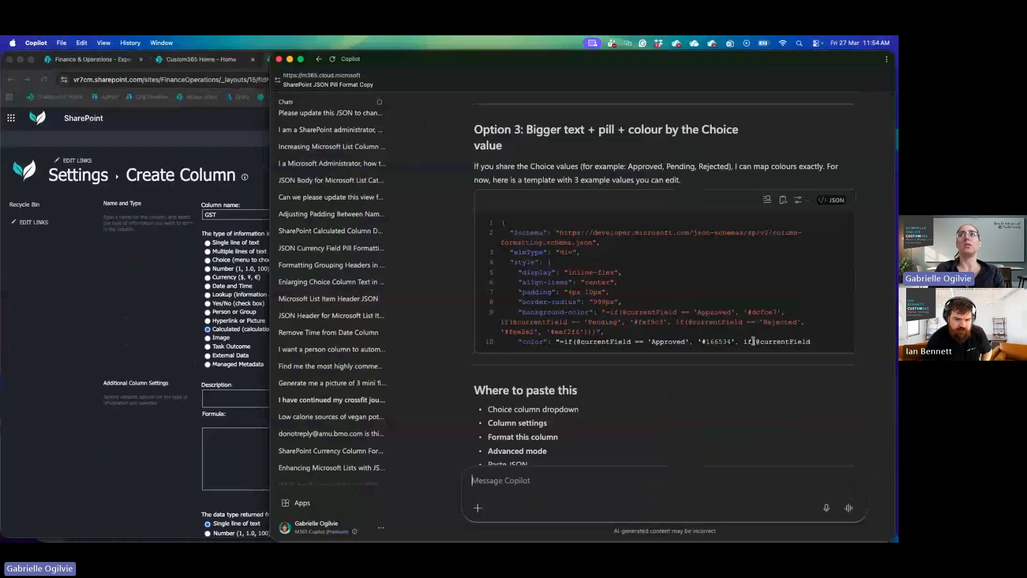
pyautogui.scroll(10, 753, 339)
pyautogui.scroll(10, 757, 334)
pyautogui.scroll(15, 756, 331)
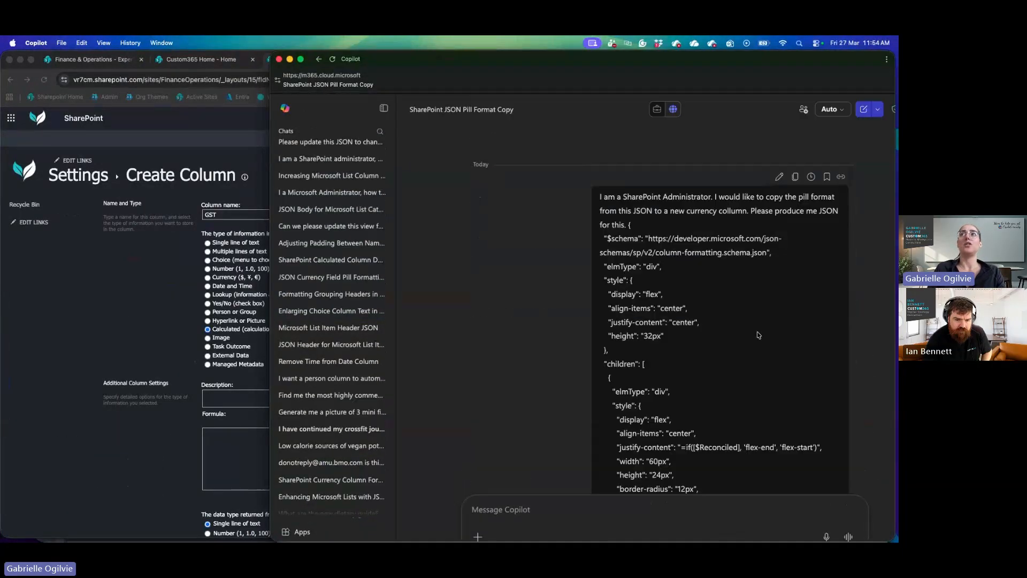
pyautogui.click(862, 109)
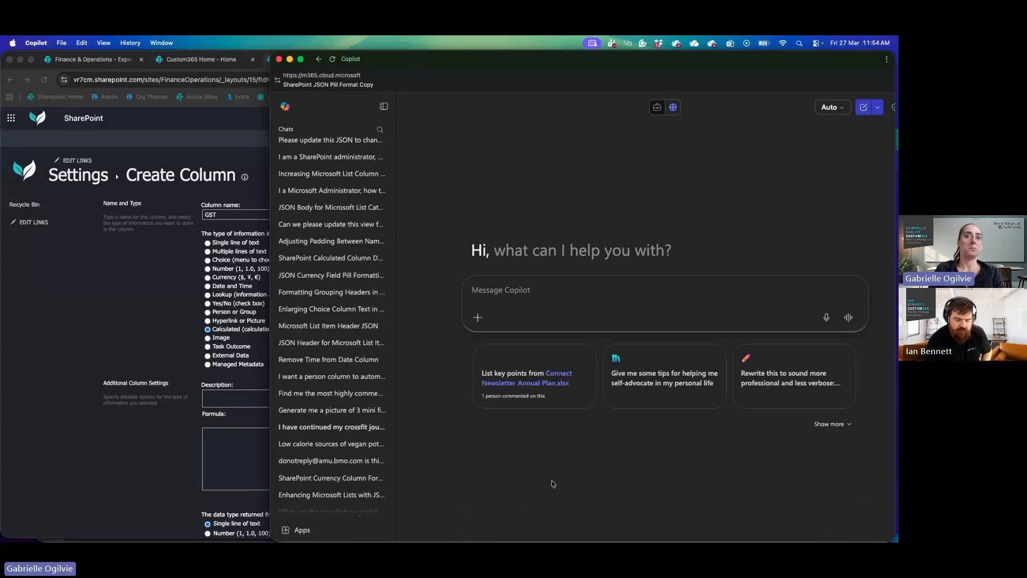
# Step: Send Copilot "I would like a calculated column formula that calculates 15% of the ReceiptTotal currency column"
pyautogui.write('I a')
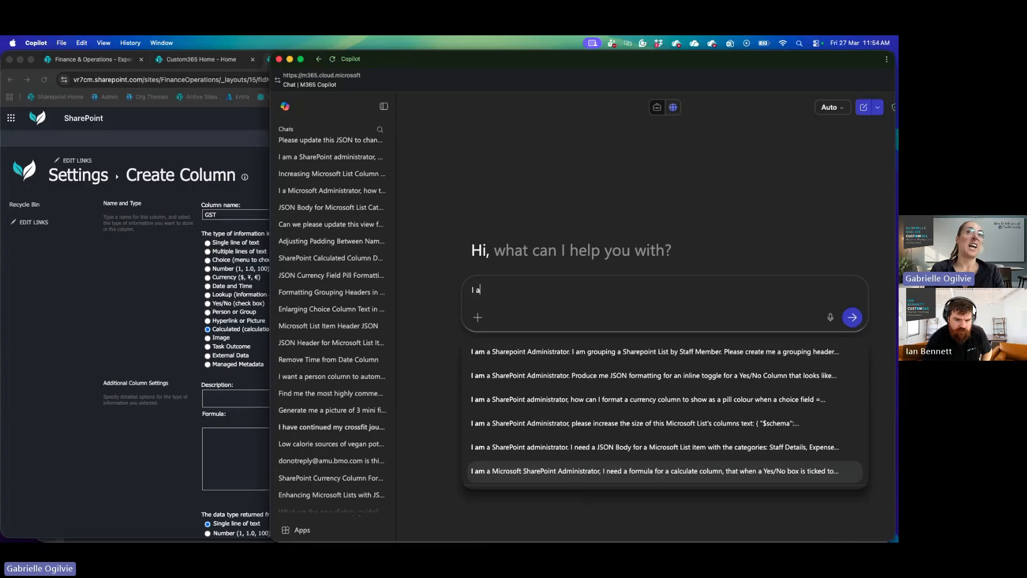
pyautogui.press('BackSpace')
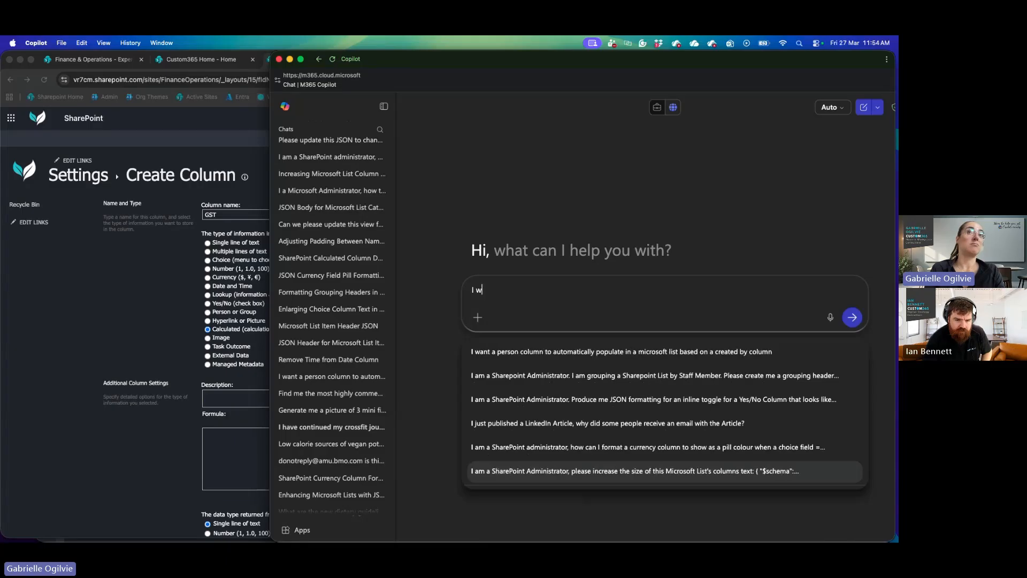
pyautogui.write('would like a ')
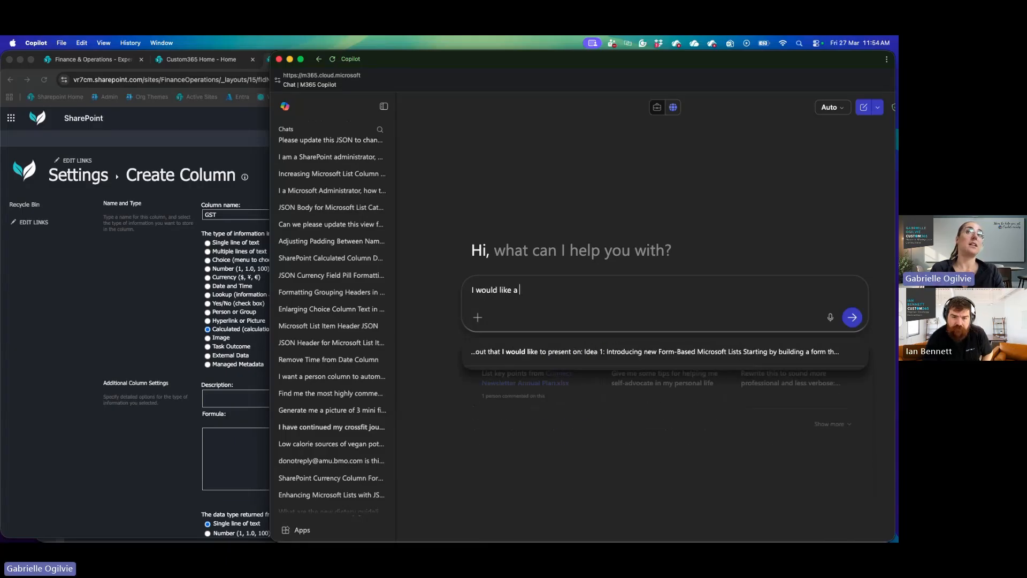
pyautogui.write('calculated c')
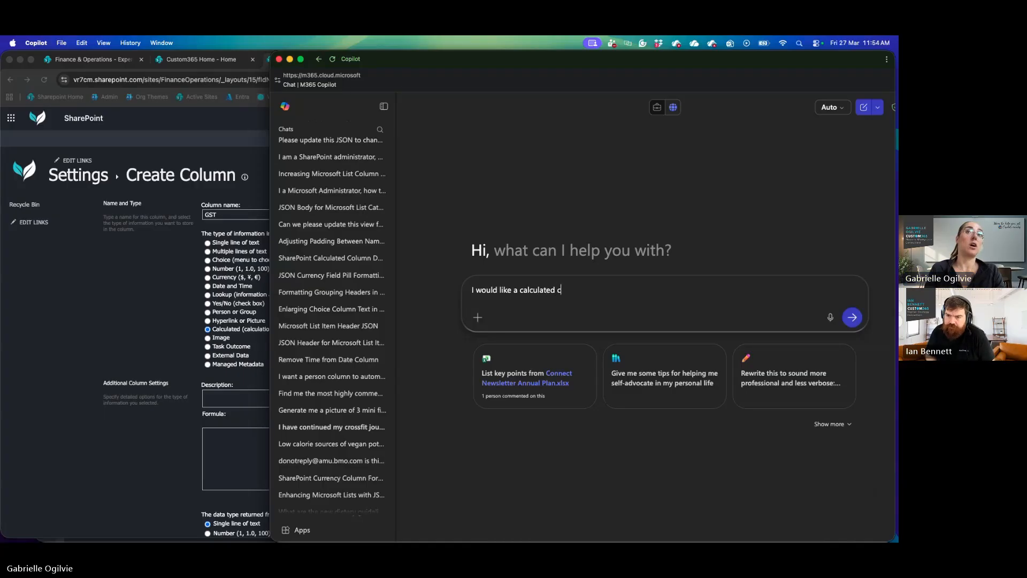
pyautogui.write('olumn fo')
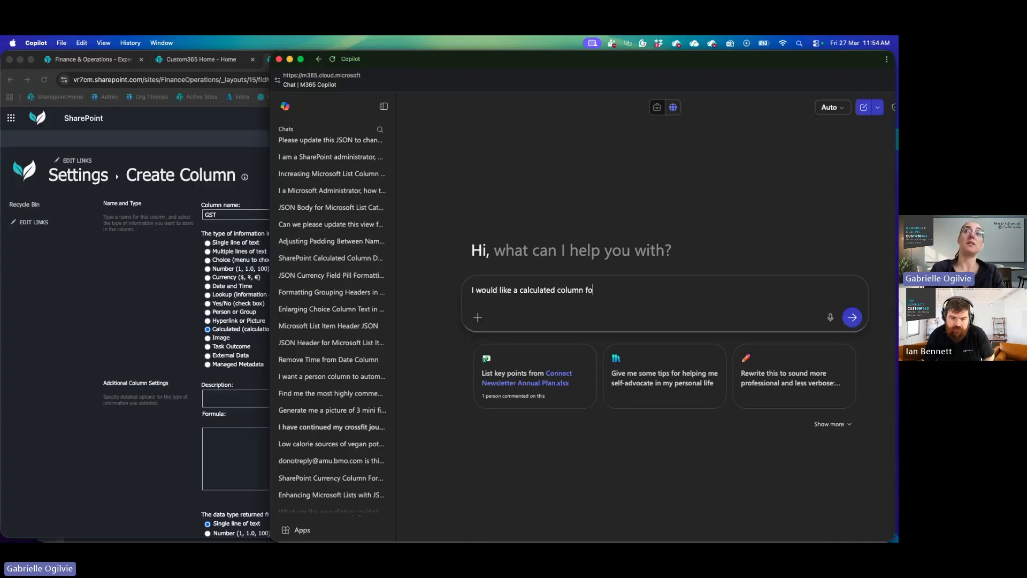
pyautogui.write('rmula th')
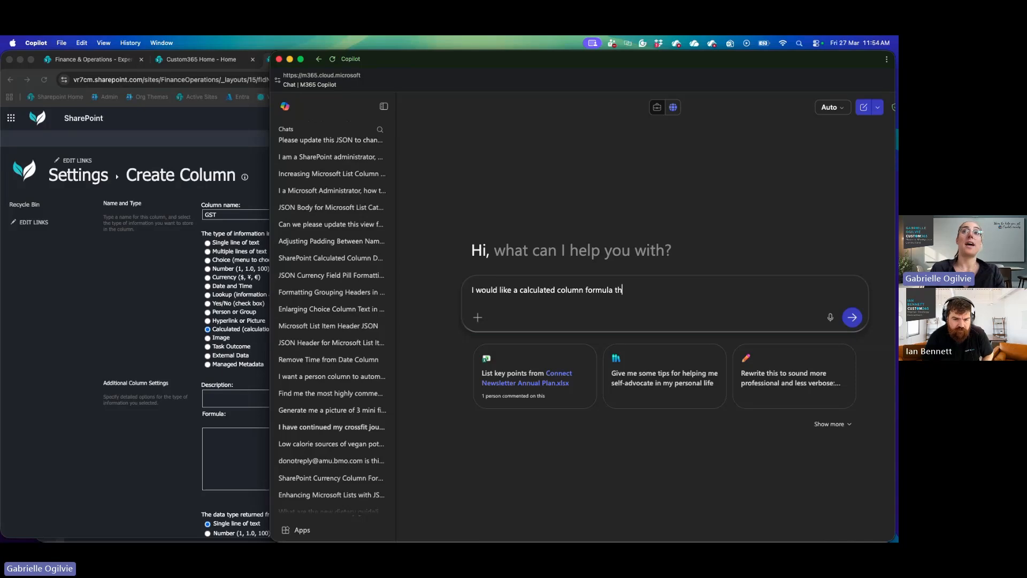
pyautogui.write('at calcu')
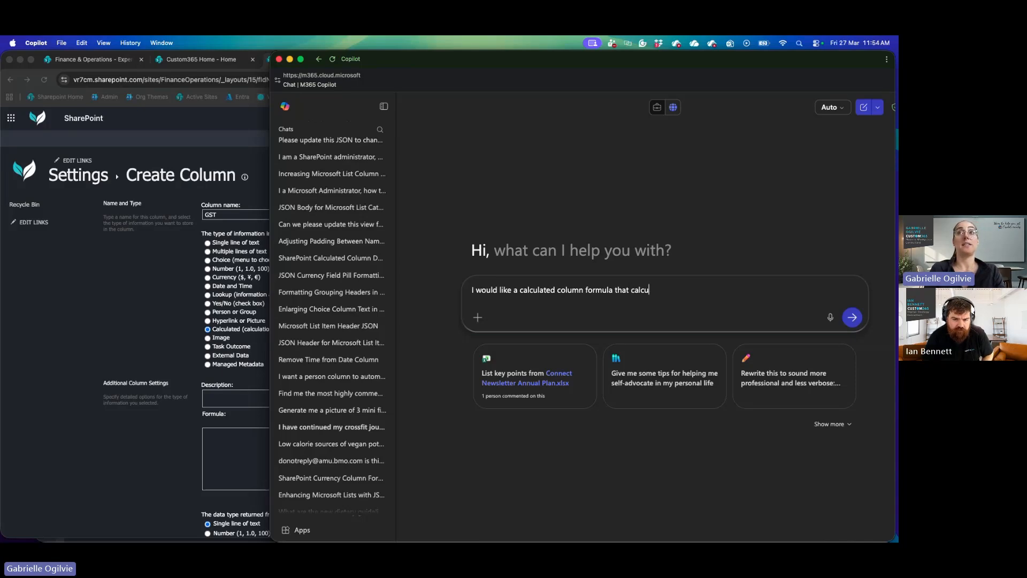
pyautogui.write('lates ')
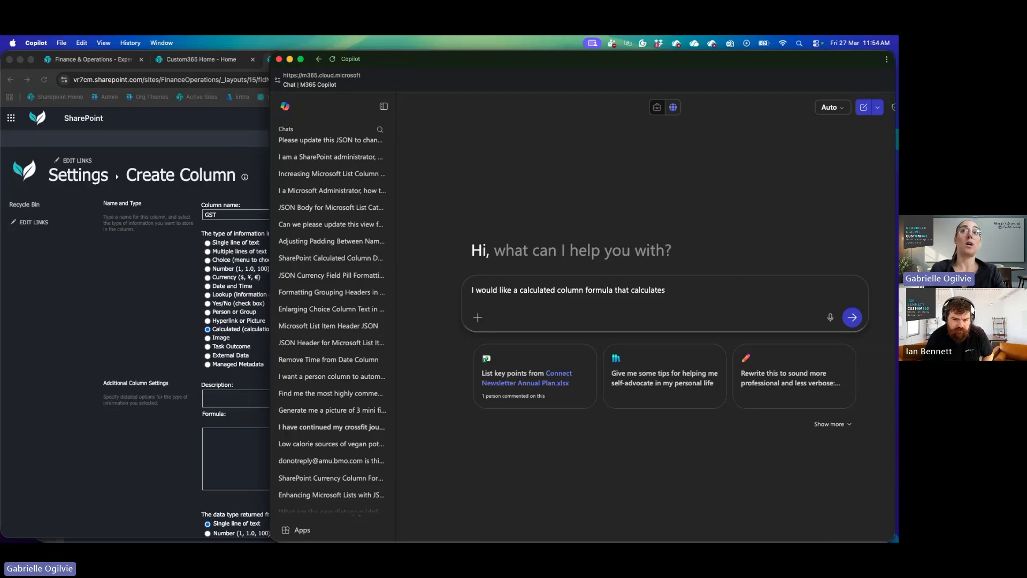
pyautogui.write('15% ')
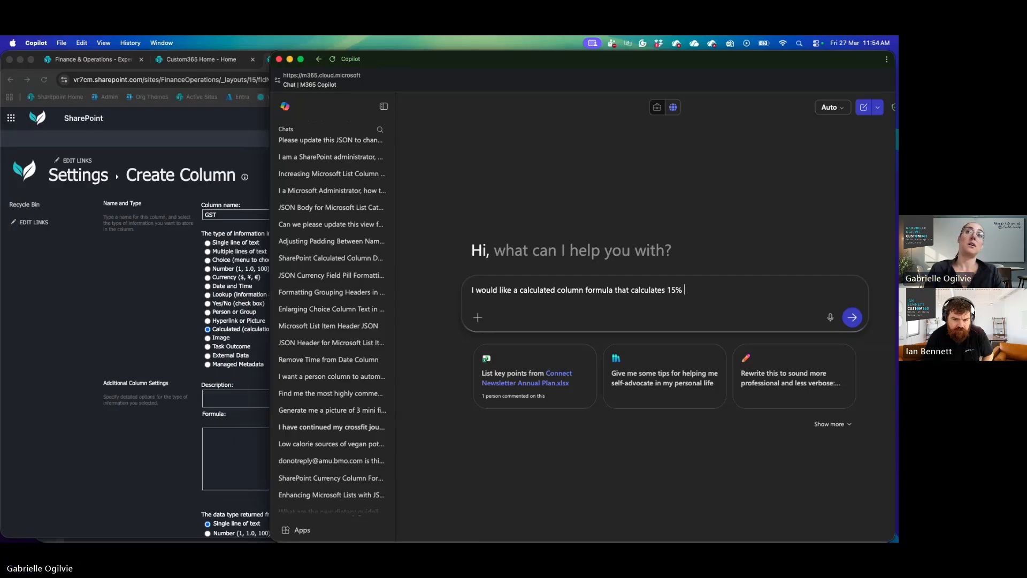
pyautogui.write('of the ReceiptTOtal')
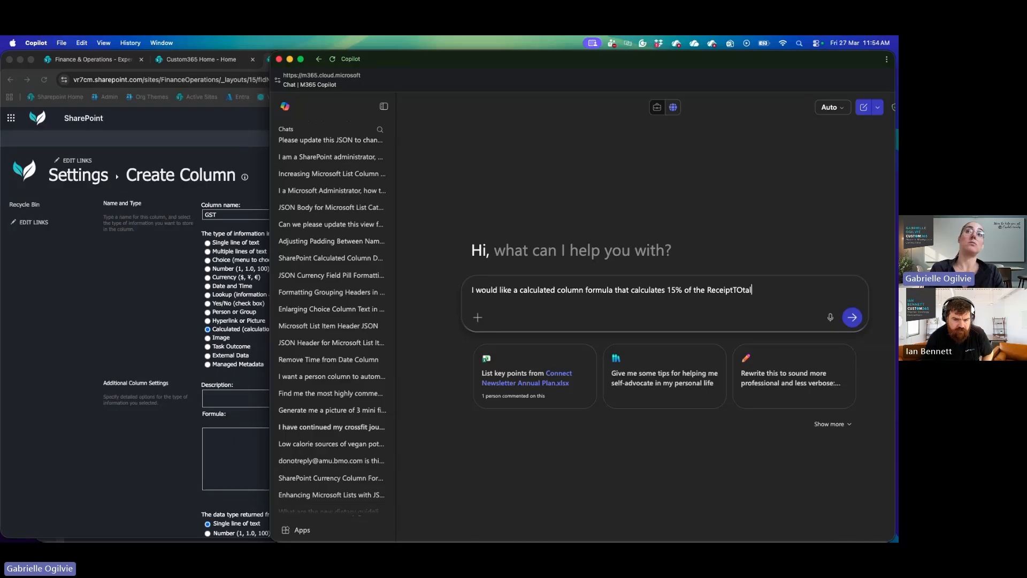
pyautogui.press('BackSpace')
pyautogui.press('BackSpace')
pyautogui.press('BackSpace')
pyautogui.press('BackSpace')
pyautogui.write('otal currency co')
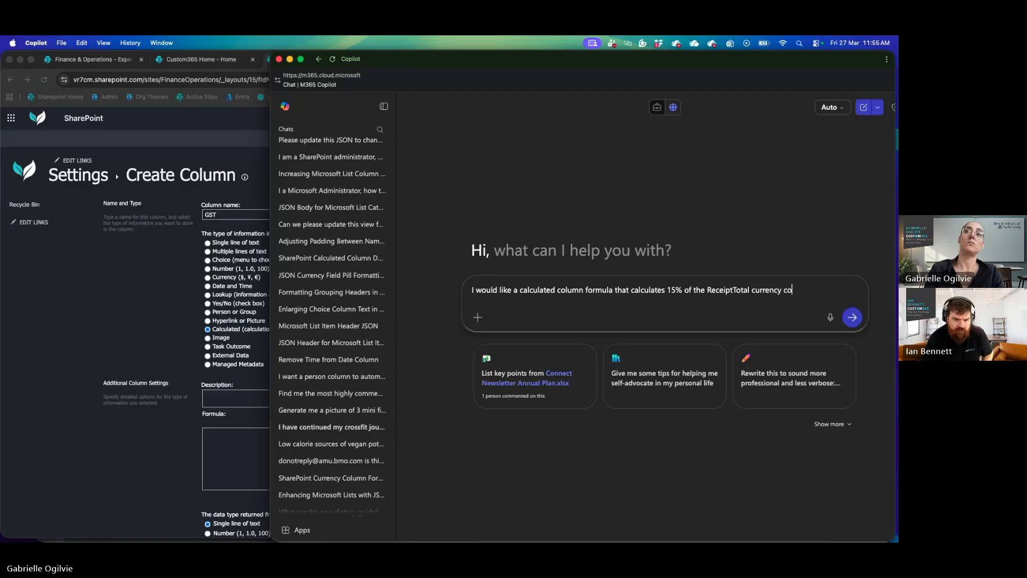
pyautogui.write('lumn')
pyautogui.press('Return')
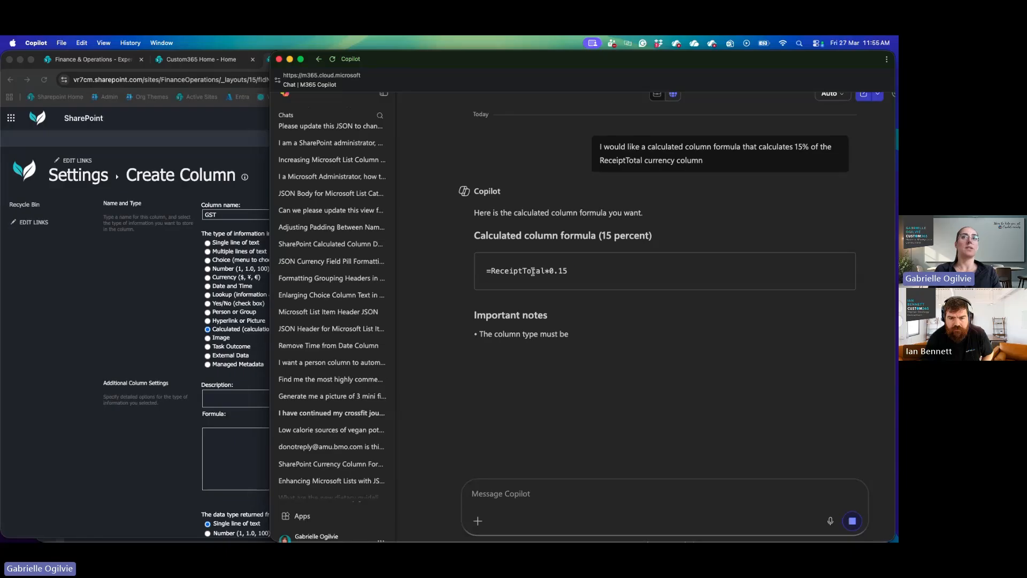
# Step: Copy the formula =ReceiptTotal*0.15 from Copilot's reply into the GST column's formula in SharePoint
pyautogui.tripleClick(533, 271)
pyautogui.press('super+c')
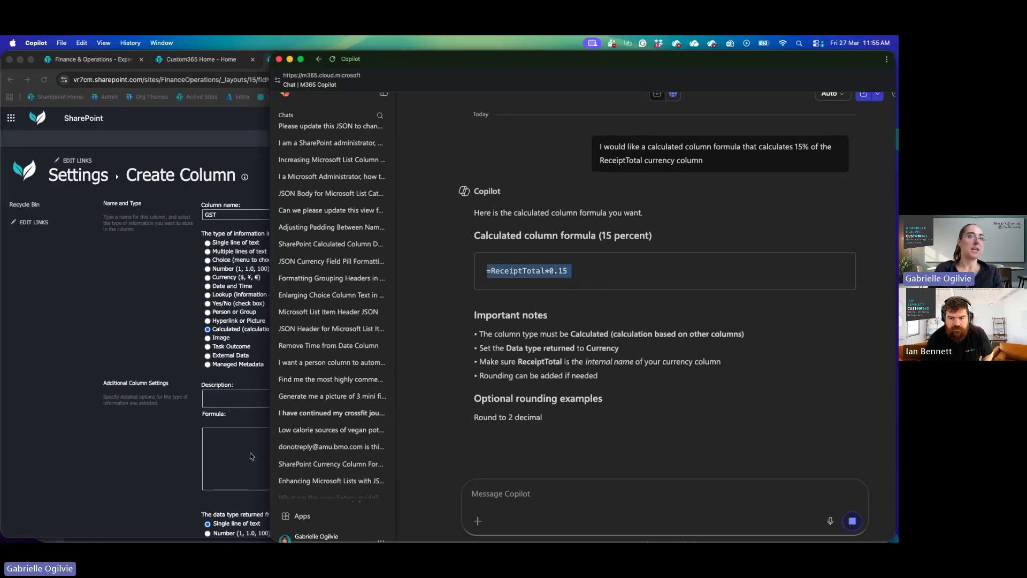
pyautogui.click(252, 456)
pyautogui.press('super+v')
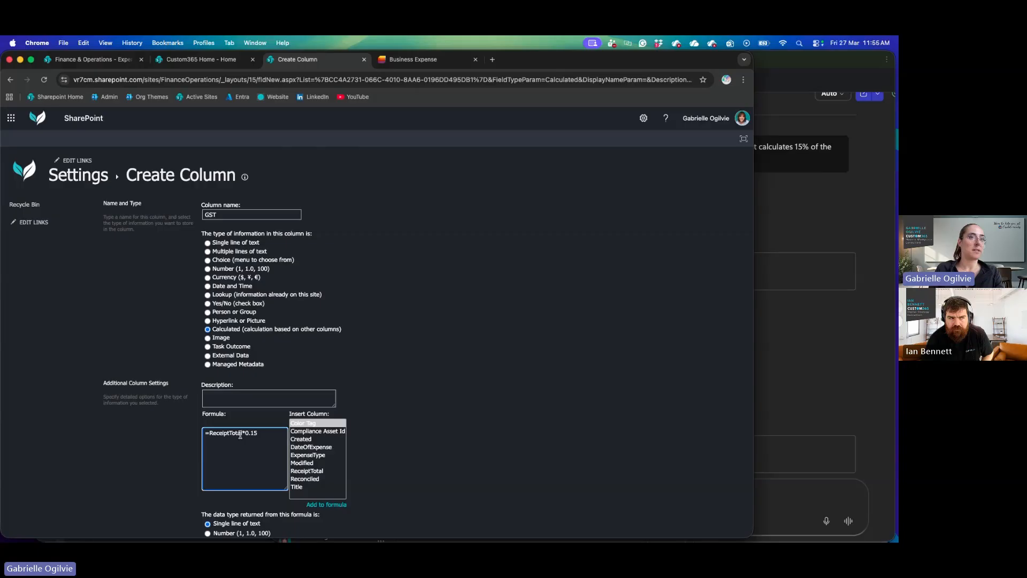
# Step: Replace ReceiptTotal in the GST formula with the inserted column reference so it reads =[ReceiptTotal]*0.15
pyautogui.moveTo(243, 434); pyautogui.dragTo(210, 433)
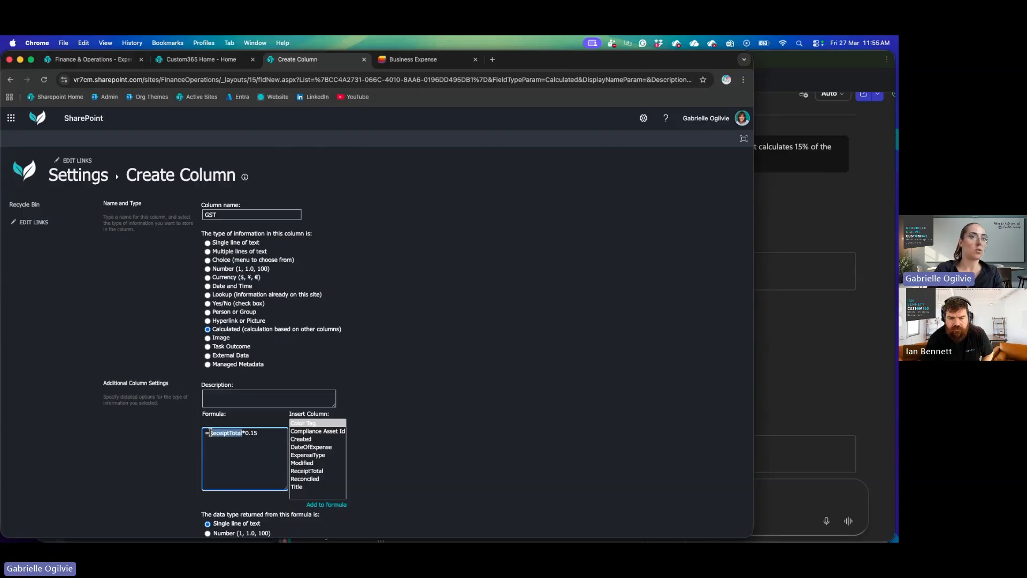
pyautogui.press('BackSpace')
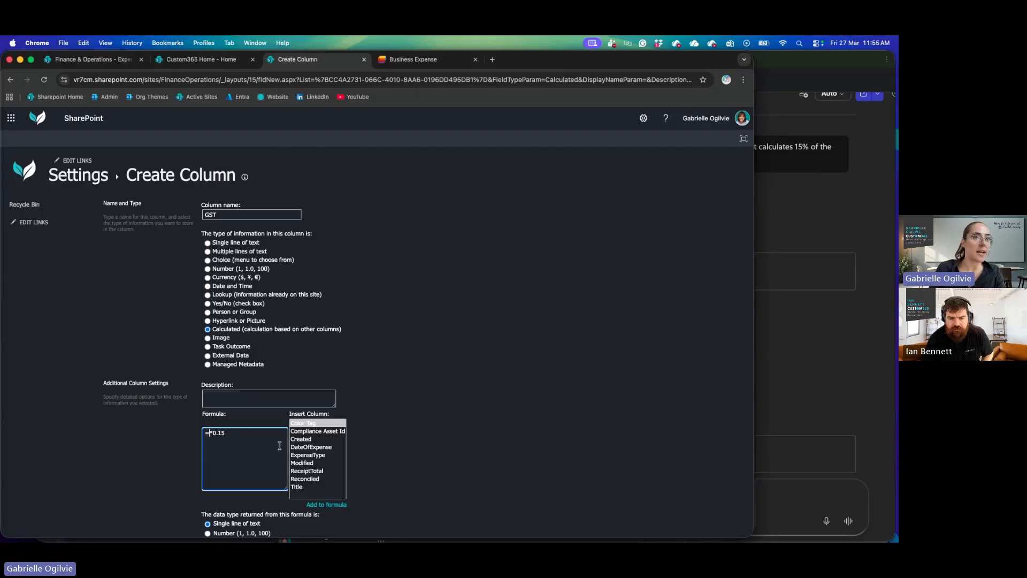
pyautogui.doubleClick(309, 471)
pyautogui.moveTo(276, 452); pyautogui.dragTo(209, 433)
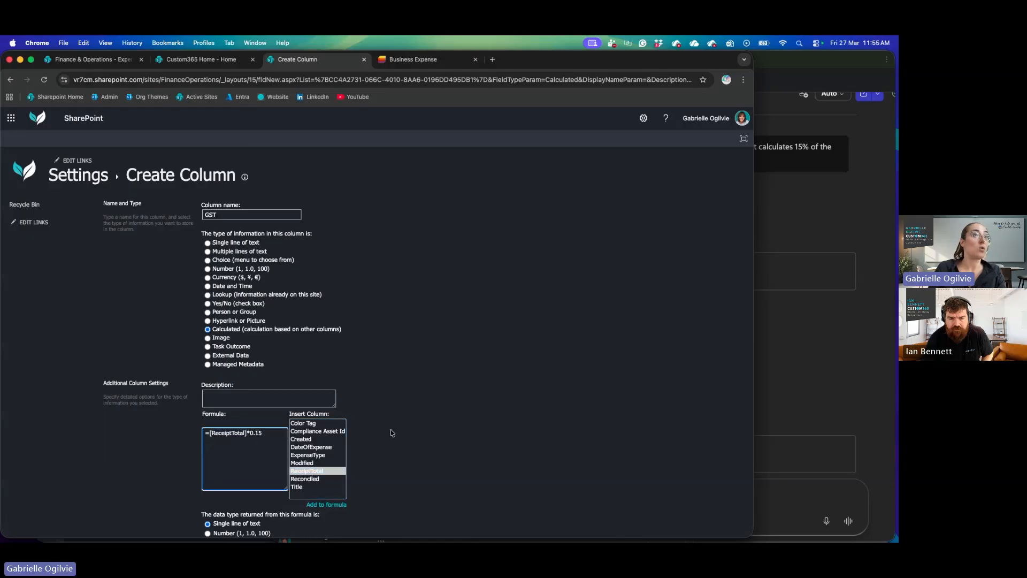
# Step: Set the data type returned from the GST formula to Currency and save the new column
pyautogui.scroll(-3, 391, 433)
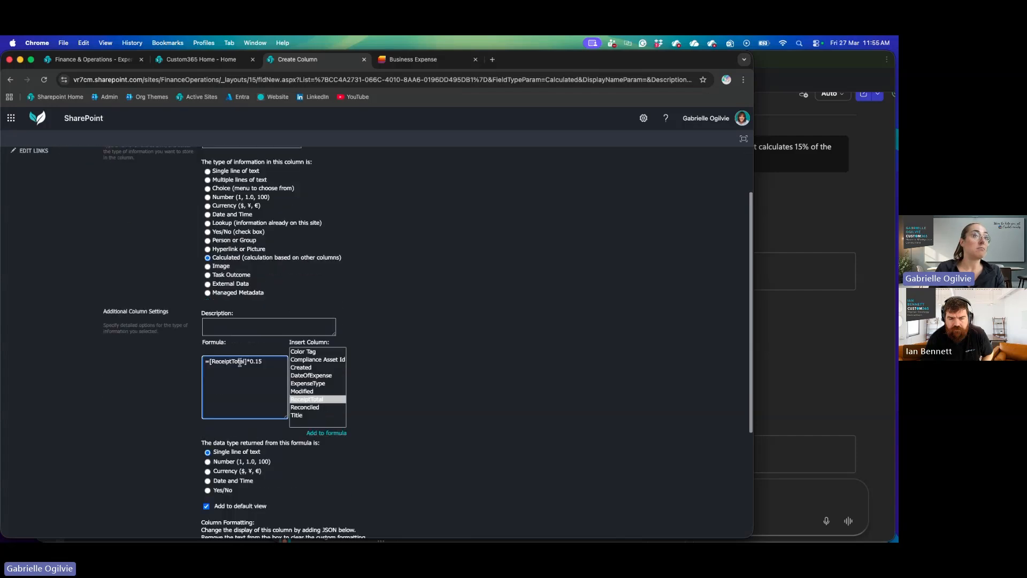
pyautogui.scroll(-1, 256, 427)
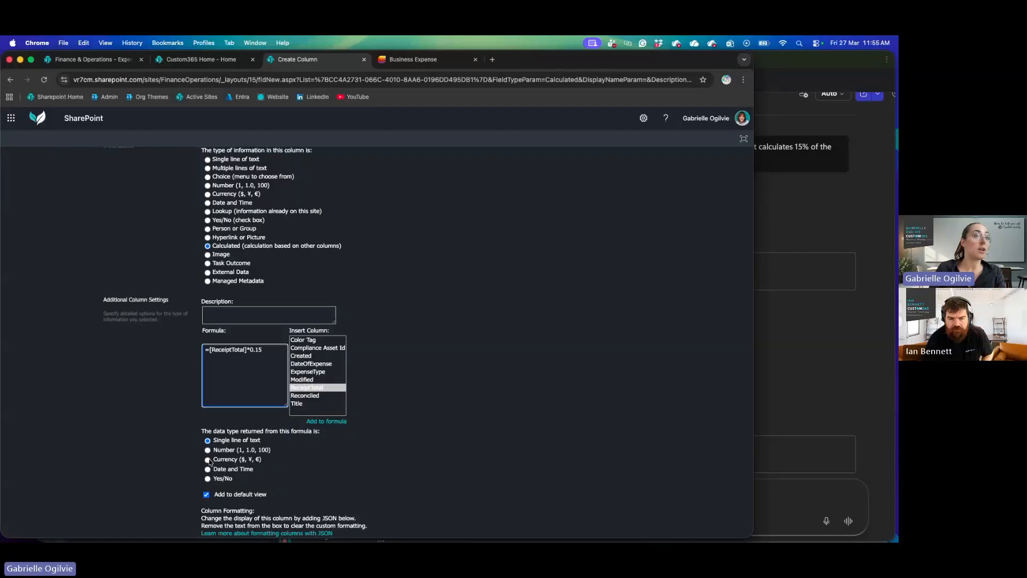
pyautogui.click(208, 460)
pyautogui.scroll(-8, 459, 435)
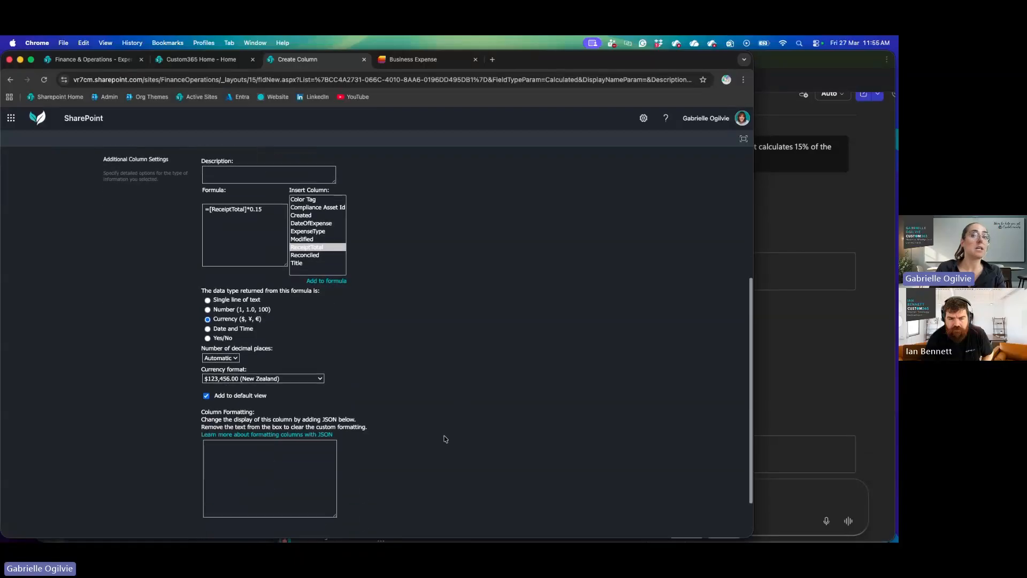
pyautogui.click(681, 488)
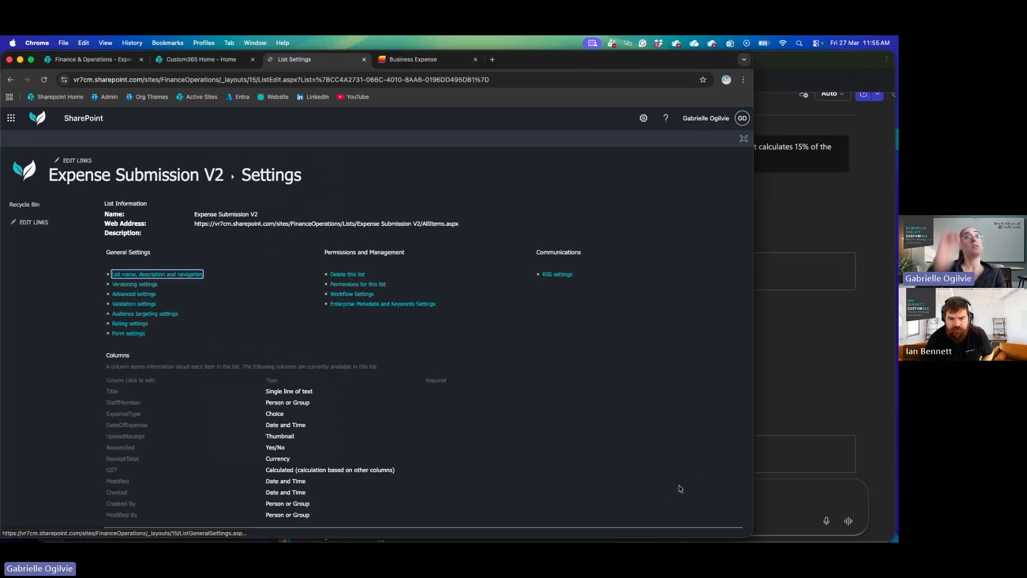
# Step: Return to the Expense Submission V2 list, place the GST column between ReceiptTotal and Reconciled, and narrow it slightly
pyautogui.click(170, 178)
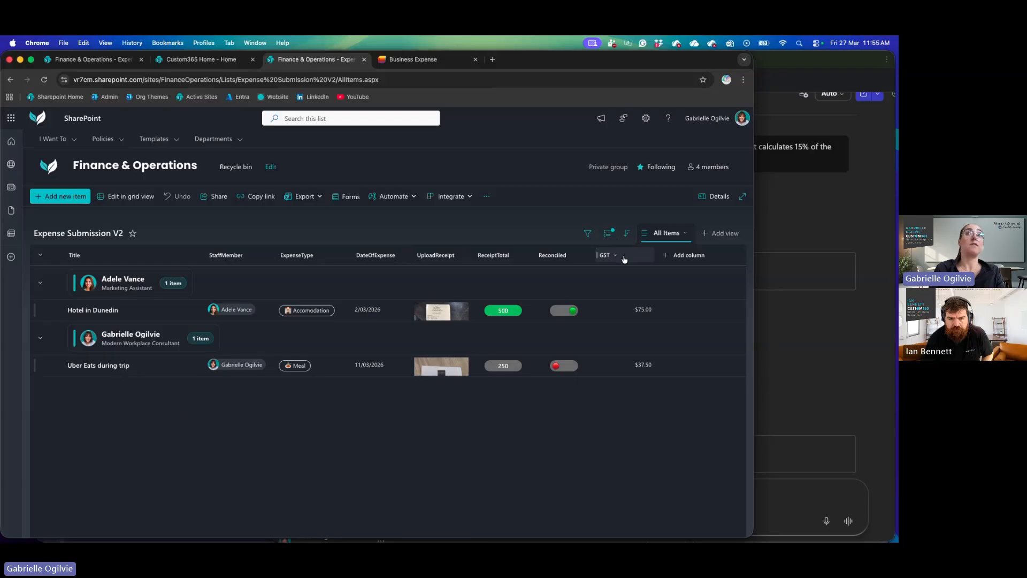
pyautogui.moveTo(624, 259); pyautogui.dragTo(535, 259)
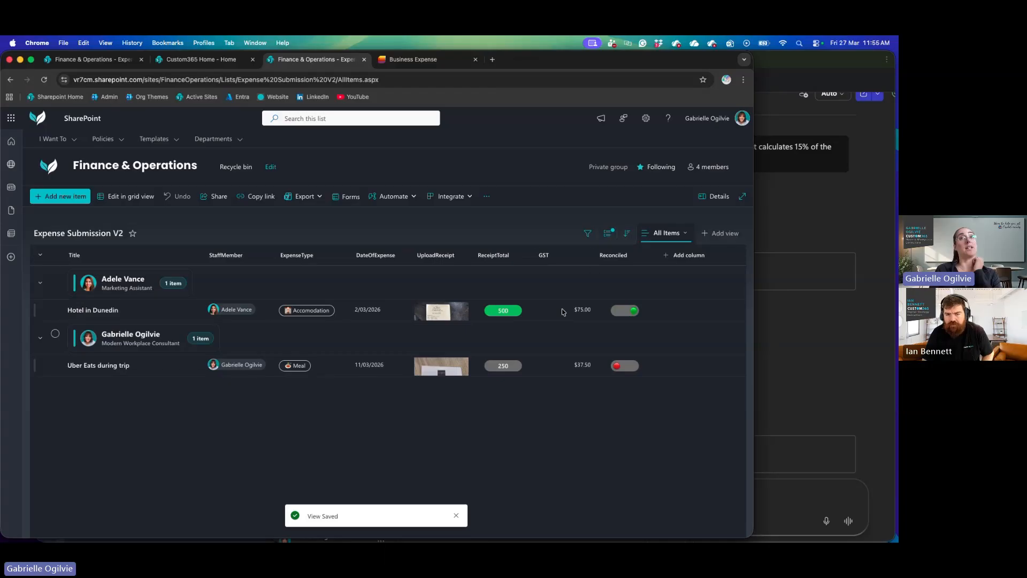
pyautogui.moveTo(594, 255)
pyautogui.mouseDown()
pyautogui.moveTo(560, 256)
pyautogui.moveTo(584, 255)
pyautogui.mouseUp()
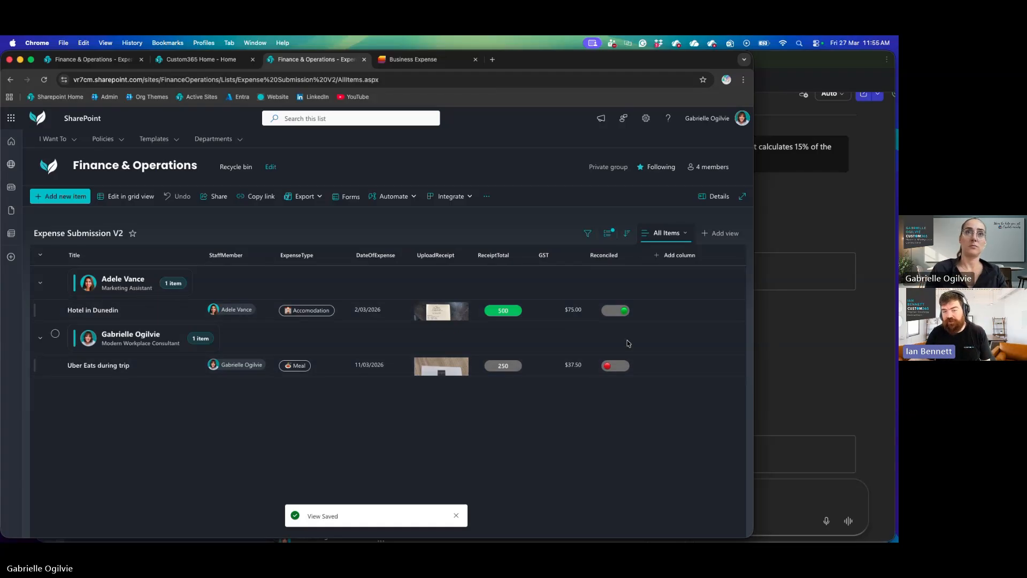
# Step: Switch to the original Expense Submissions list and examine its GSTAmount, Receipt Total and Status columns
pyautogui.hotkey('ctrl', 'Up')
pyautogui.click(594, 236)
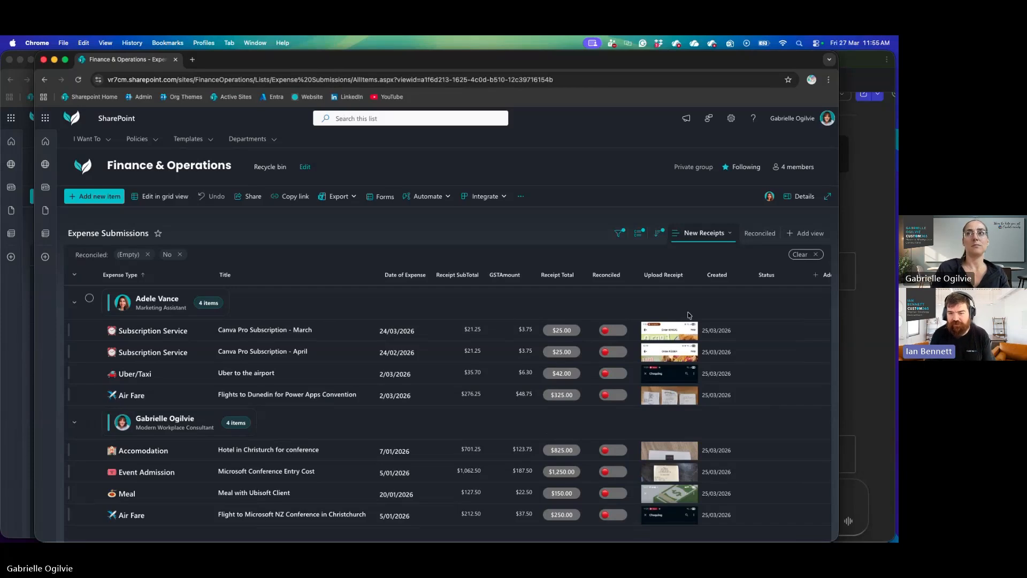
pyautogui.hscroll(1, 771, 281)
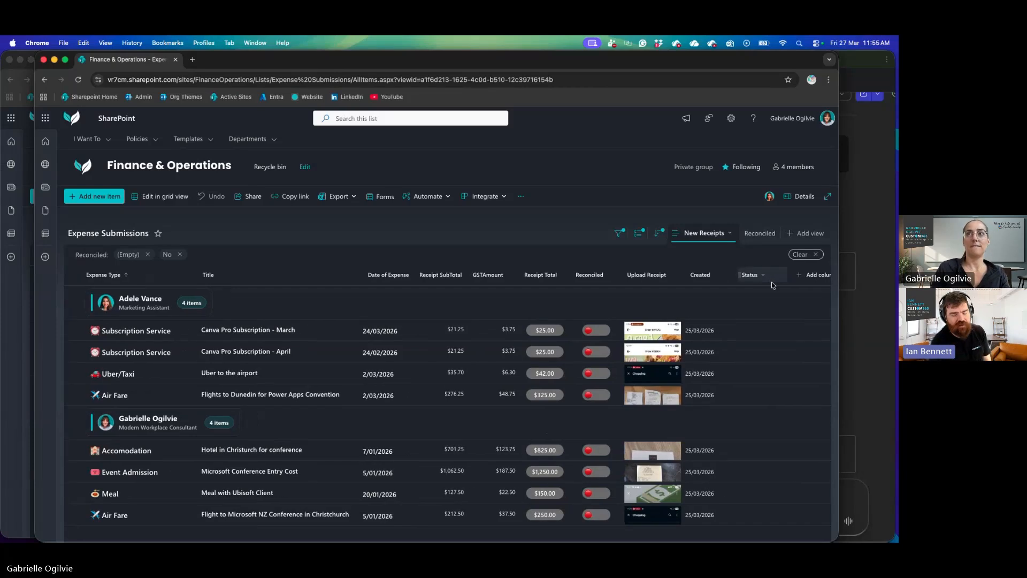
pyautogui.hscroll(1, 772, 281)
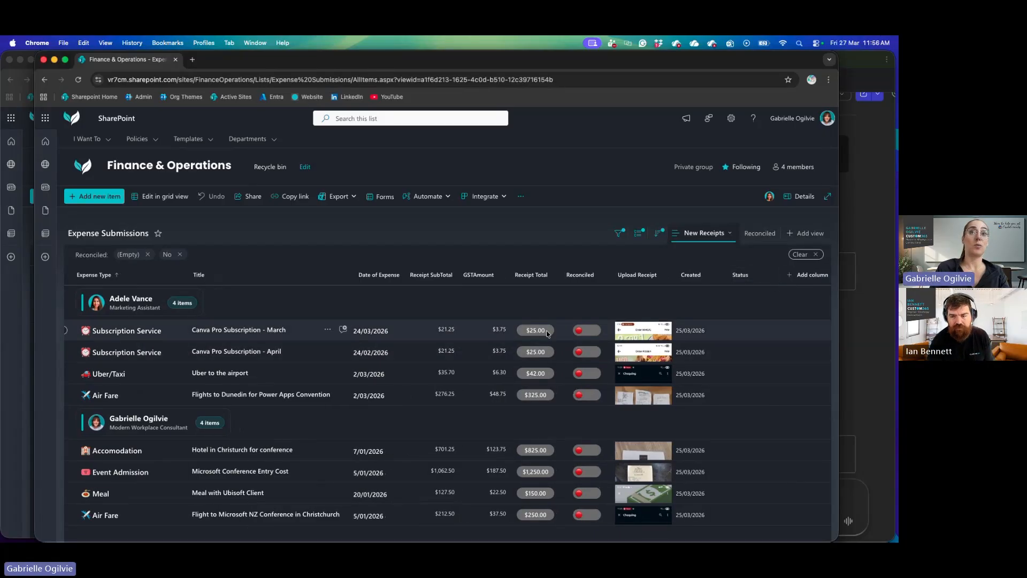
pyautogui.hscroll(-3, 548, 333)
pyautogui.hscroll(1, 548, 334)
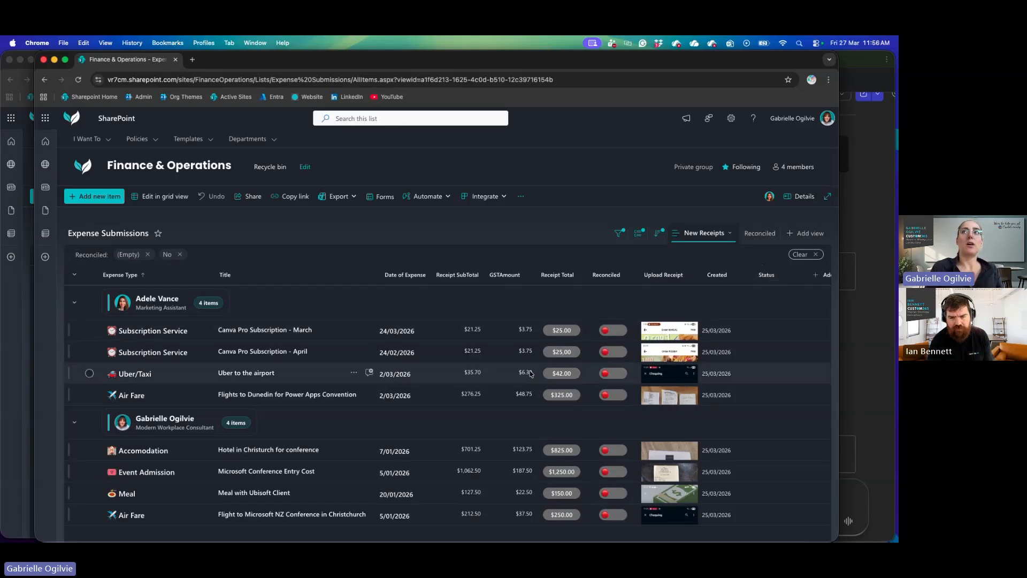
# Step: Switch to Copilot, review how its formulas reference ReceiptTotal, and return to the original Expense Submissions list
pyautogui.click(857, 198)
pyautogui.scroll(-5, 656, 414)
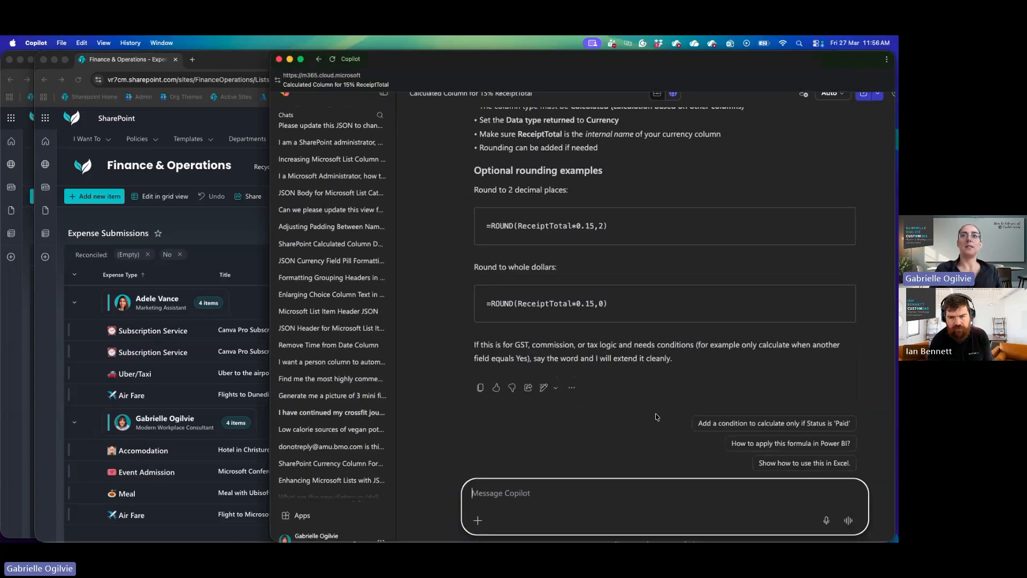
pyautogui.click(552, 224)
pyautogui.scroll(4, 551, 230)
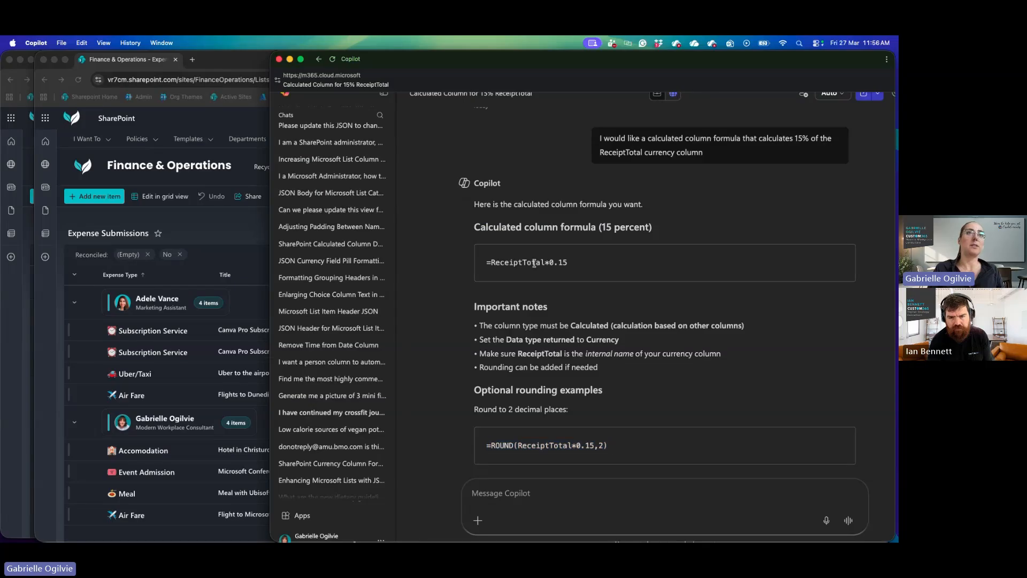
pyautogui.press('super+Tab')
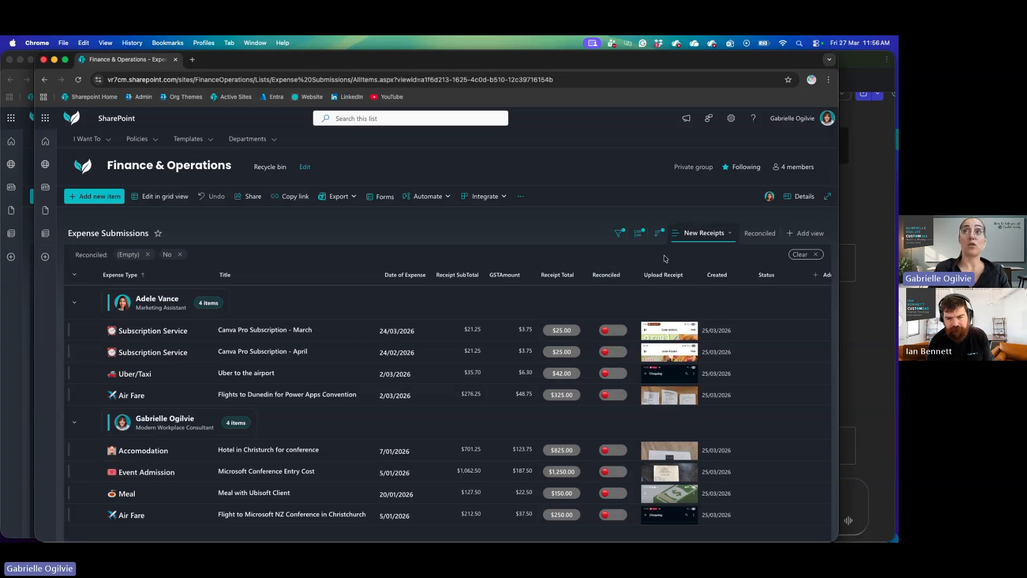
# Step: Examine the JSON formatting of the Receipt Total column in the original list, and close it without changes
pyautogui.click(722, 239)
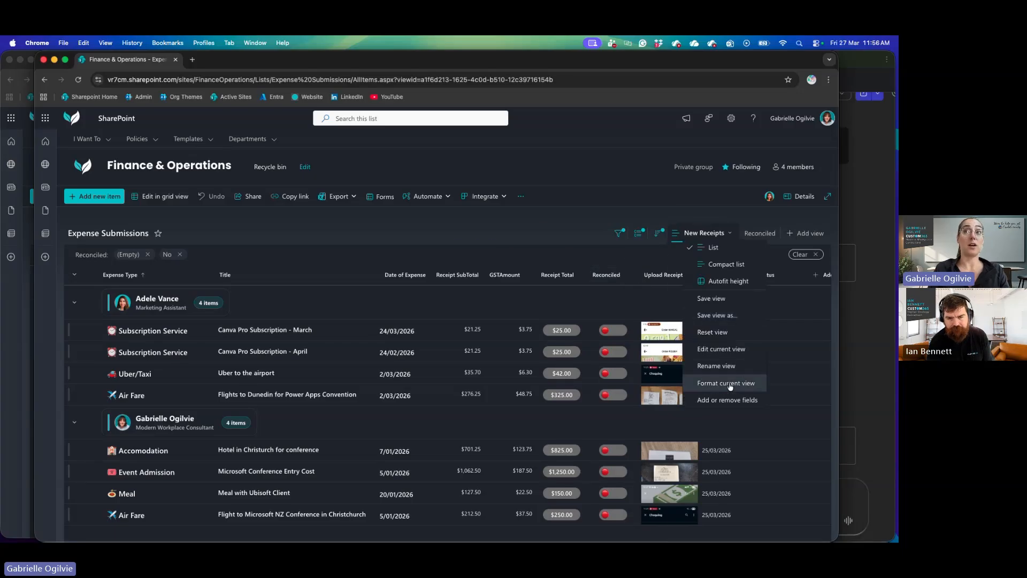
pyautogui.click(730, 383)
pyautogui.click(825, 220)
pyautogui.click(558, 274)
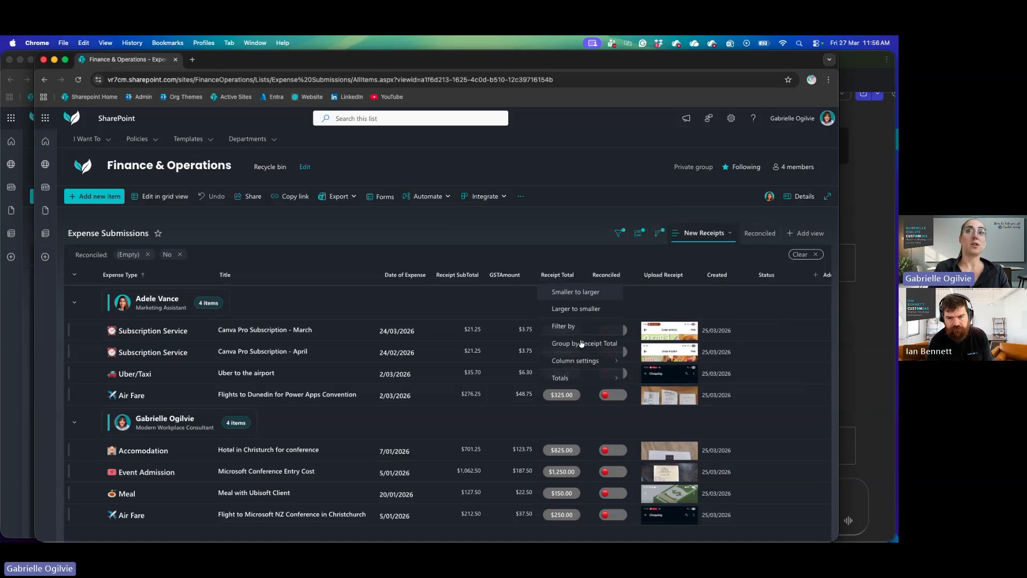
pyautogui.moveTo(589, 361)
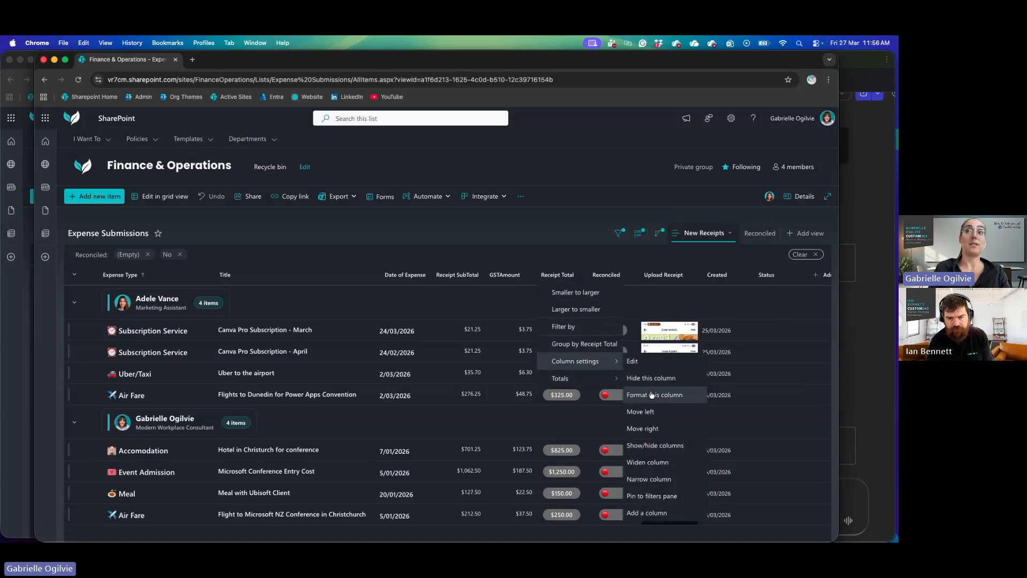
pyautogui.click(648, 395)
pyautogui.scroll(-2, 749, 407)
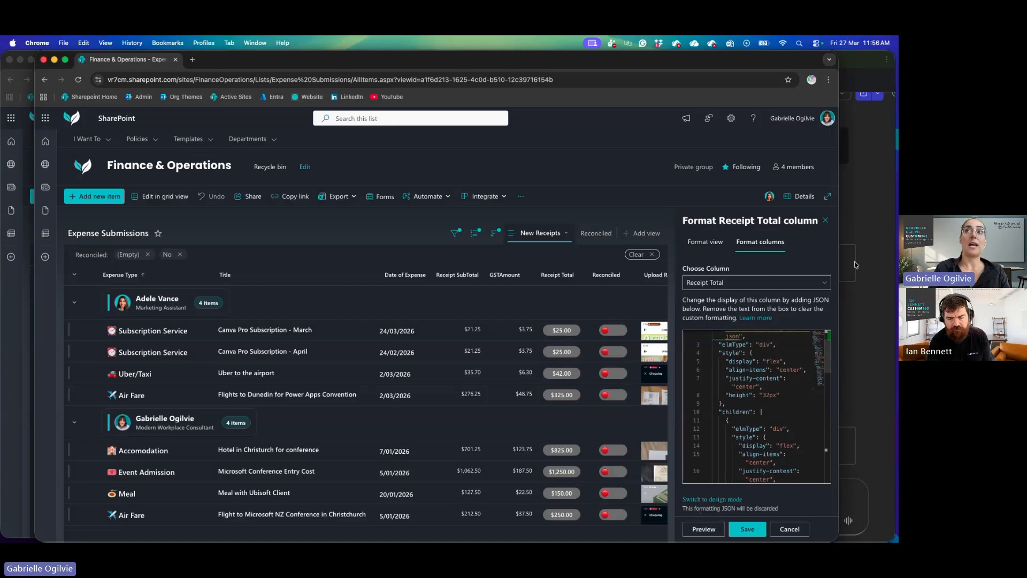
pyautogui.click(825, 220)
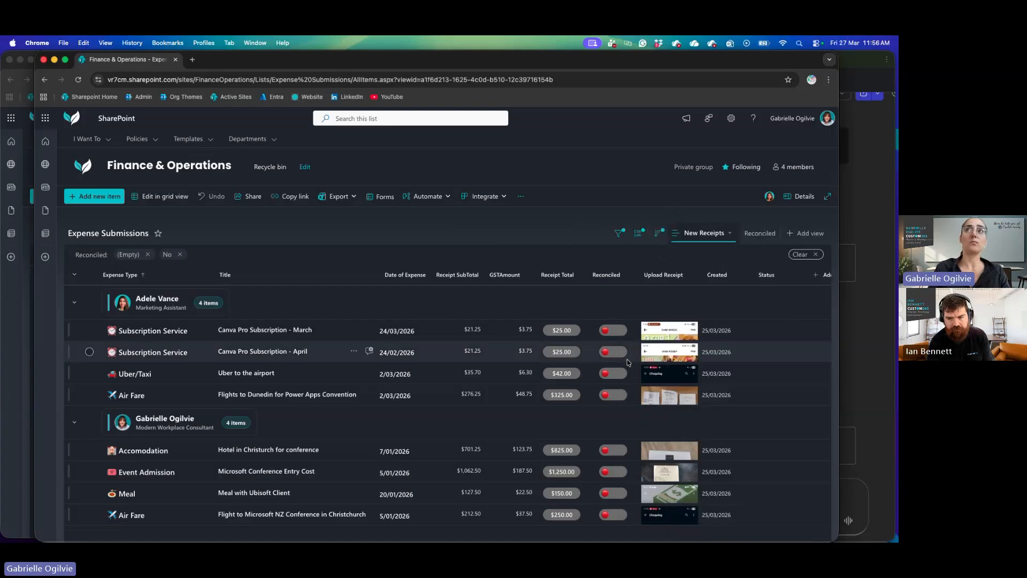
# Step: Open the original Expense Submissions list's settings and view the Receipt Total column's edit page
pyautogui.click(11, 276)
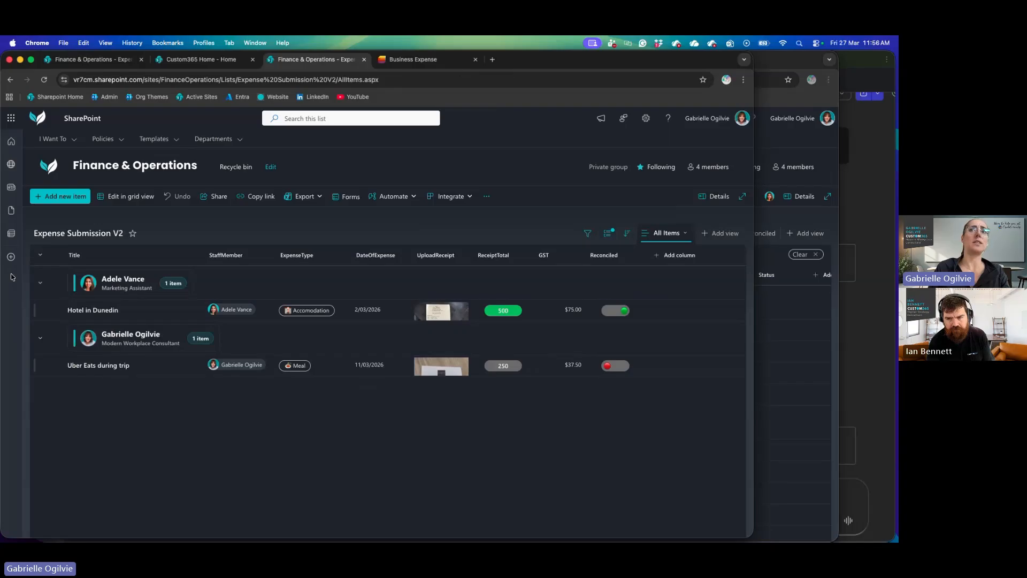
pyautogui.click(769, 316)
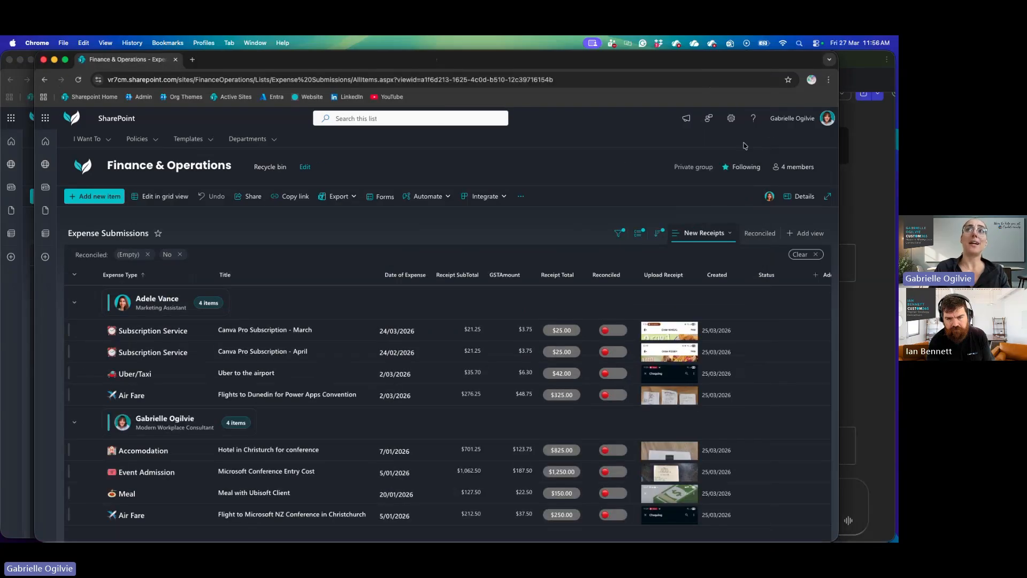
pyautogui.click(730, 117)
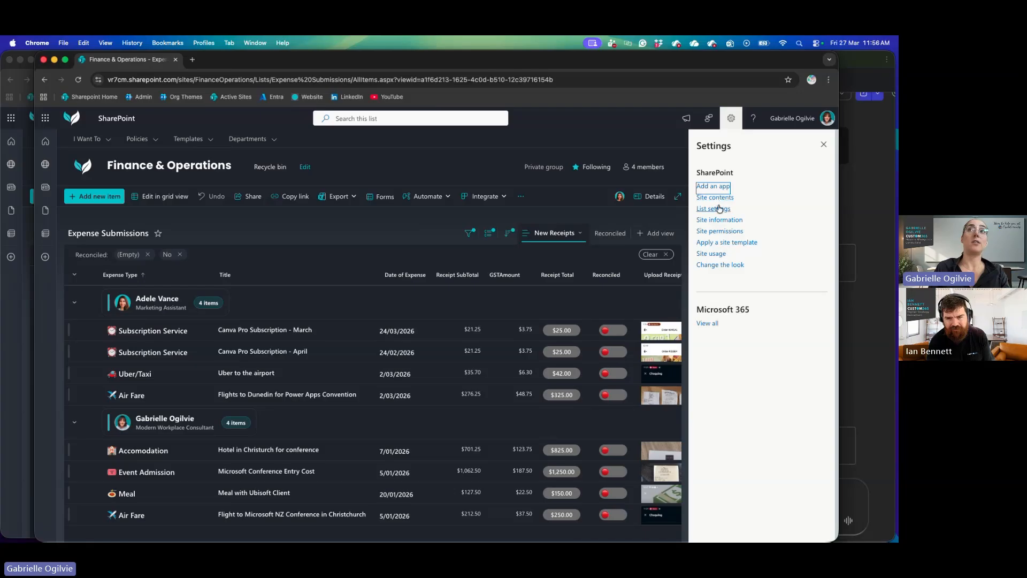
pyautogui.click(719, 208)
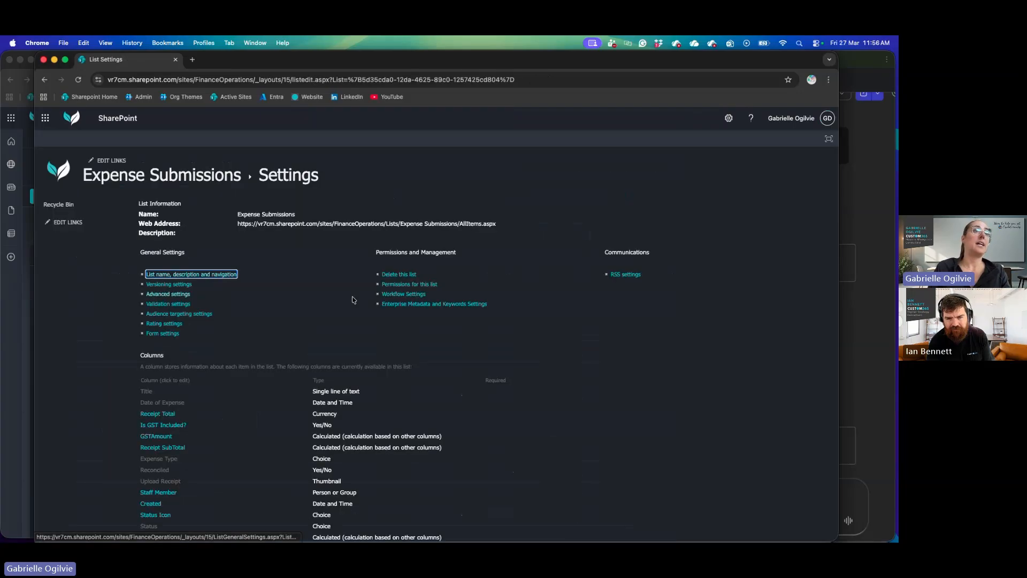
pyautogui.scroll(-5, 203, 356)
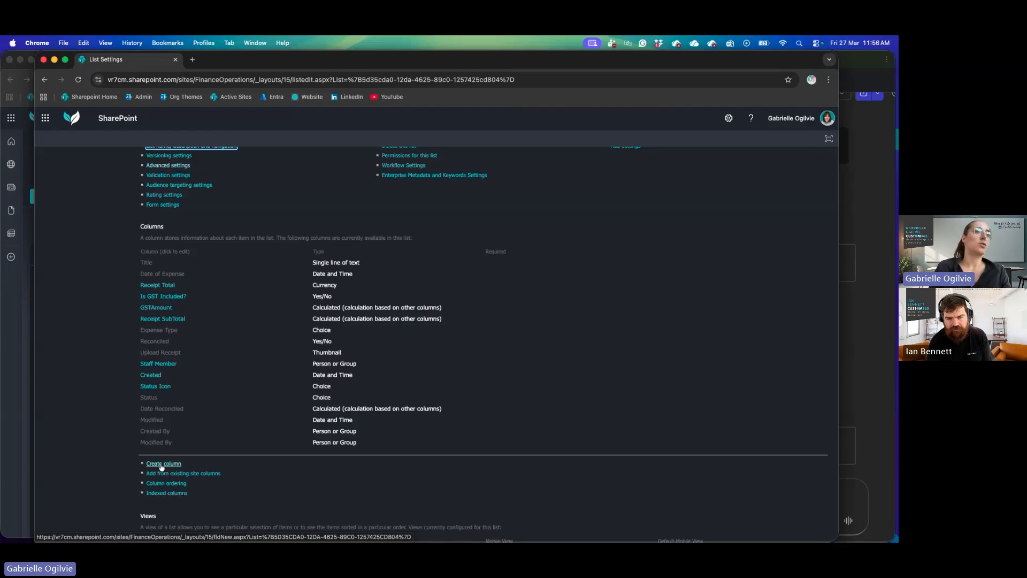
pyautogui.scroll(-2, 161, 467)
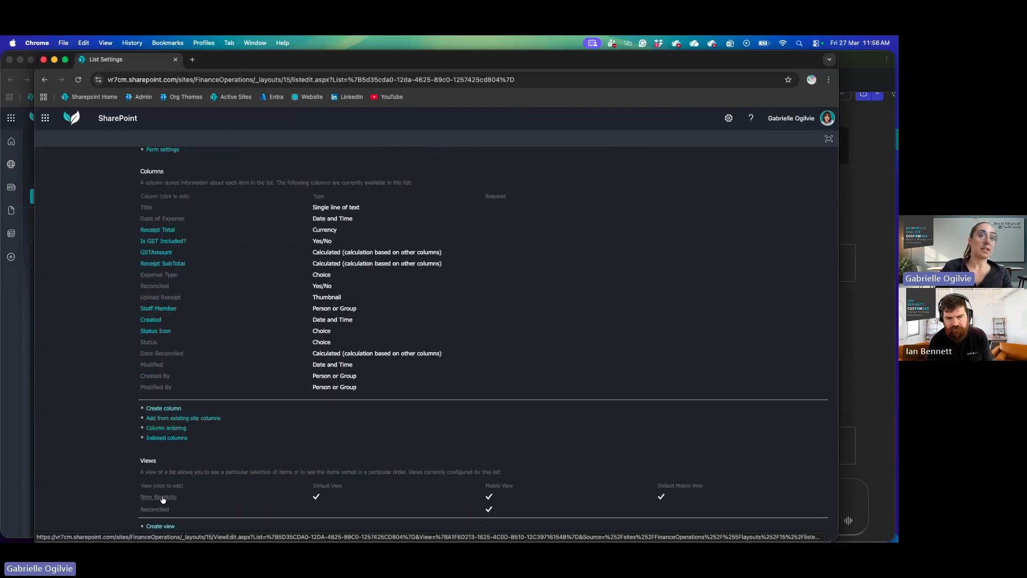
pyautogui.scroll(5, 180, 494)
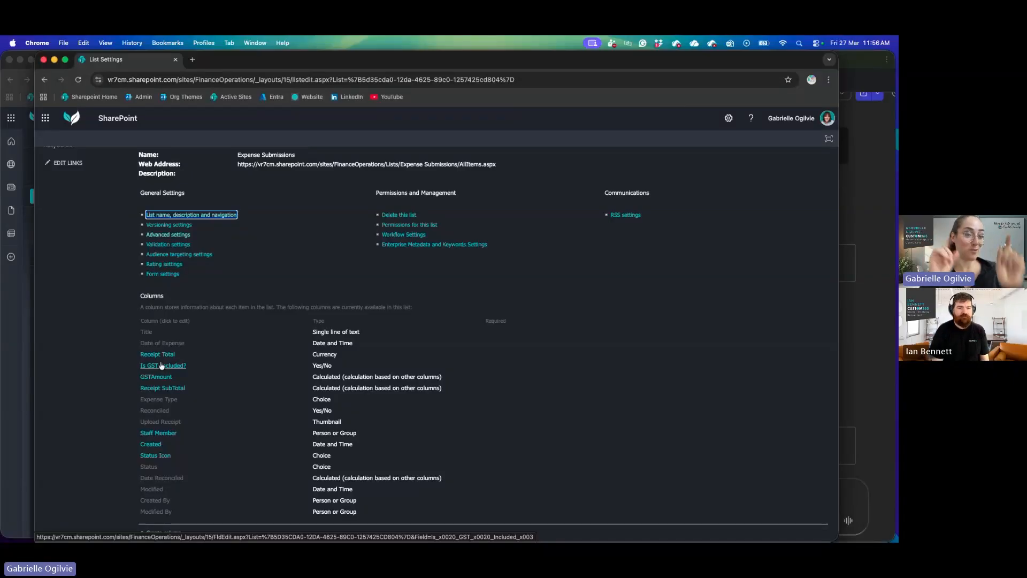
pyautogui.click(160, 357)
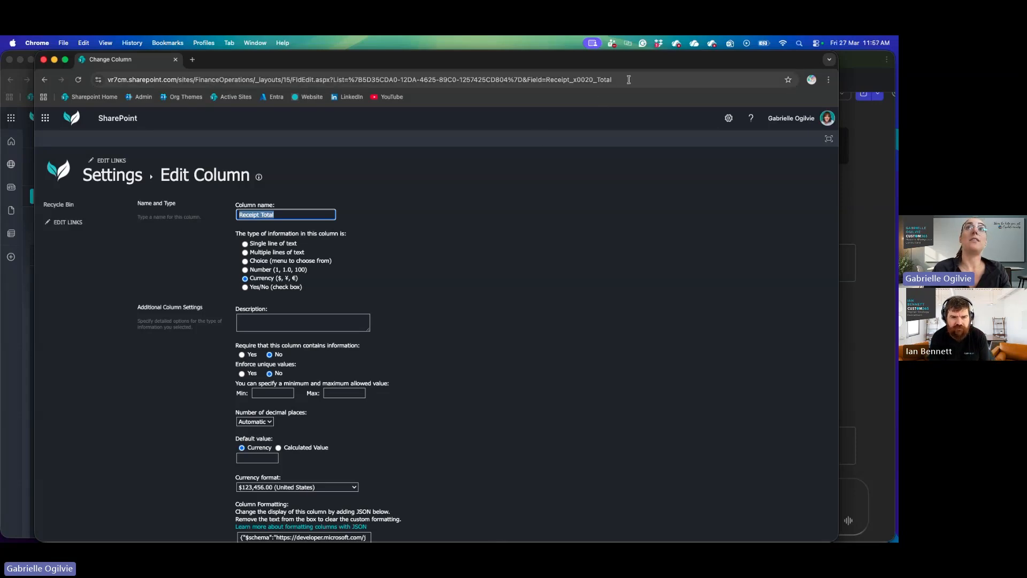
# Step: Highlight the internal name Receipt_x0020_Total in the column page's URL and compare it with the V2 list's column naming
pyautogui.moveTo(628, 79); pyautogui.dragTo(548, 80)
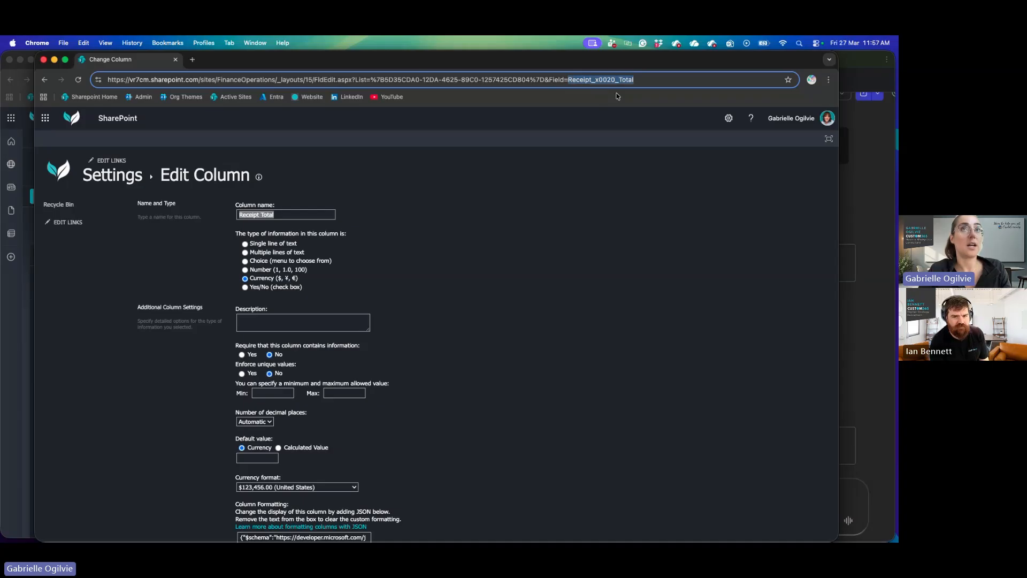
pyautogui.moveTo(636, 80); pyautogui.dragTo(566, 82)
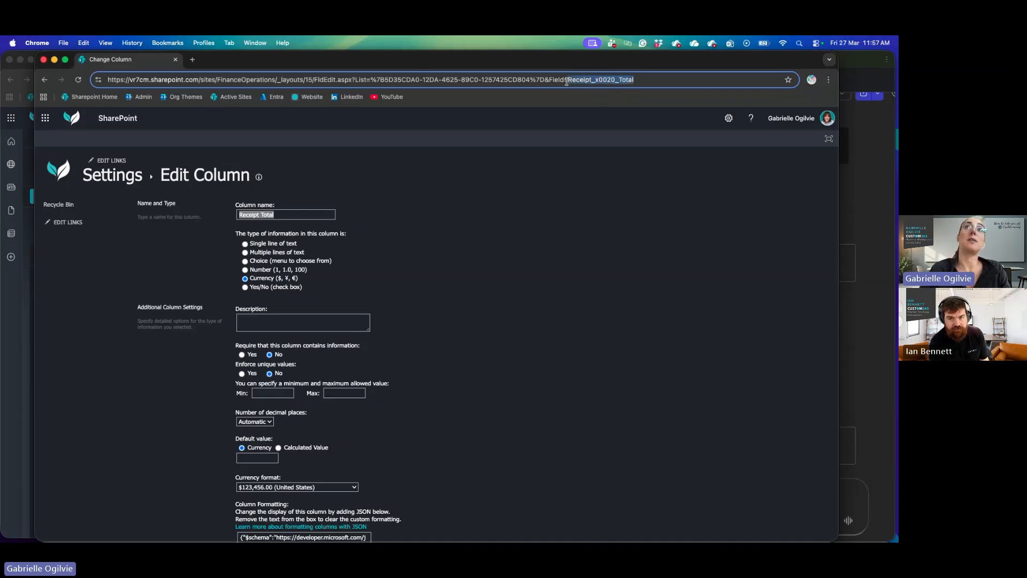
pyautogui.click(603, 80)
pyautogui.moveTo(619, 79); pyautogui.dragTo(570, 78)
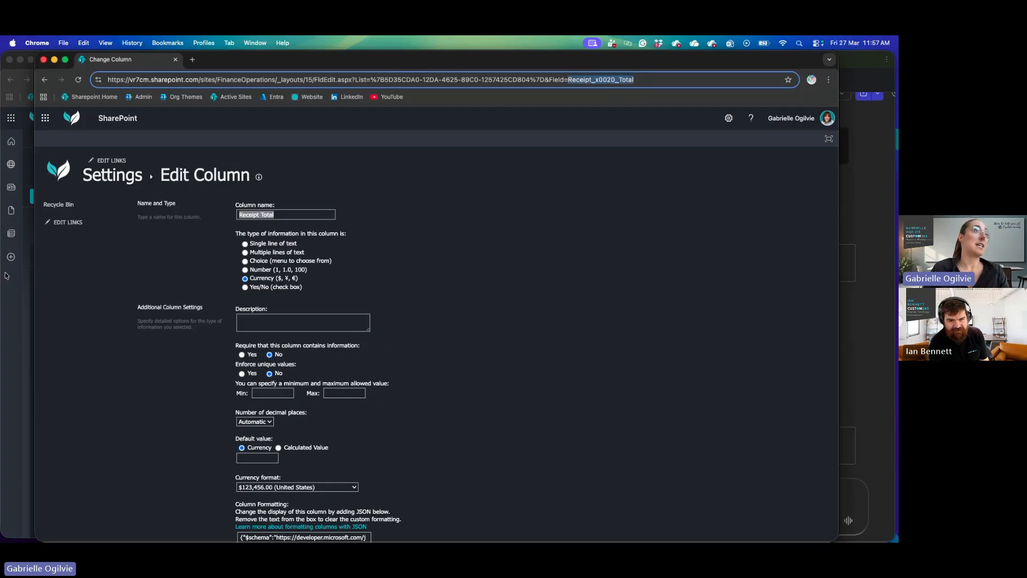
pyautogui.click(28, 276)
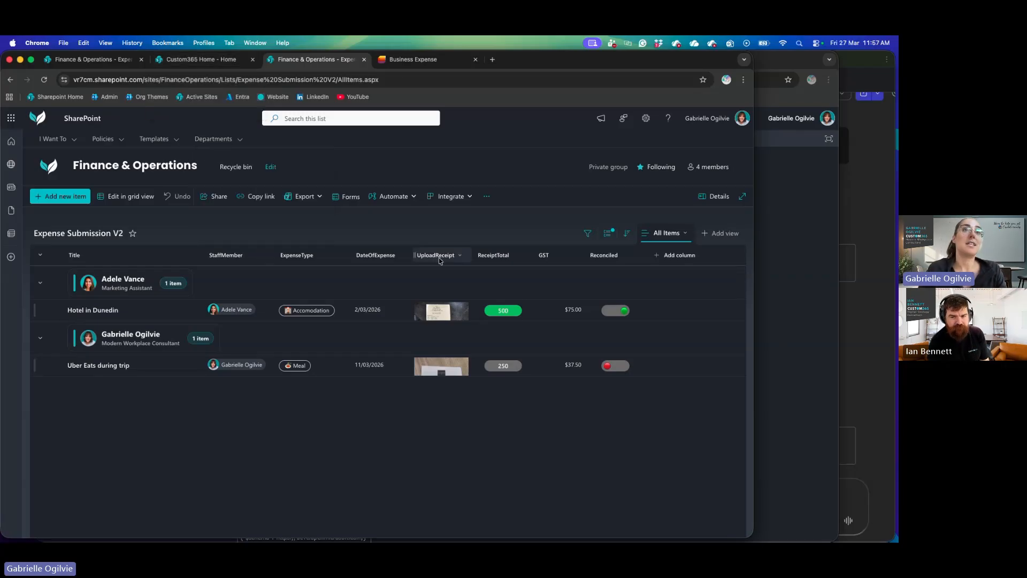
pyautogui.click(791, 259)
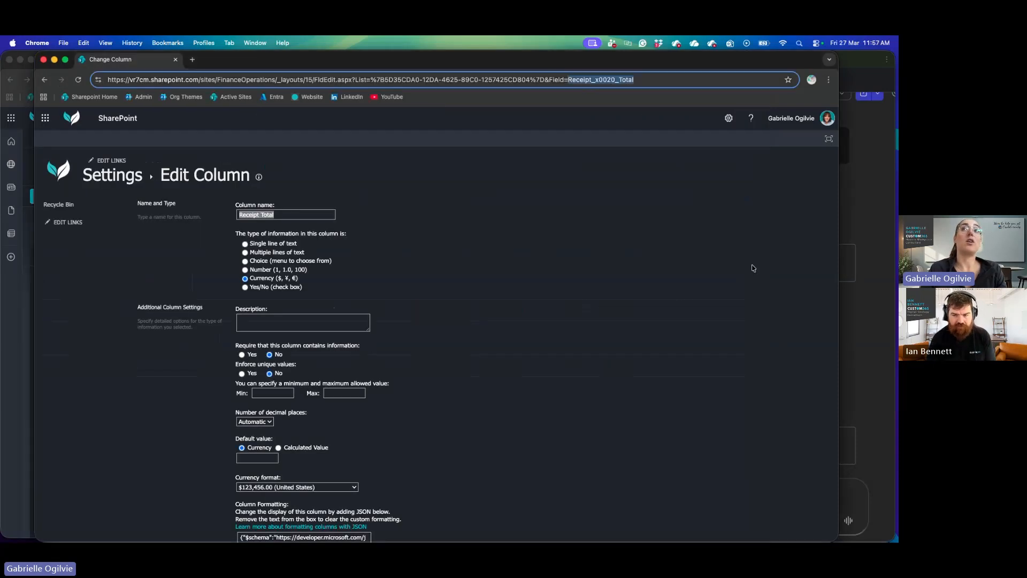
# Step: Leave the column's edit page and return through the list settings to the original Expense Submissions list
pyautogui.hotkey('ctrl', 'Up')
pyautogui.click(634, 275)
pyautogui.click(107, 180)
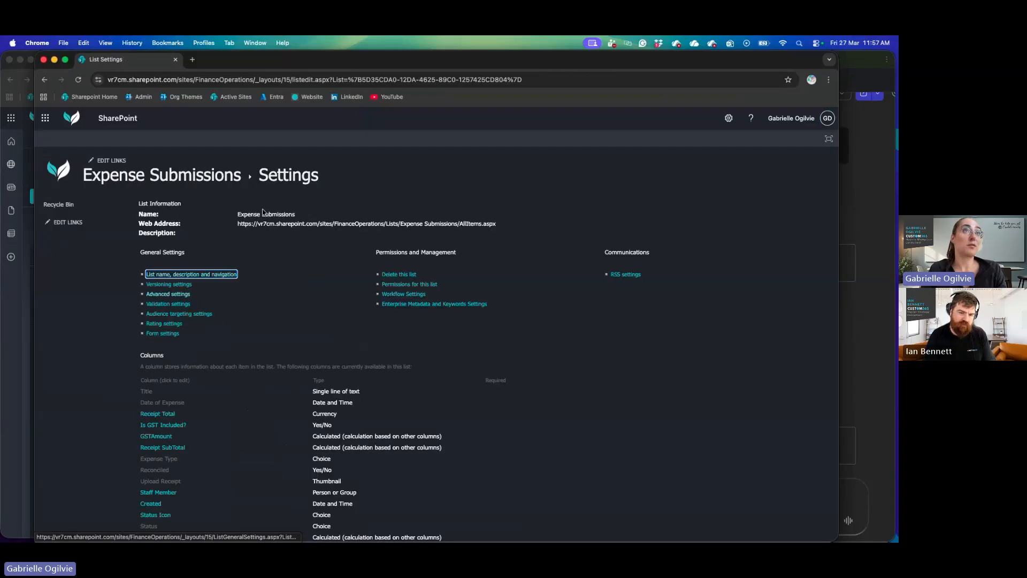
pyautogui.click(440, 223)
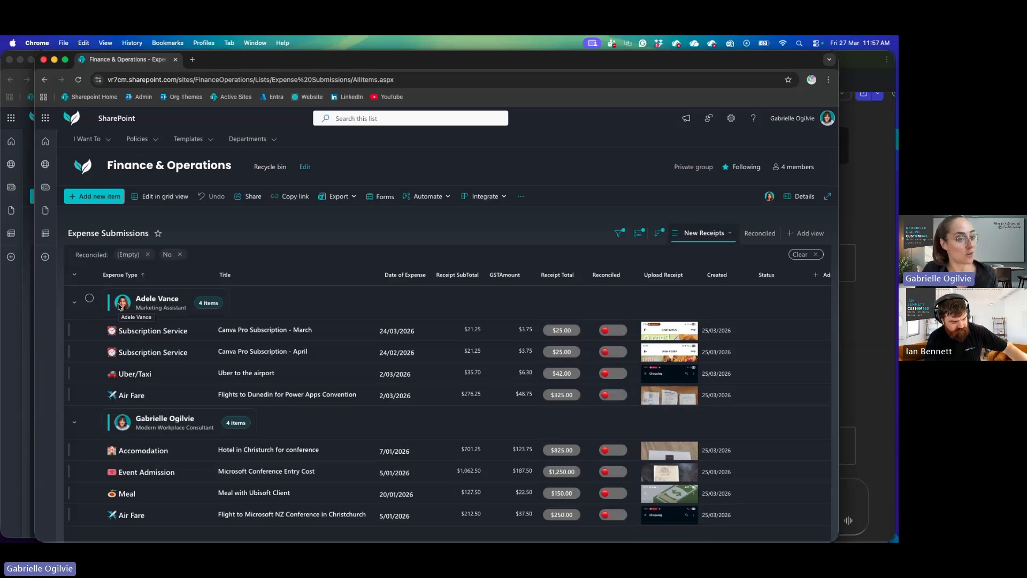
# Step: Toggle the Reconciled switch of Canva Pro Subscription - March on and off twice, and dismiss the update notifications
pyautogui.click(606, 332)
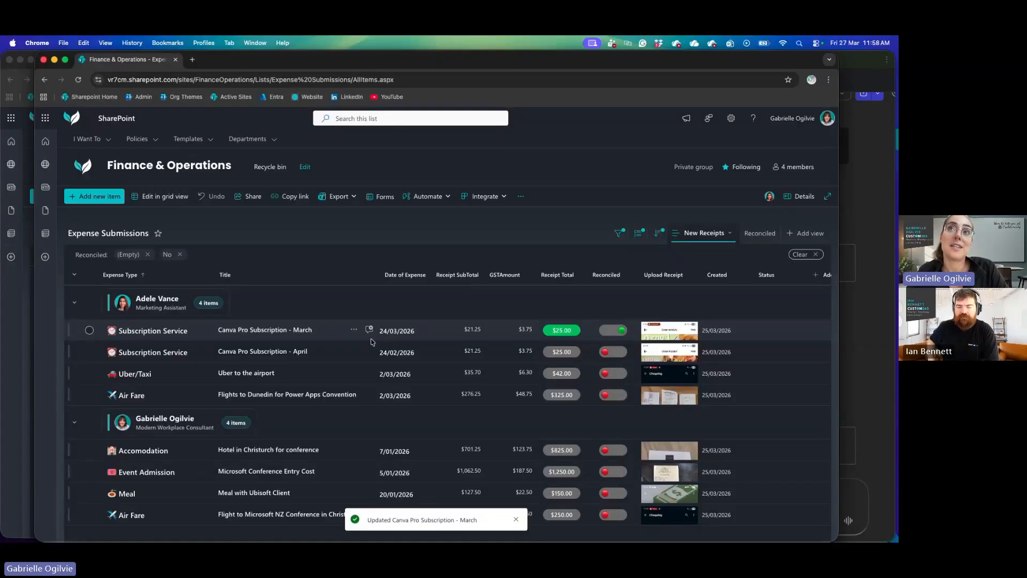
pyautogui.click(617, 330)
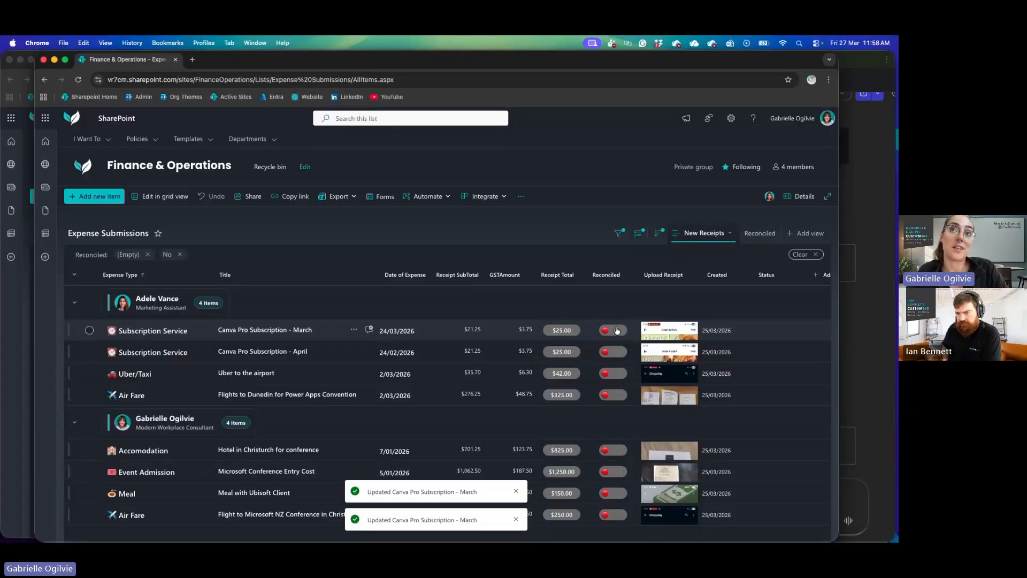
pyautogui.click(611, 331)
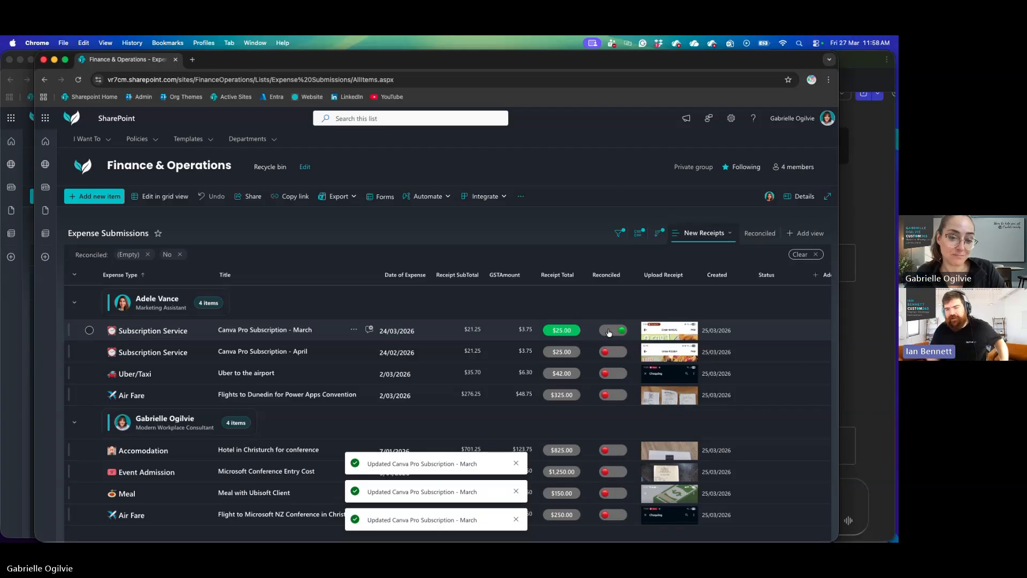
pyautogui.click(608, 332)
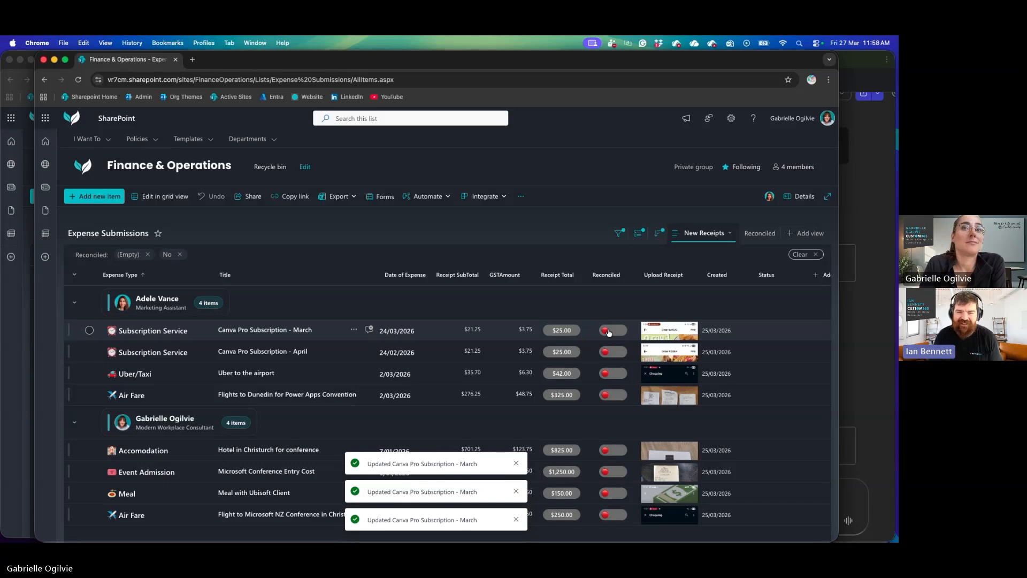
pyautogui.click(515, 463)
pyautogui.click(516, 491)
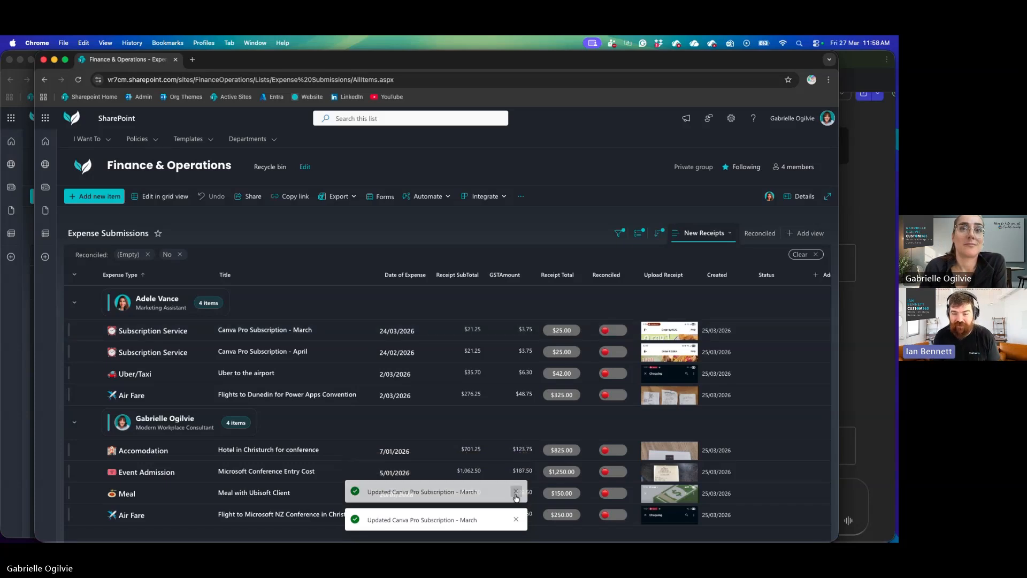
pyautogui.click(514, 520)
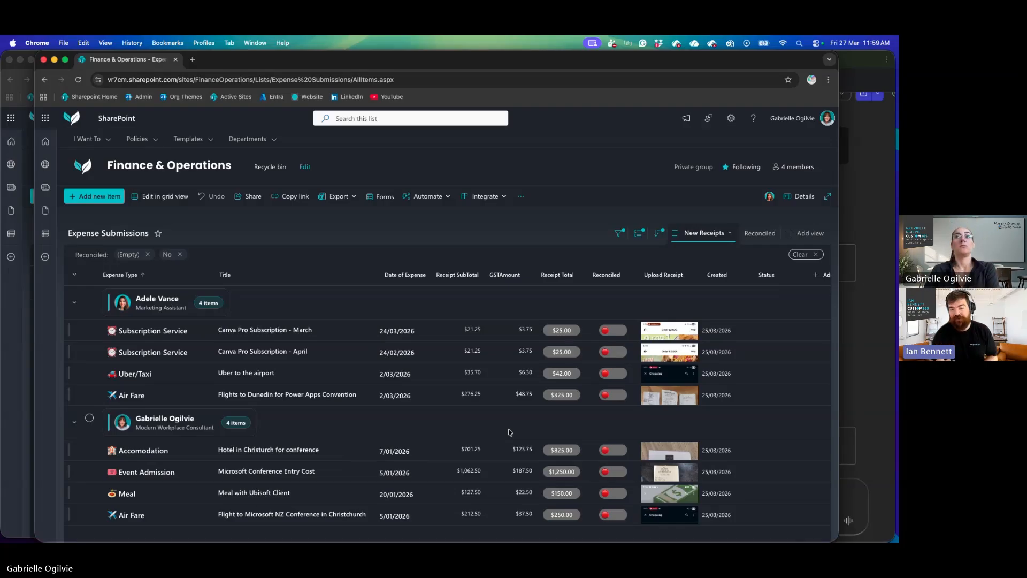
# Step: Bring the Business Expense Submission form in front of the list, review the choices in its Expense Type field, and close them without selecting
pyautogui.moveTo(898, 36); pyautogui.dragTo(582, 73)
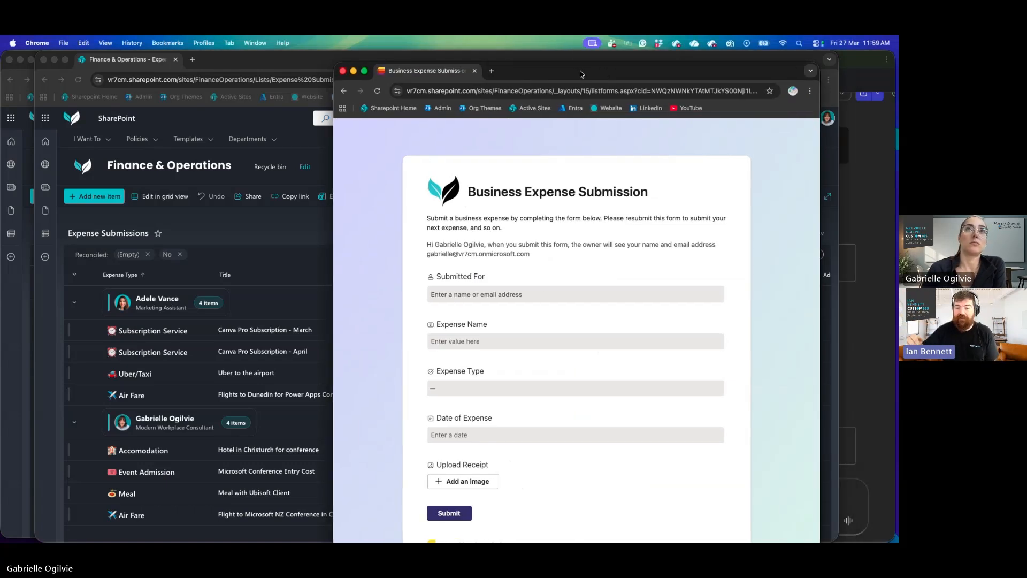
pyautogui.click(464, 387)
pyautogui.scroll(-1, 469, 454)
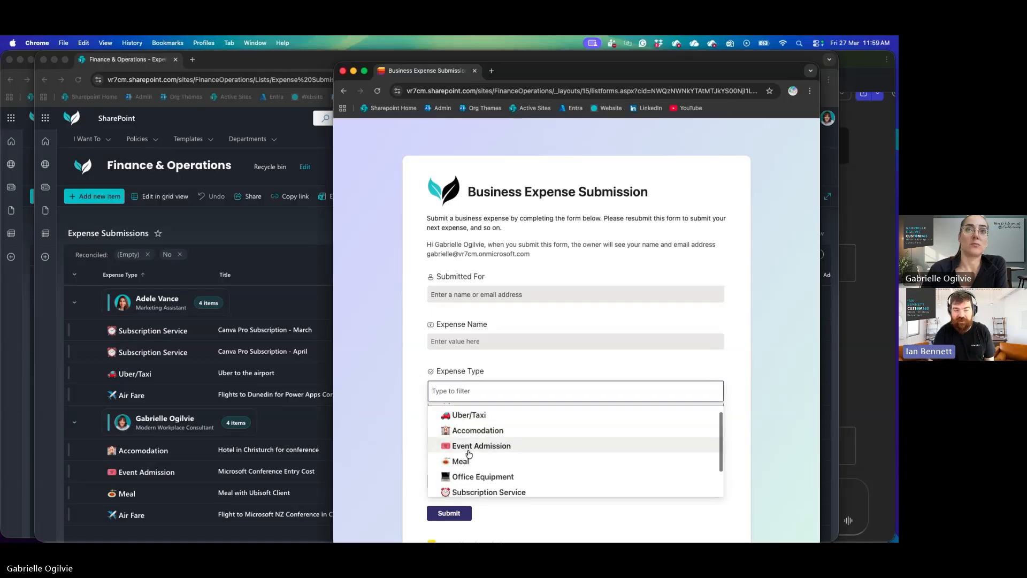
pyautogui.scroll(-3, 468, 453)
pyautogui.scroll(2, 487, 421)
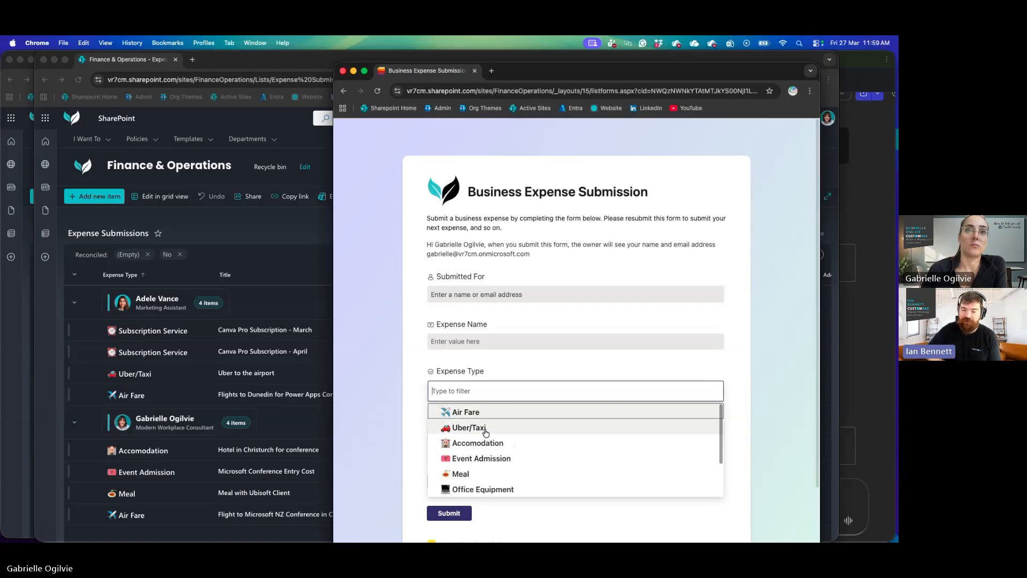
pyautogui.scroll(-1, 479, 489)
pyautogui.scroll(-1, 478, 491)
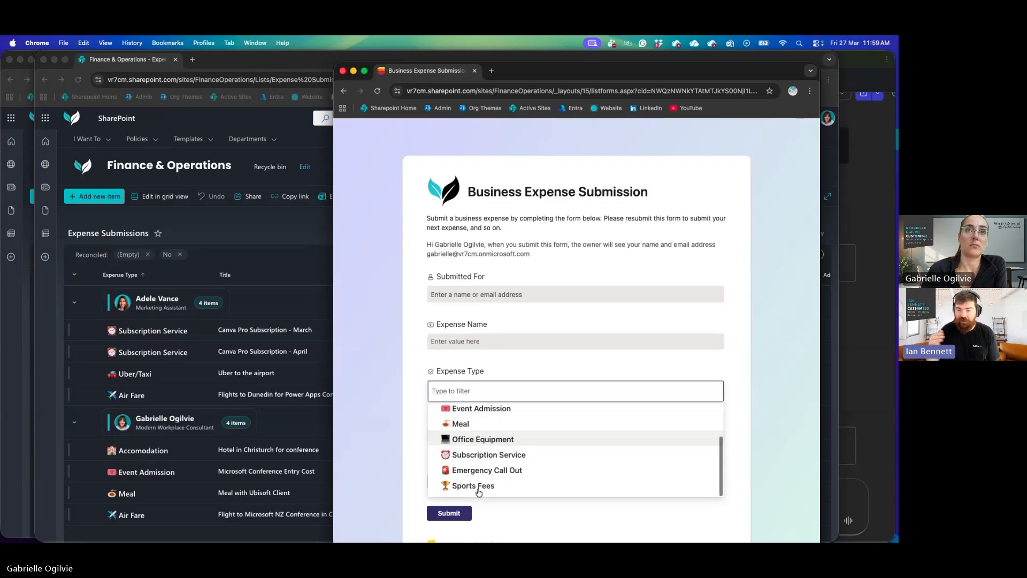
pyautogui.click(519, 362)
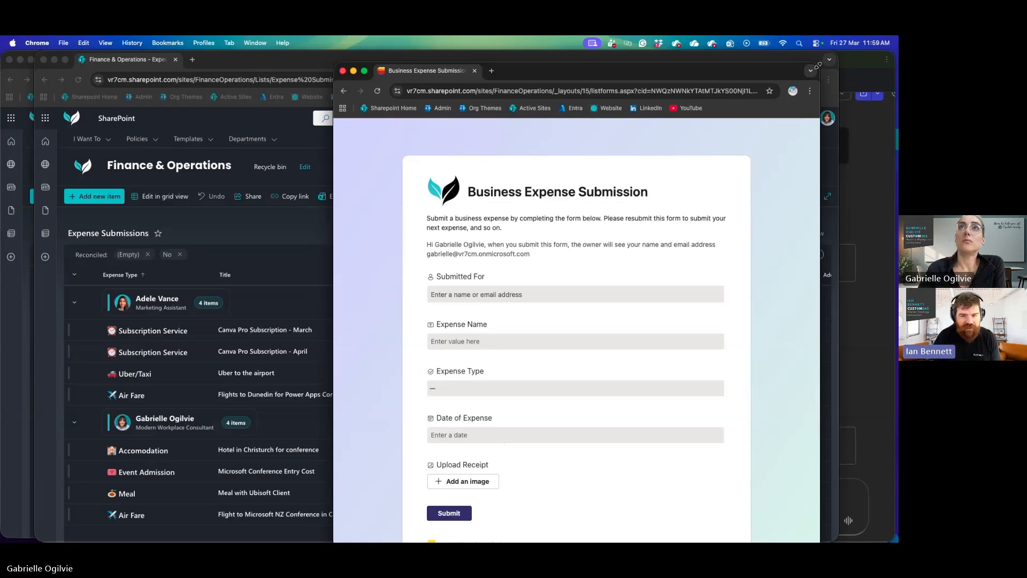
# Step: Reposition the form window and review its Expense Type choices again, moving the form aside to reveal more of the list
pyautogui.moveTo(818, 65); pyautogui.dragTo(760, 65)
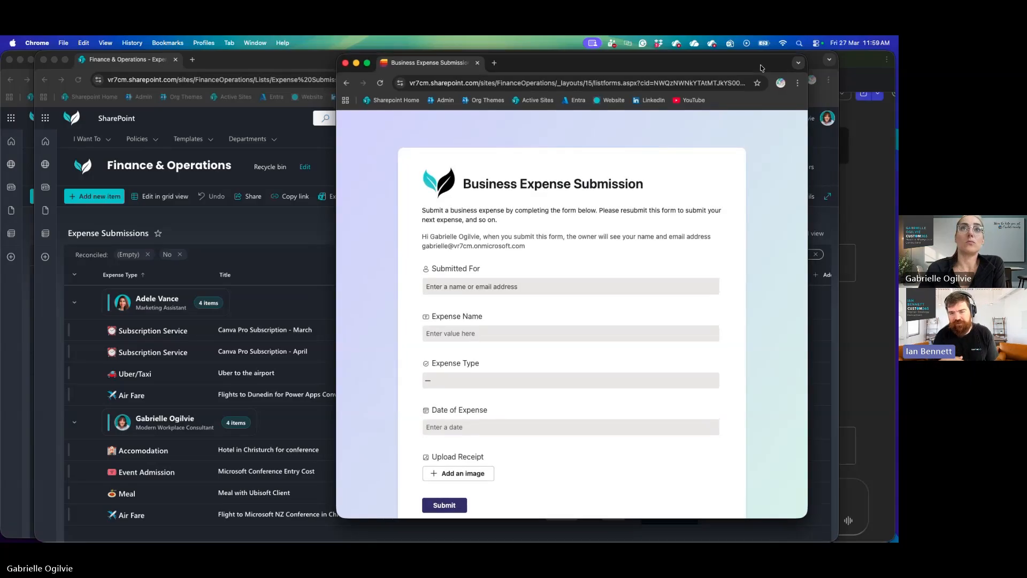
pyautogui.click(465, 381)
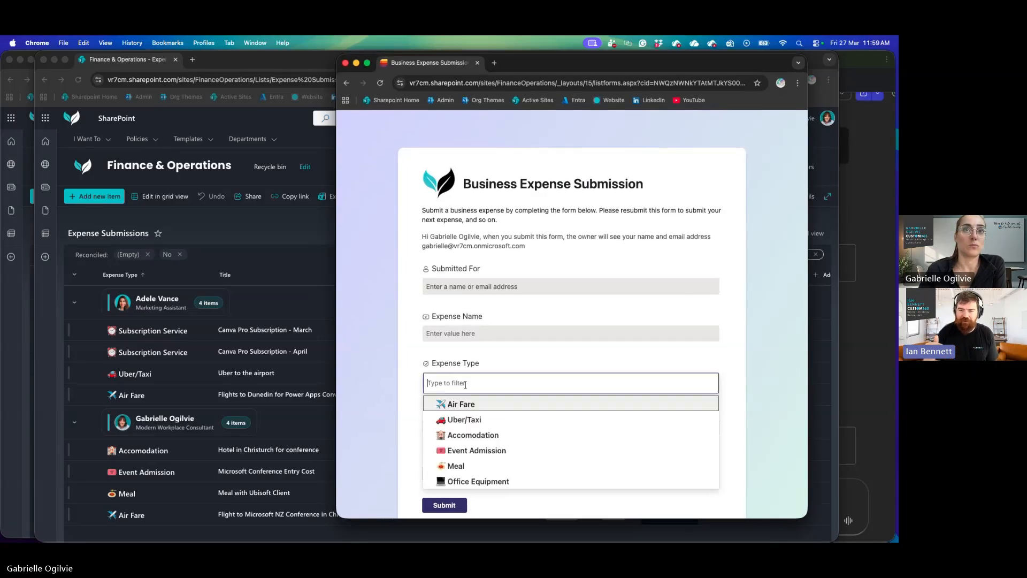
pyautogui.scroll(-2, 460, 449)
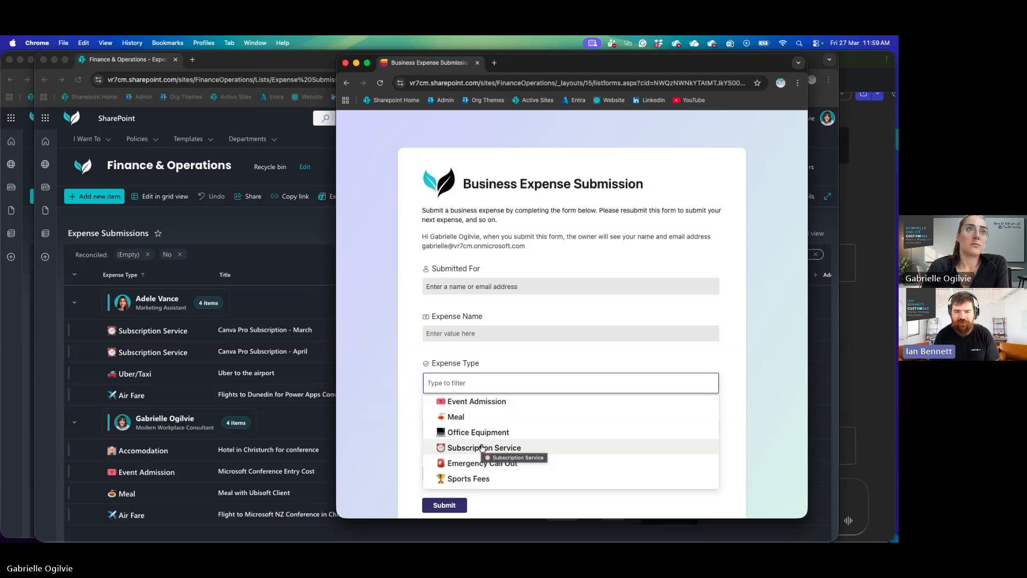
pyautogui.moveTo(667, 73); pyautogui.dragTo(743, 74)
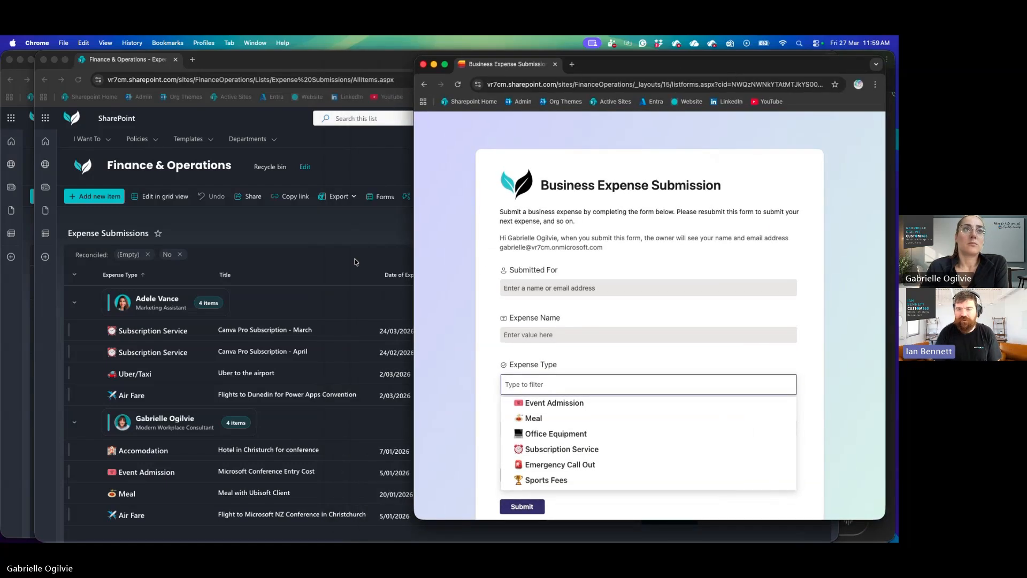
# Step: Return to the original Expense Submissions list and show its Reconciled view
pyautogui.click(355, 261)
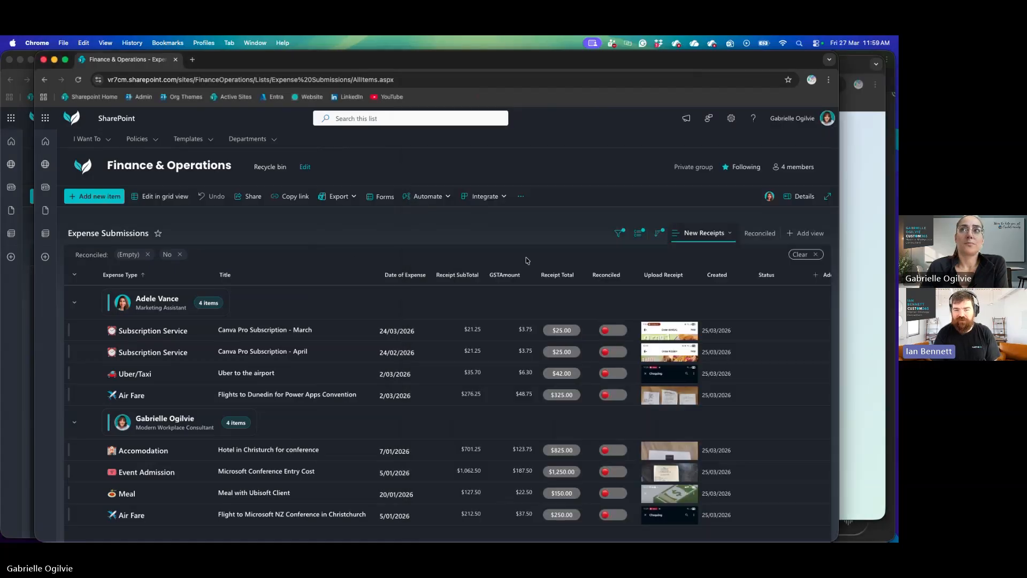
pyautogui.click(758, 238)
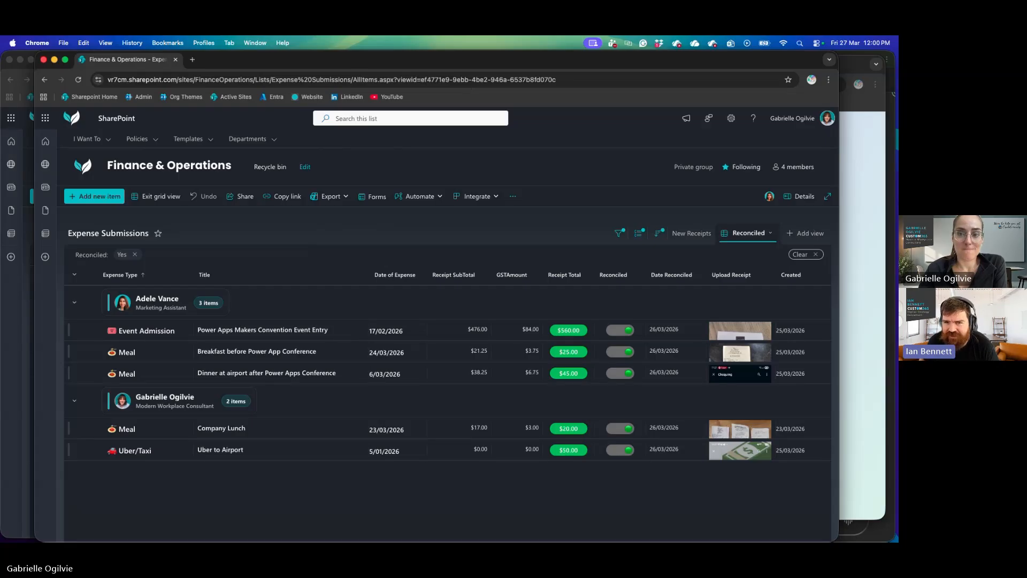
# Step: Bring the Beautifying Microsoft Lists PowerPoint presentation onto the shared screen and start the slide show from the Q & A / What's next? slide
pyautogui.hotkey('ctrl', 'Up')
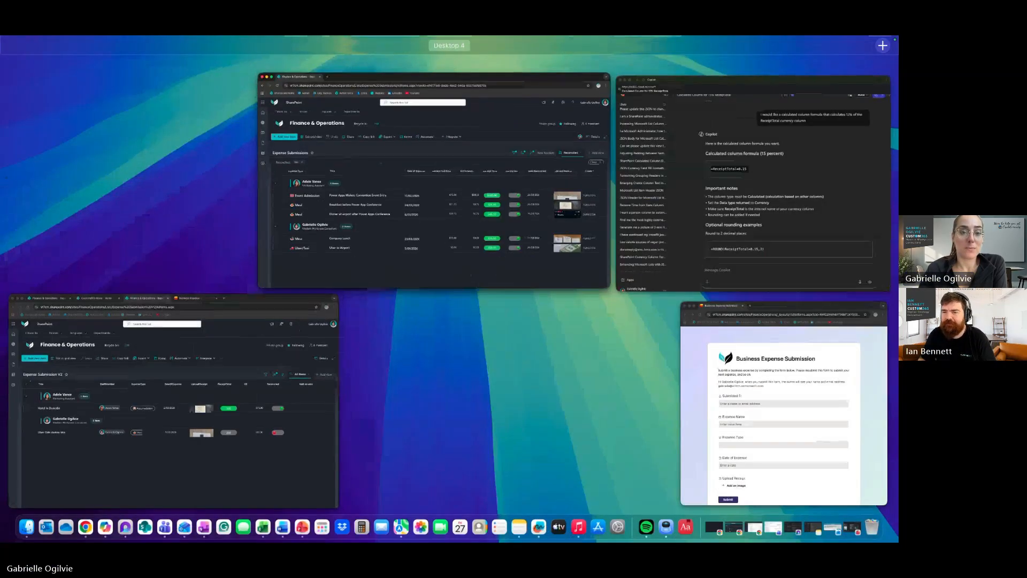
pyautogui.hotkey('ctrl', 'Up')
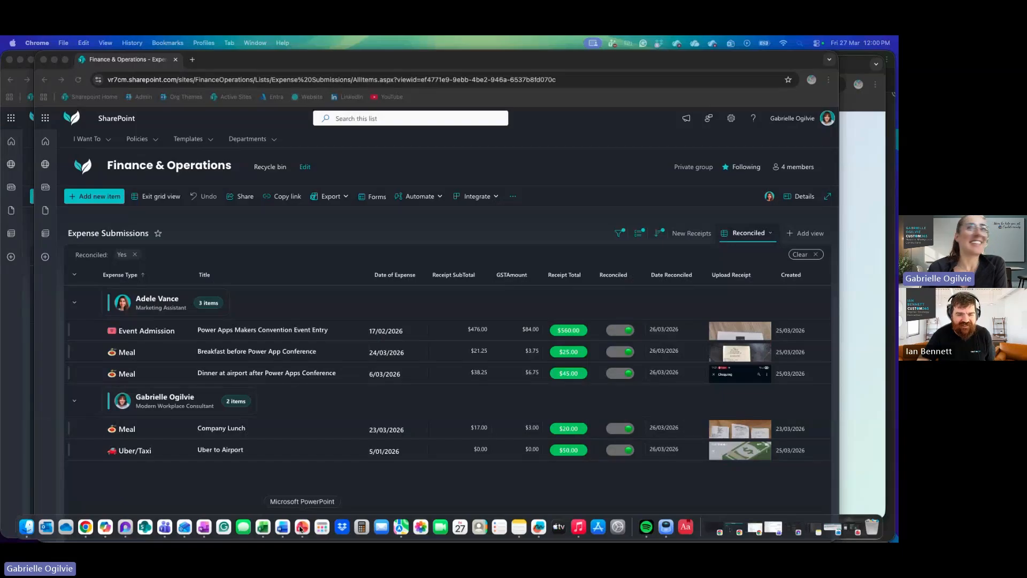
pyautogui.hotkey('ctrl', 'Up')
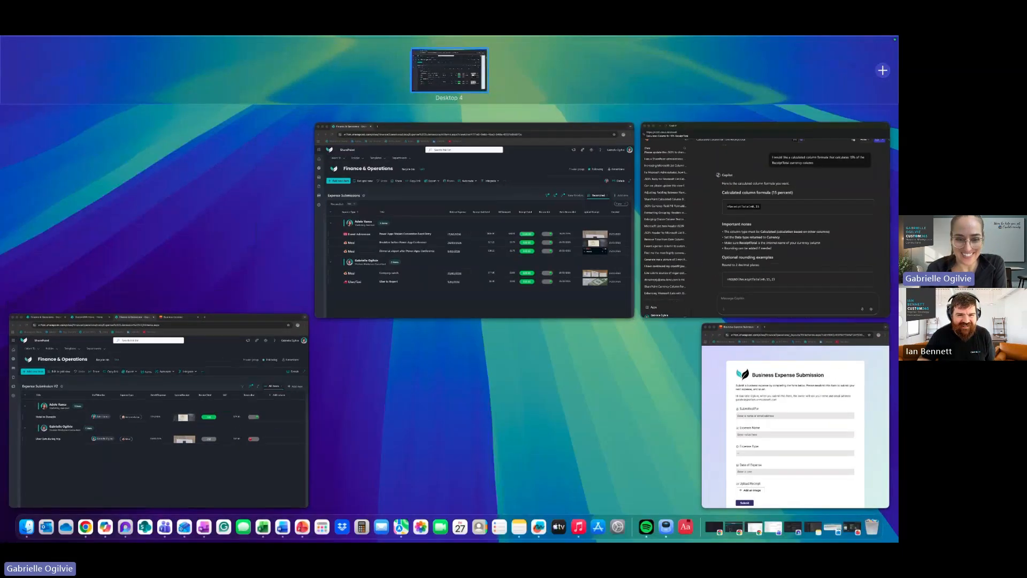
pyautogui.hotkey('ctrl', 'Up')
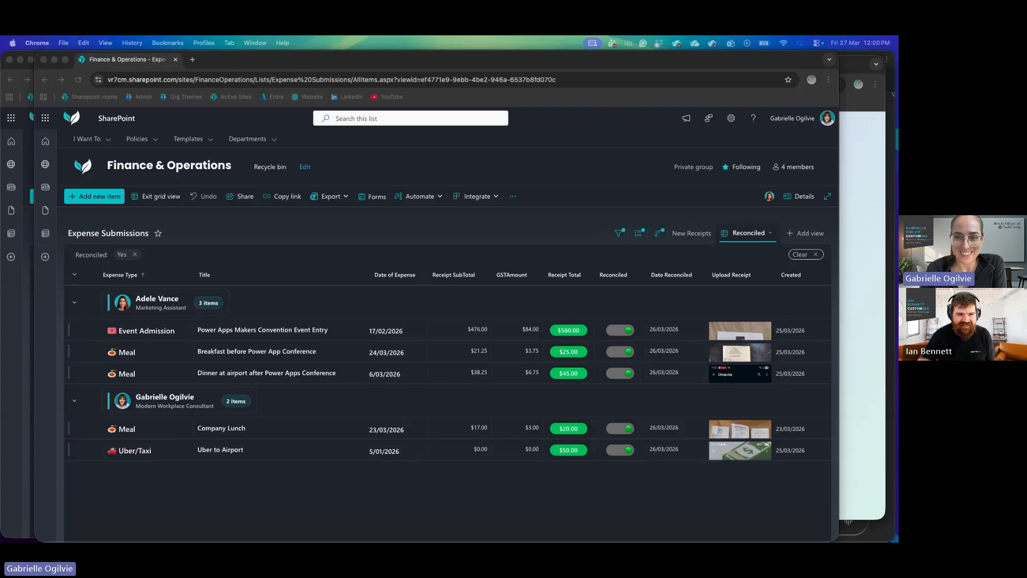
pyautogui.moveTo(695, 540); pyautogui.dragTo(632, 95)
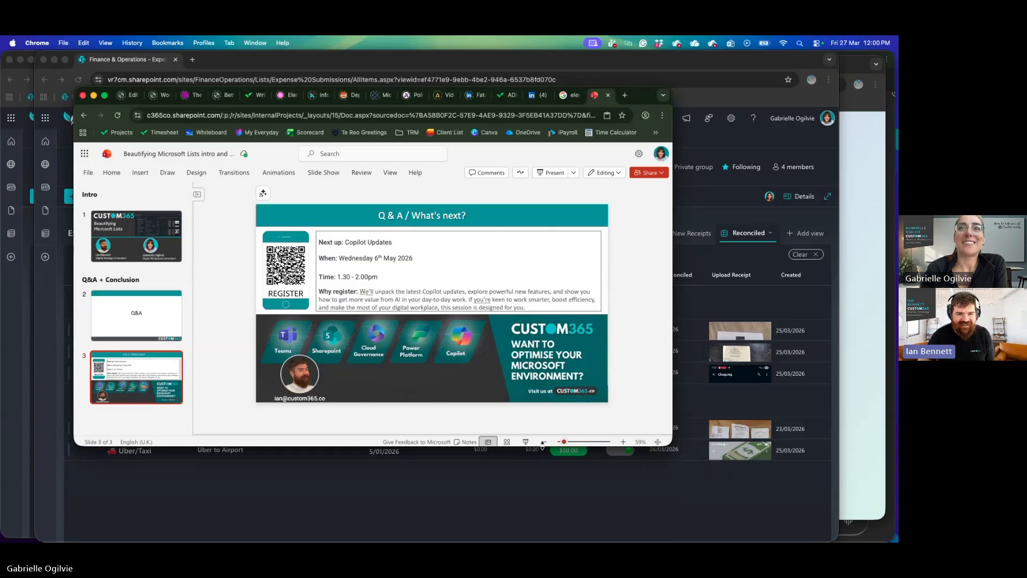
pyautogui.click(528, 442)
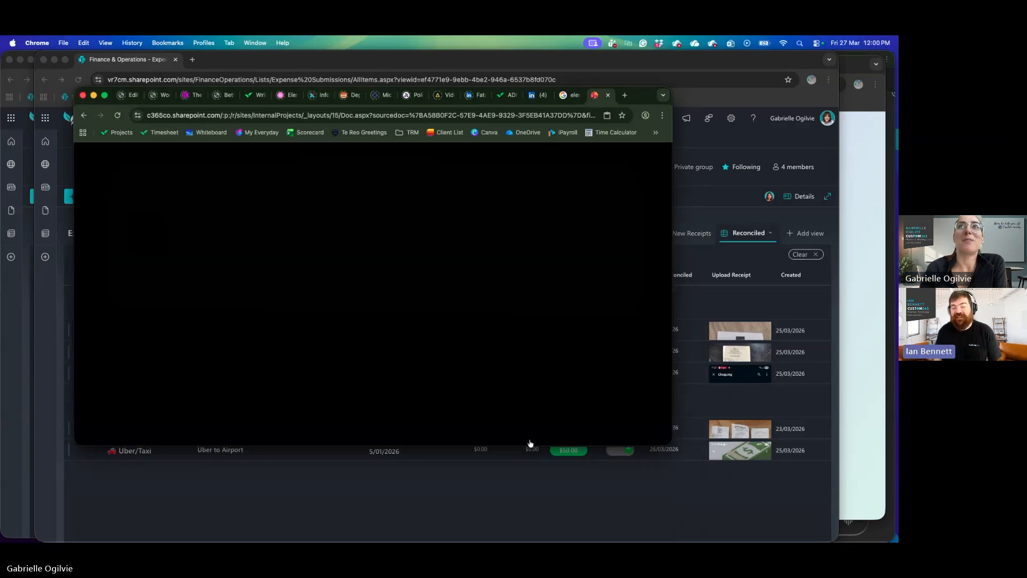